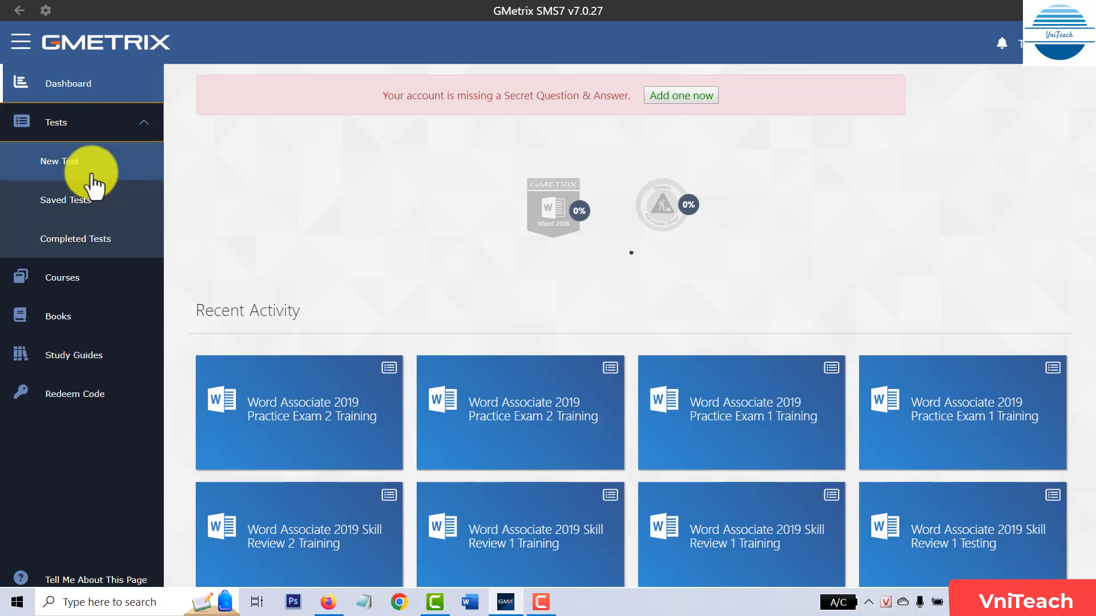
Start a new training-mode attempt of the Office 2019 Word Practice Exam 2
left_click(73, 169)
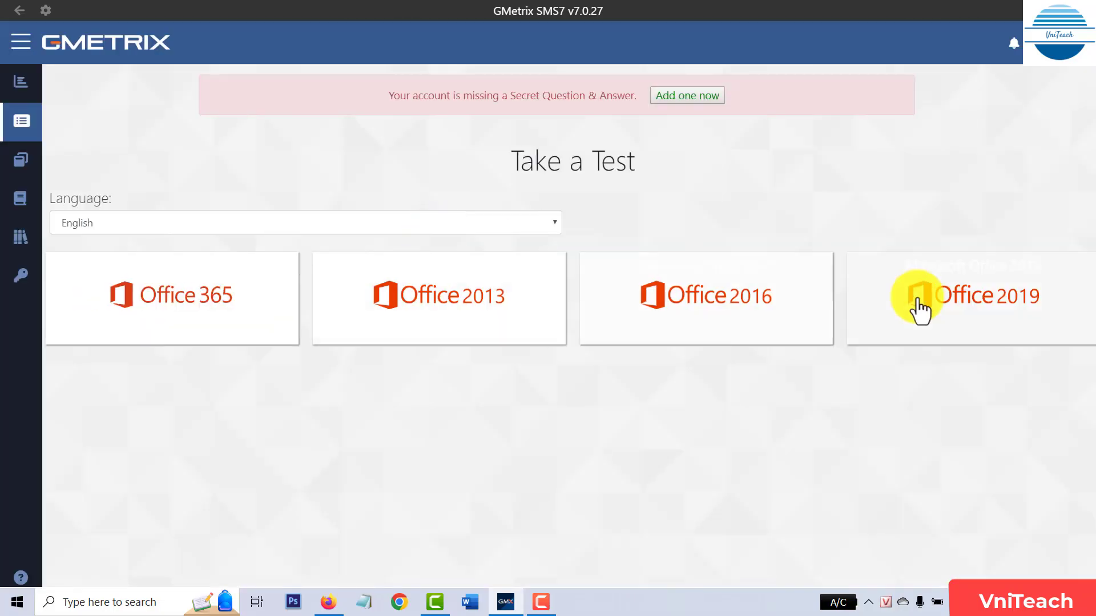
left_click(919, 308)
left_click(240, 354)
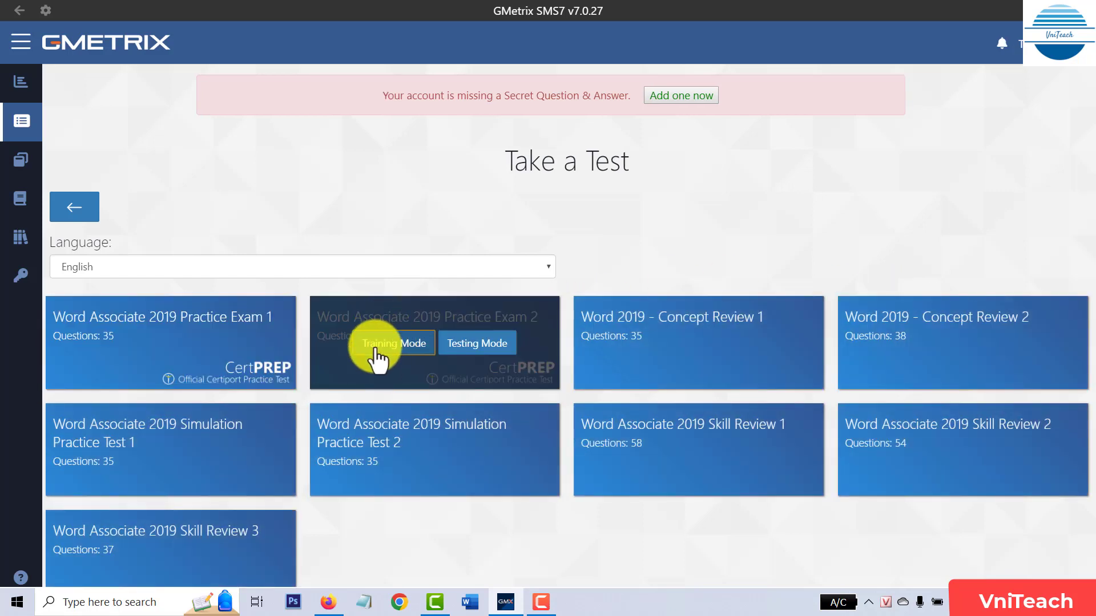
left_click(375, 346)
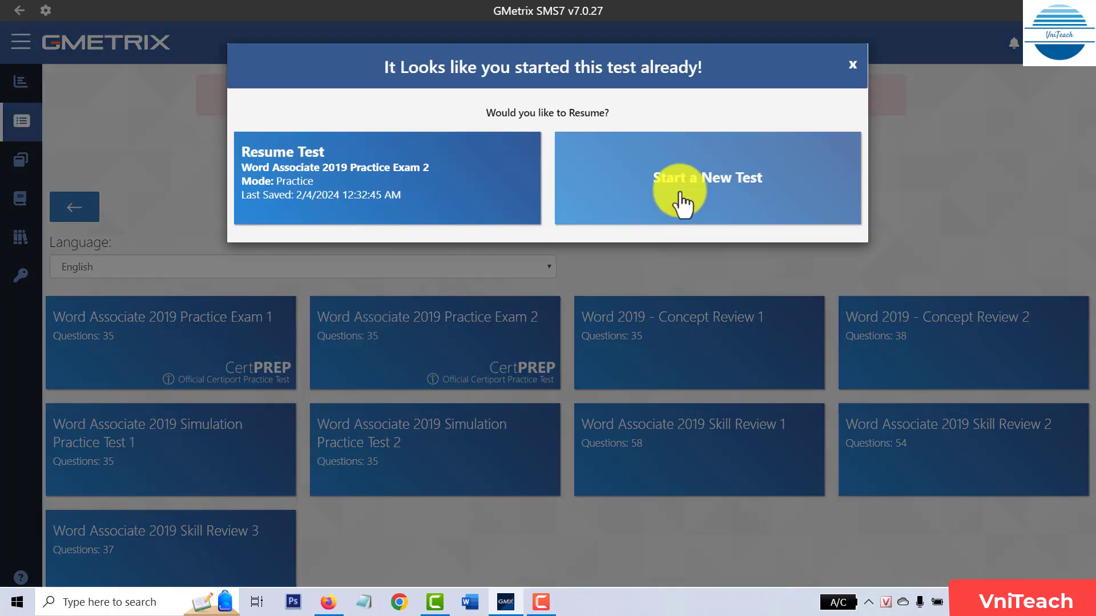
left_click(681, 194)
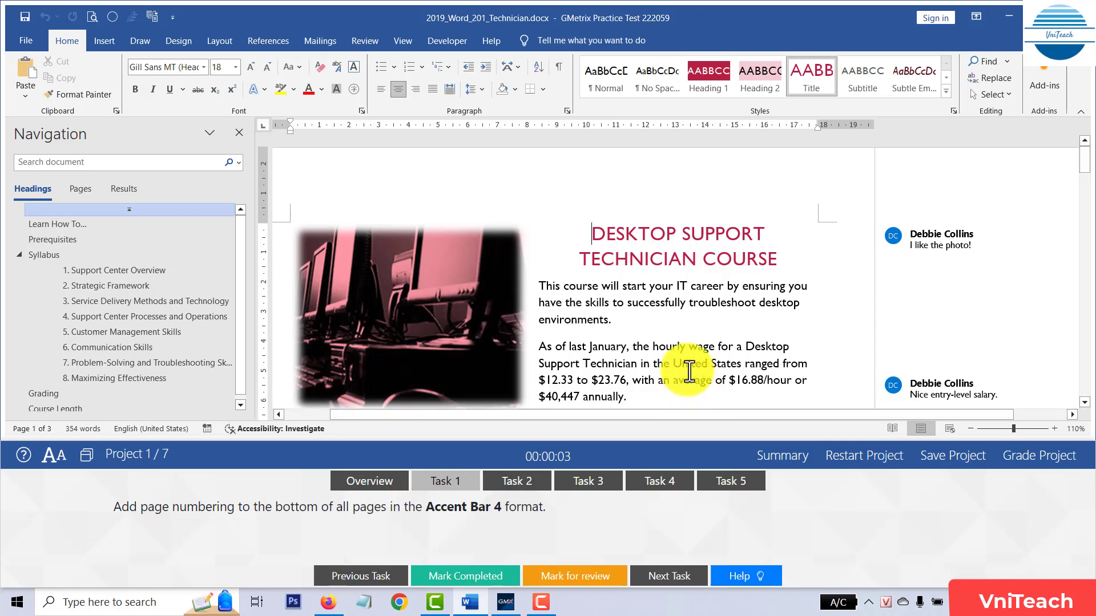
Insert Accent Bar 4 page numbers at the page bottom, close the footer, and mark Task 1 completed
left_click(656, 346)
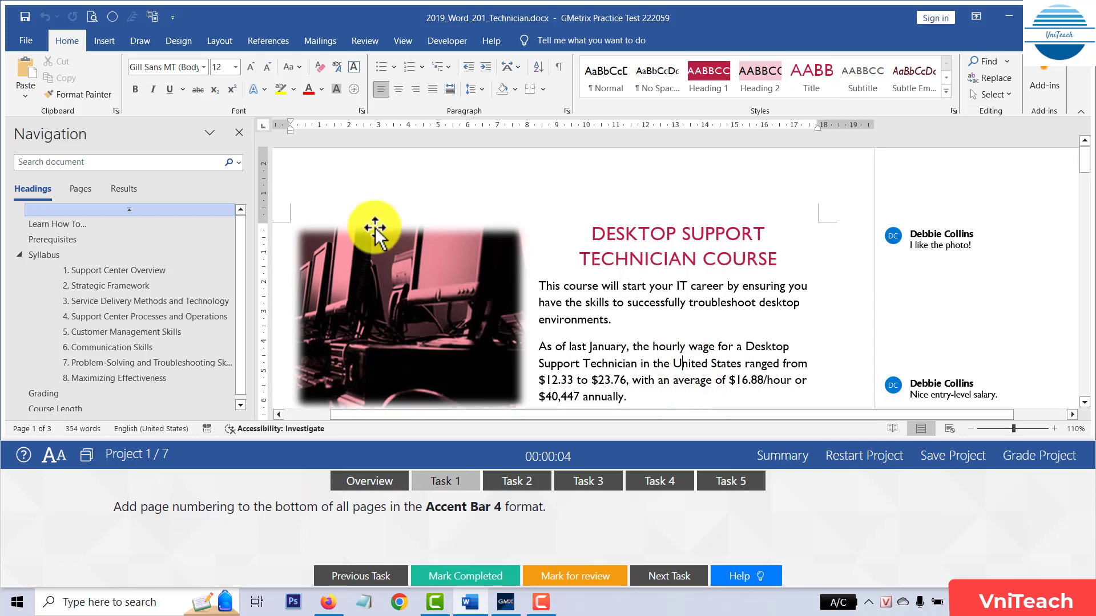
left_click(112, 37)
left_click(707, 95)
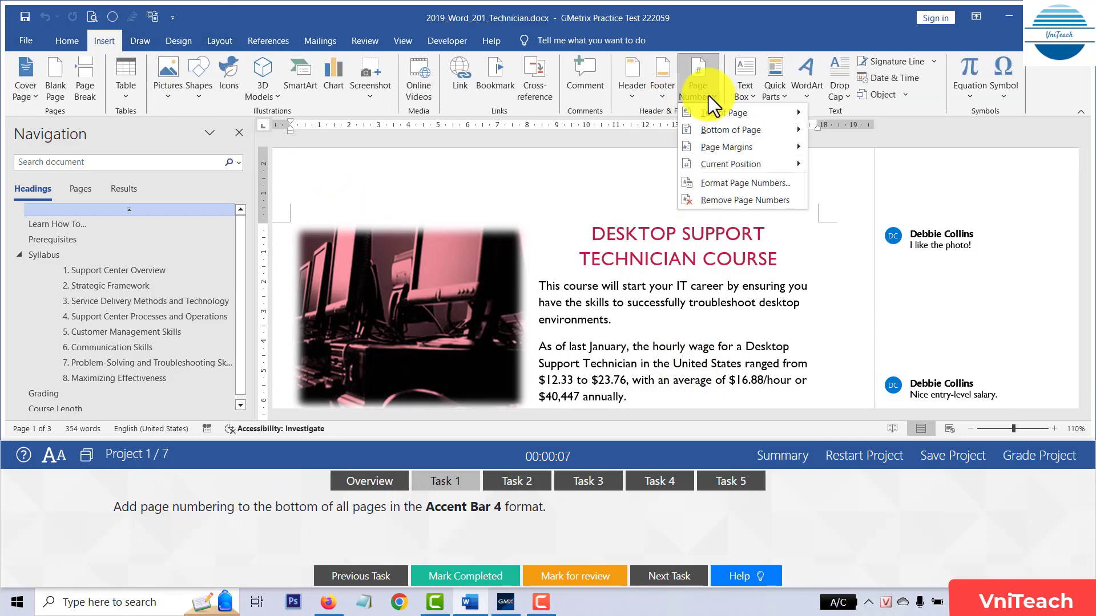
left_click(718, 132)
scroll(518, 418, "down", 3)
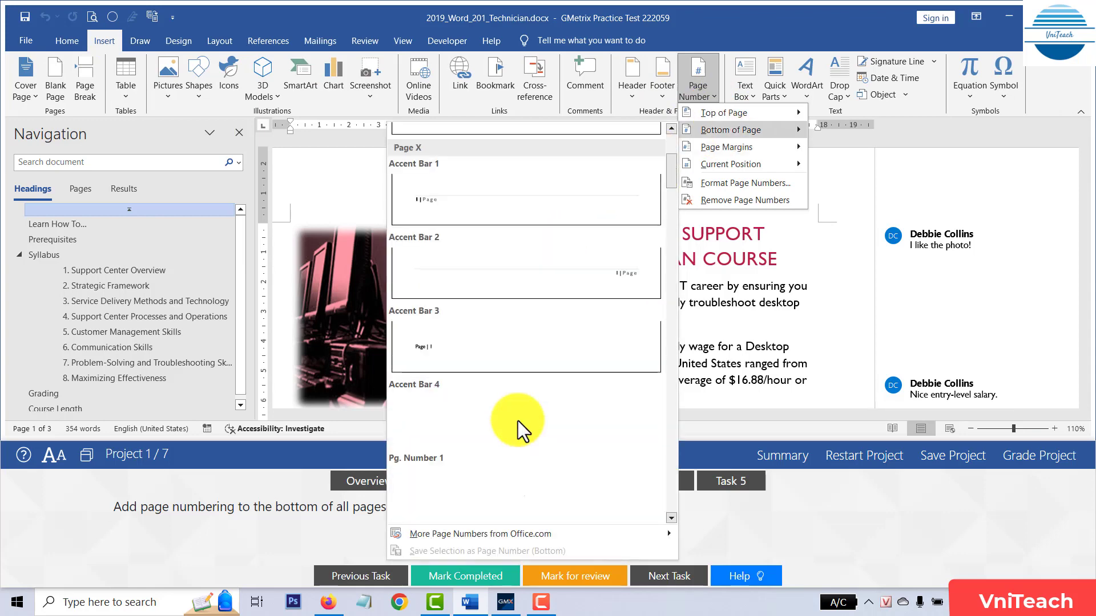
left_click(556, 418)
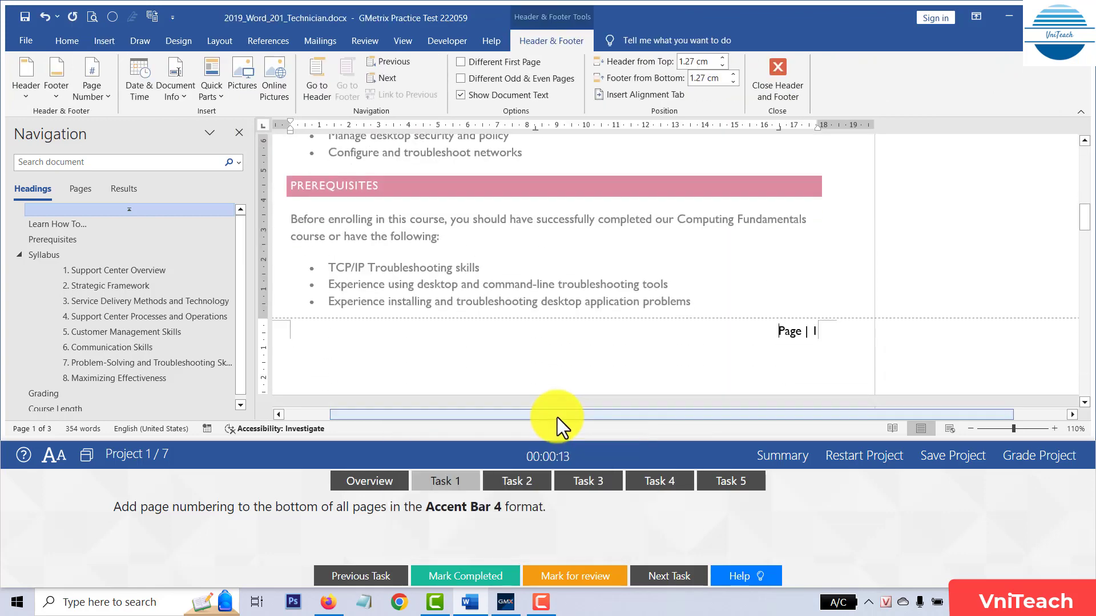
left_click(778, 71)
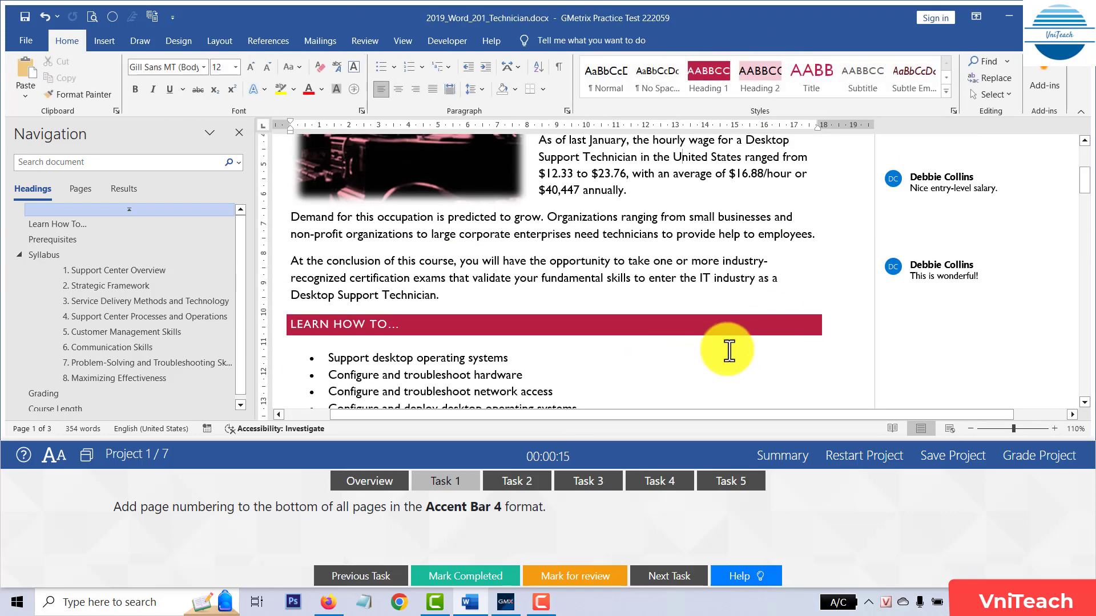
left_click(461, 517)
left_click(440, 576)
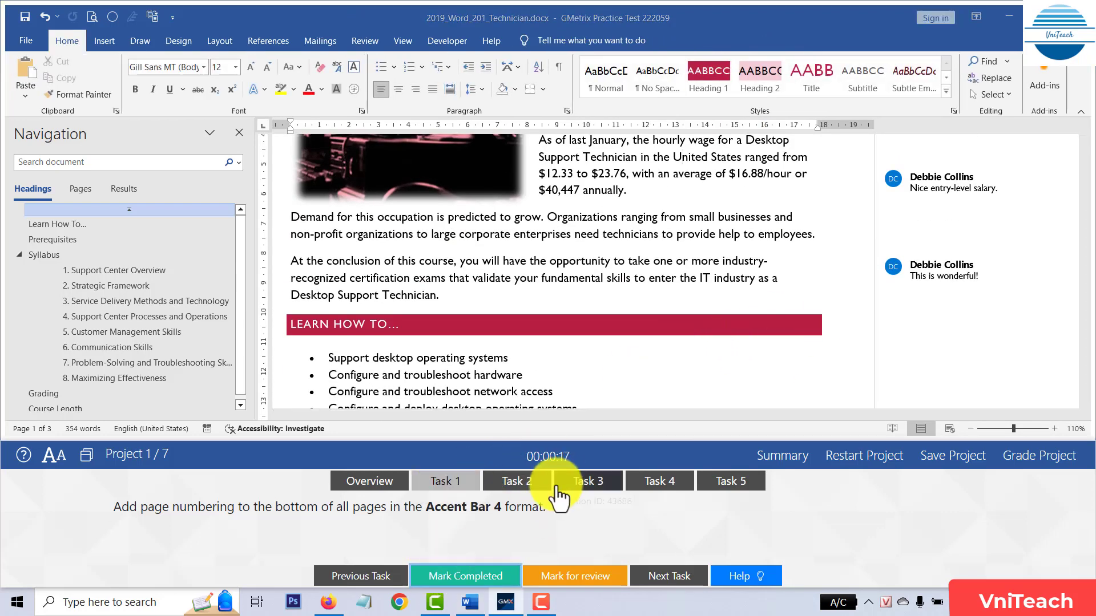
Add the tag 'Course' to the document properties under File > Info, then return to the document
left_click(525, 487)
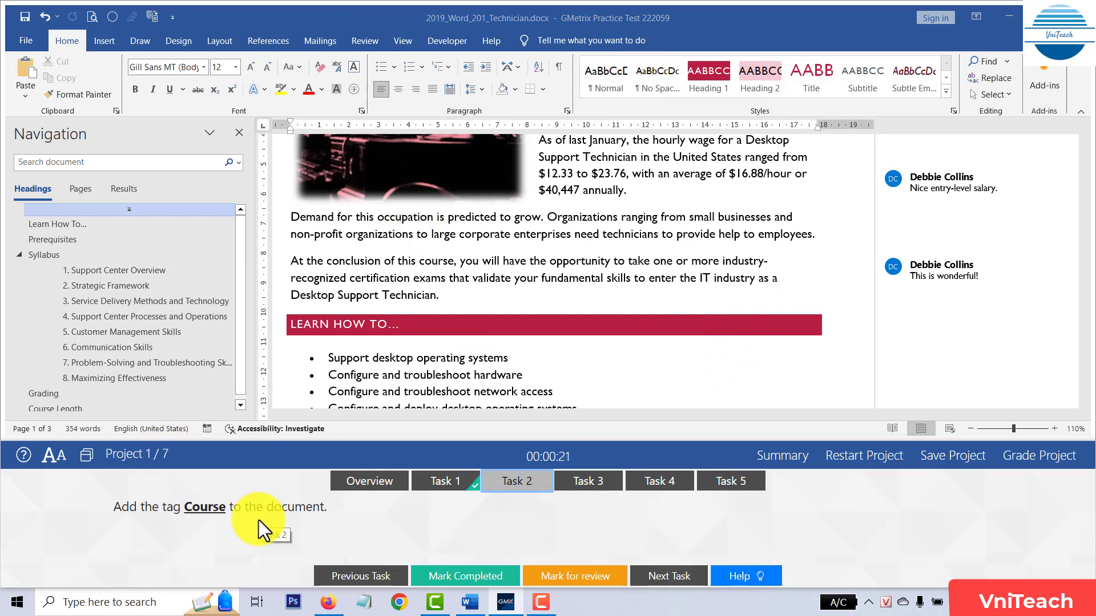
double_click(206, 508)
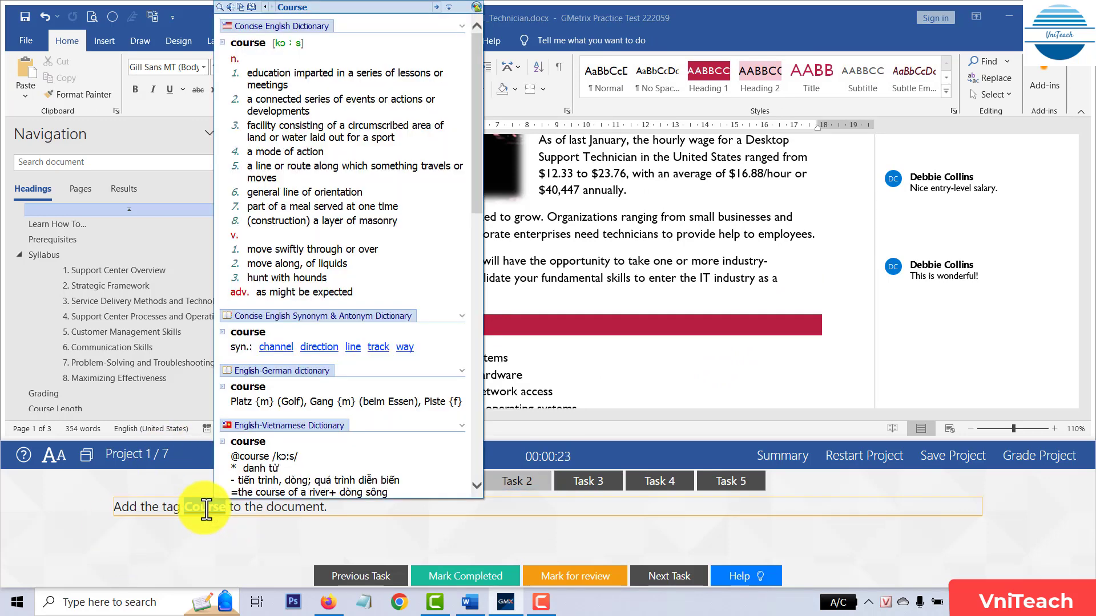
left_click(23, 39)
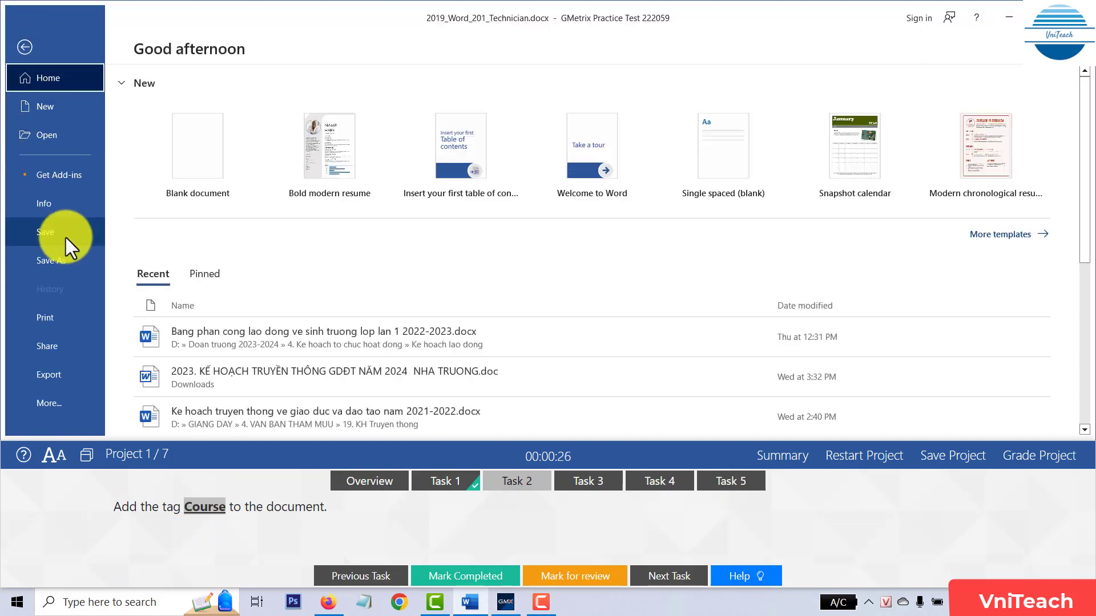
left_click(68, 206)
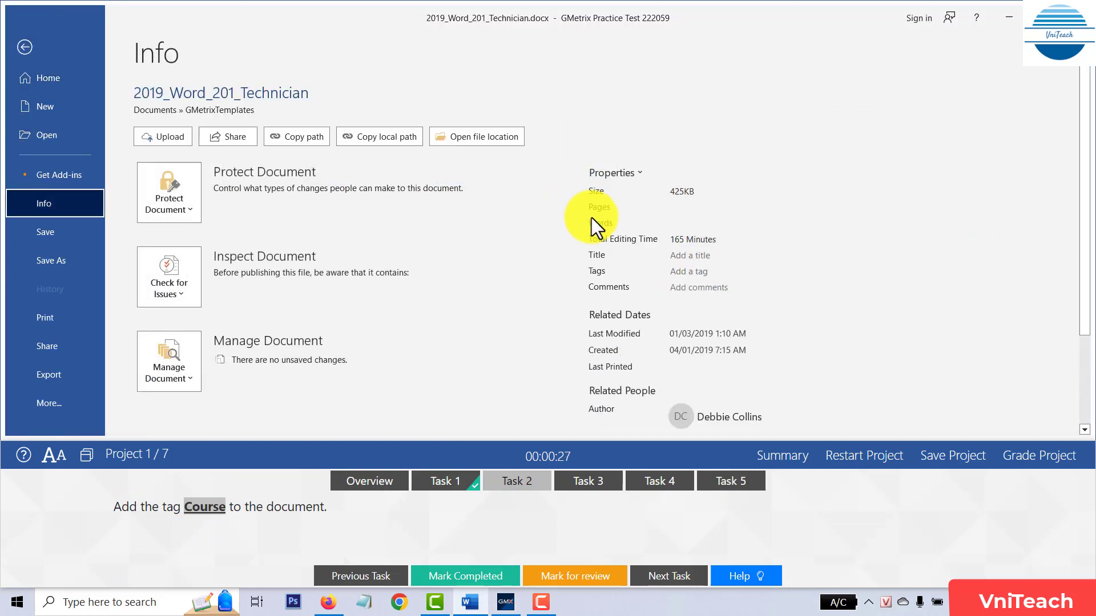
left_click(726, 272)
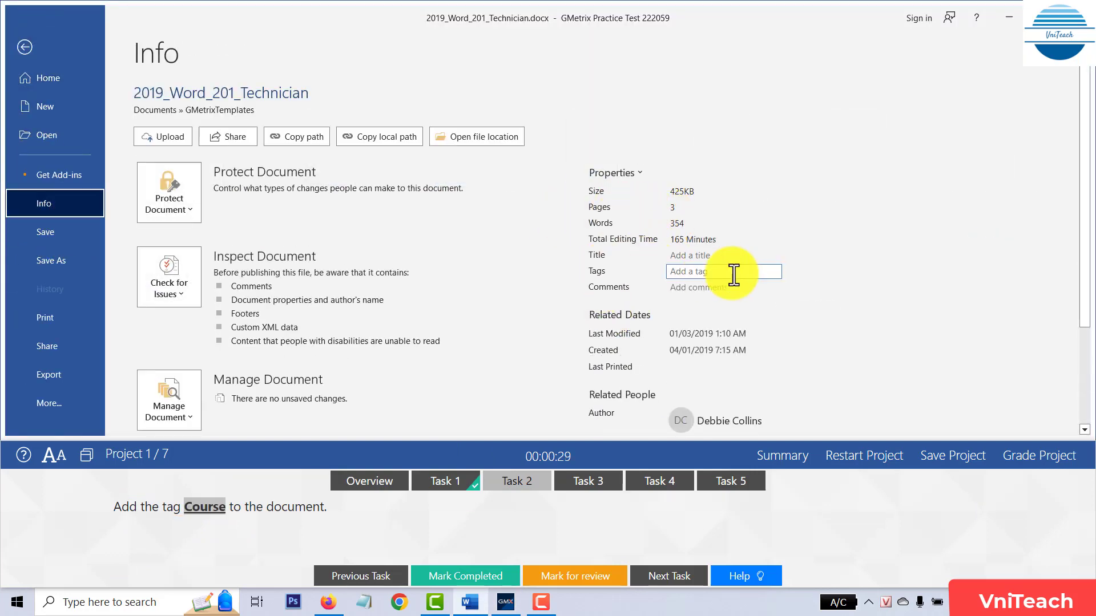
type("Course")
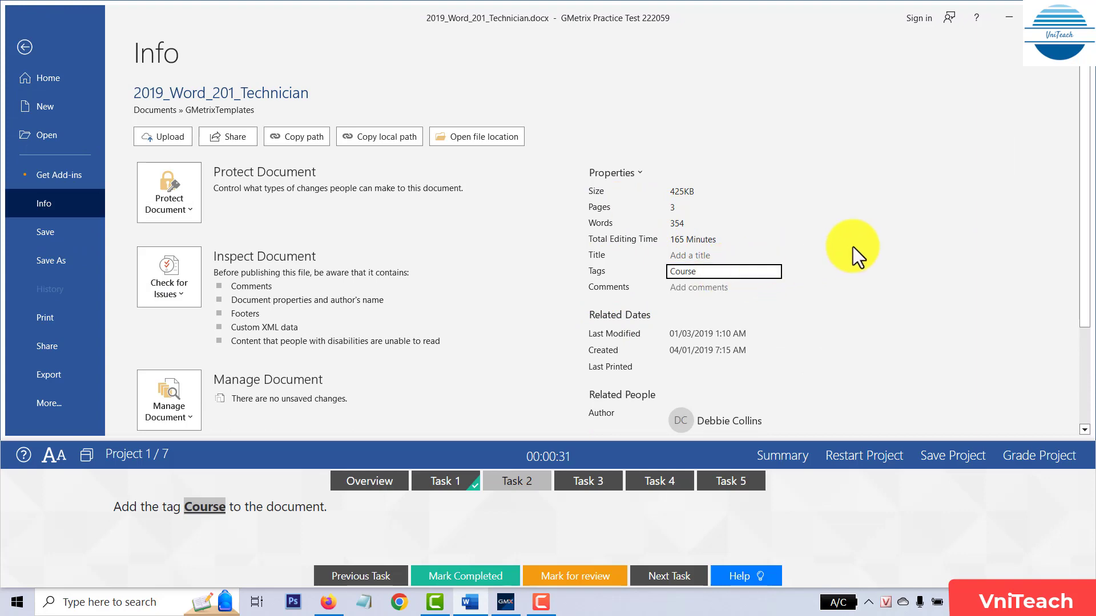
key("Return")
left_click(26, 46)
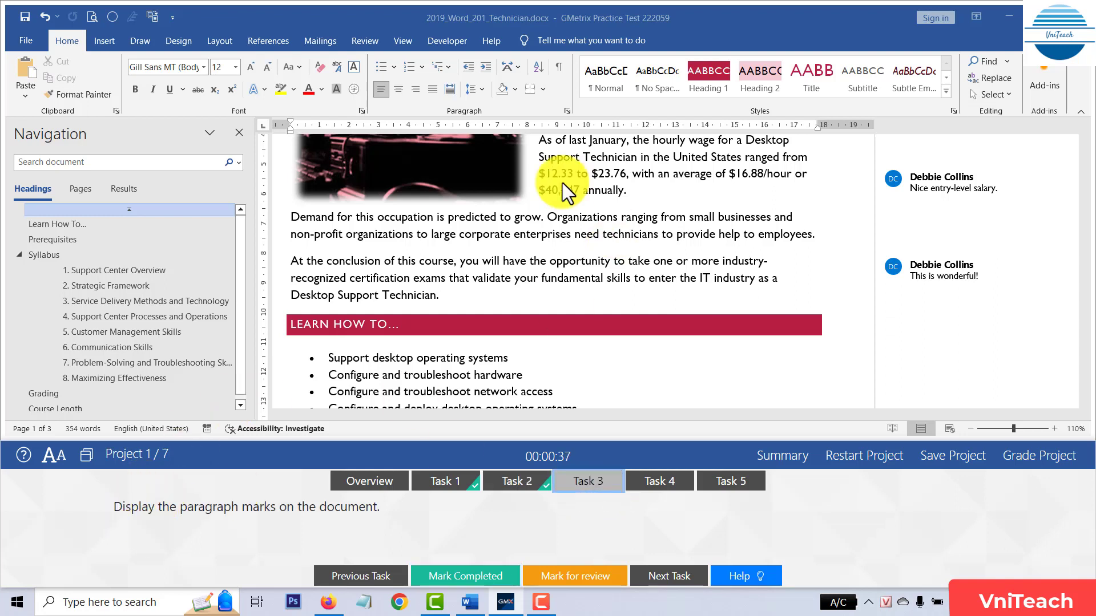
Turn on Show/Hide ¶ paragraph marks and mark Task 3 completed
left_click(560, 70)
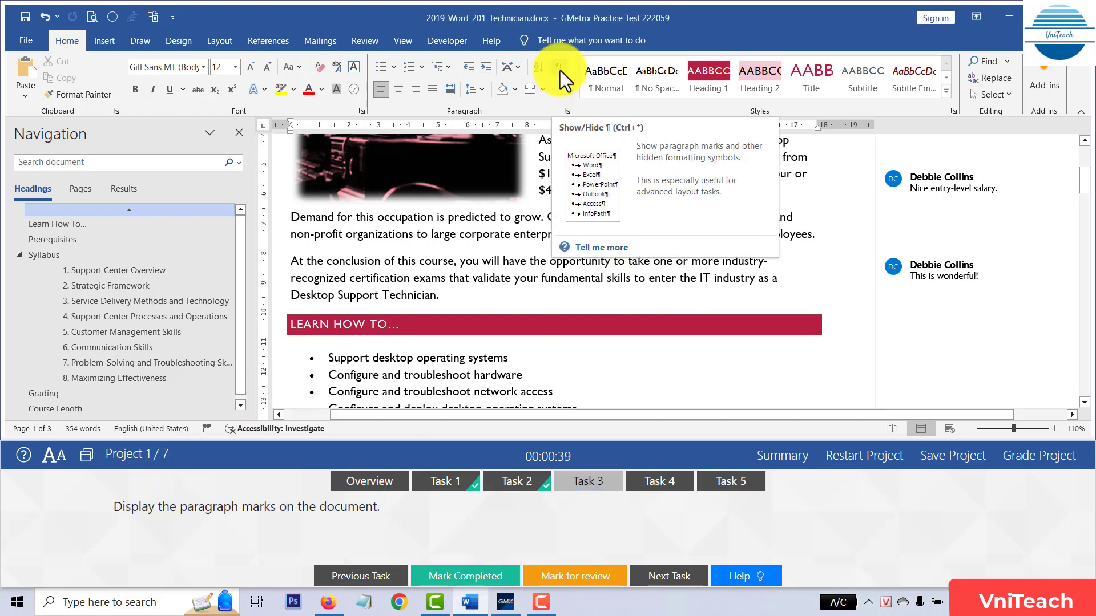
left_click(486, 576)
left_click(668, 484)
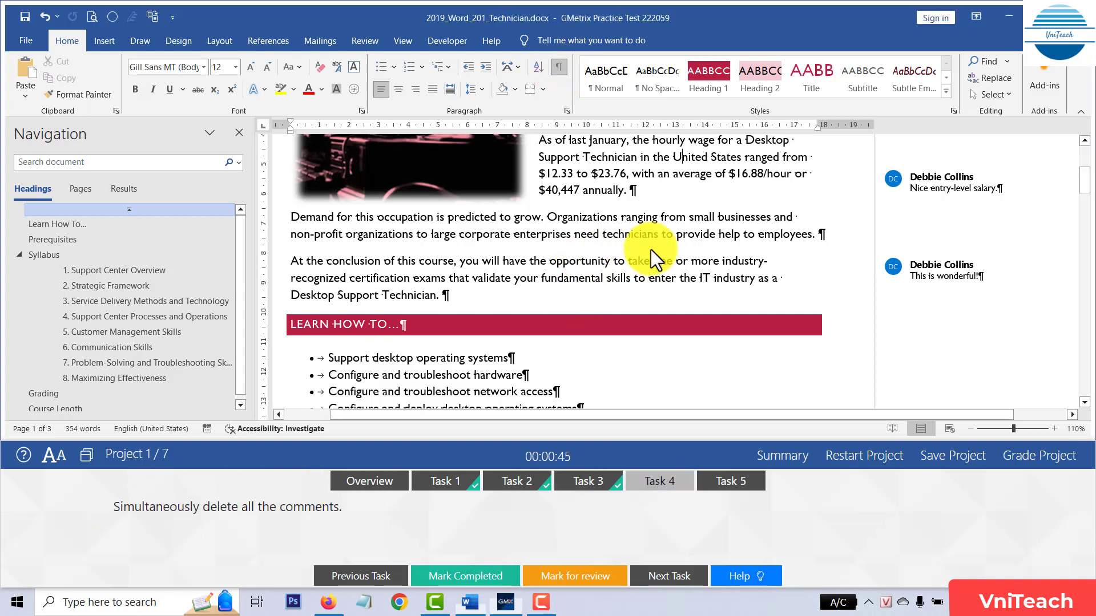
Delete All Comments in Document from the Review tab and mark Task 4 completed
left_click(913, 197)
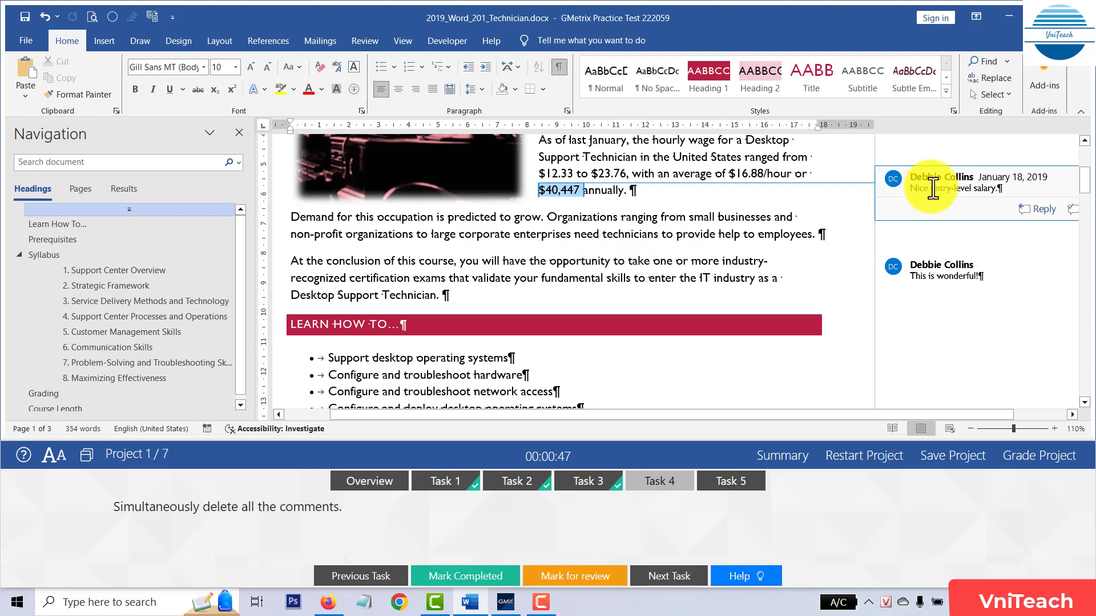
left_click(279, 43)
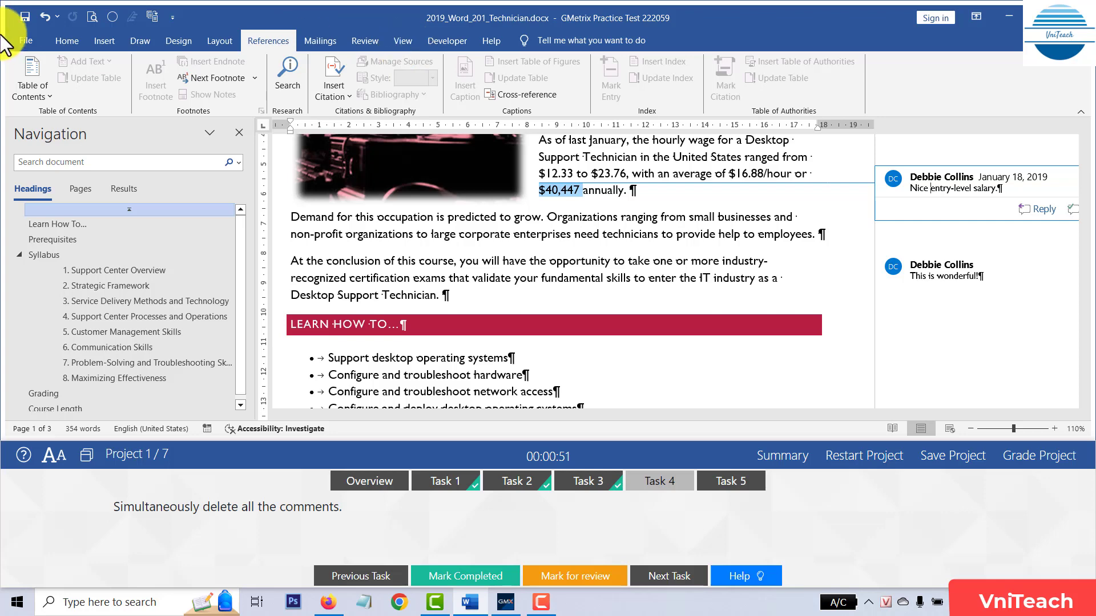
left_click(68, 42)
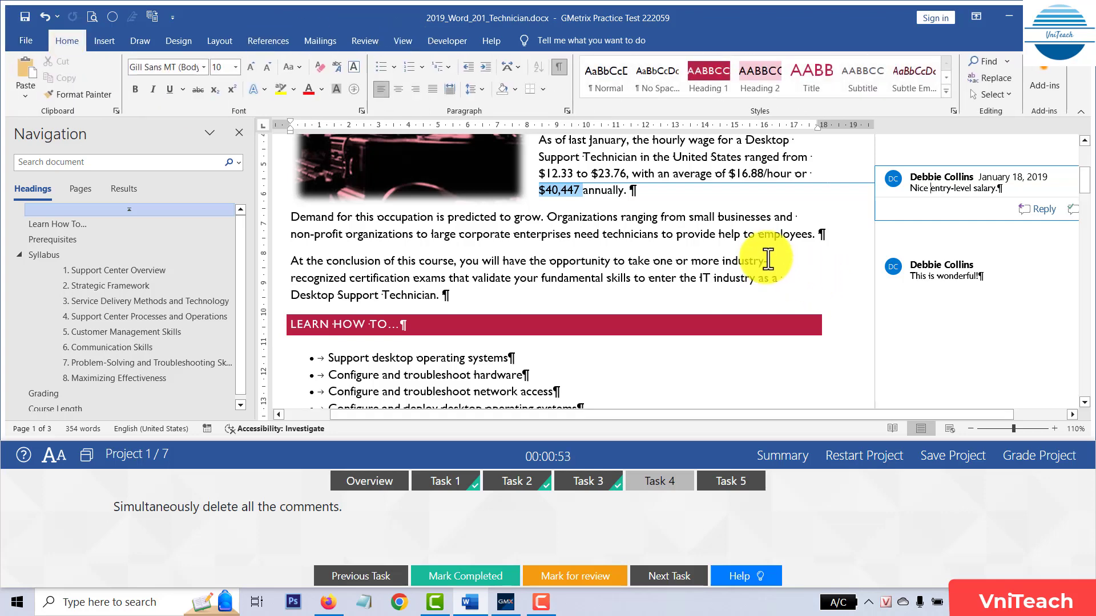
left_click(365, 40)
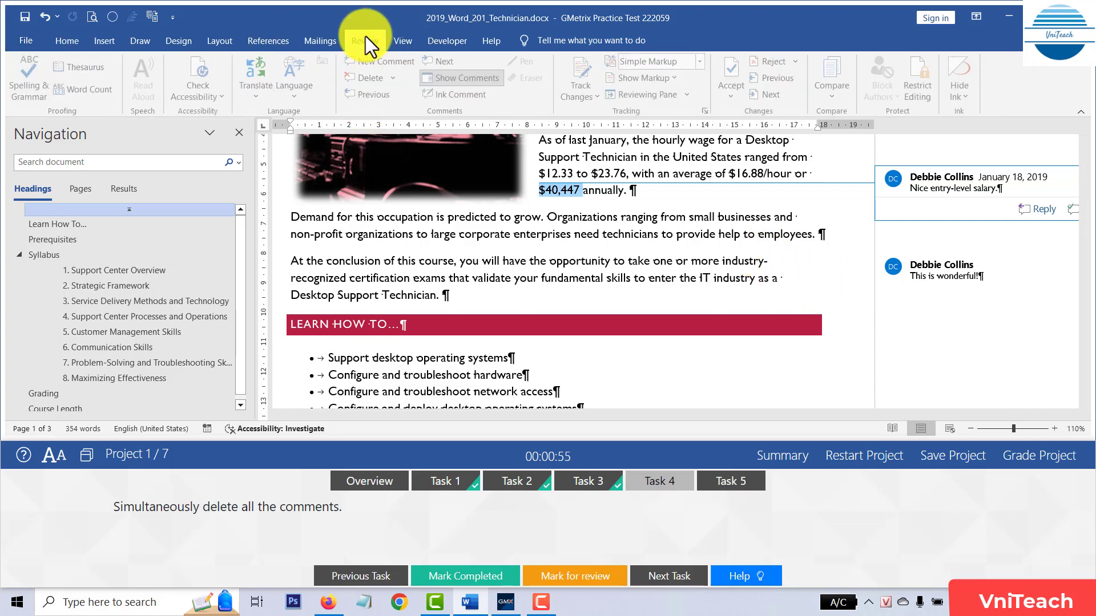
left_click(399, 80)
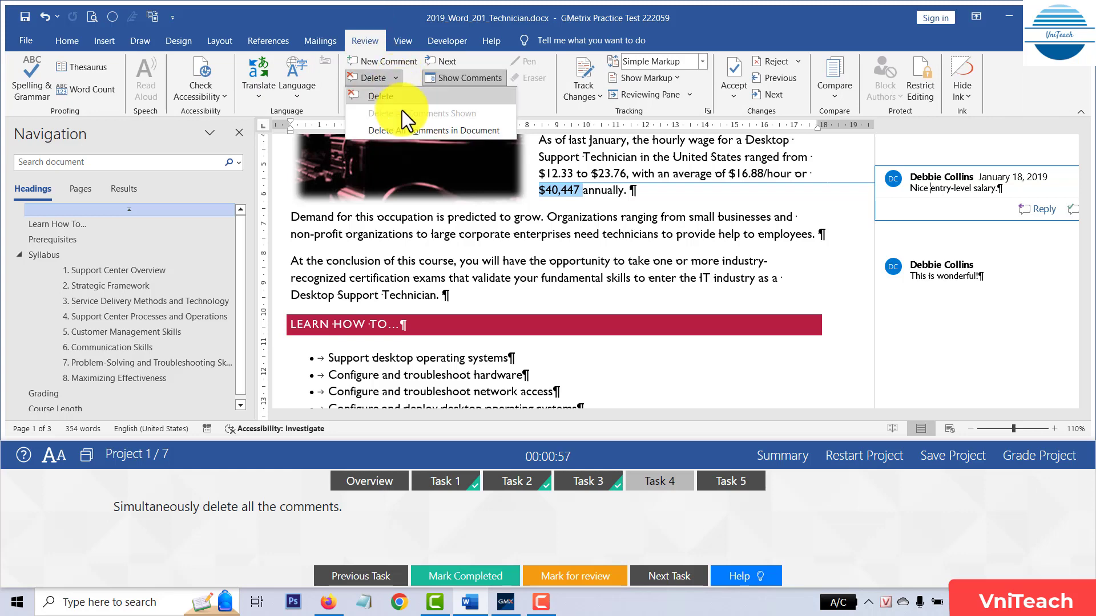
left_click(399, 131)
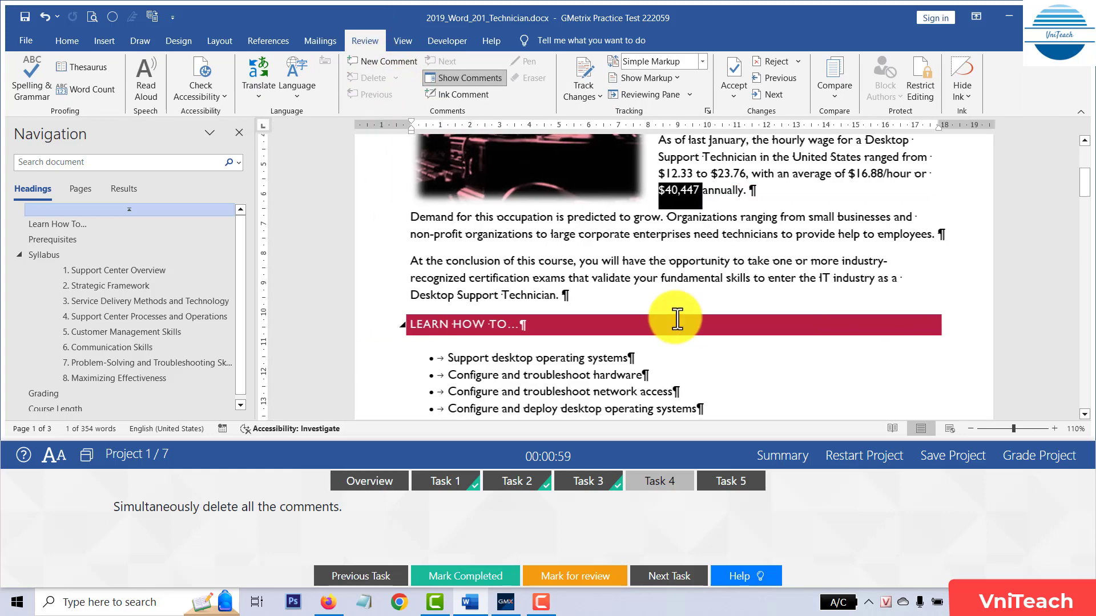
left_click(479, 577)
Insert a 2-column, 6-row table under the GRADING heading and mark Task 5 completed
left_click(739, 490)
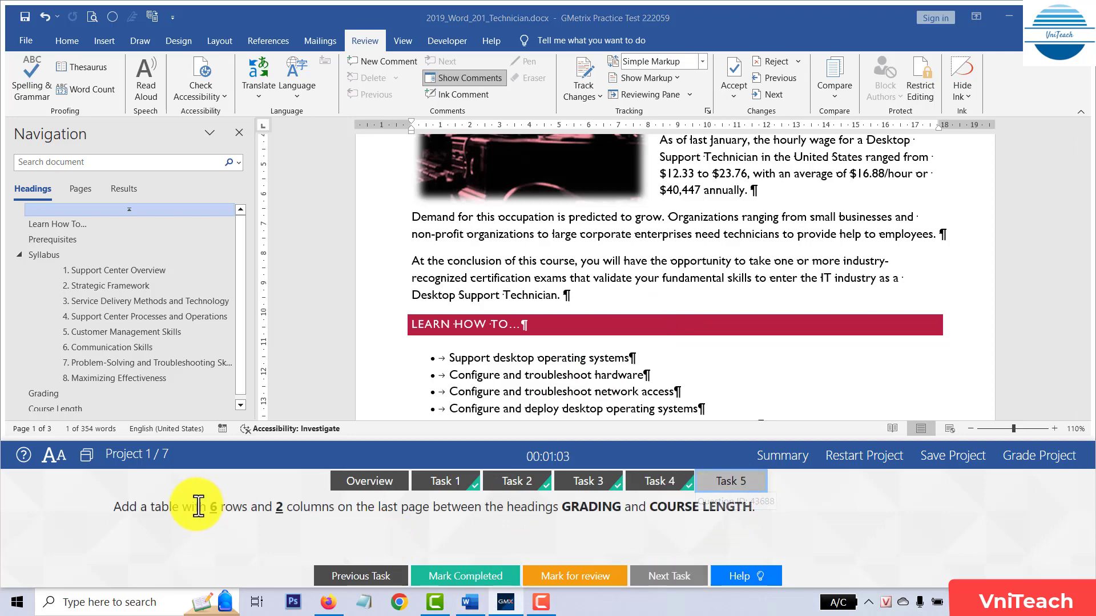
scroll(651, 311, "down", 3)
scroll(510, 254, "down", 3)
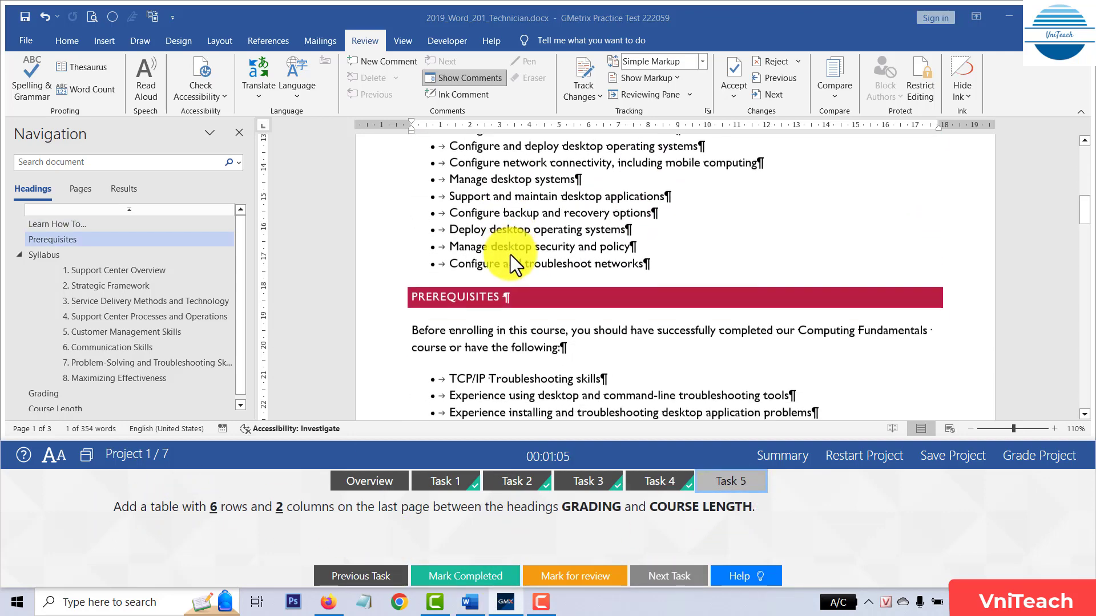
scroll(588, 298, "down", 6)
scroll(588, 298, "down", 5)
scroll(588, 297, "down", 4)
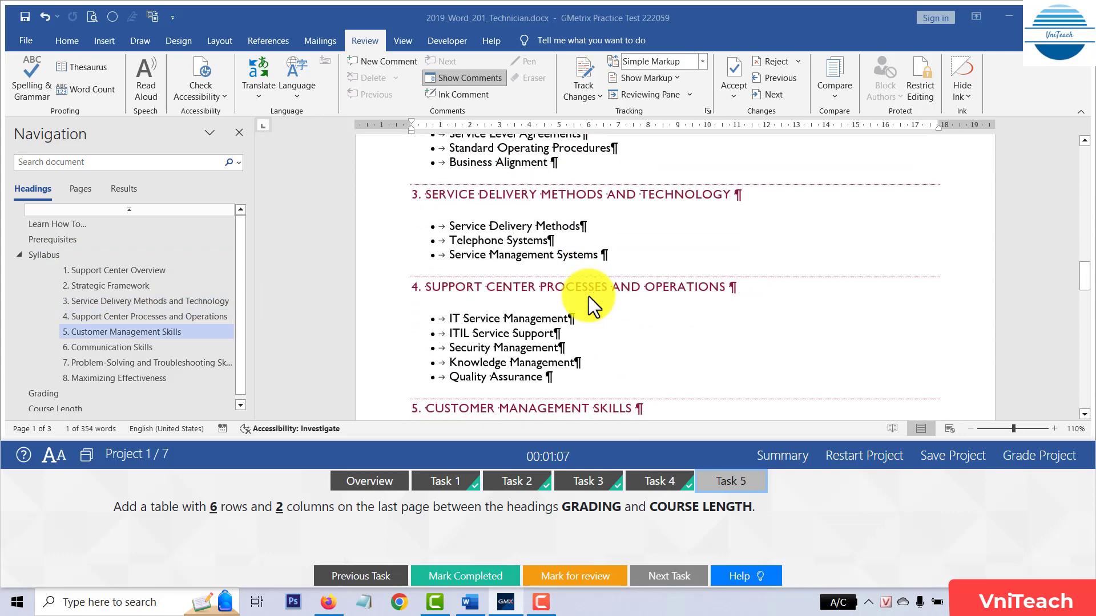
scroll(588, 296, "down", 4)
scroll(588, 297, "down", 5)
scroll(588, 297, "down", 4)
scroll(588, 297, "down", 6)
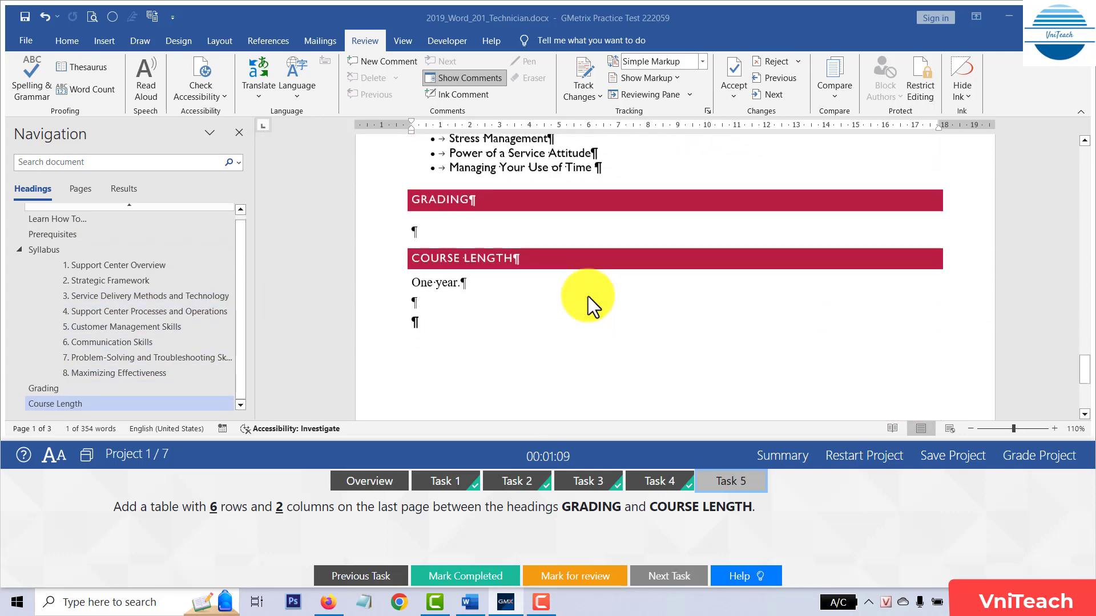
left_click(412, 186)
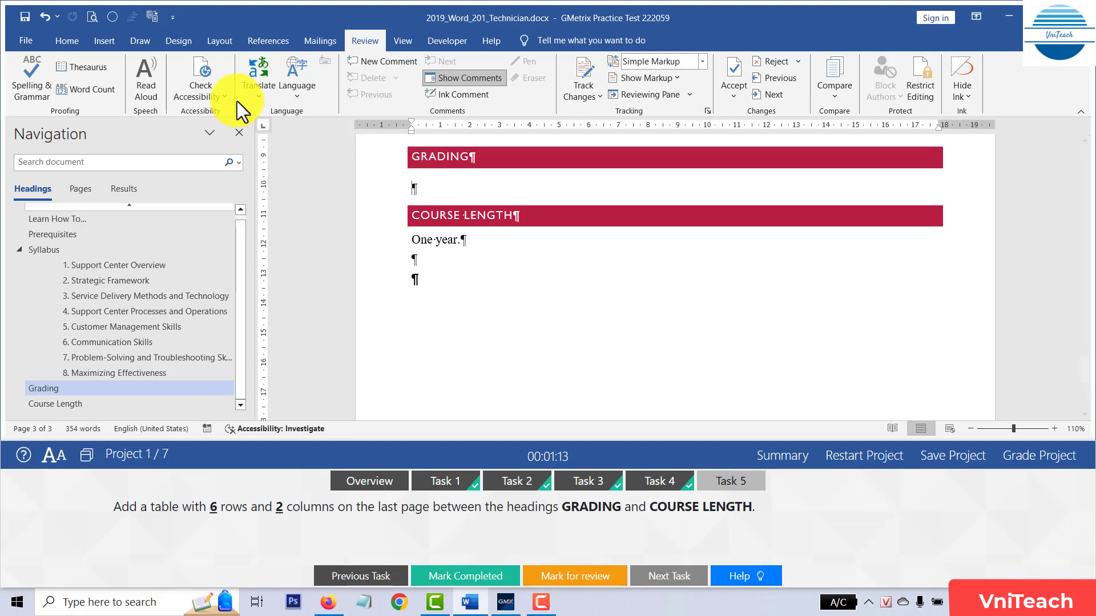
left_click(104, 38)
left_click(127, 91)
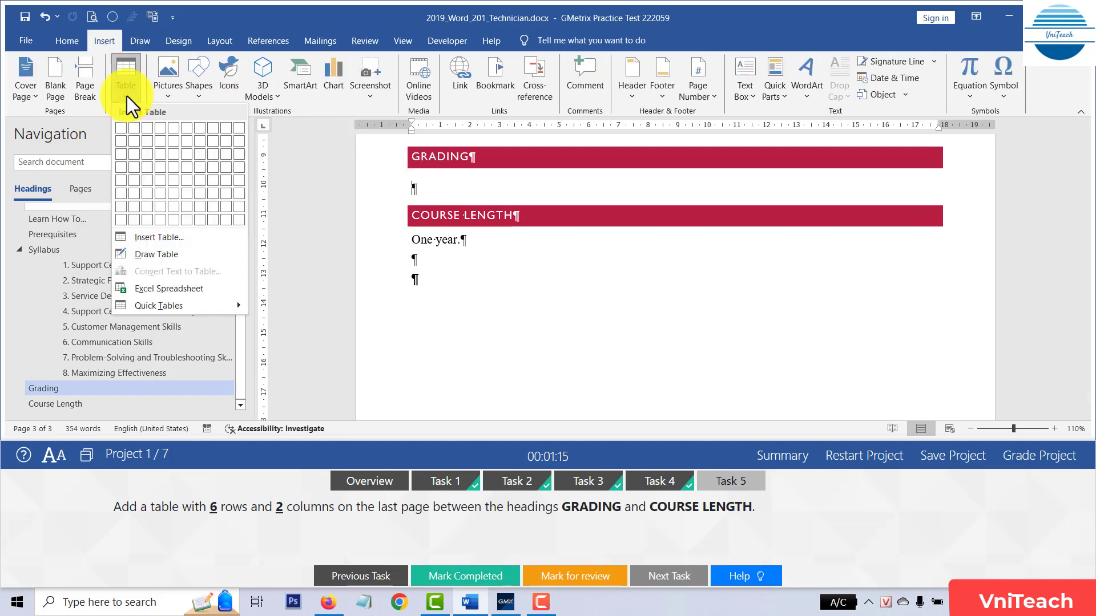
left_click(135, 191)
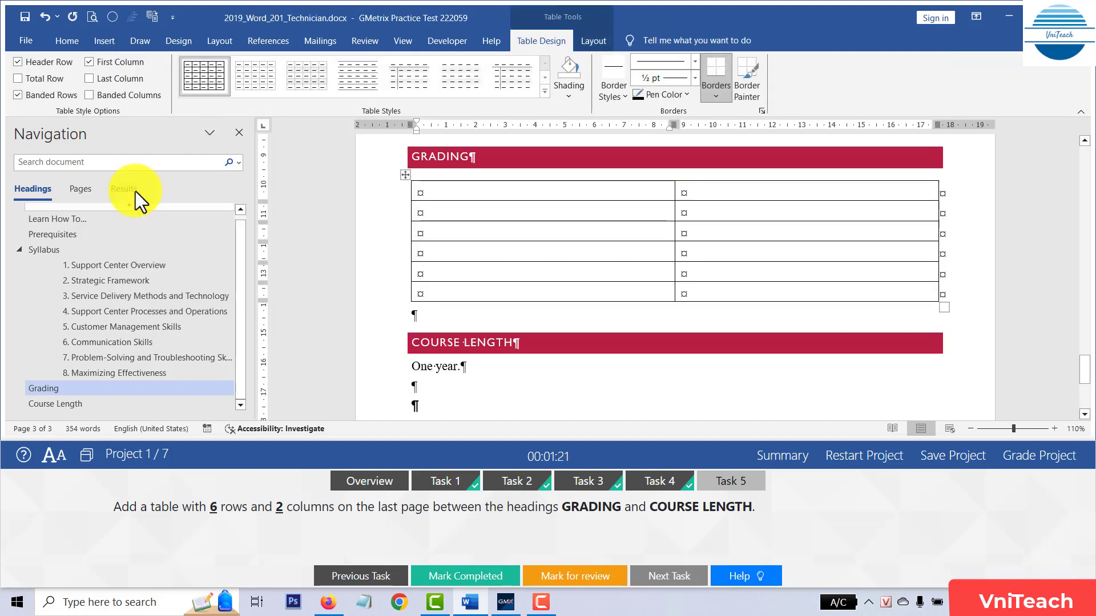
left_click(467, 578)
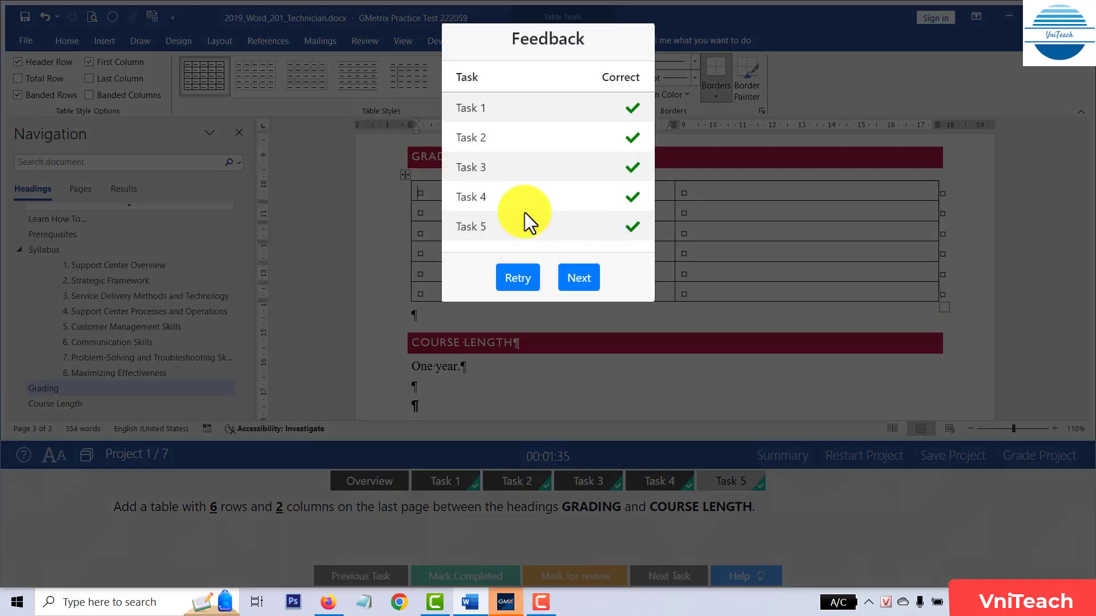
In Project 2, turn on Track Changes from the Review tab and mark Task 1 completed
left_click(588, 285)
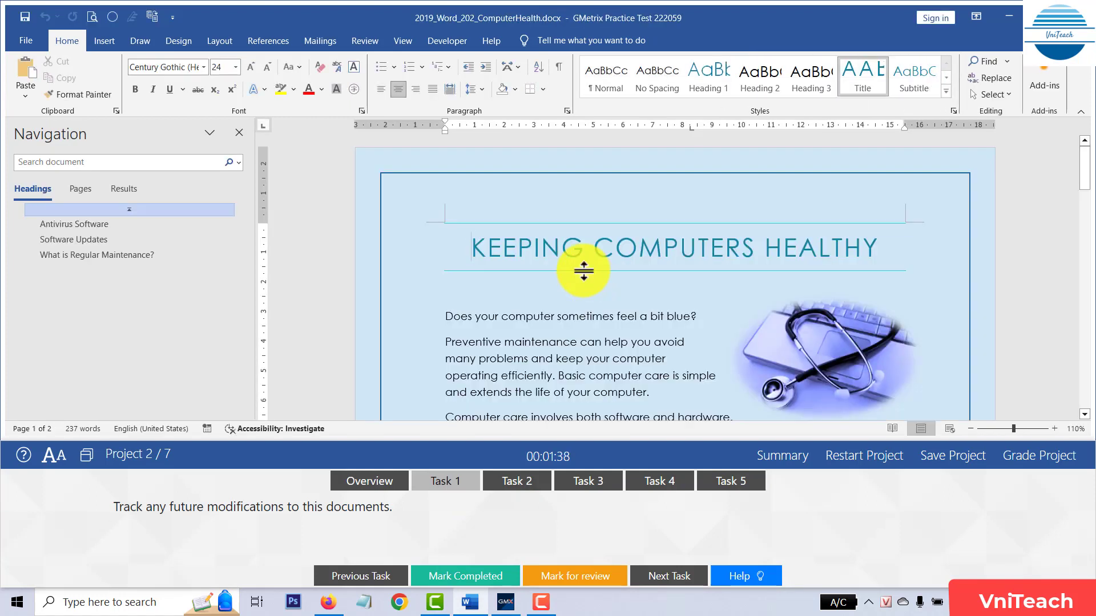
left_click(370, 37)
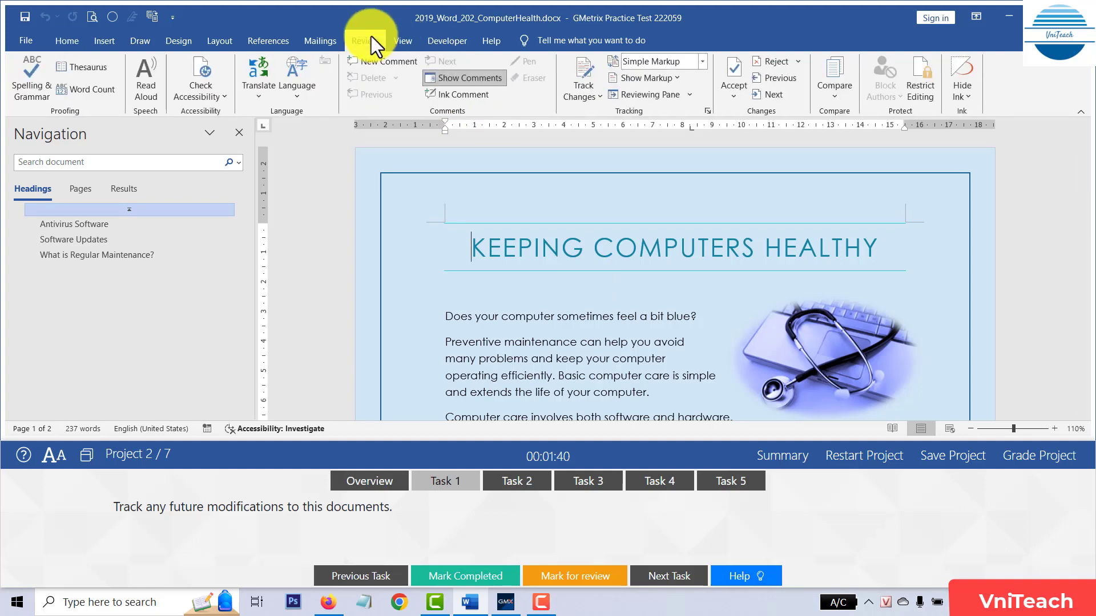
left_click(568, 96)
left_click(597, 112)
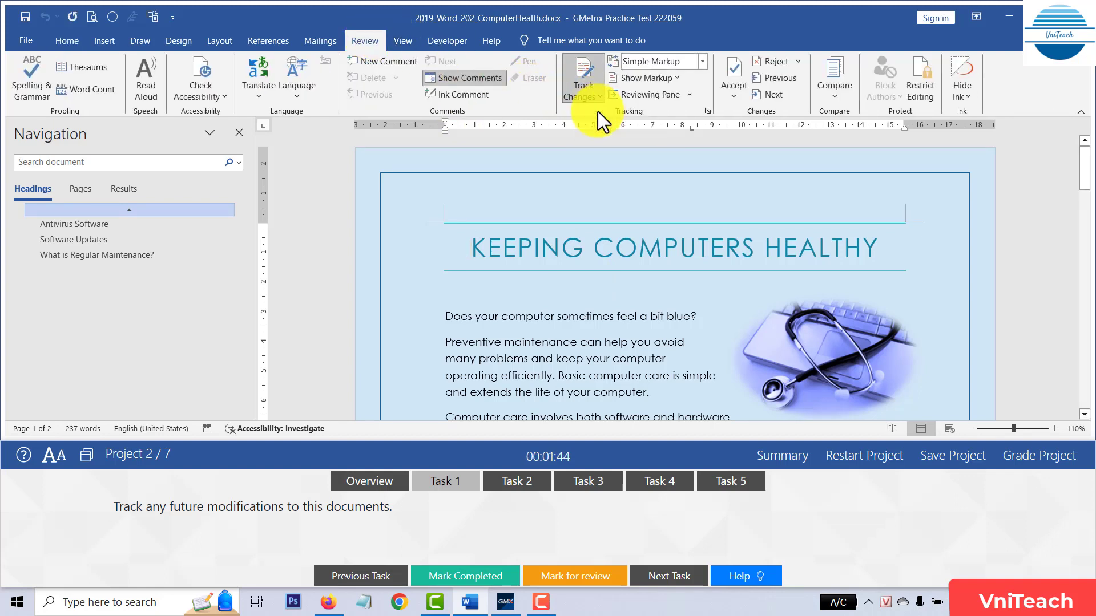
left_click(465, 576)
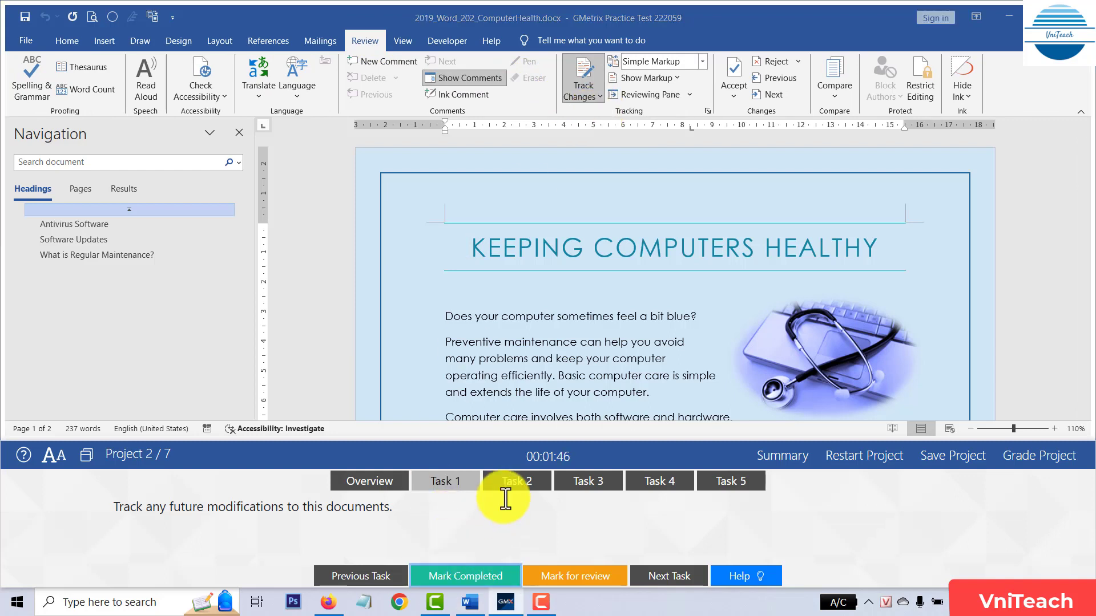
left_click(502, 484)
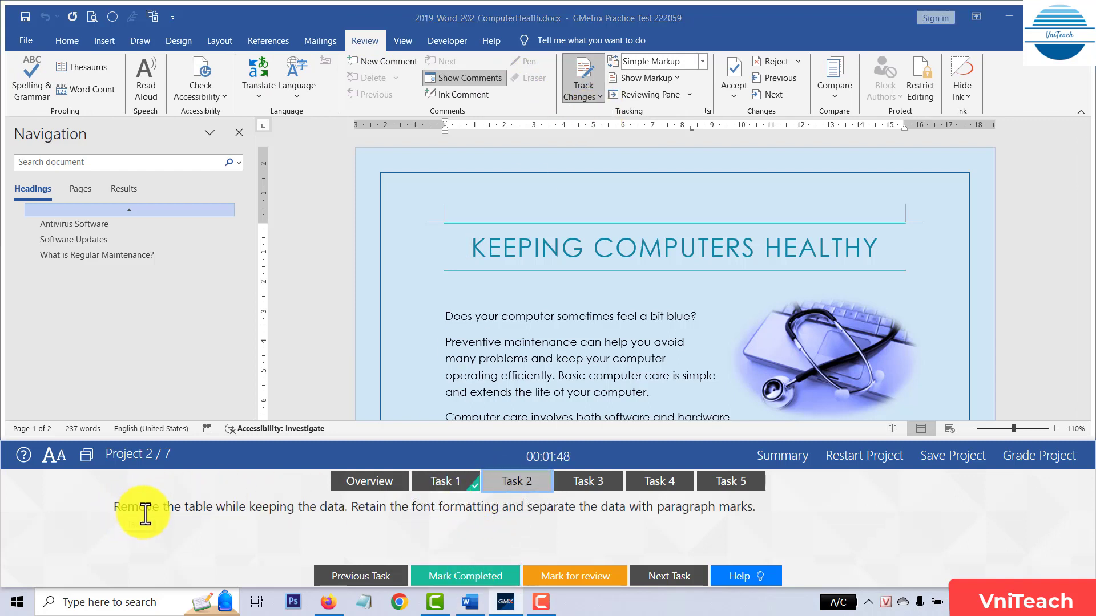
Convert the antivirus products table to text separated by paragraph marks and mark Task 2 completed
left_click(492, 338)
scroll(491, 337, "down", 5)
scroll(492, 337, "down", 2)
scroll(524, 305, "down", 5)
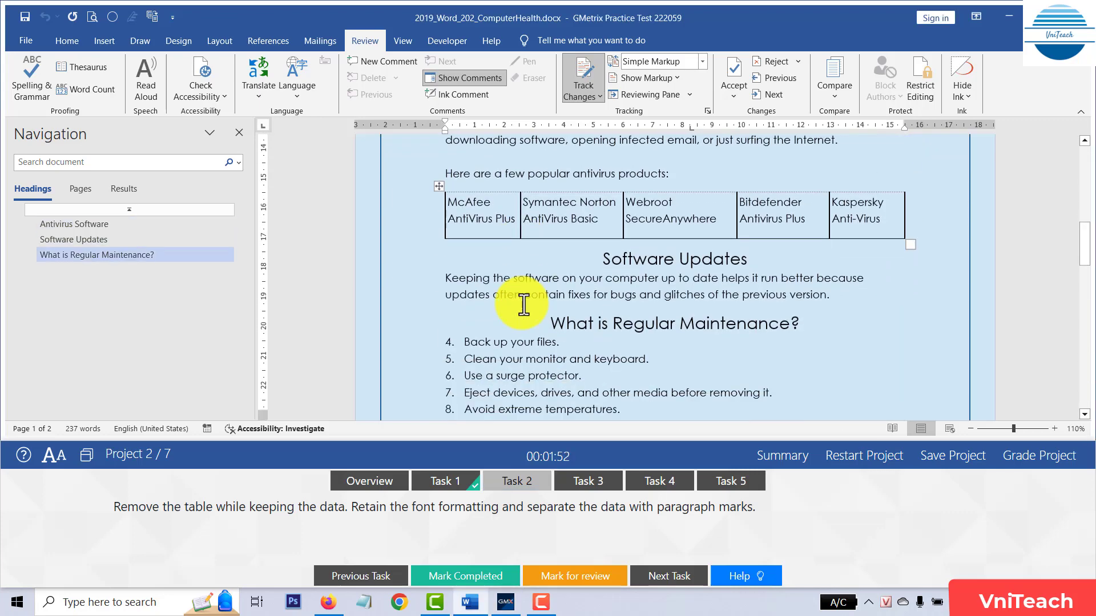
scroll(523, 305, "down", 1)
left_click(443, 155)
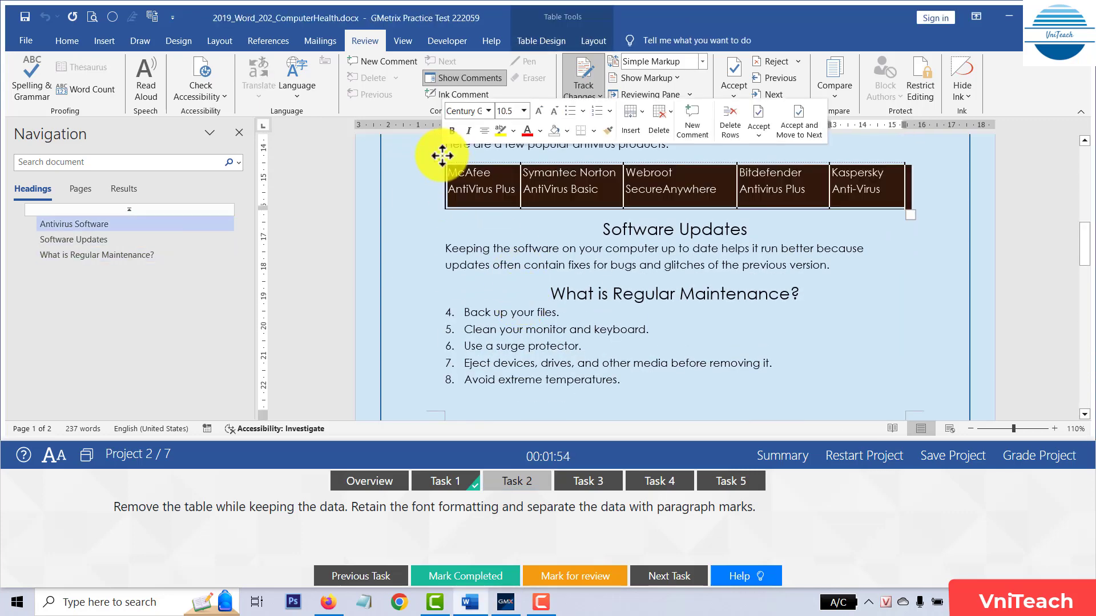
left_click(594, 40)
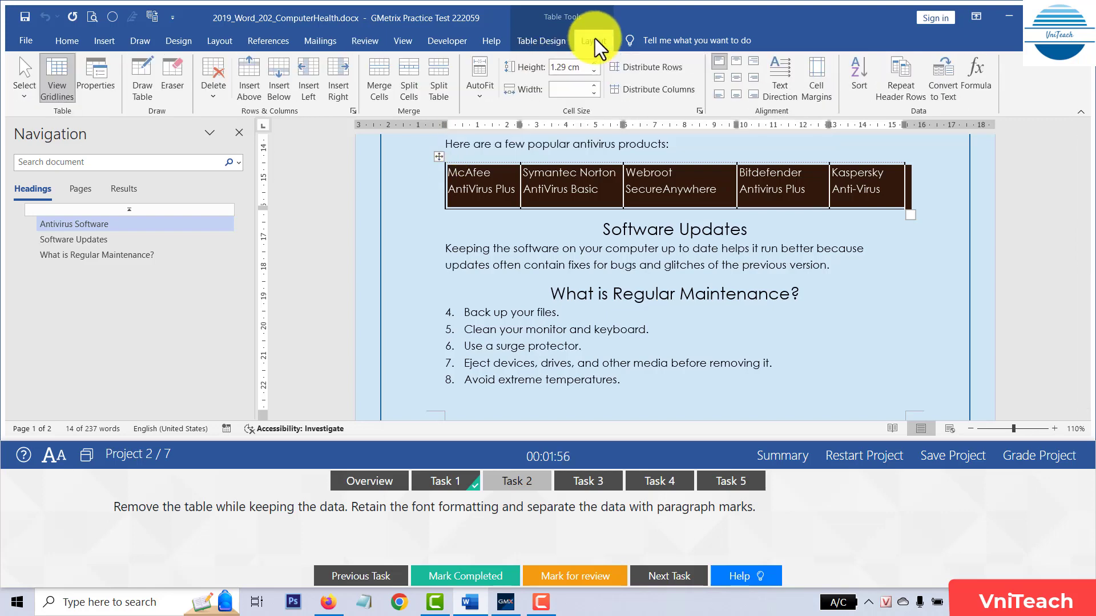
left_click(939, 88)
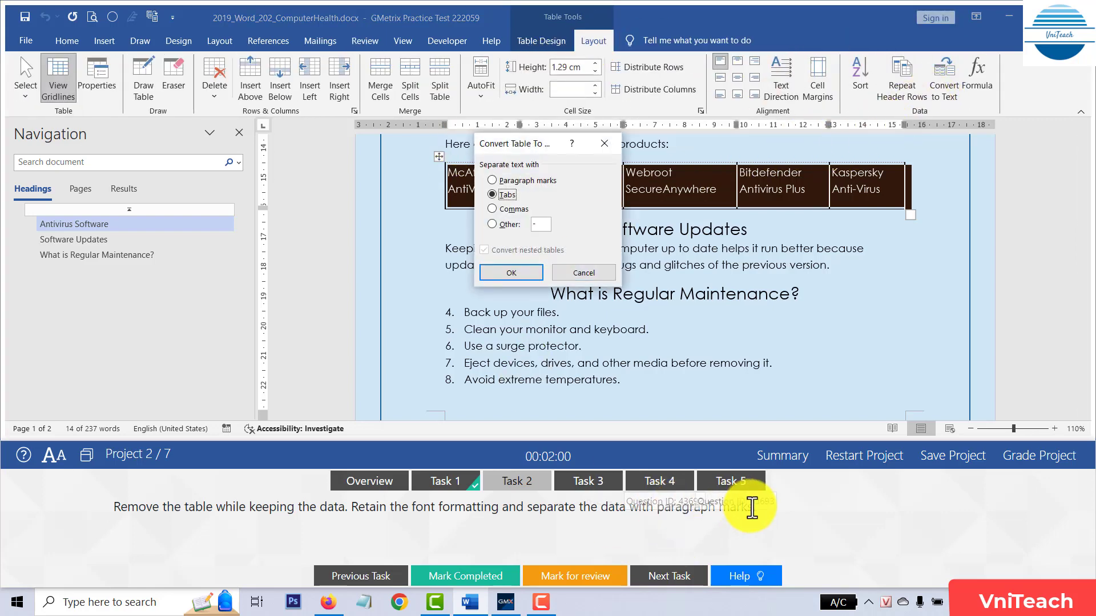
left_click(526, 181)
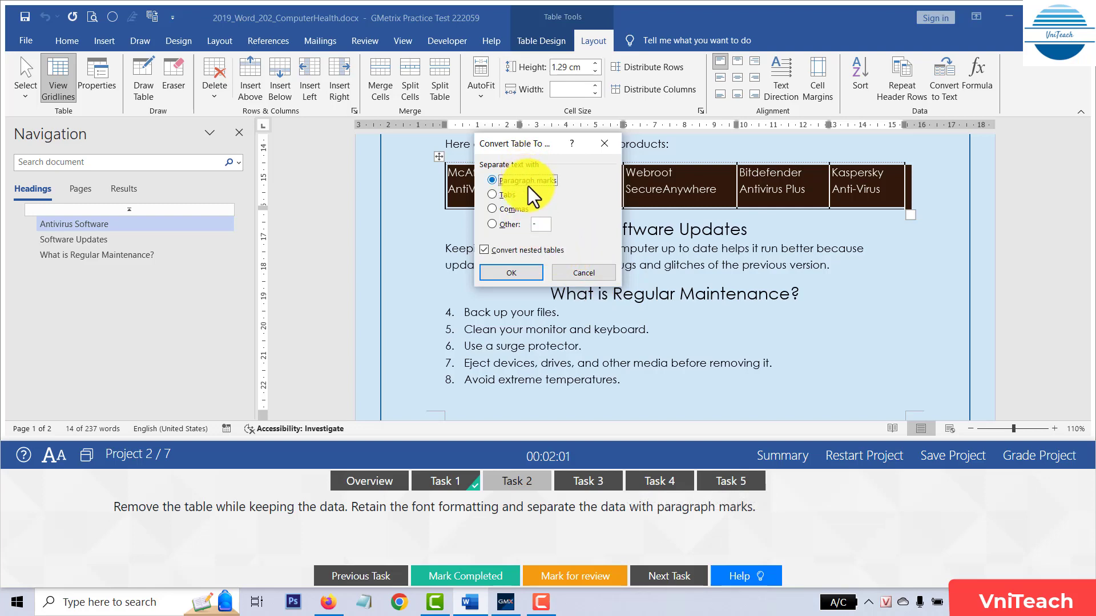
left_click(512, 272)
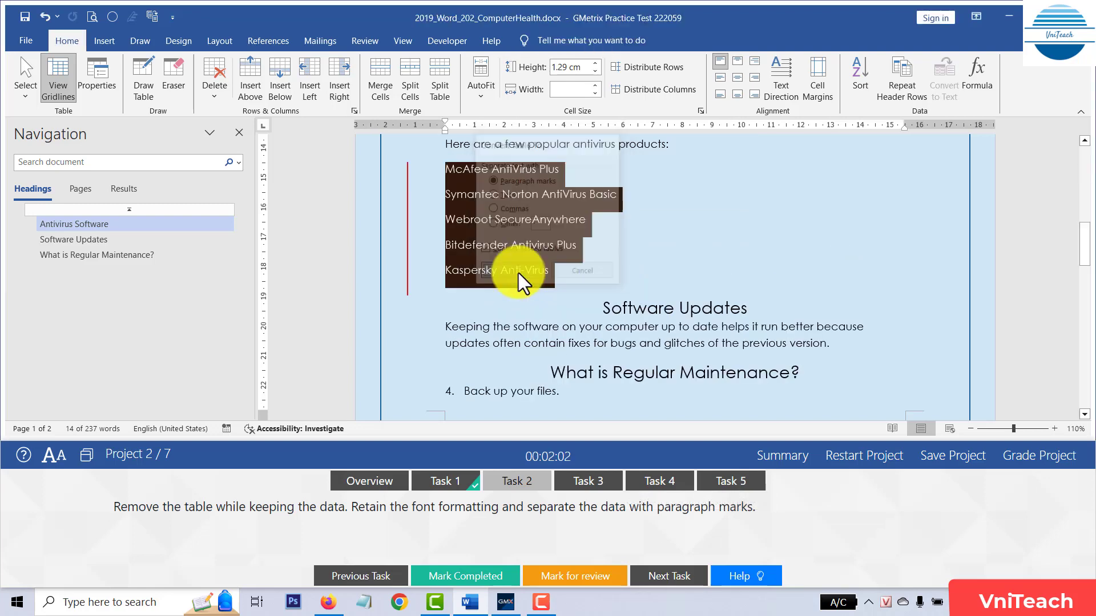
left_click(485, 575)
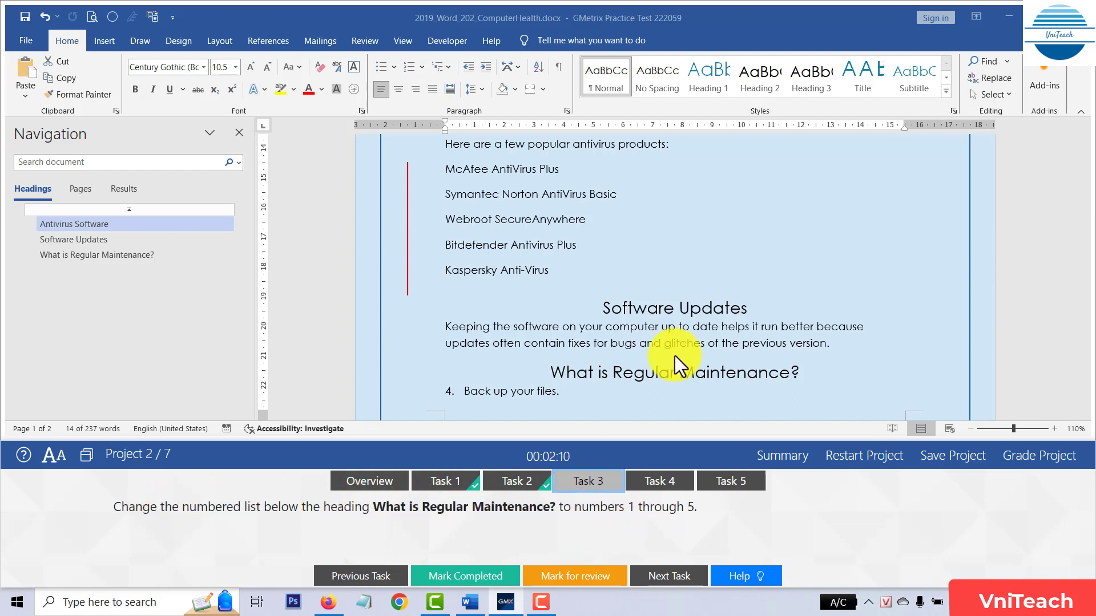
Select list items 4–8 and set them to Restart at 1, then mark Task 3 completed
scroll(677, 357, "down", 4)
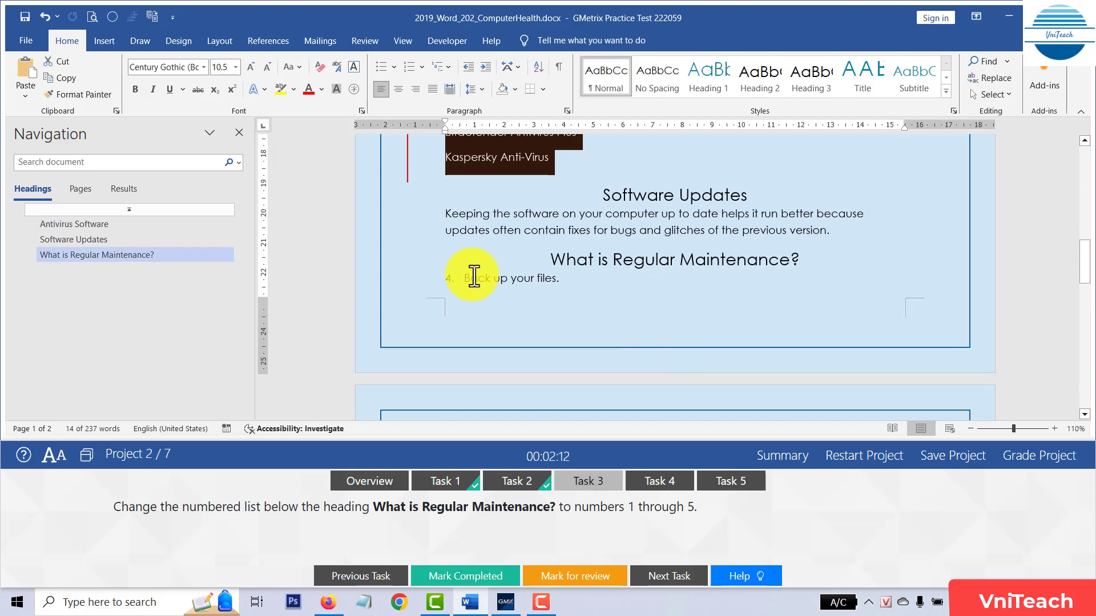
scroll(571, 280, "down", 1)
scroll(570, 280, "down", 4)
scroll(573, 288, "up", 1)
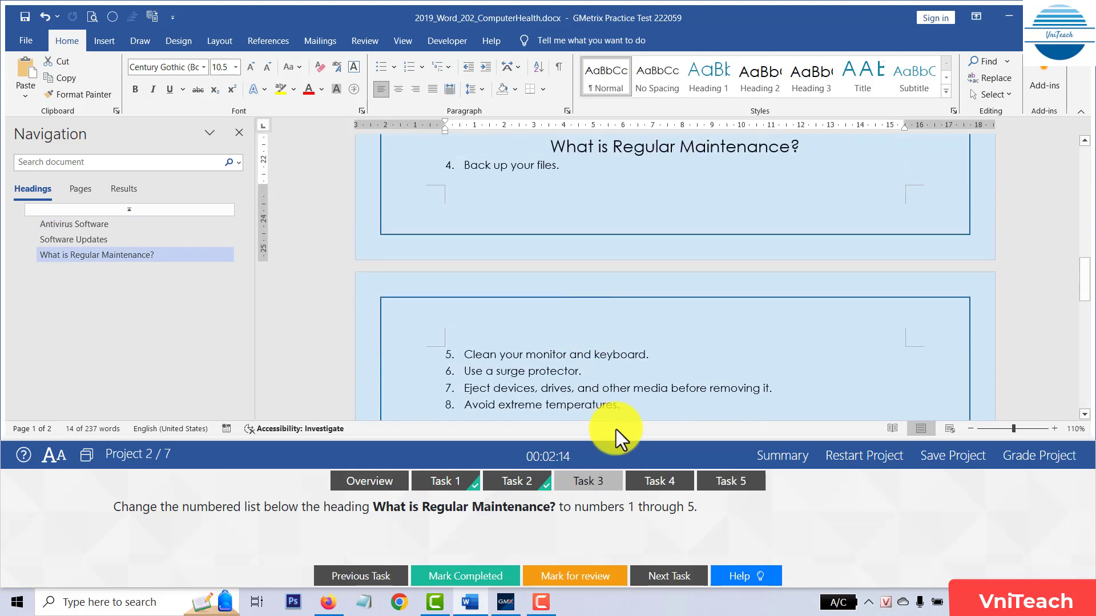
left_click_drag(628, 407, 441, 198)
right_click(445, 166)
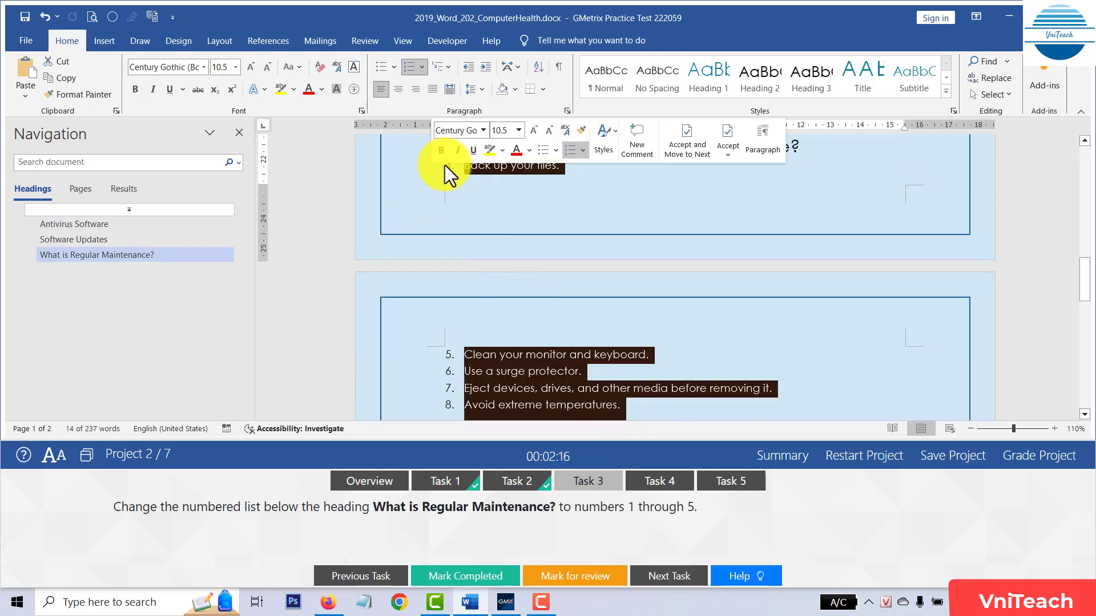
right_click(448, 166)
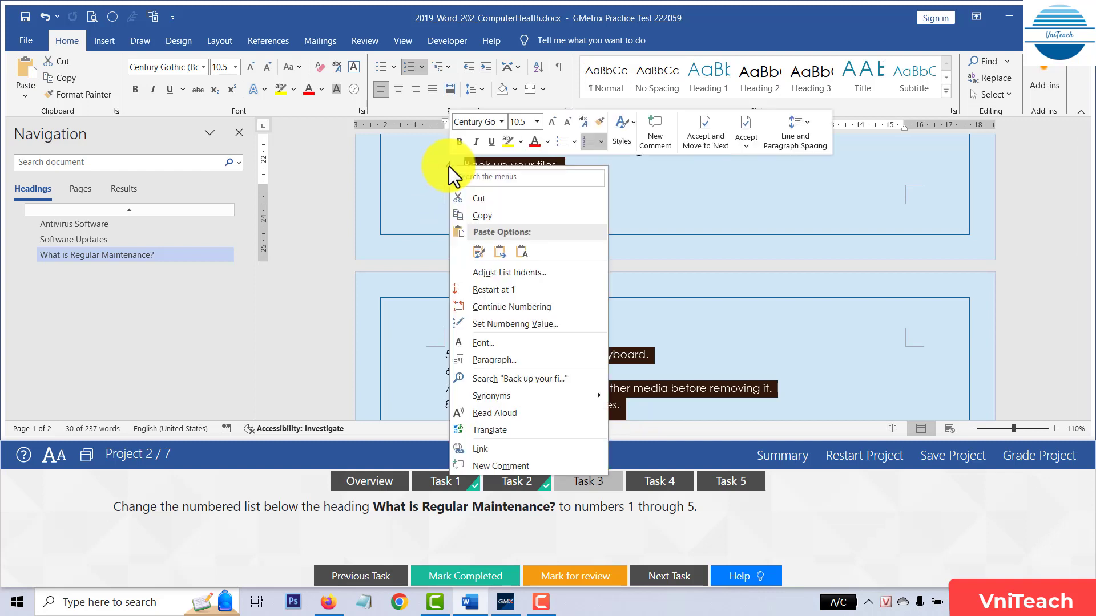
left_click(517, 288)
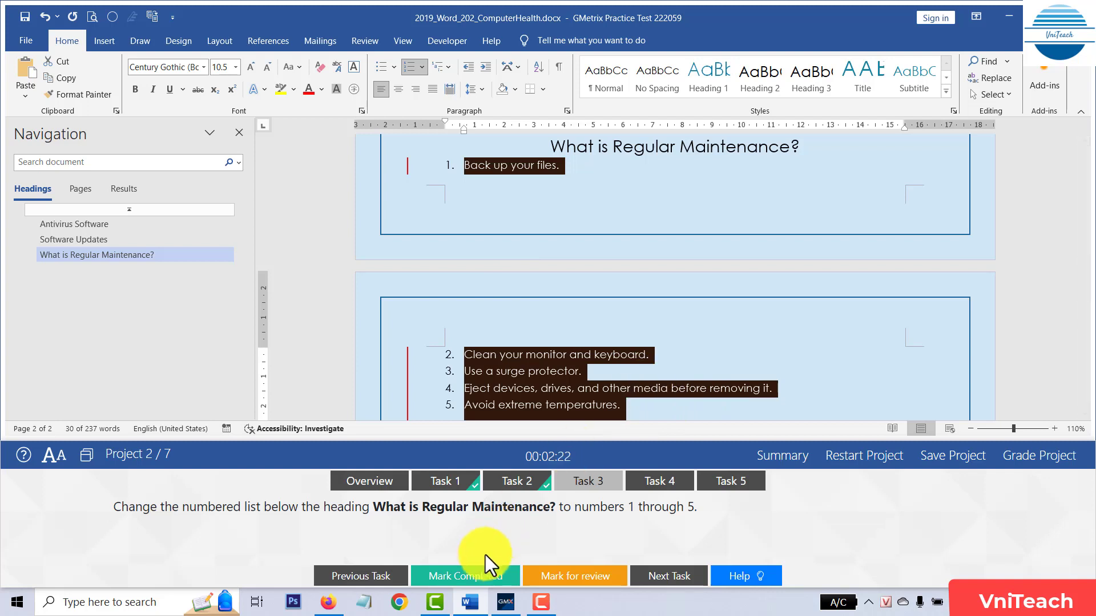
left_click(478, 577)
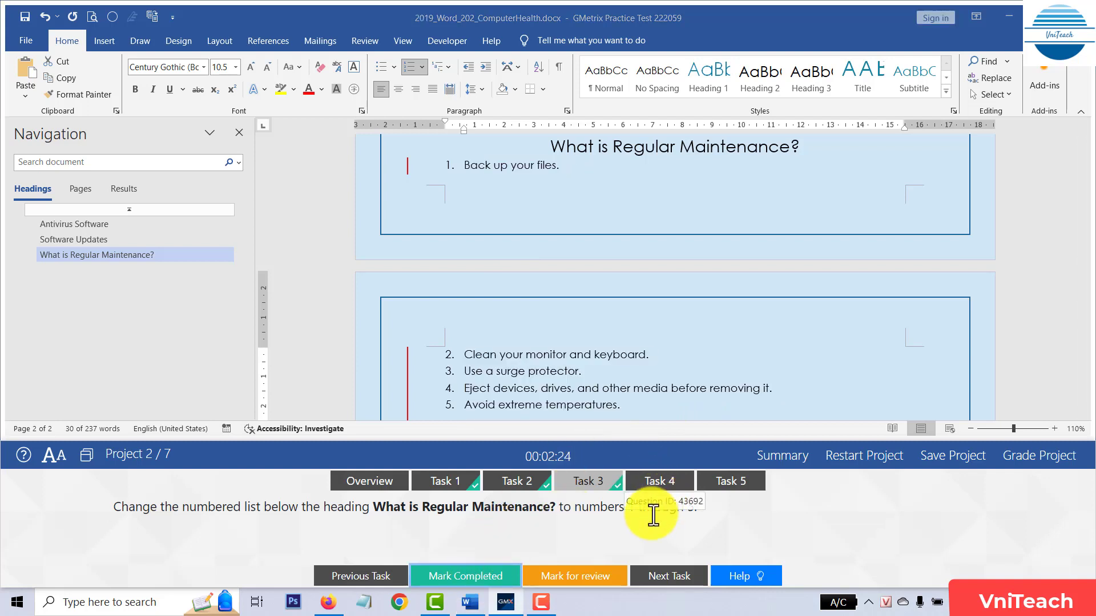
Draw a Heart shape below the last paragraph, fill it standard Blue, and mark Task 4 completed
left_click(664, 483)
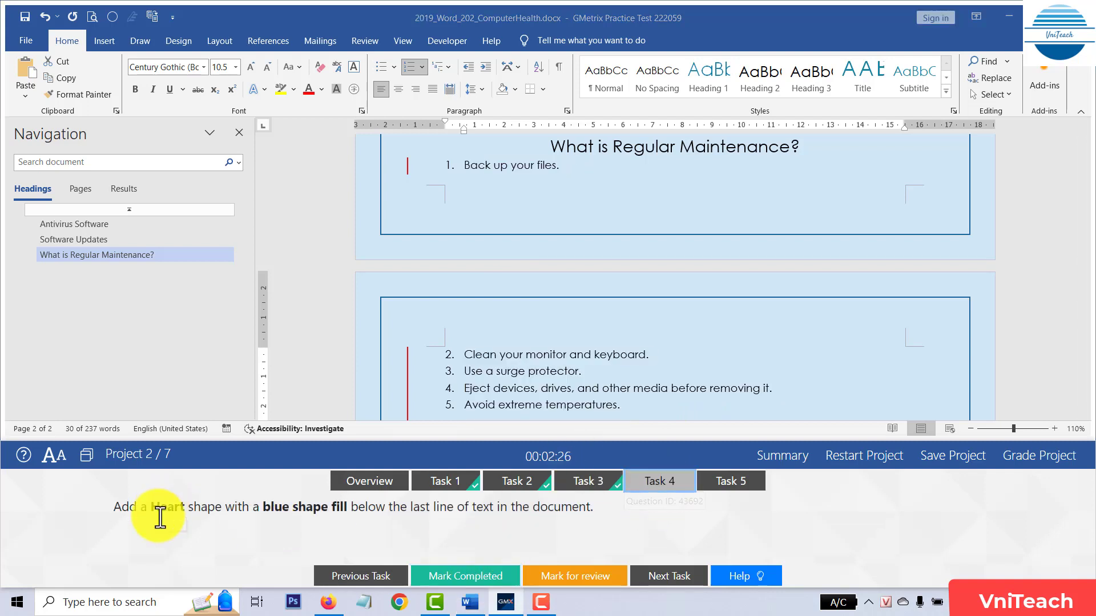
scroll(525, 359, "down", 5)
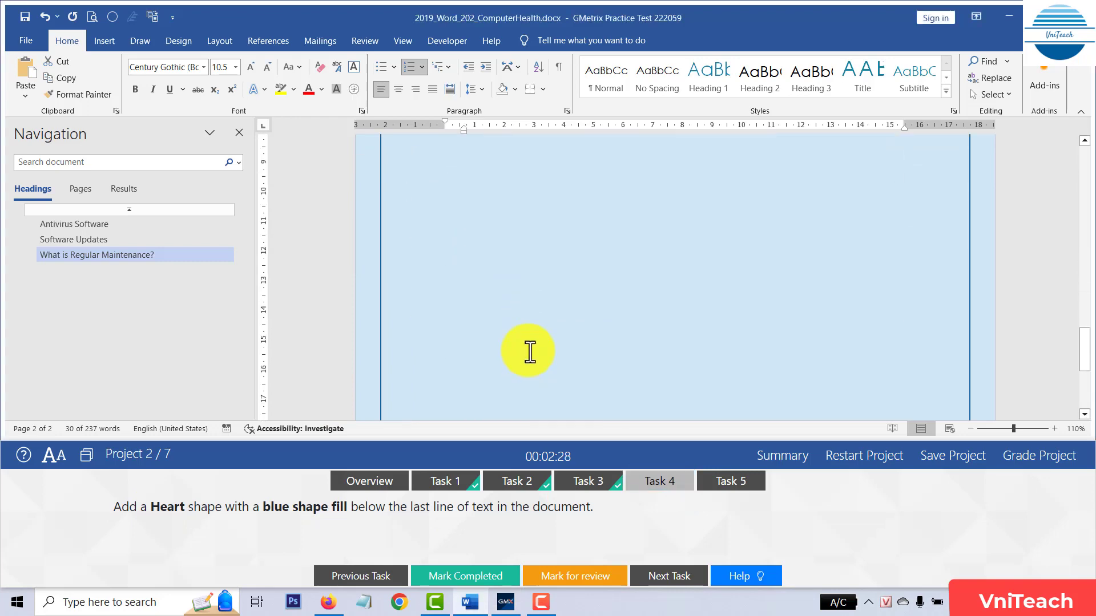
scroll(552, 258, "up", 2)
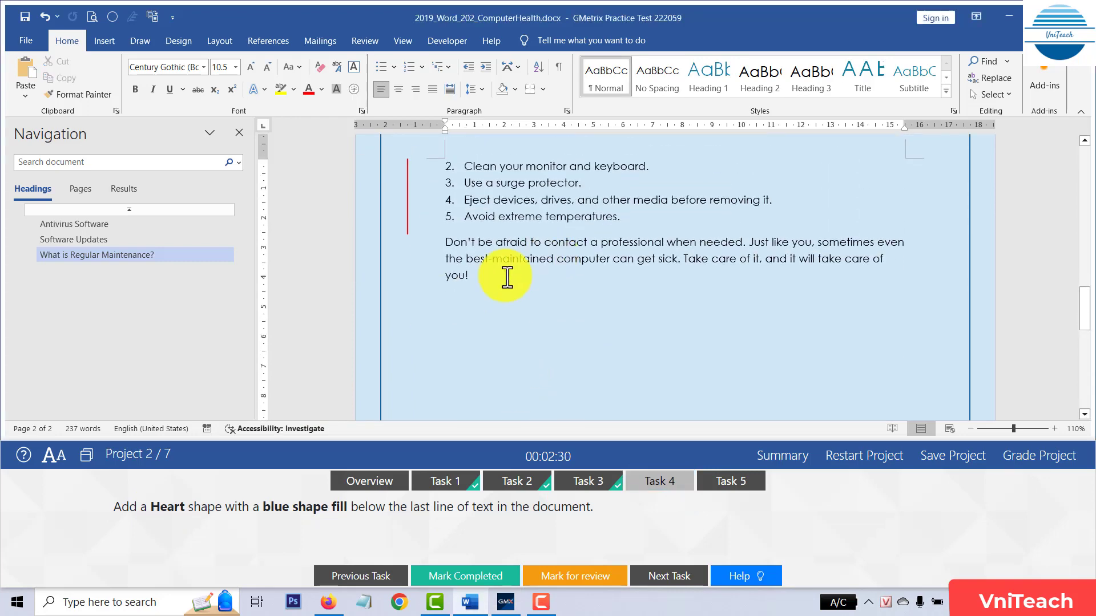
left_click(104, 40)
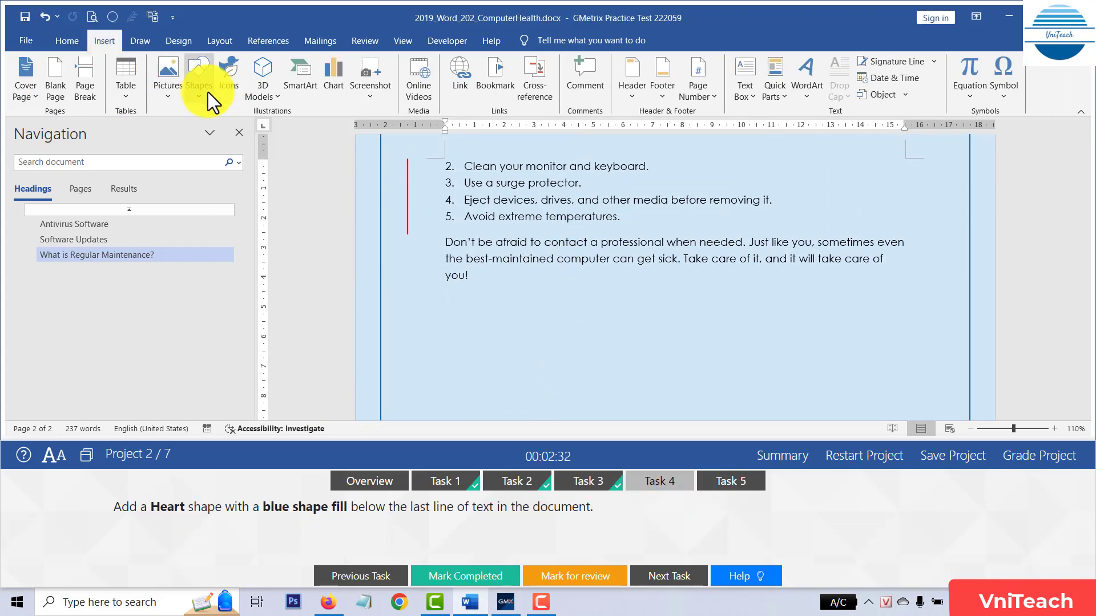
left_click(201, 94)
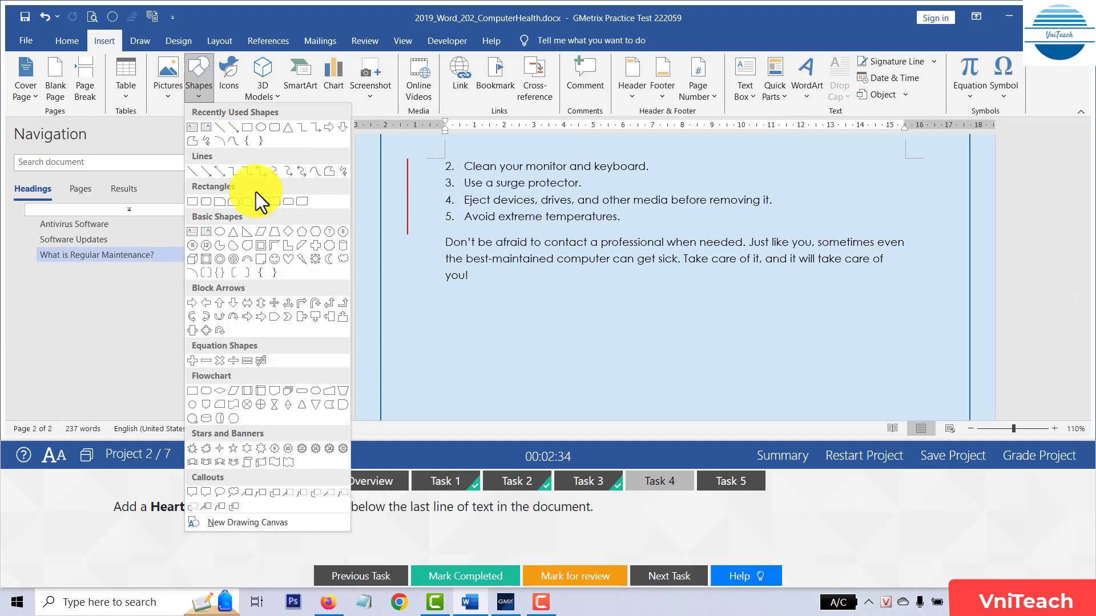
left_click(285, 258)
left_click_drag(505, 302, 610, 372)
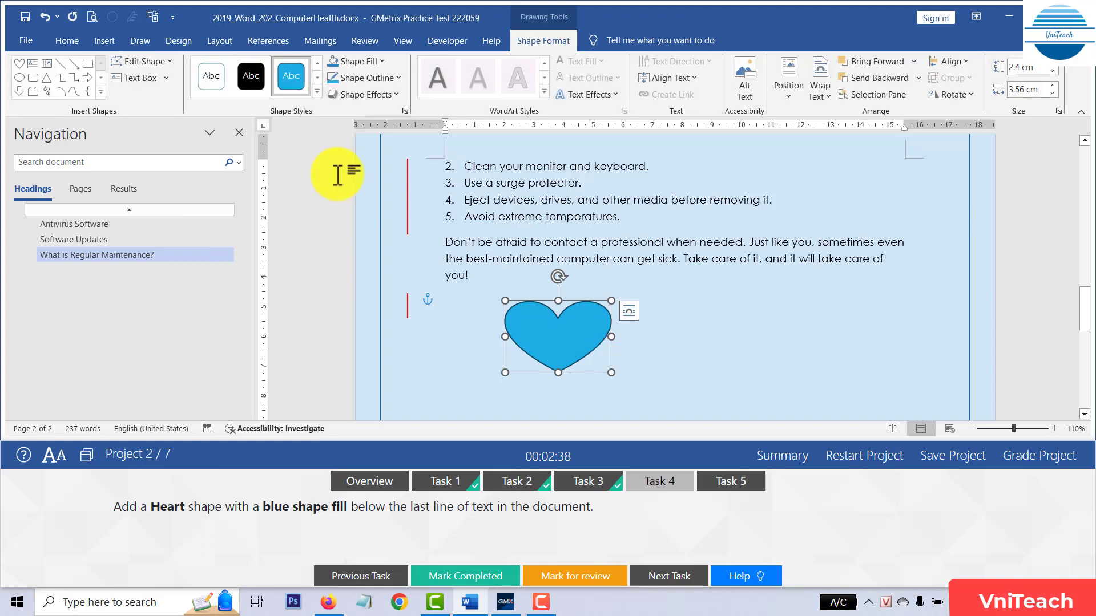
left_click(382, 60)
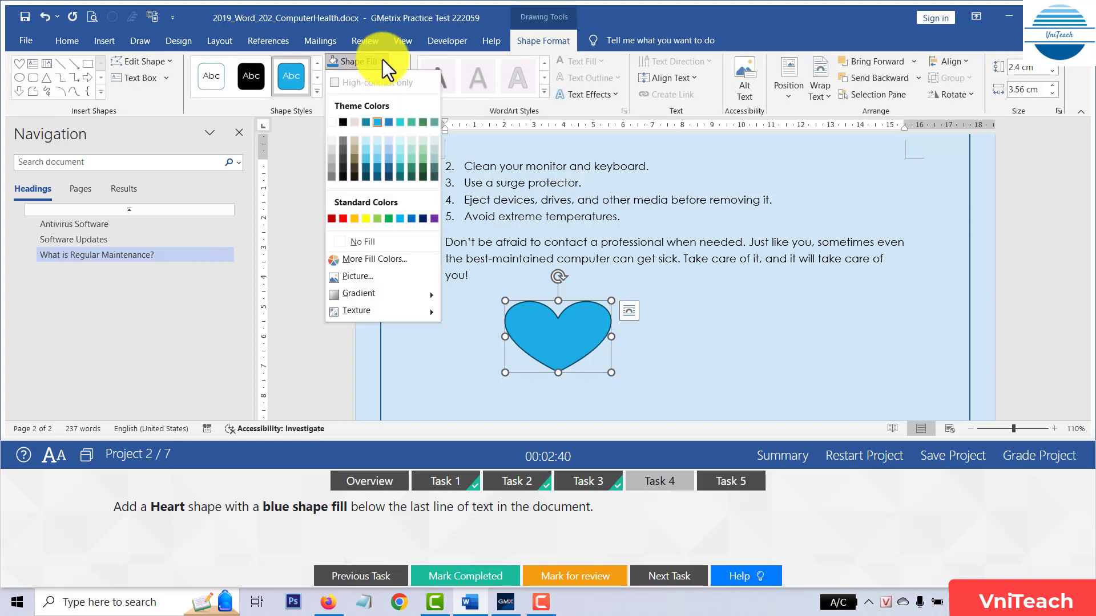
left_click(411, 218)
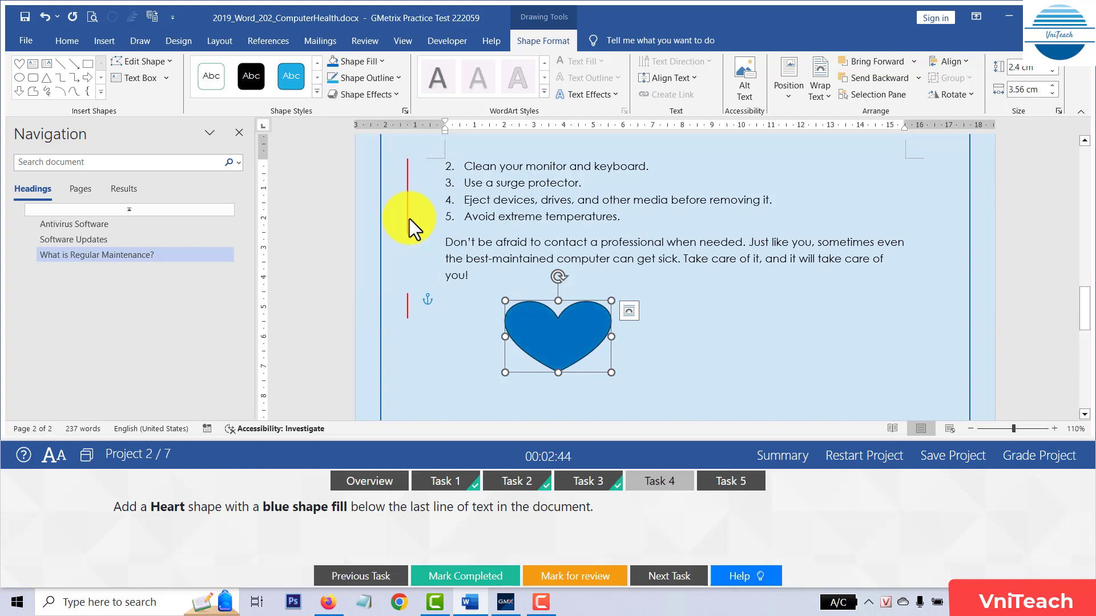
left_click(465, 576)
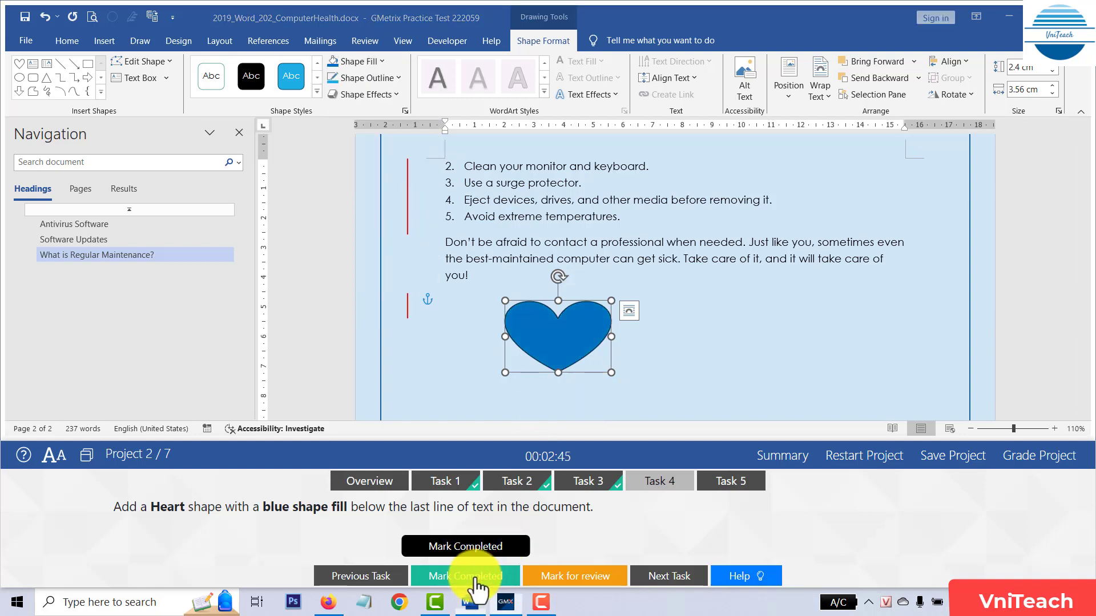
left_click(731, 488)
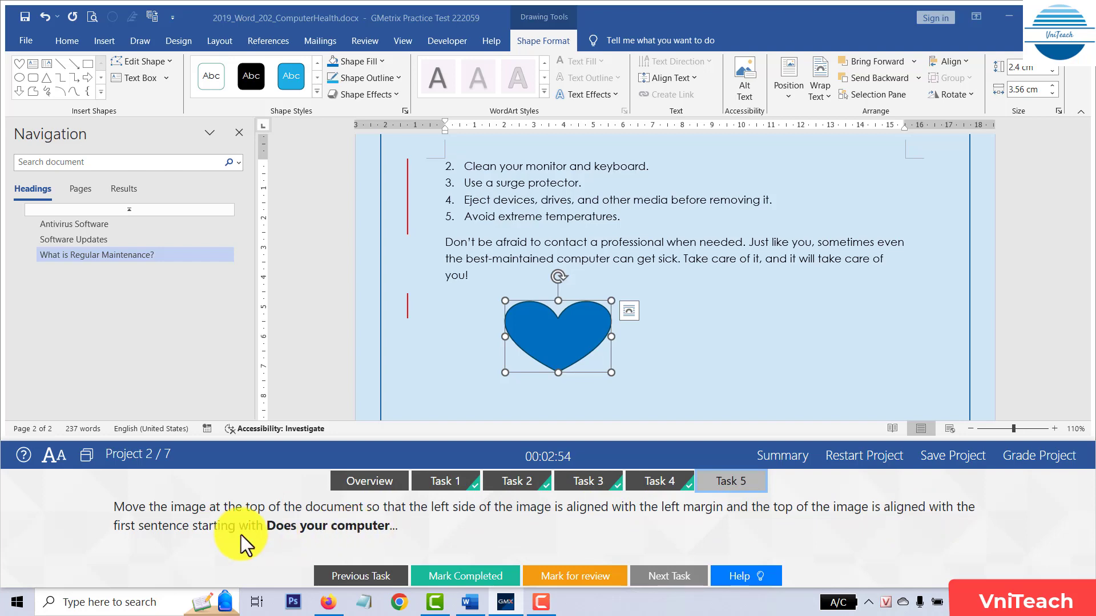
Drag the stethoscope picture to the left margin, its top level with 'Does your computer', and mark it completed
scroll(770, 277, "up", 3)
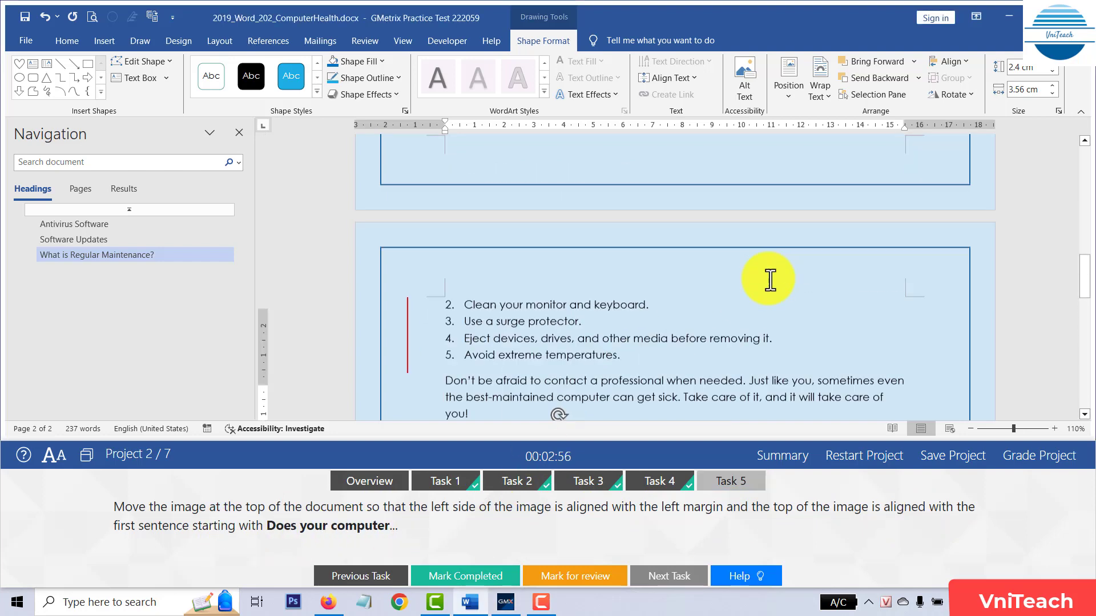
scroll(770, 276, "up", 5)
scroll(776, 283, "up", 8)
scroll(776, 283, "up", 6)
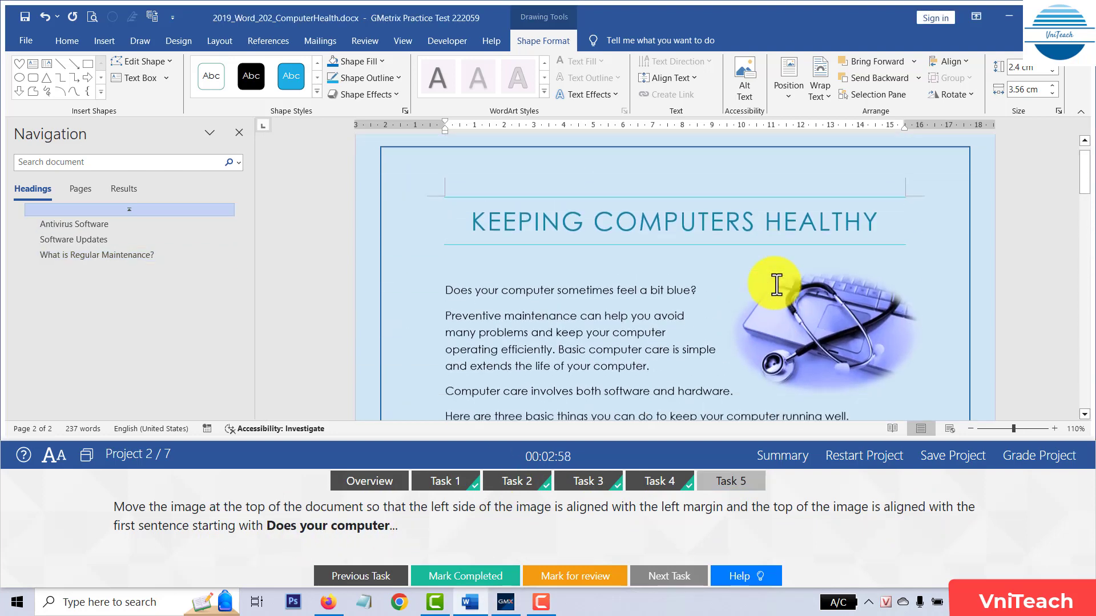
scroll(773, 284, "down", 3)
scroll(830, 257, "up", 2)
left_click(831, 257)
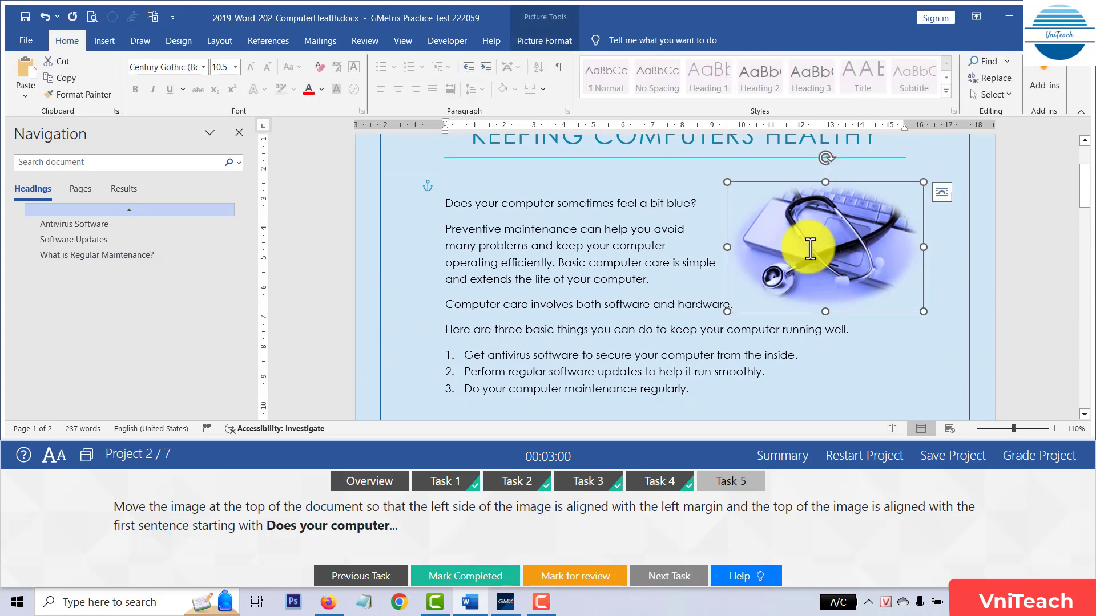
left_click(535, 40)
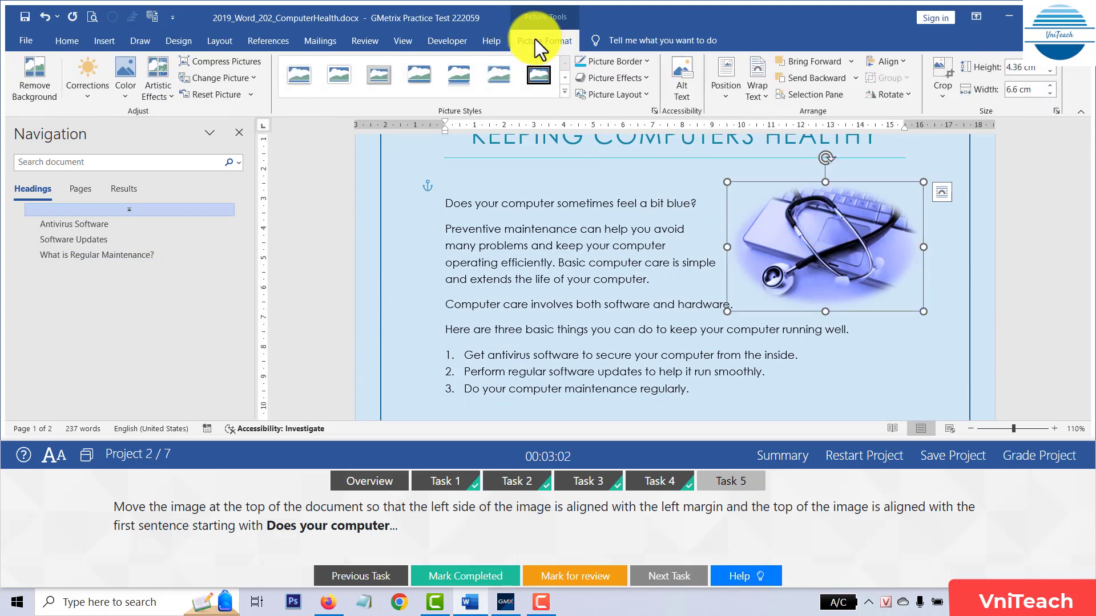
left_click(905, 62)
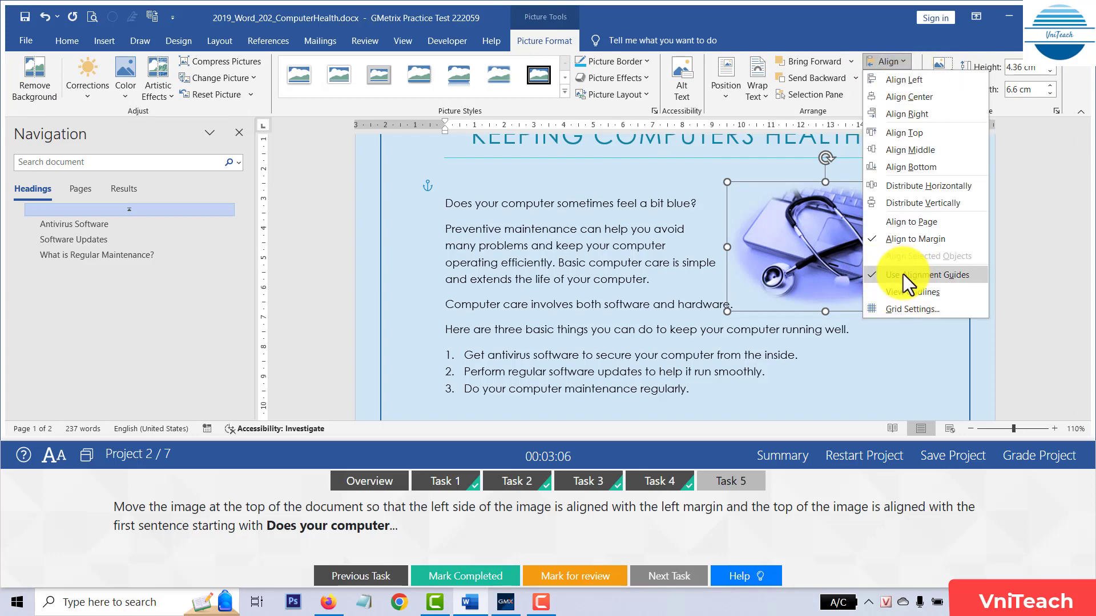
left_click(643, 257)
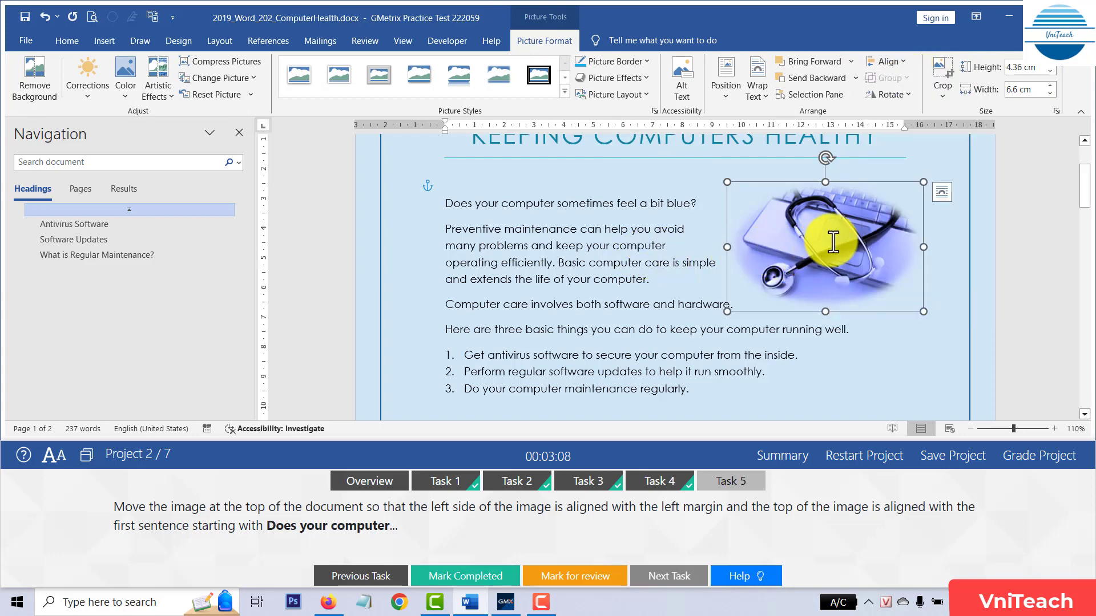
left_click_drag(832, 245, 549, 241)
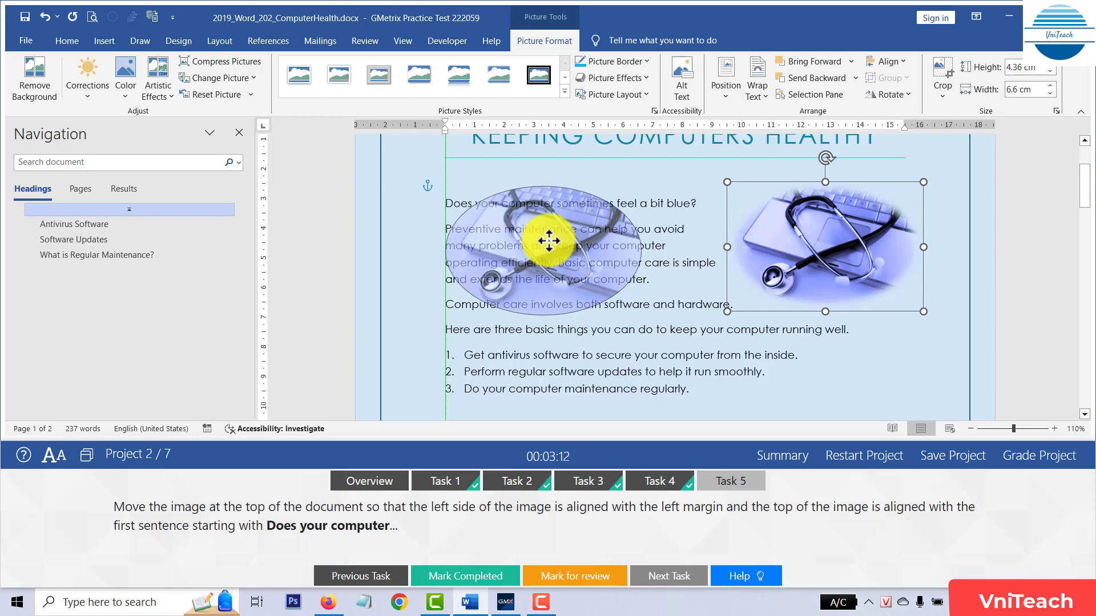
left_click_drag(549, 241, 549, 241)
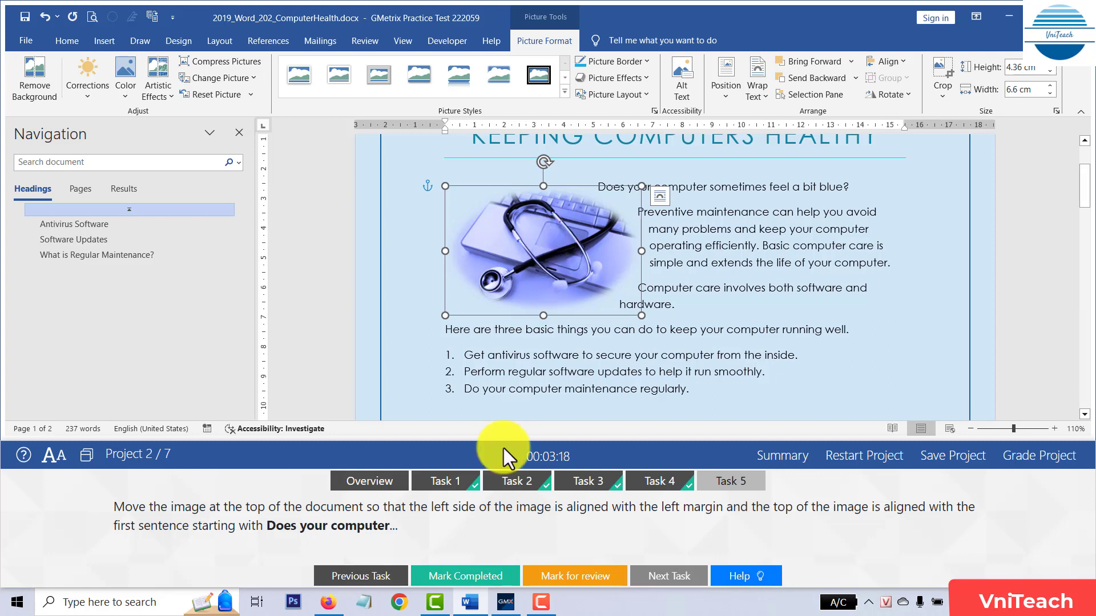
left_click(467, 578)
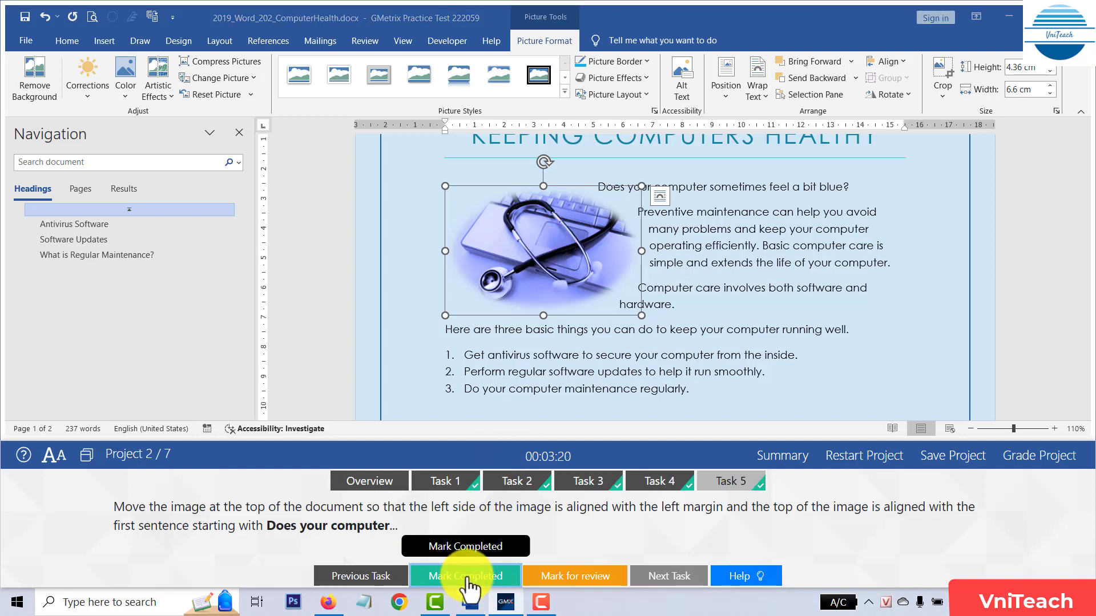
Mark the project completed and advance to Project 3, 2019_Word_203_GameOver.docx
left_click(520, 268)
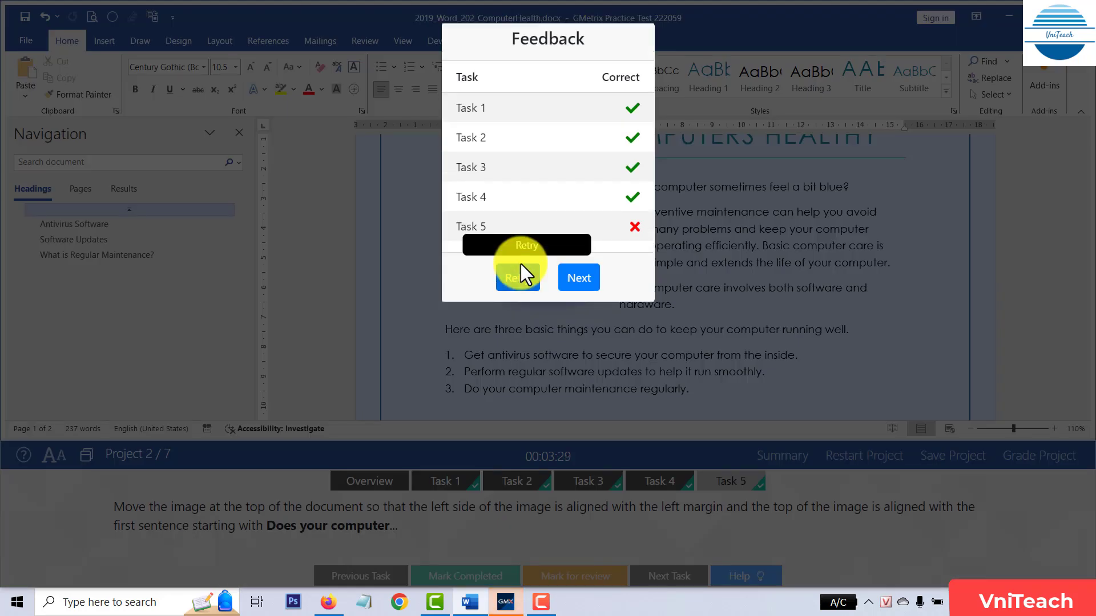
left_click(591, 282)
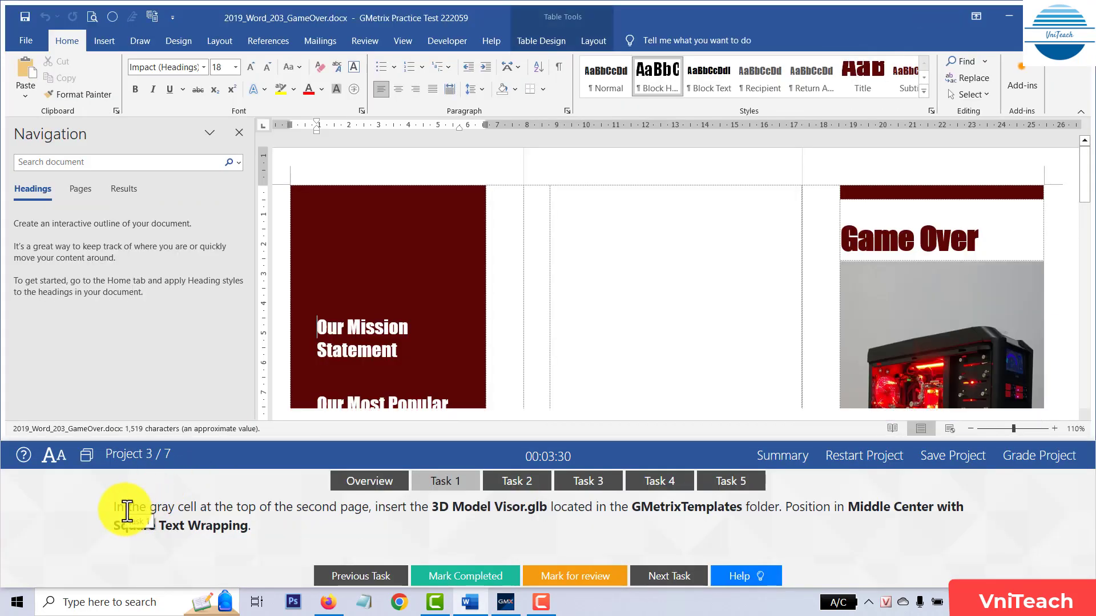
Insert the Visor.glb 3D model from Documents\GMetrixTemplates into page two's gray cell
scroll(634, 318, "down", 3)
scroll(634, 318, "down", 6)
scroll(631, 299, "down", 3)
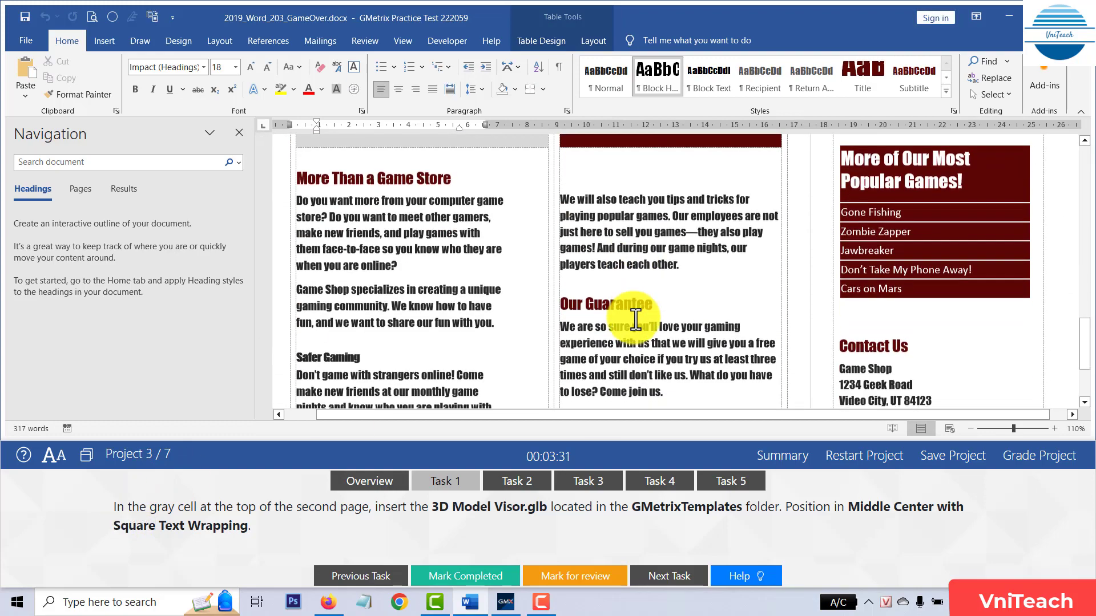
scroll(631, 313, "up", 3)
left_click(423, 262)
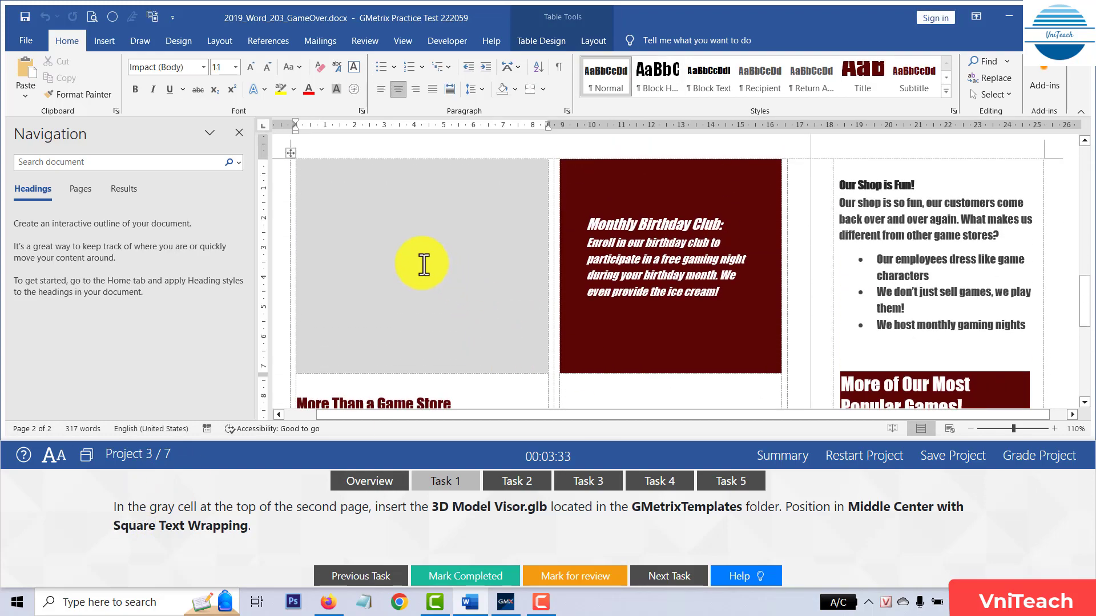
left_click(106, 40)
left_click(267, 97)
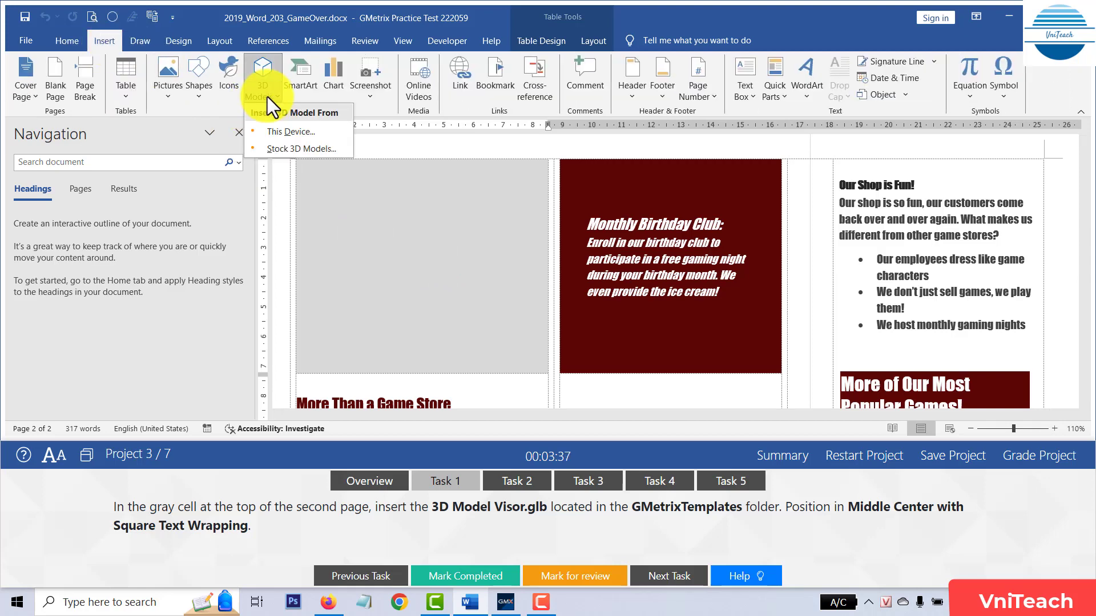
left_click(318, 125)
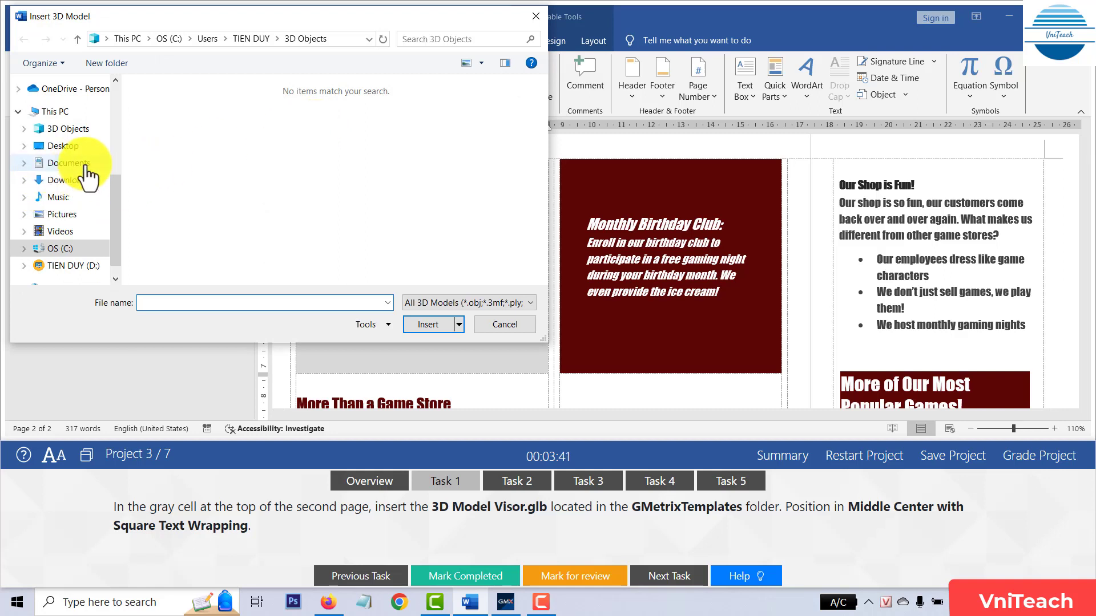
left_click(95, 163)
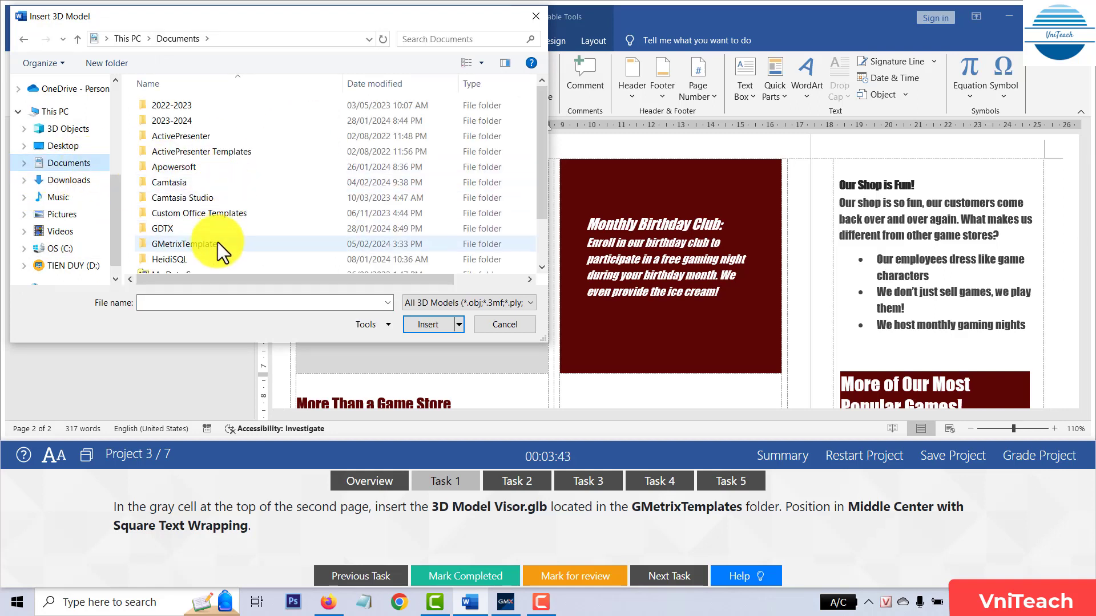
double_click(219, 245)
left_click(184, 132)
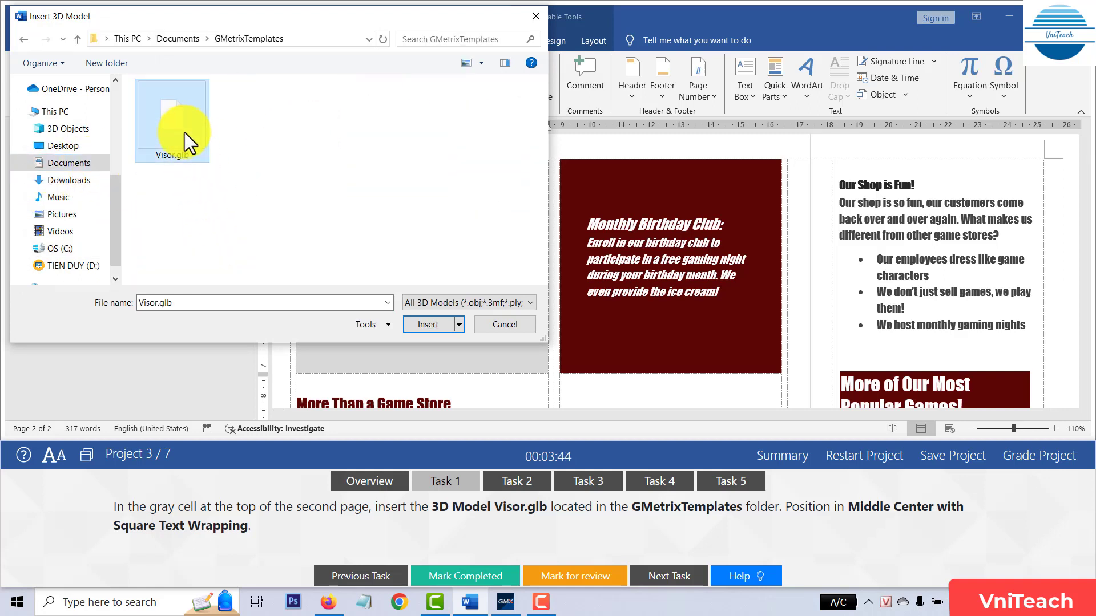
left_click(437, 323)
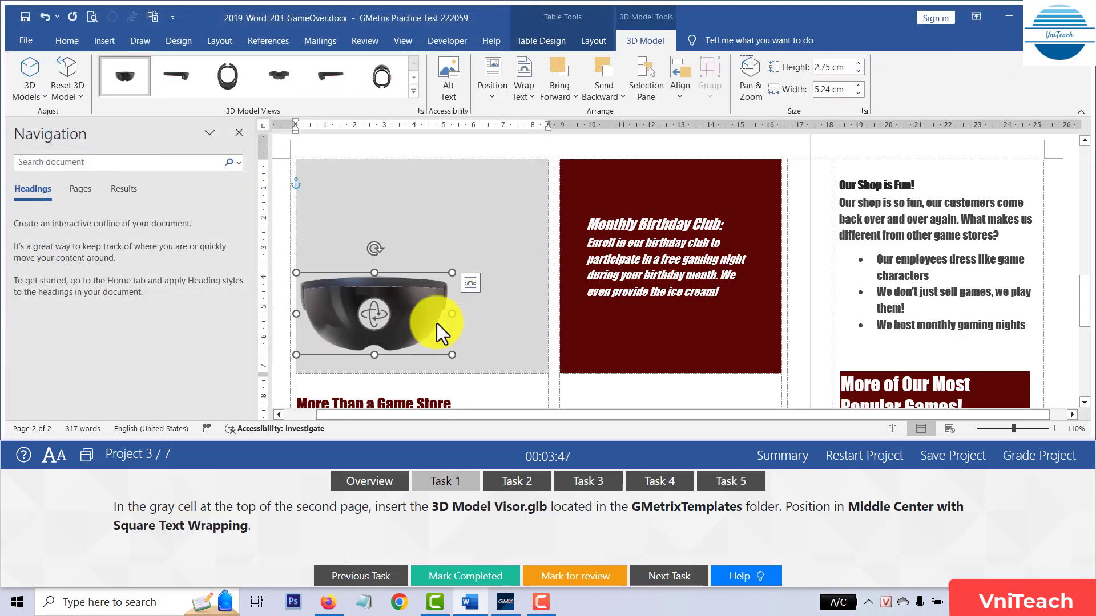
Position the model middle center with square wrapping and mark Task 1 completed
left_click(491, 95)
left_click(536, 235)
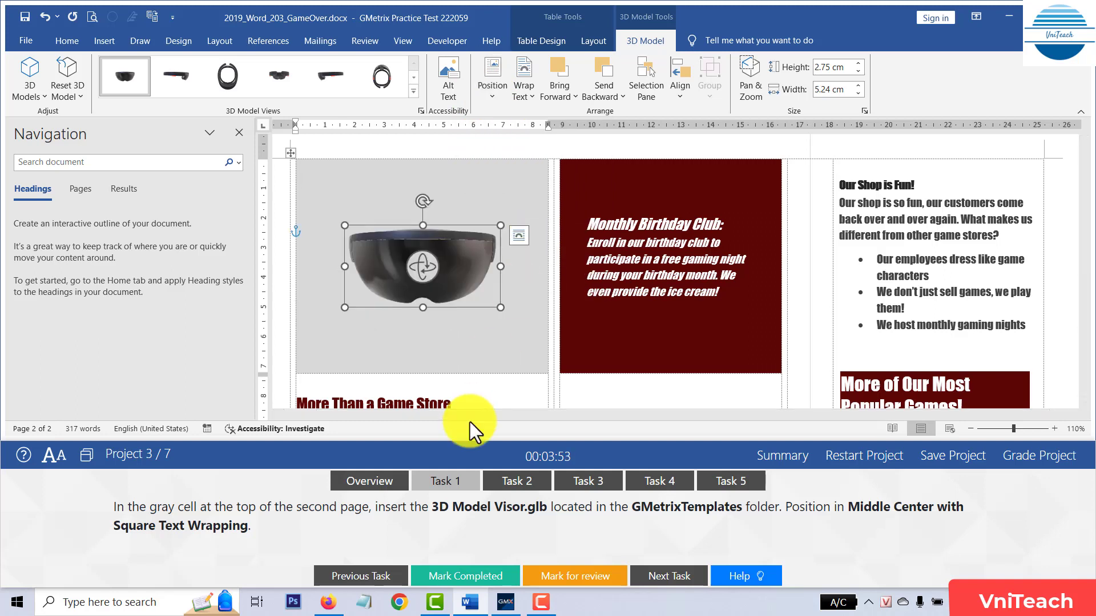
left_click(474, 579)
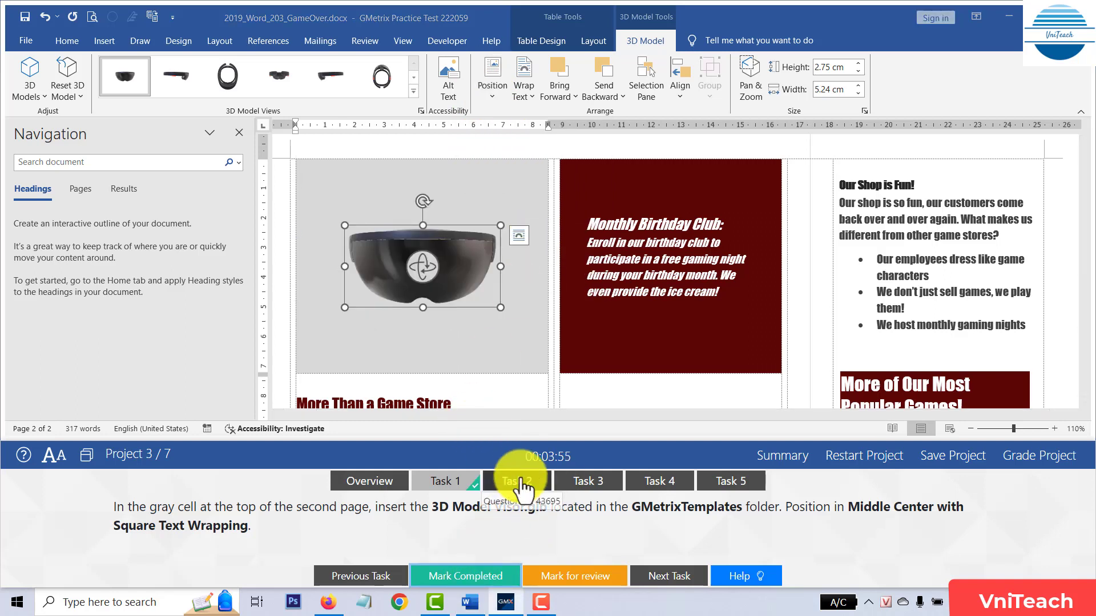
left_click(508, 481)
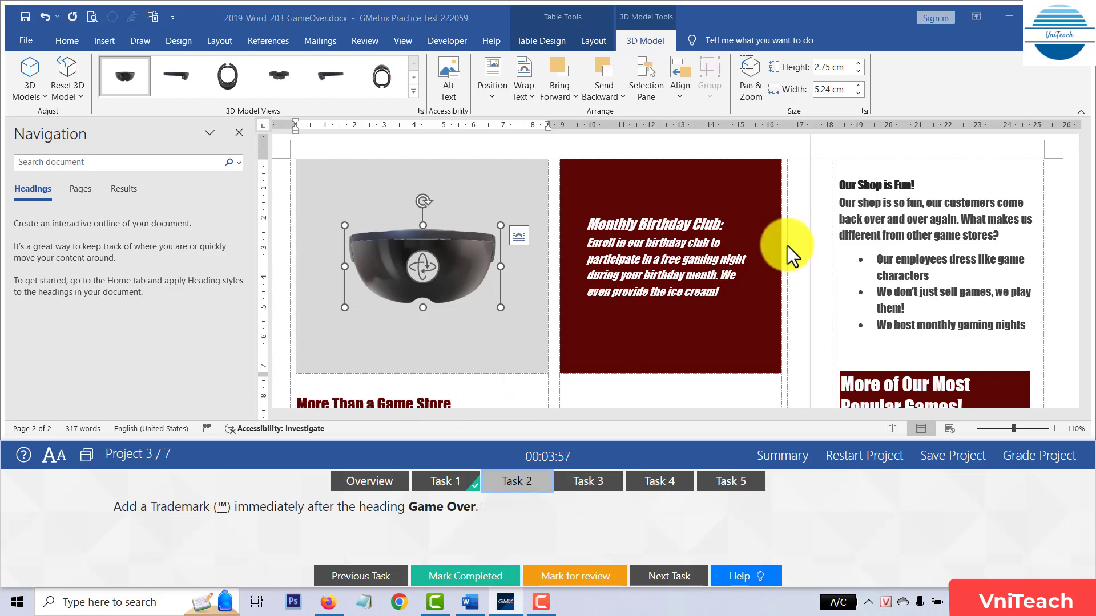
Insert the Trade Mark Sign ™ right after the Game Over heading and mark Task 2 completed
scroll(786, 245, "up", 10)
scroll(789, 242, "up", 5)
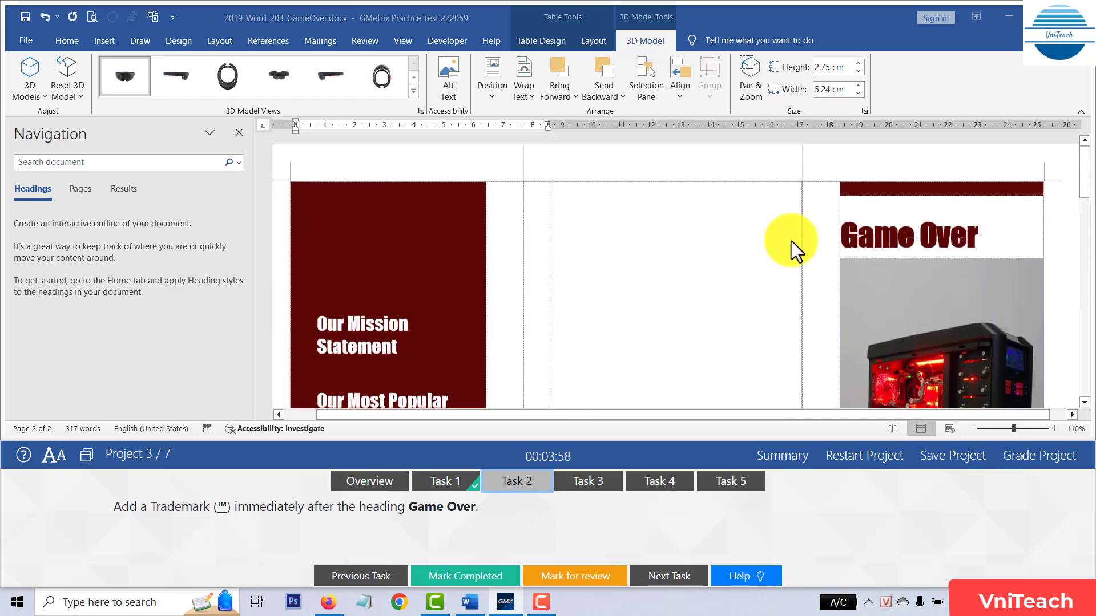
left_click(983, 239)
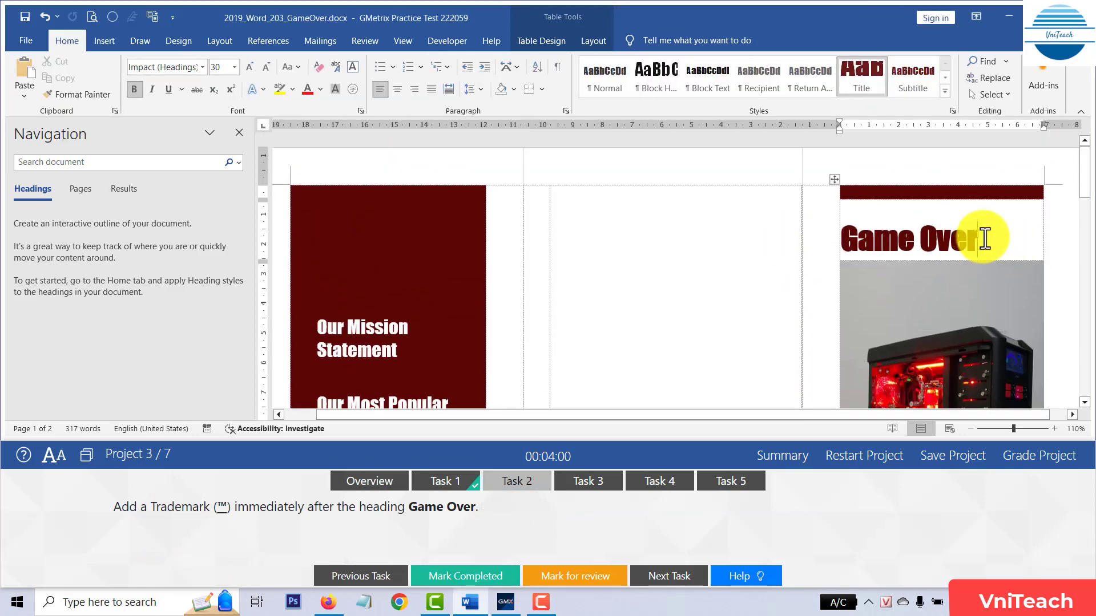
left_click(103, 41)
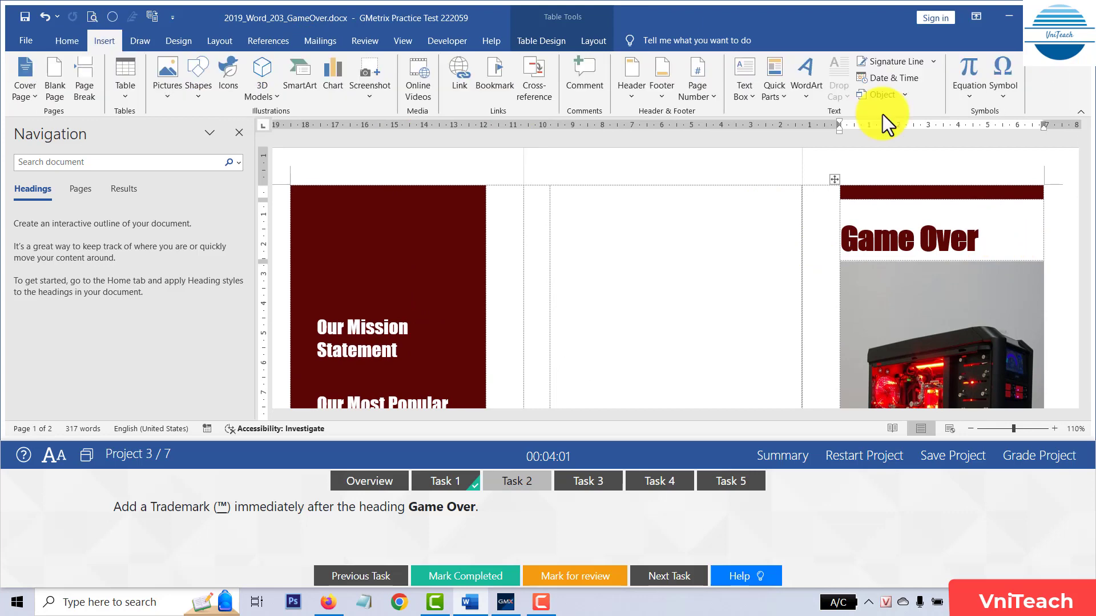
left_click(1003, 98)
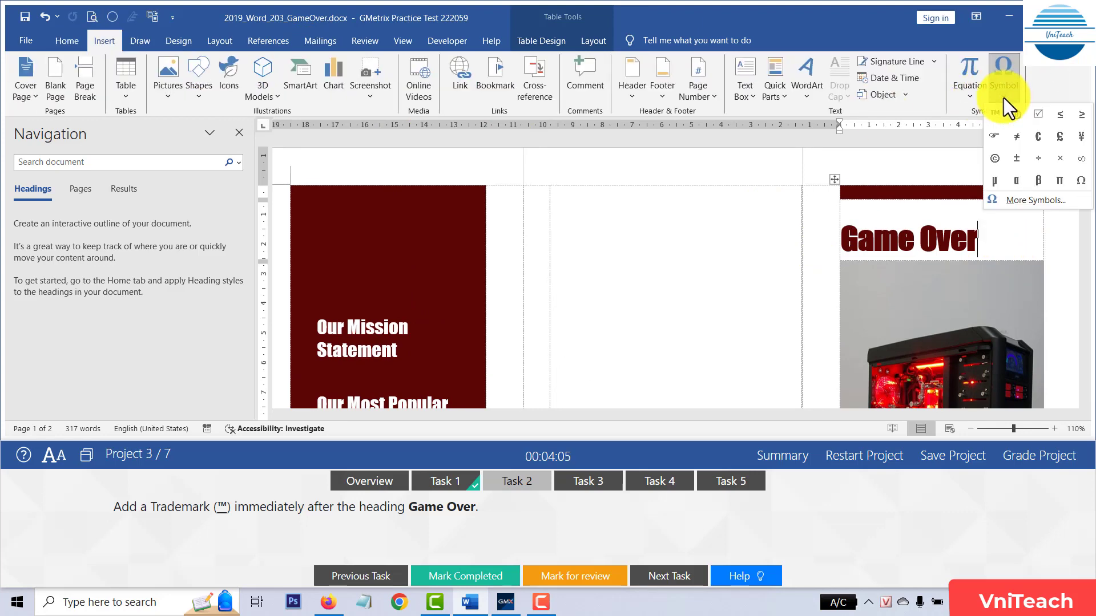
left_click(1009, 200)
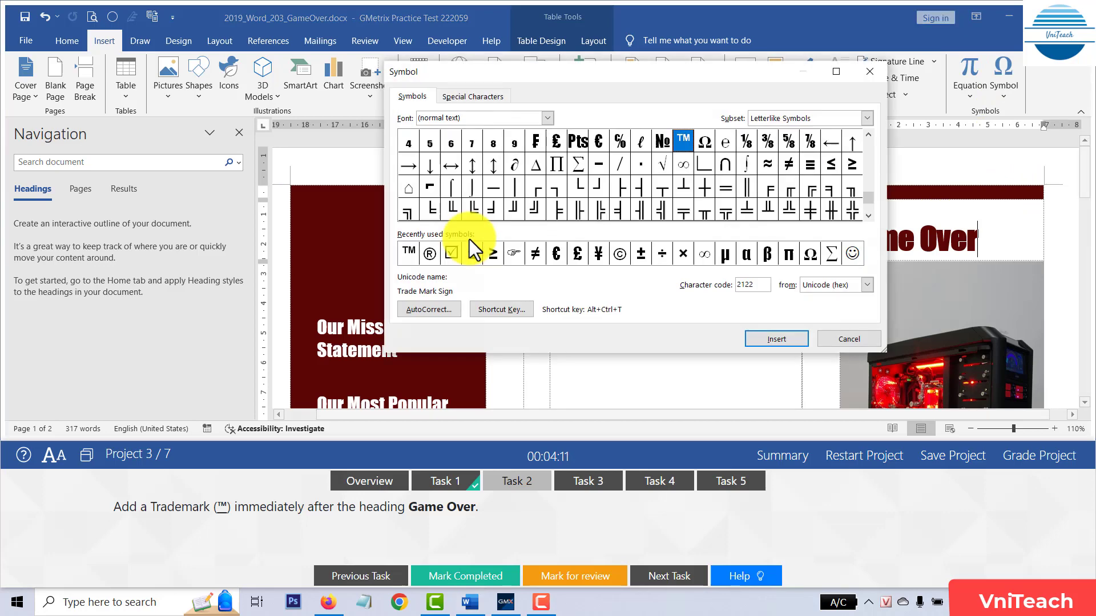
left_click(409, 253)
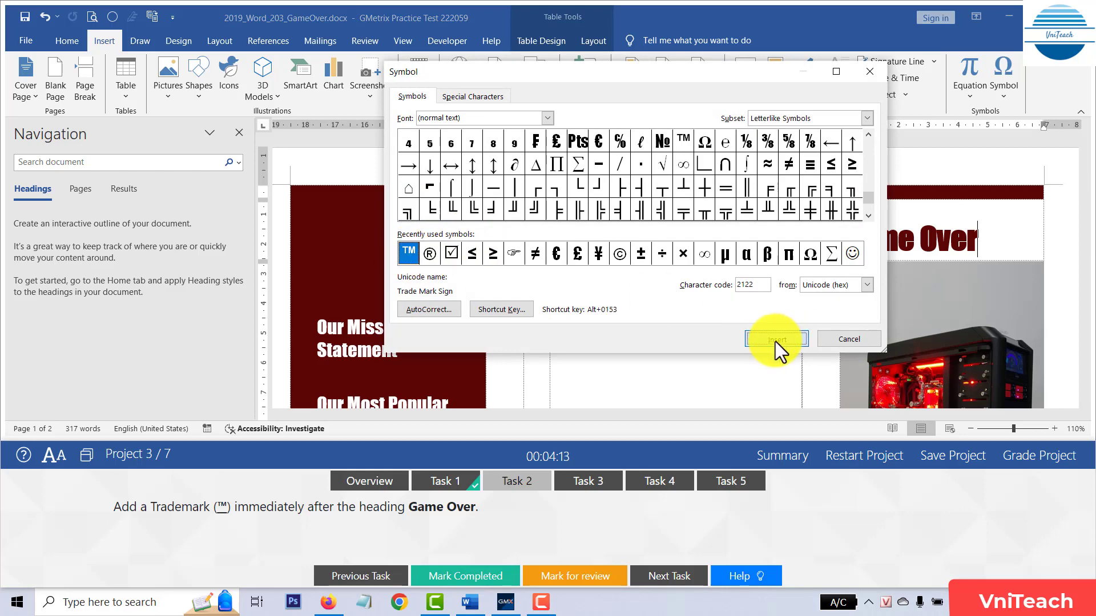
left_click(775, 340)
left_click(847, 341)
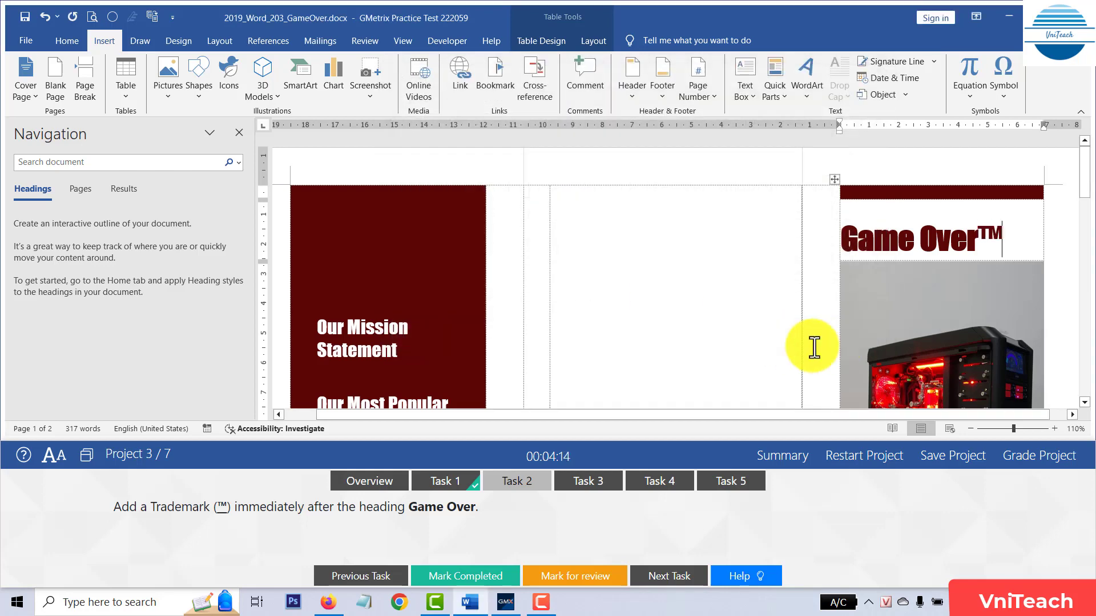
left_click(465, 576)
Merge the 'More of Our Most Popular Games!' table into one cell holding all five titles
left_click(607, 482)
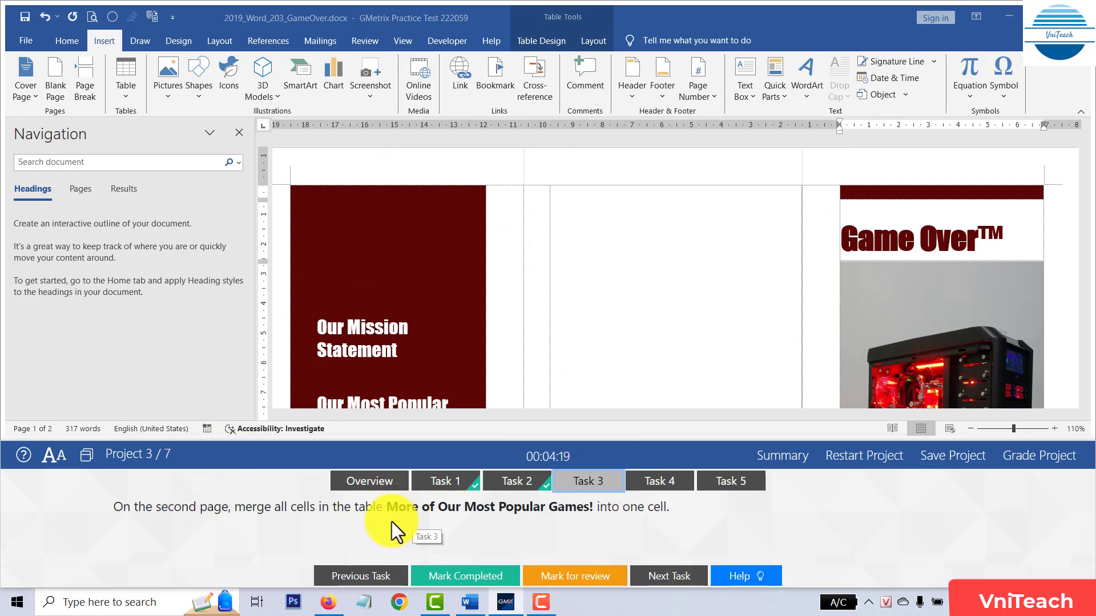
scroll(624, 295, "down", 5)
scroll(776, 279, "down", 10)
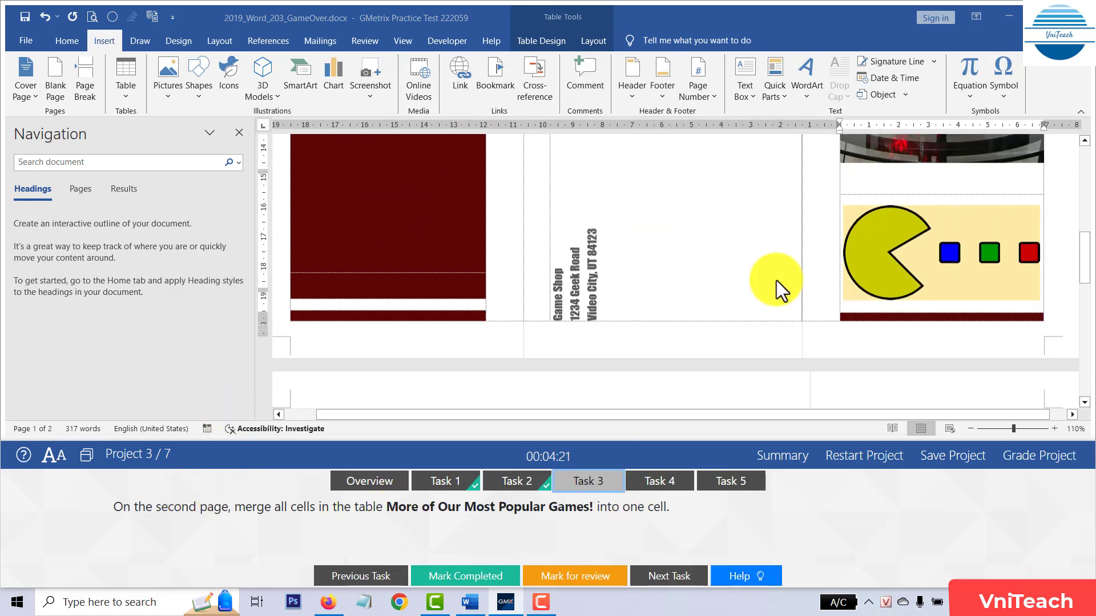
scroll(737, 293, "down", 10)
scroll(735, 293, "down", 3)
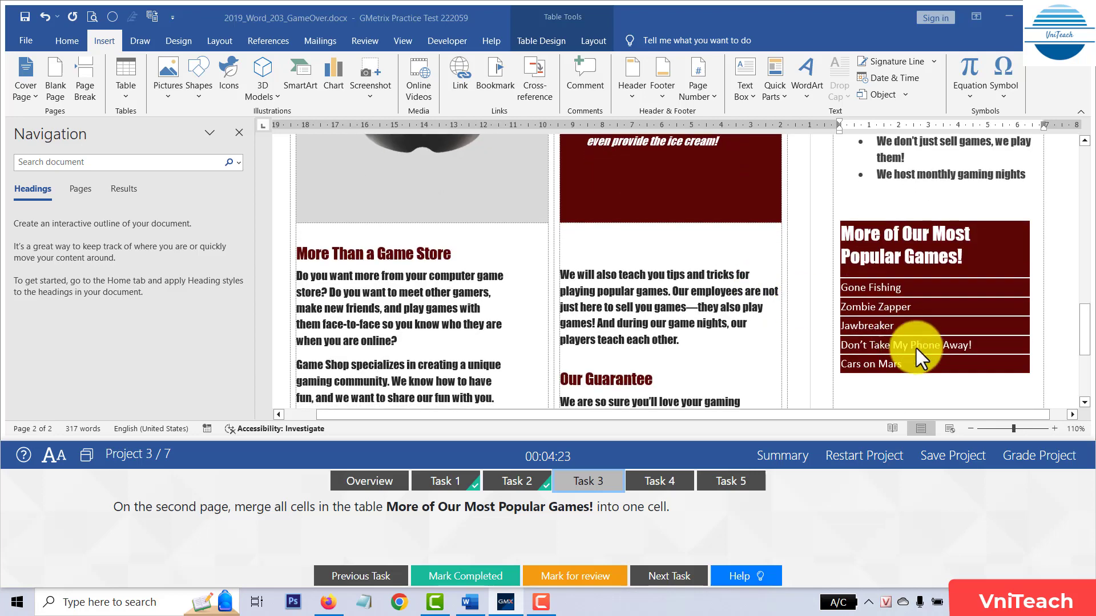
left_click_drag(873, 365, 852, 258)
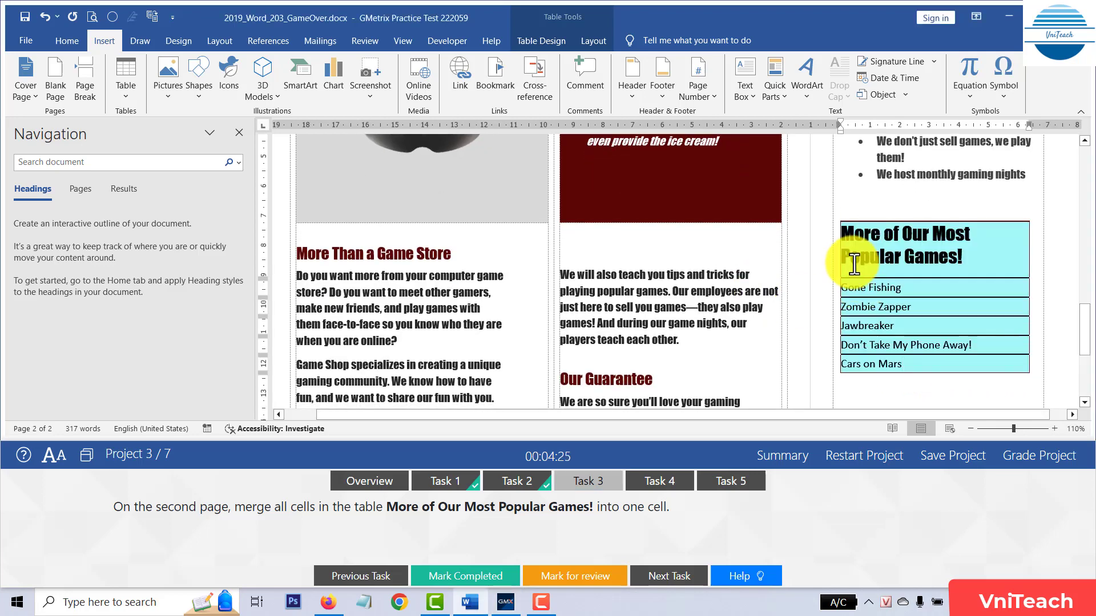
left_click(593, 41)
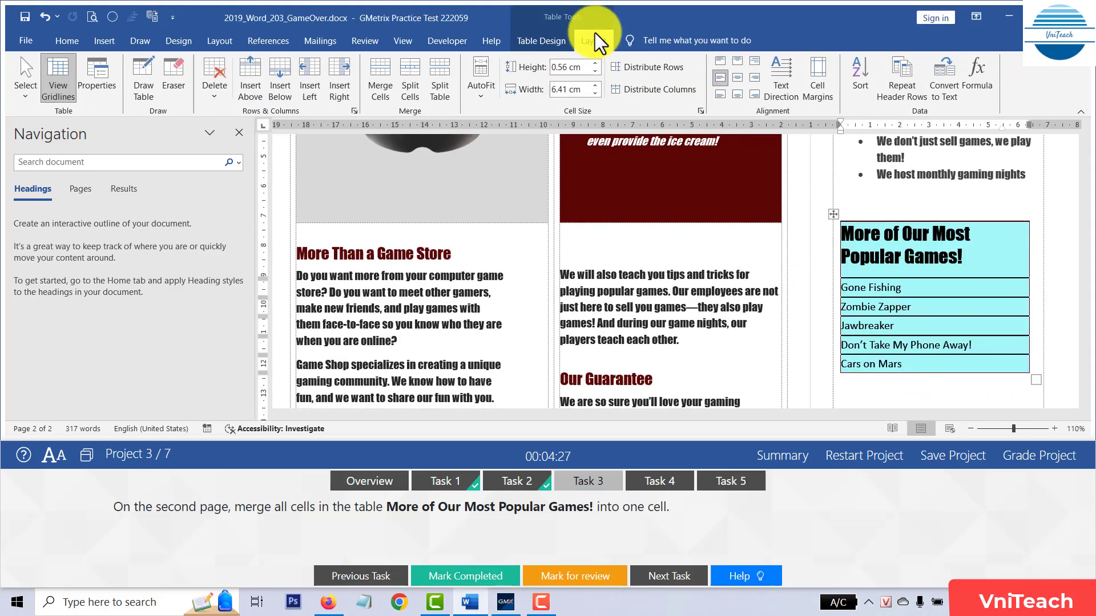
left_click(382, 77)
left_click(915, 326)
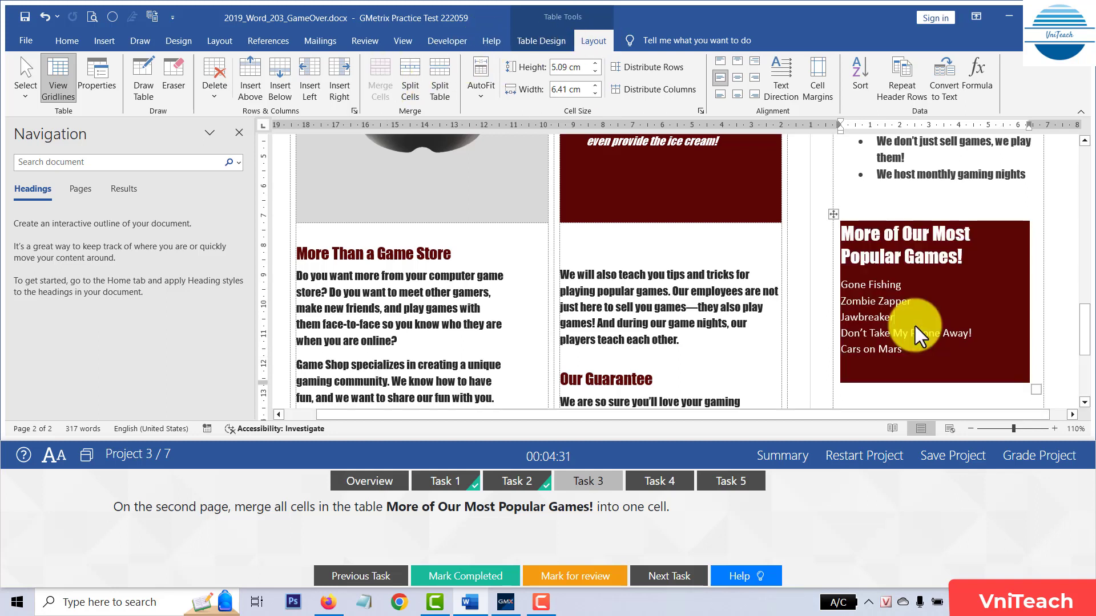
left_click(496, 576)
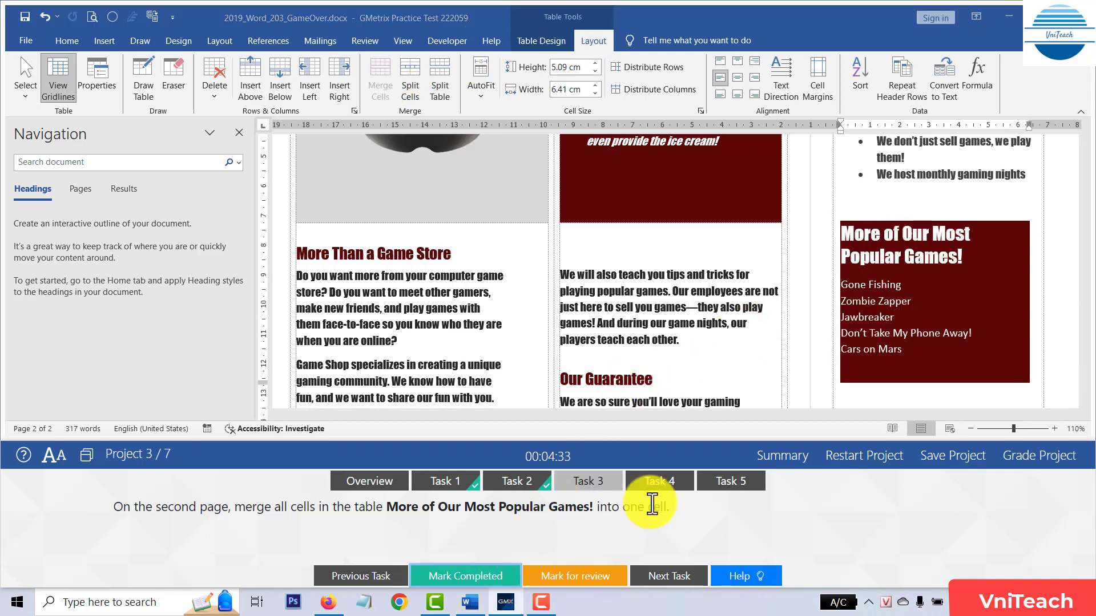
Number the five game titles, continuing the first page's list from 6, and mark Task 4 completed
left_click(657, 484)
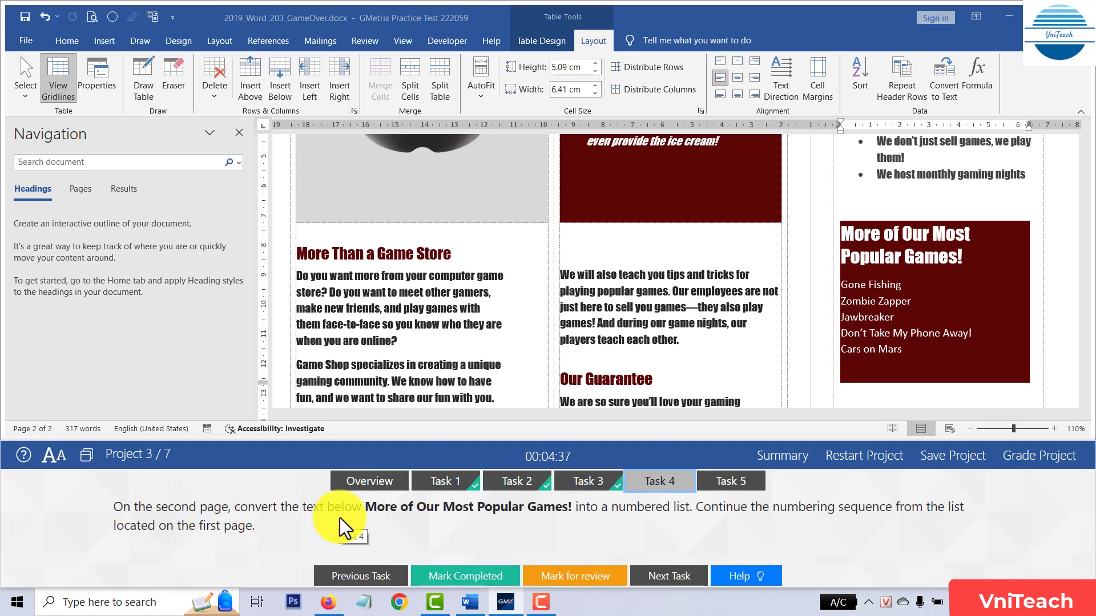
left_click(912, 347)
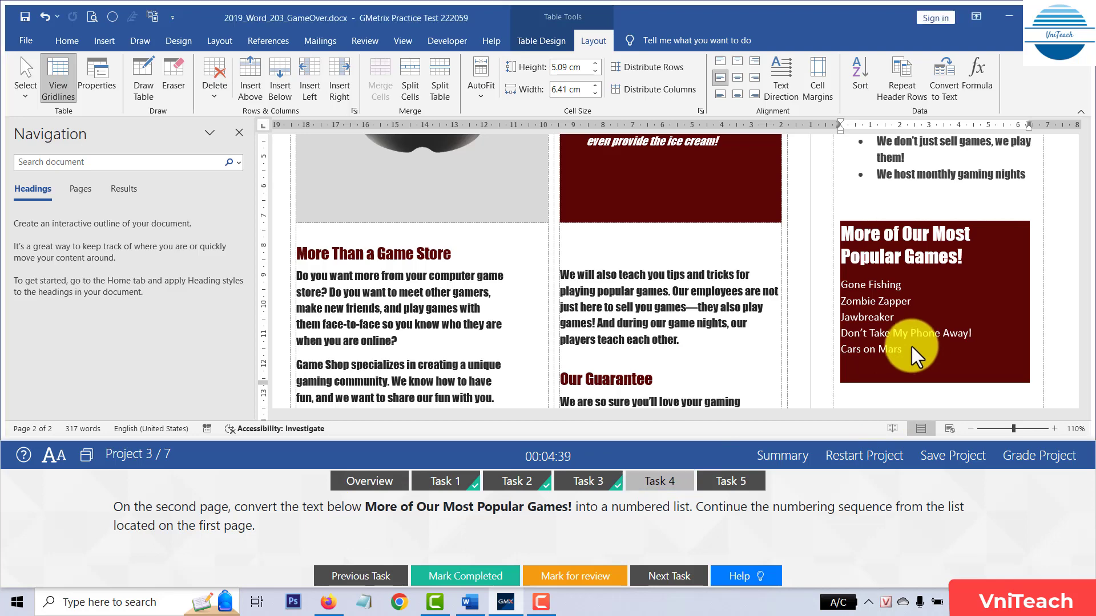
left_click_drag(918, 352, 841, 284)
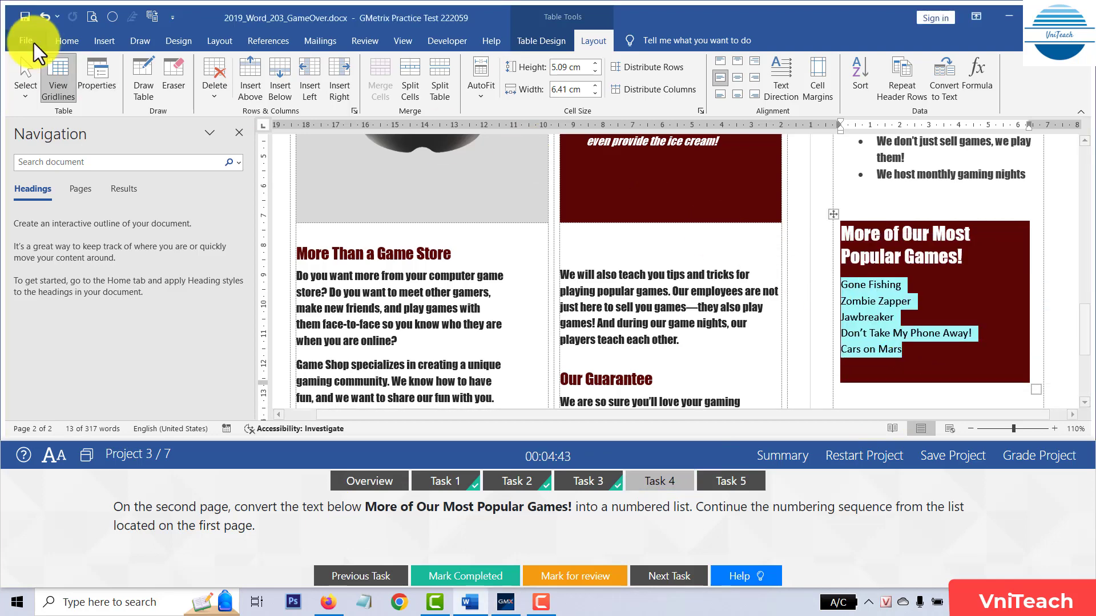
left_click(71, 41)
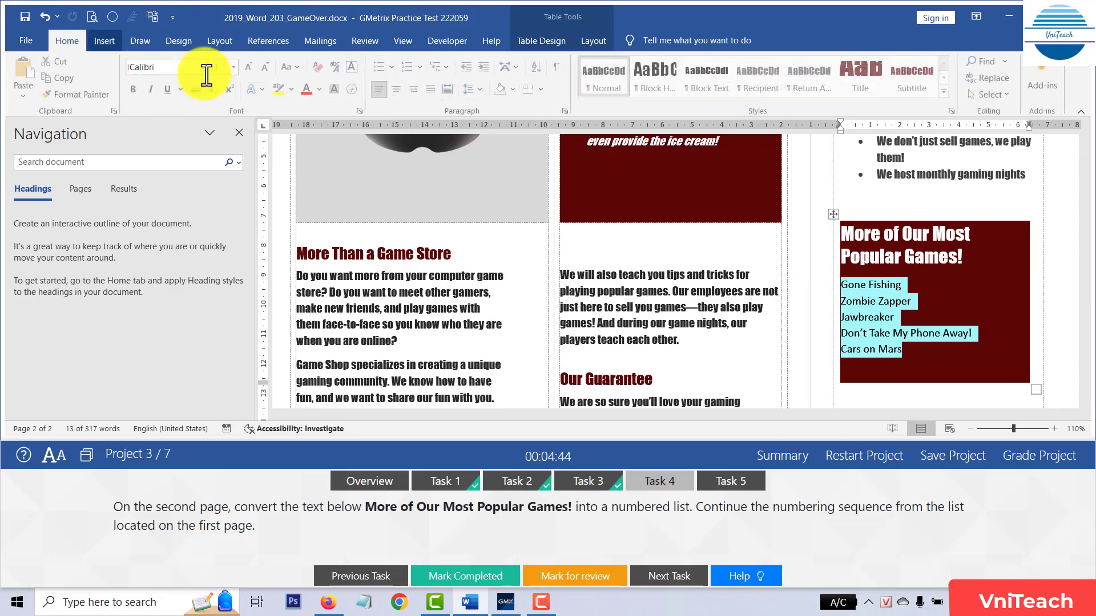
left_click(410, 71)
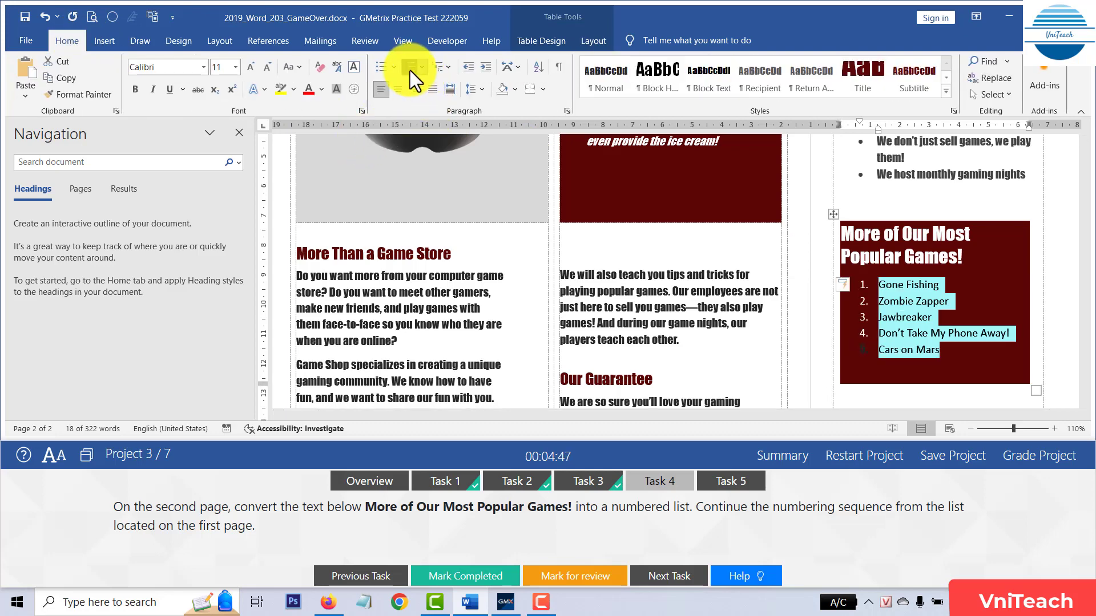
left_click(844, 283)
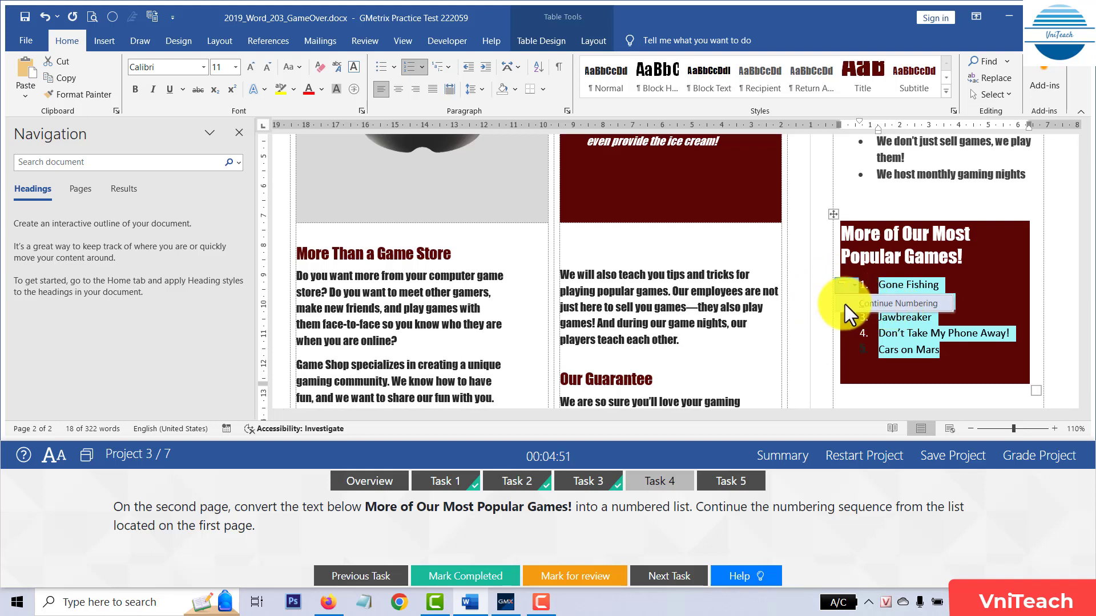
left_click(845, 303)
left_click(705, 321)
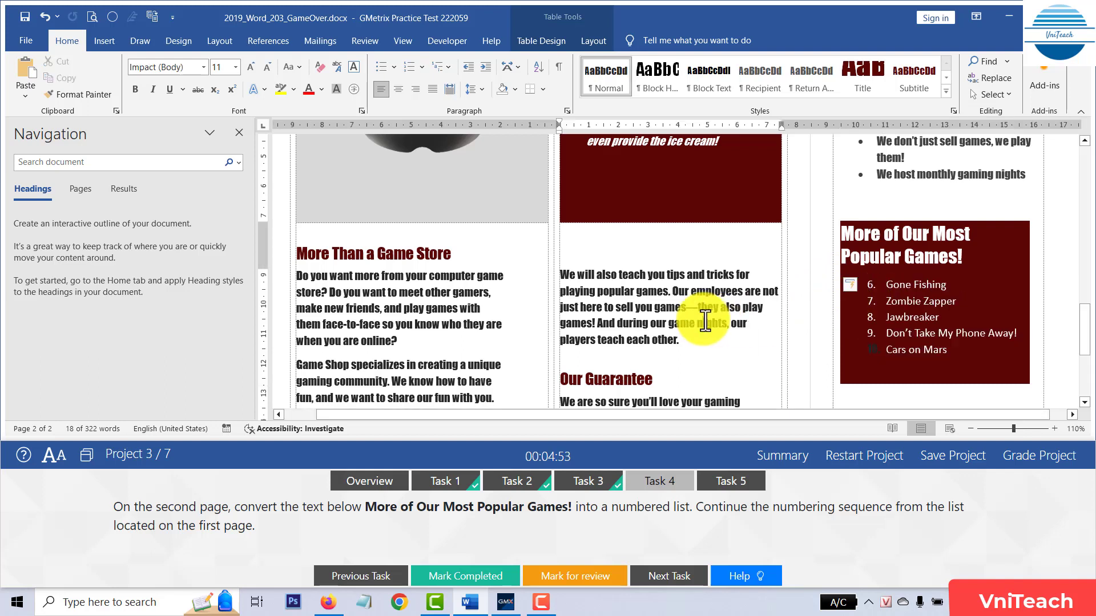
left_click(465, 577)
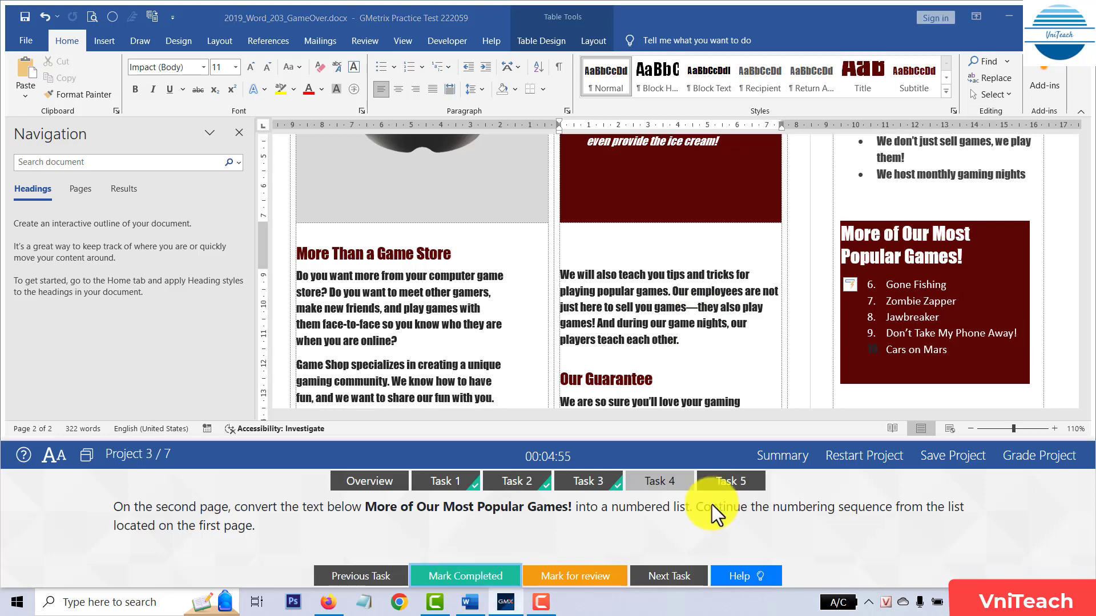
left_click(720, 486)
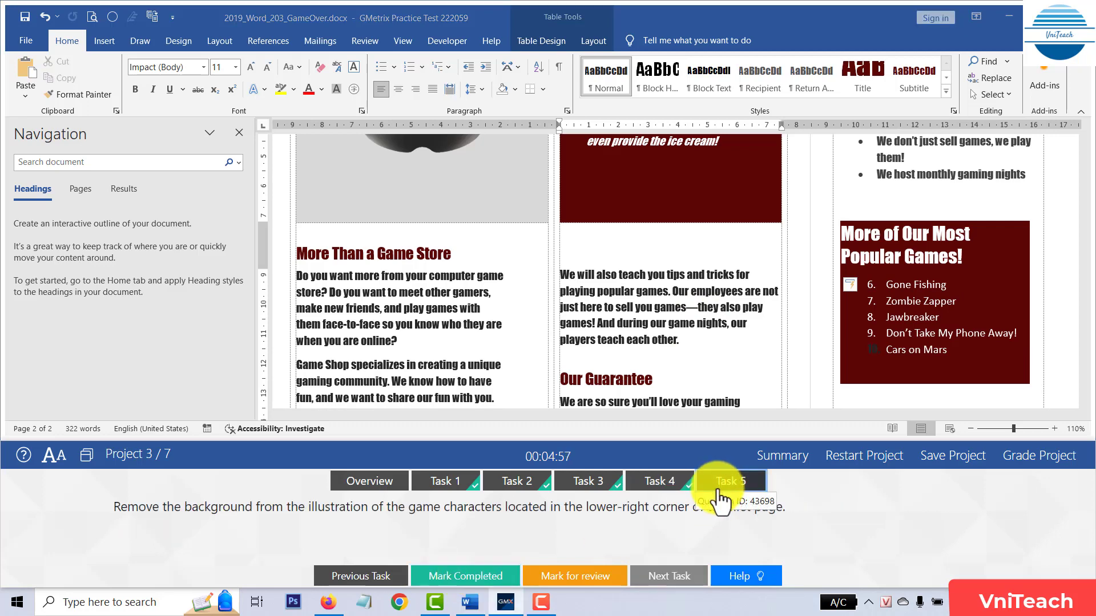
Remove the background from the page 1 Pac-Man illustration, keeping only the yellow character
left_click(233, 507)
scroll(882, 351, "up", 5)
scroll(879, 352, "up", 5)
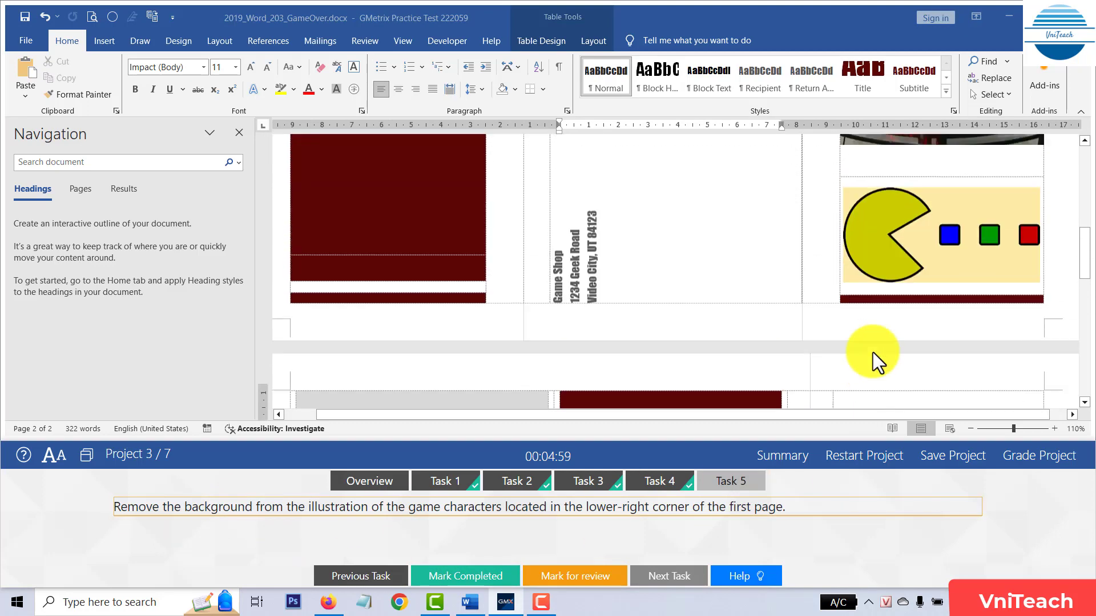
left_click(934, 272)
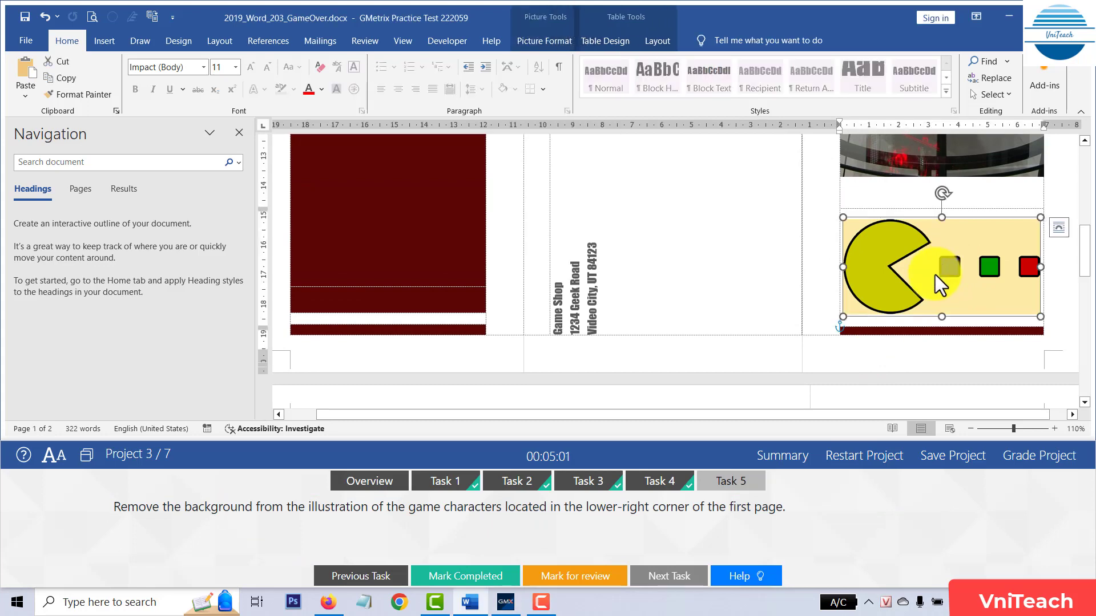
left_click(656, 38)
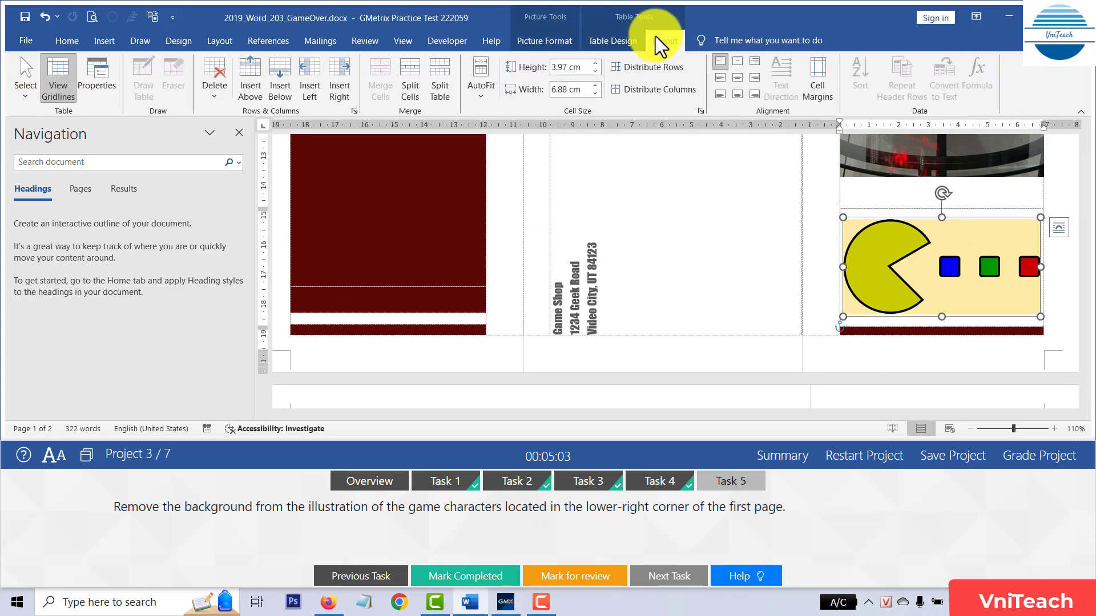
left_click(617, 40)
left_click(545, 40)
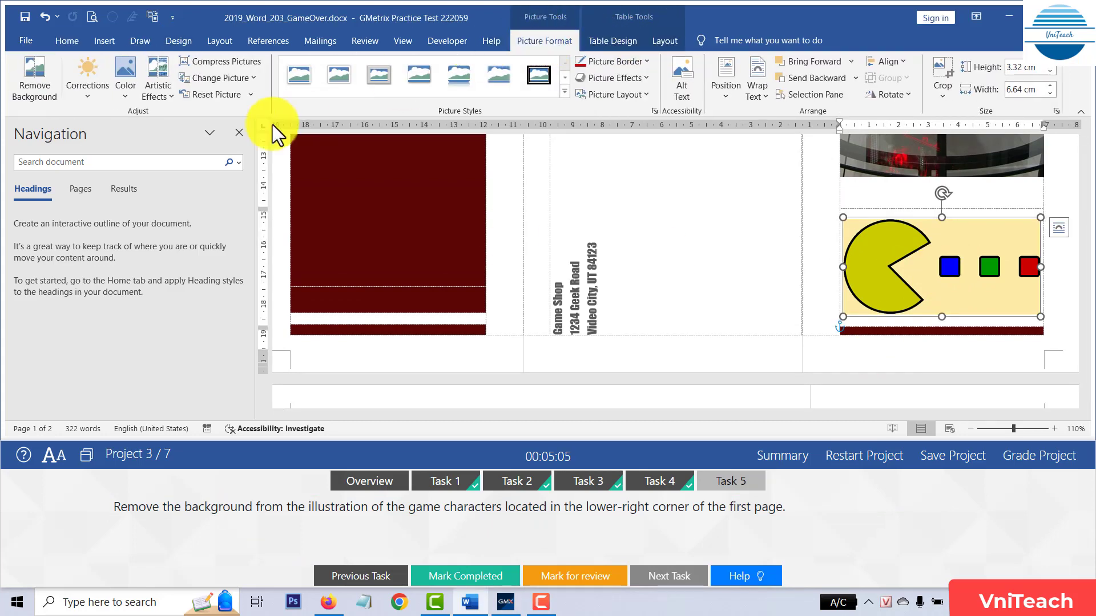
left_click(40, 92)
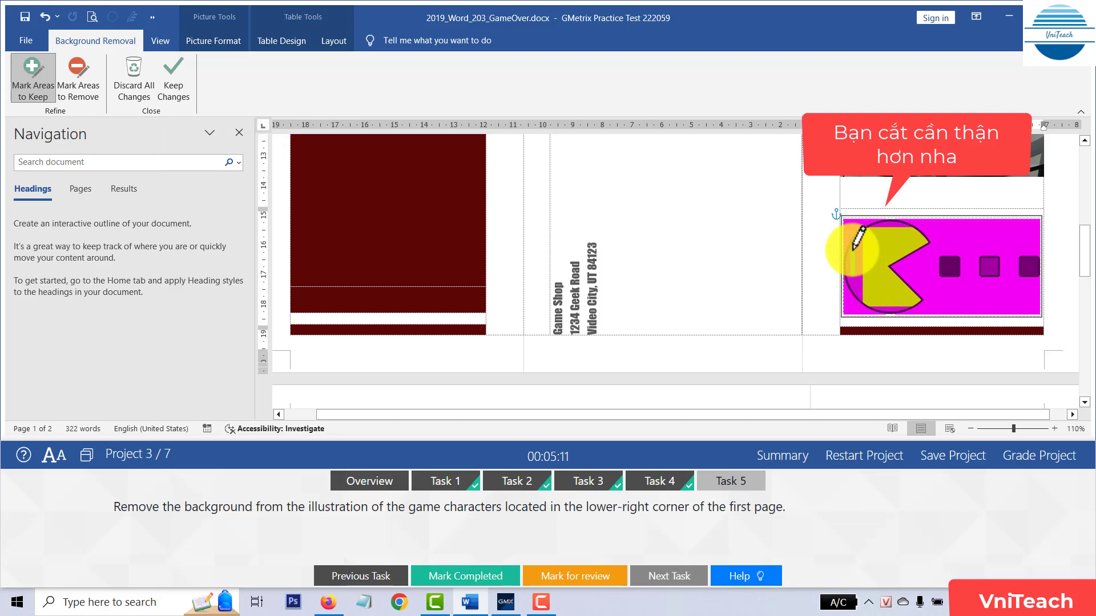
key("Escape")
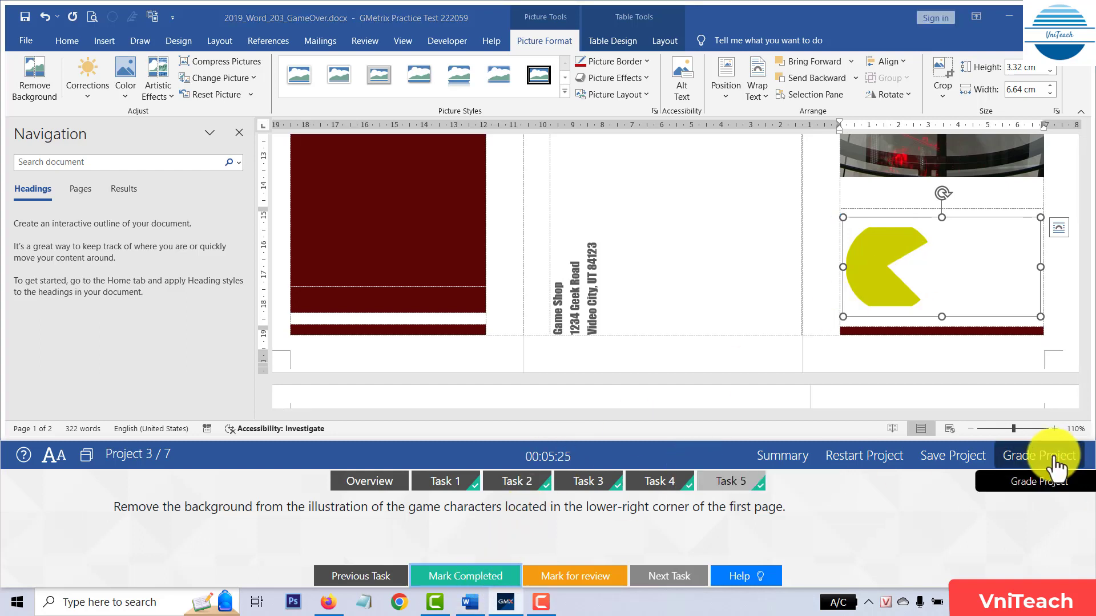
Grade the project and load Project 4, 2019_Word_204_AncientCultures.docx
left_click(454, 221)
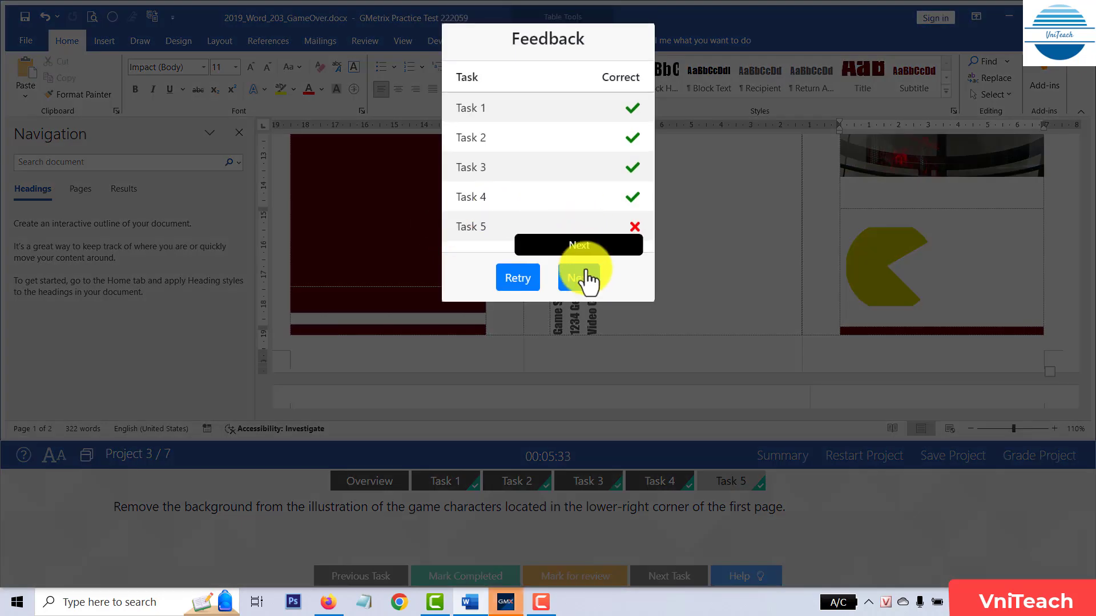
left_click(583, 276)
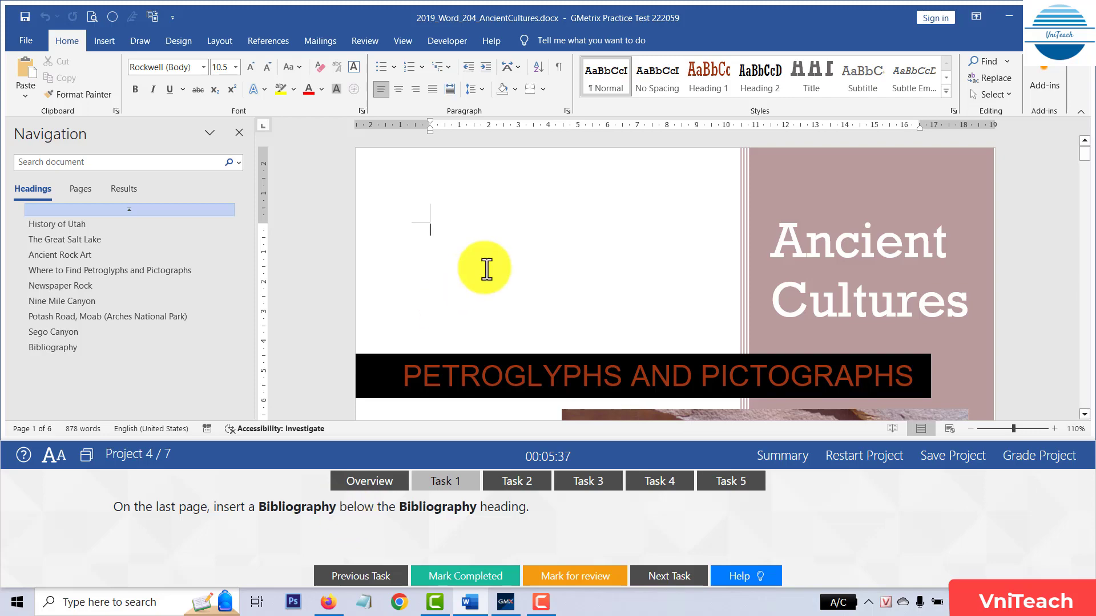
Insert the built-in Bibliography-style bibliography, listing three sources, below the last page's Bibliography heading
scroll(512, 246, "down", 2)
scroll(517, 243, "down", 3)
scroll(518, 243, "down", 3)
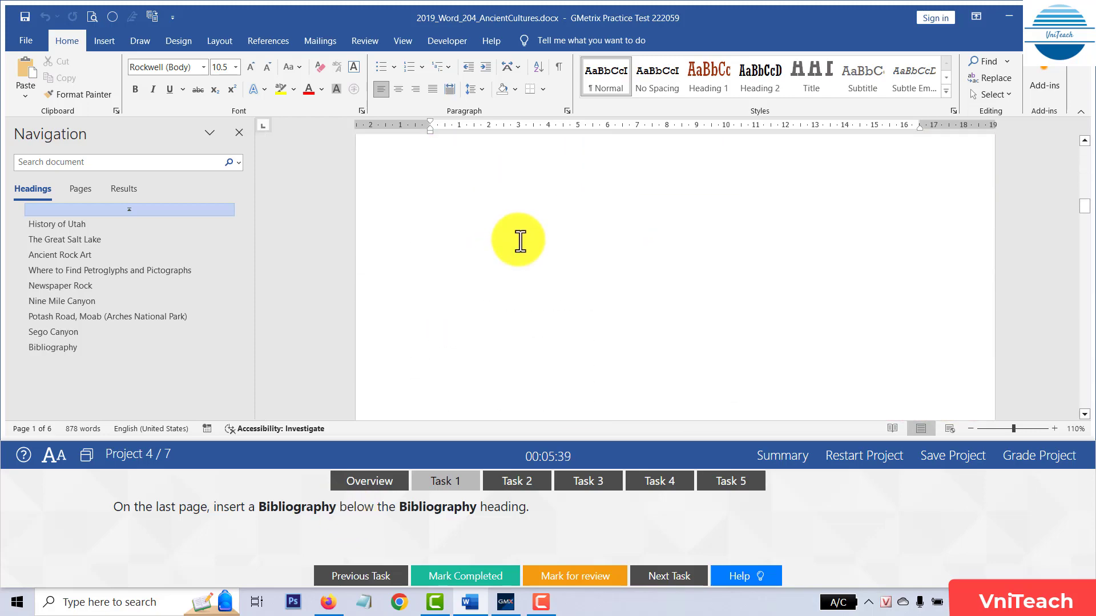
scroll(521, 239, "down", 3)
scroll(521, 239, "down", 5)
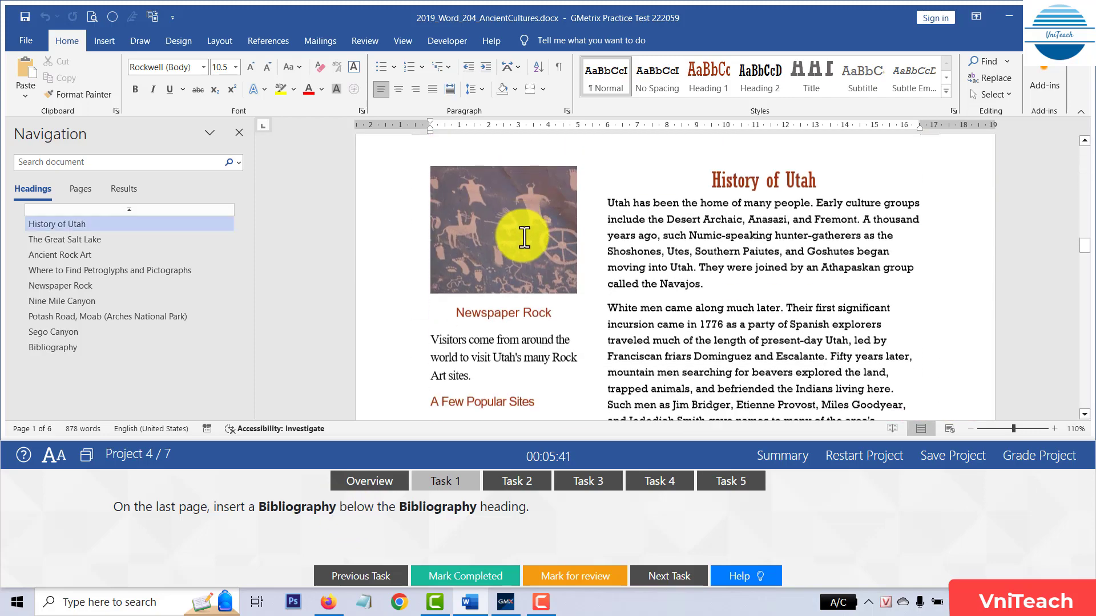
scroll(522, 238, "down", 5)
scroll(524, 236, "down", 5)
scroll(524, 237, "down", 3)
scroll(524, 236, "down", 5)
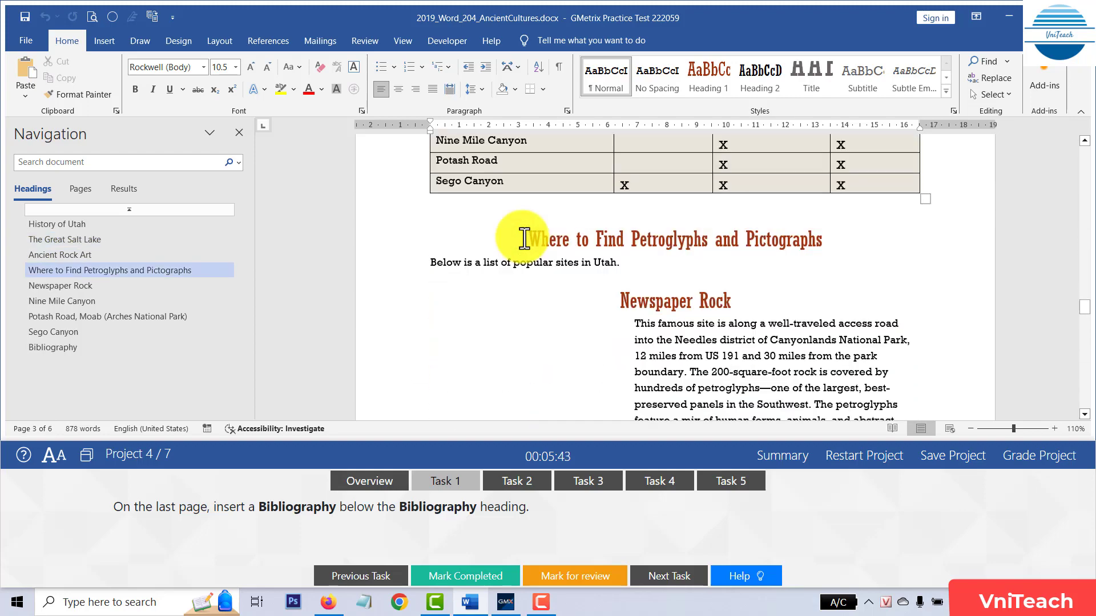
scroll(524, 237, "down", 5)
scroll(524, 237, "down", 5)
scroll(524, 238, "down", 5)
scroll(522, 237, "down", 5)
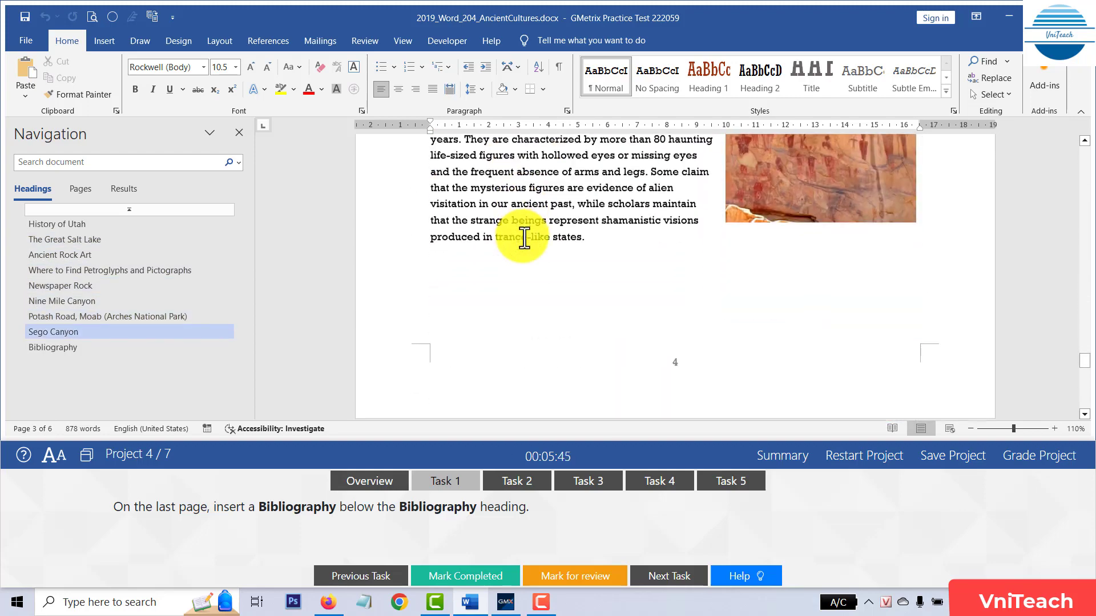
scroll(521, 235, "down", 5)
scroll(513, 231, "down", 3)
scroll(508, 228, "up", 1)
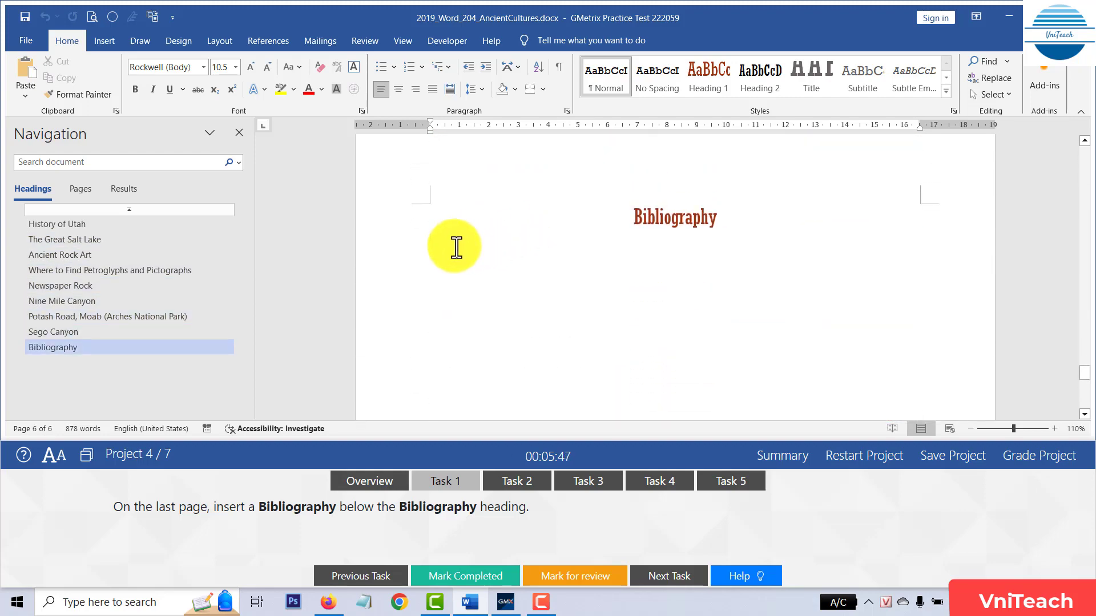
left_click(456, 244)
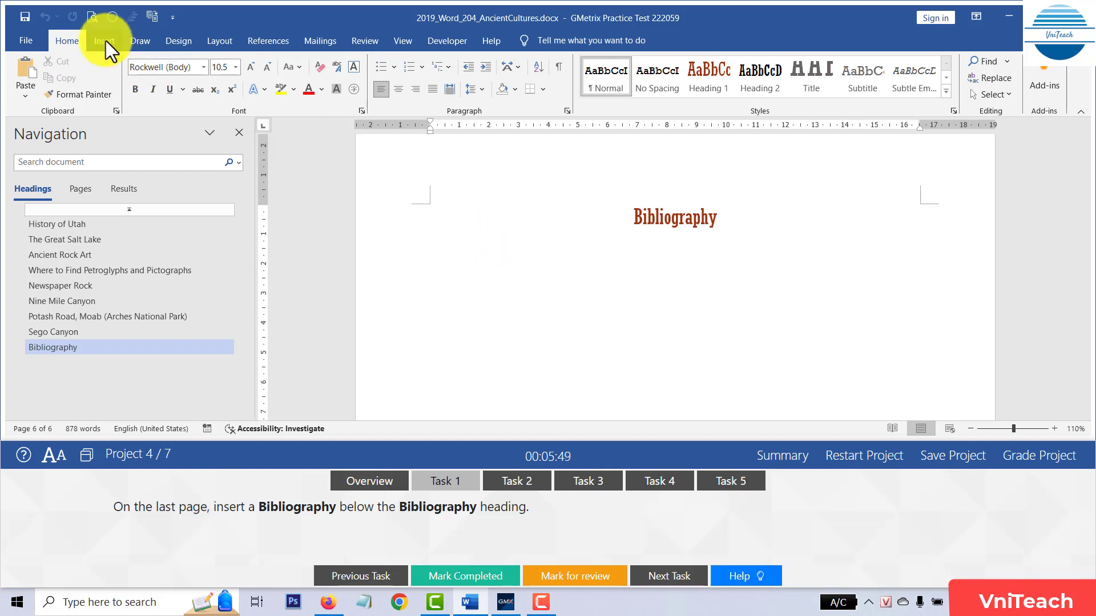
left_click(263, 41)
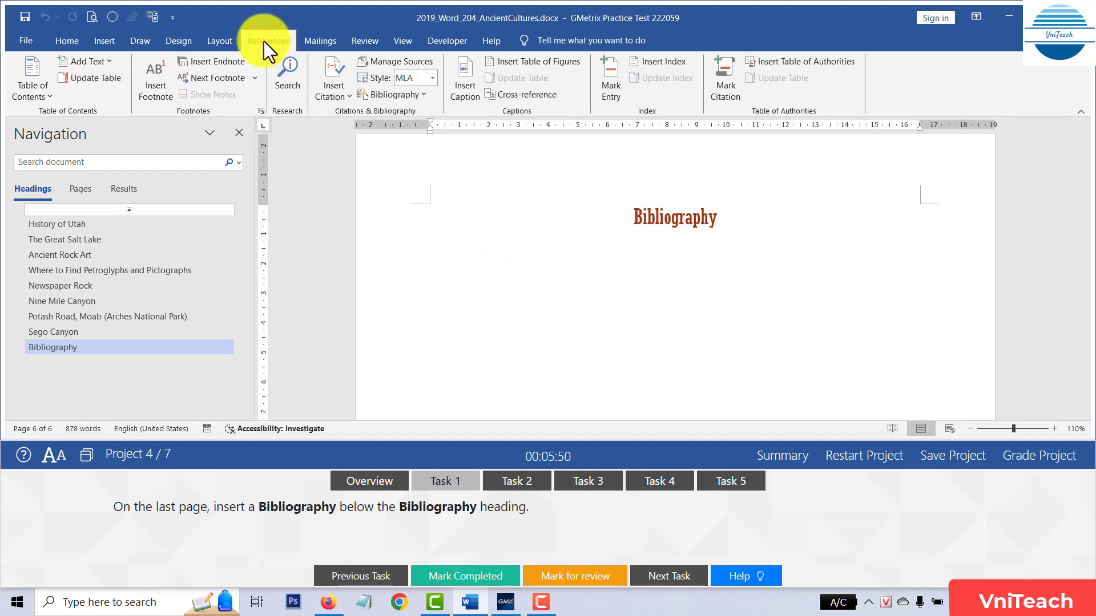
left_click(377, 95)
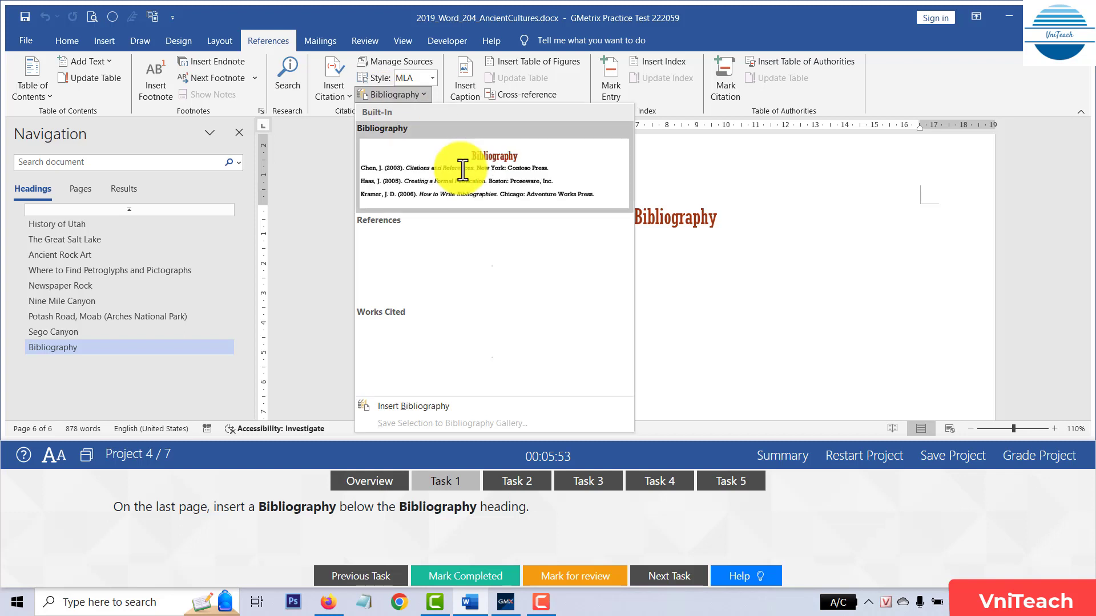
left_click(461, 169)
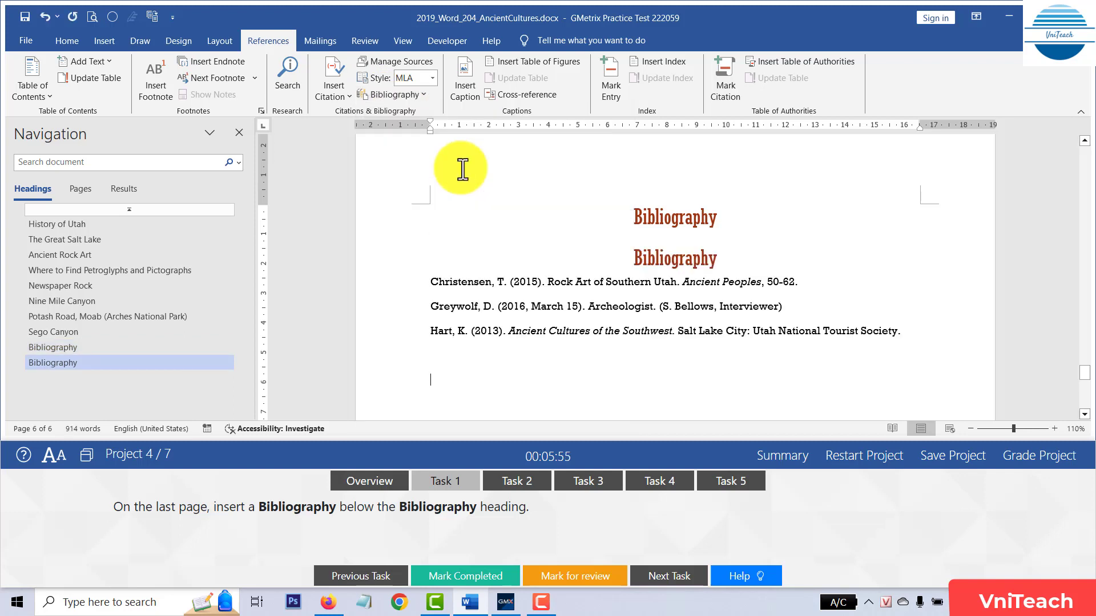
Mark the bibliography task completed and bring up the bookmark task
left_click(465, 576)
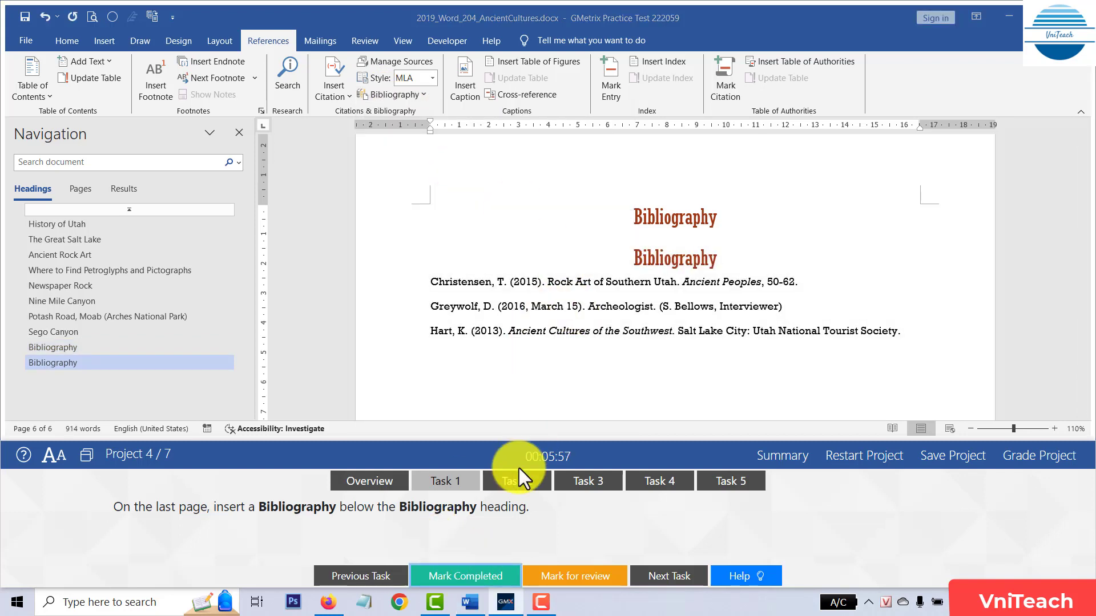
left_click(517, 482)
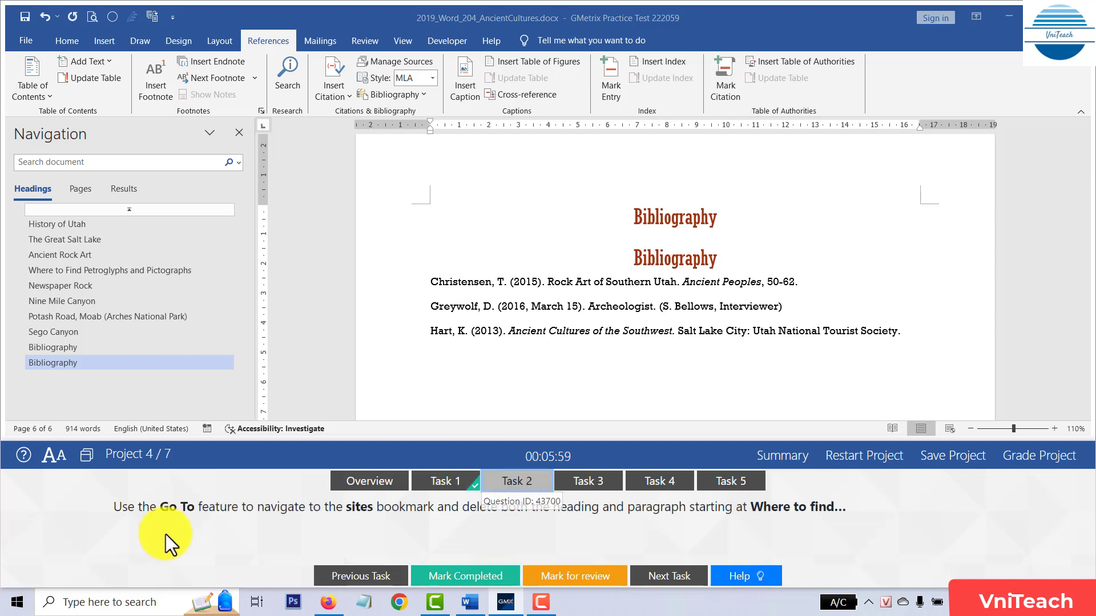
left_click(562, 280)
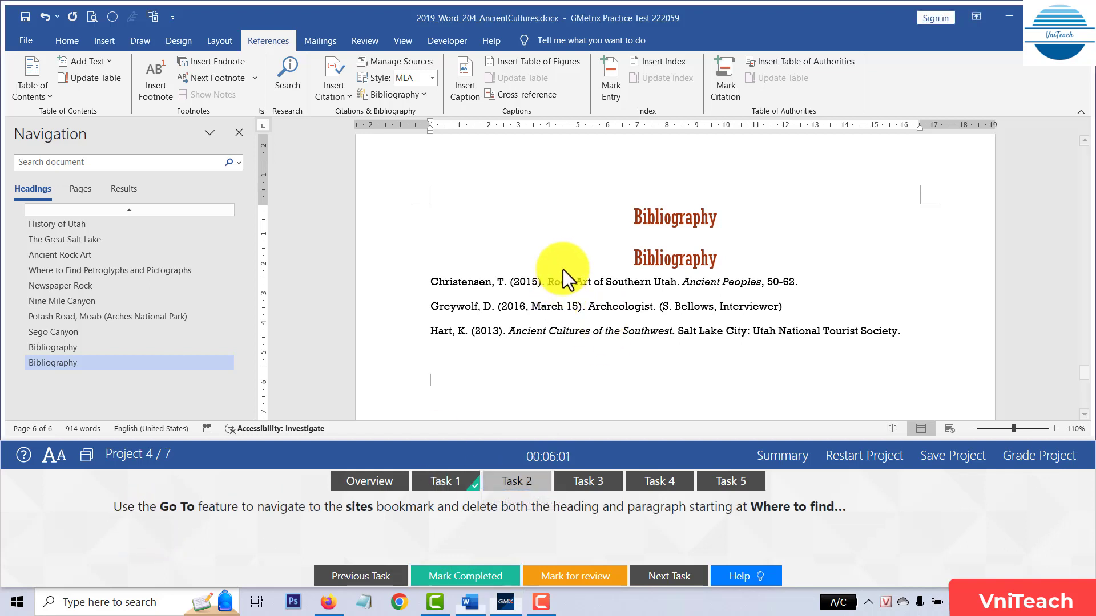
Jump to the 'sites' bookmark and delete the Where to Find Petroglyphs and Pictographs heading and paragraph
left_click(562, 287)
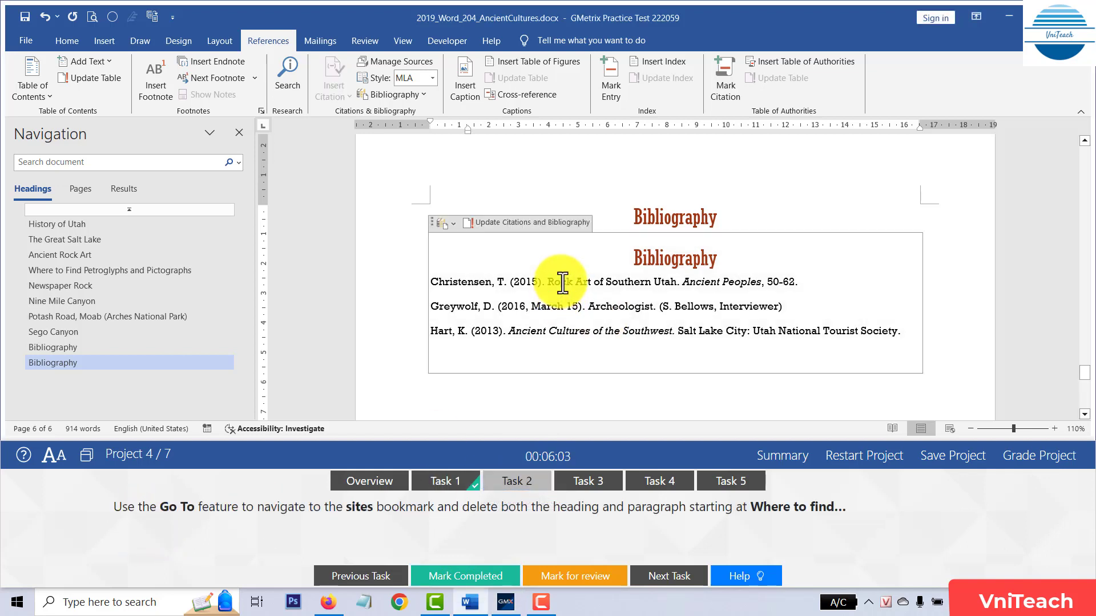
key("ctrl+g")
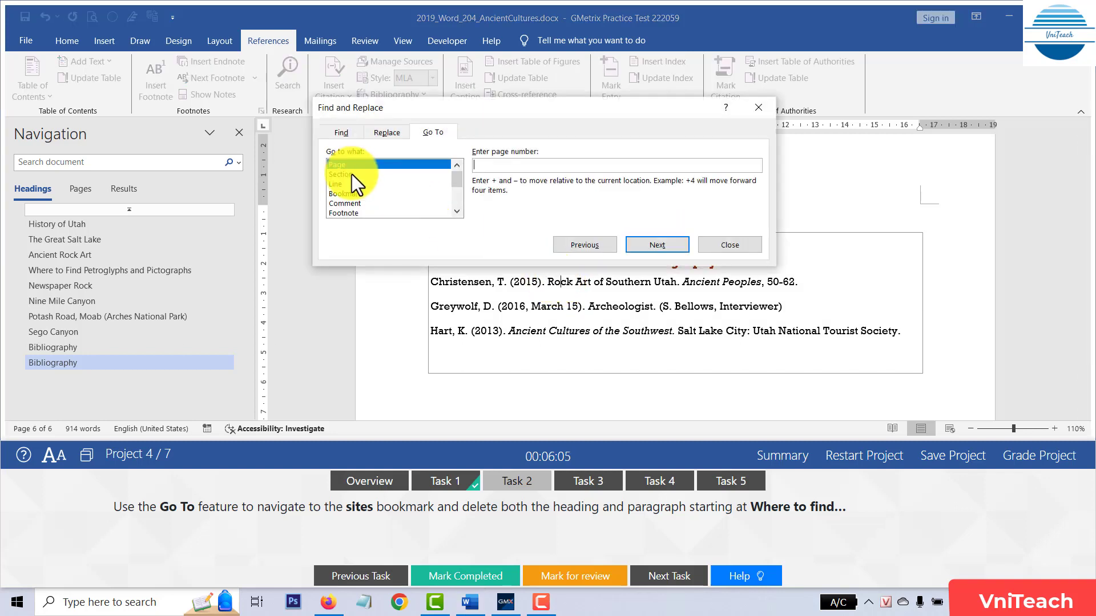
left_click(351, 201)
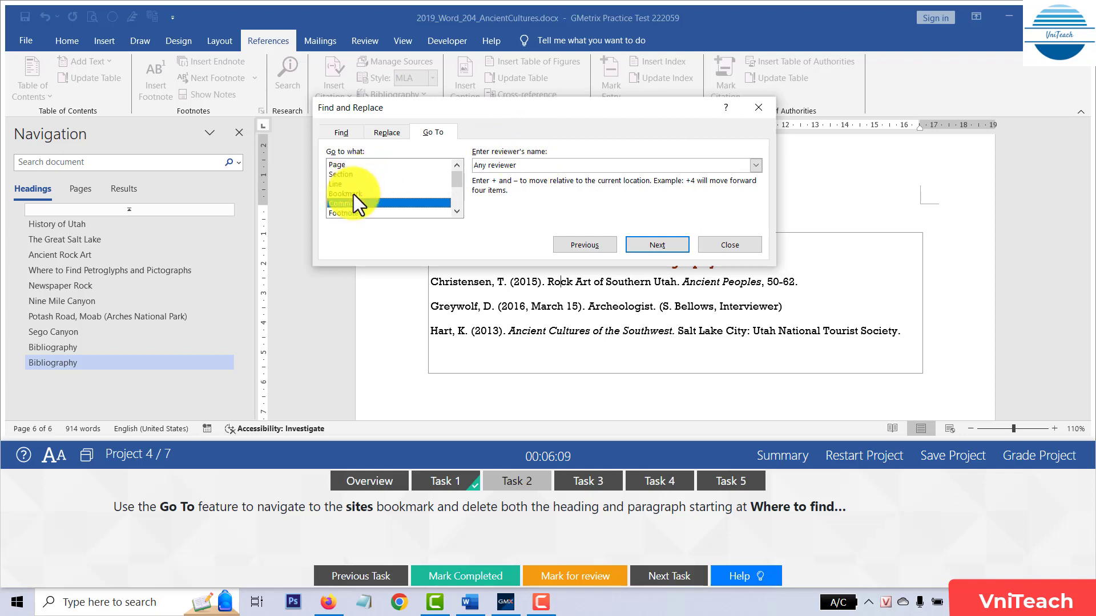
left_click(354, 194)
left_click(553, 165)
type("sites")
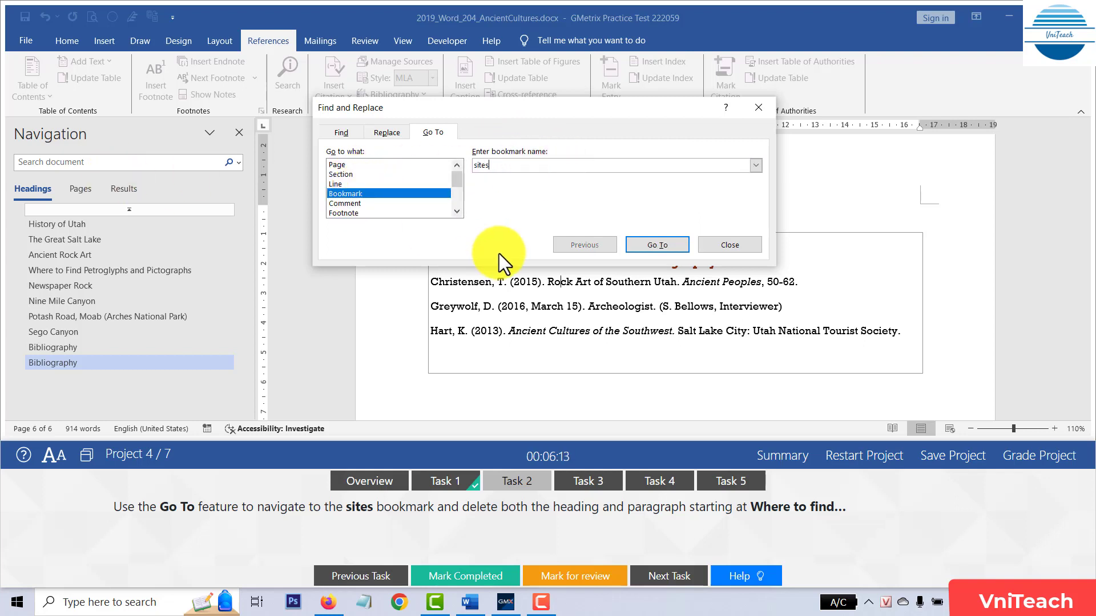
left_click(657, 245)
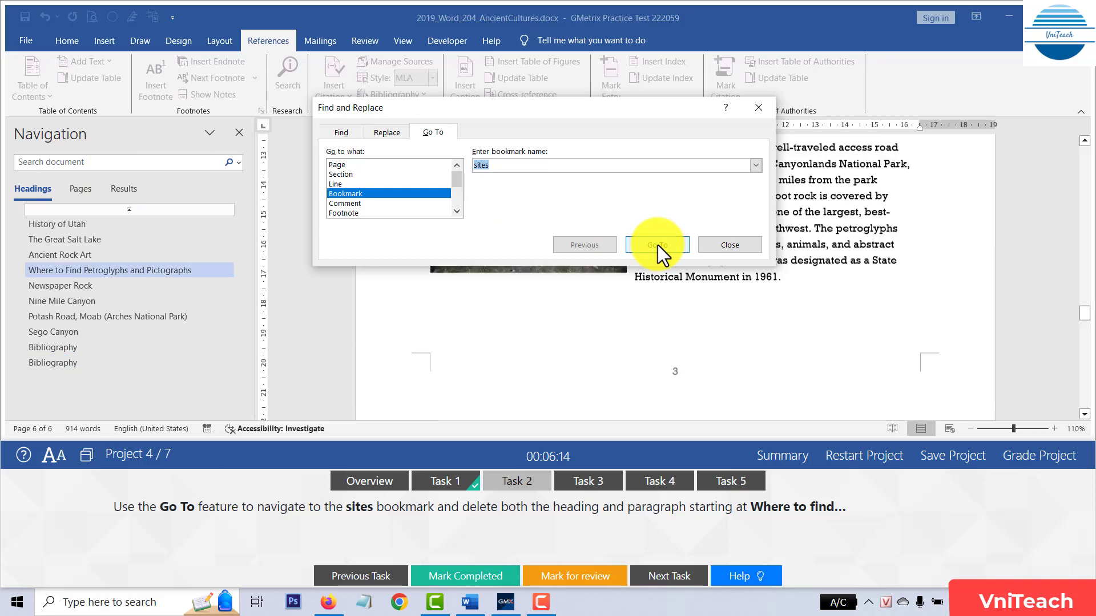
left_click(718, 244)
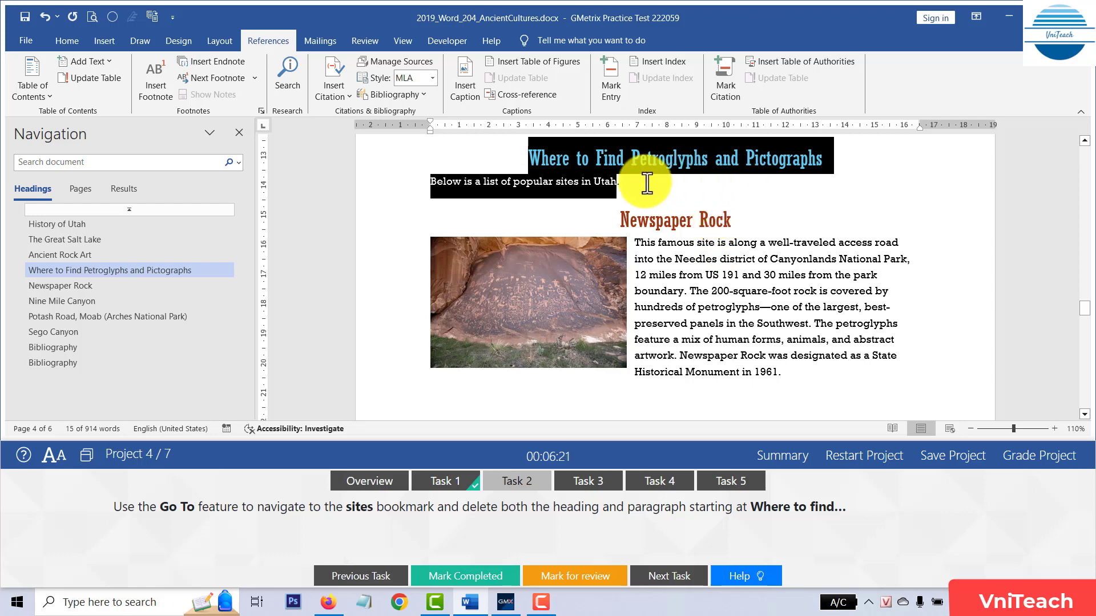
left_click_drag(628, 181, 543, 164)
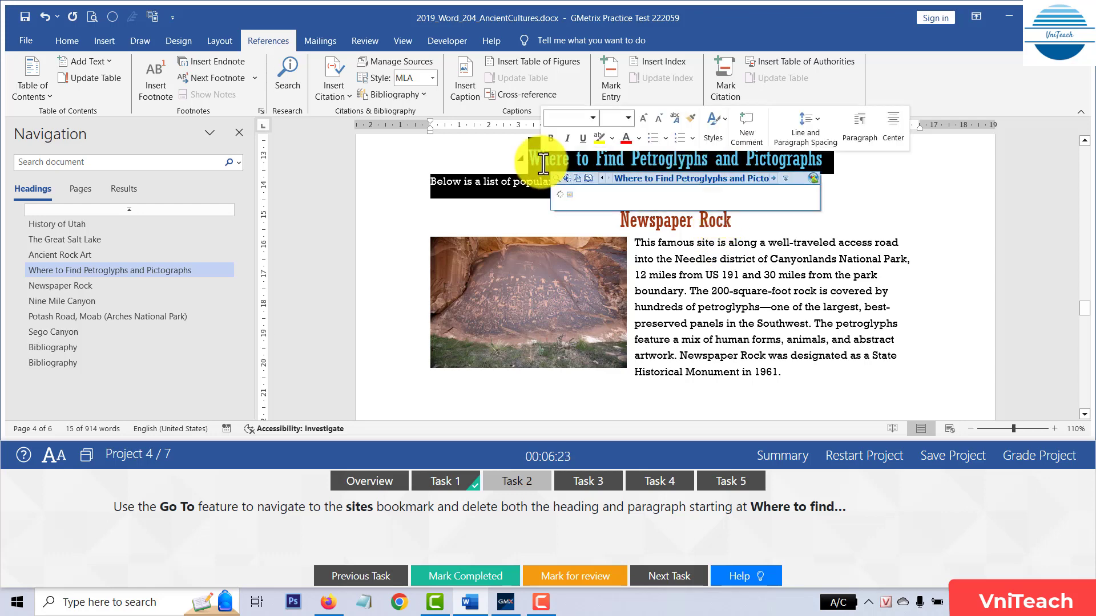
key("Delete")
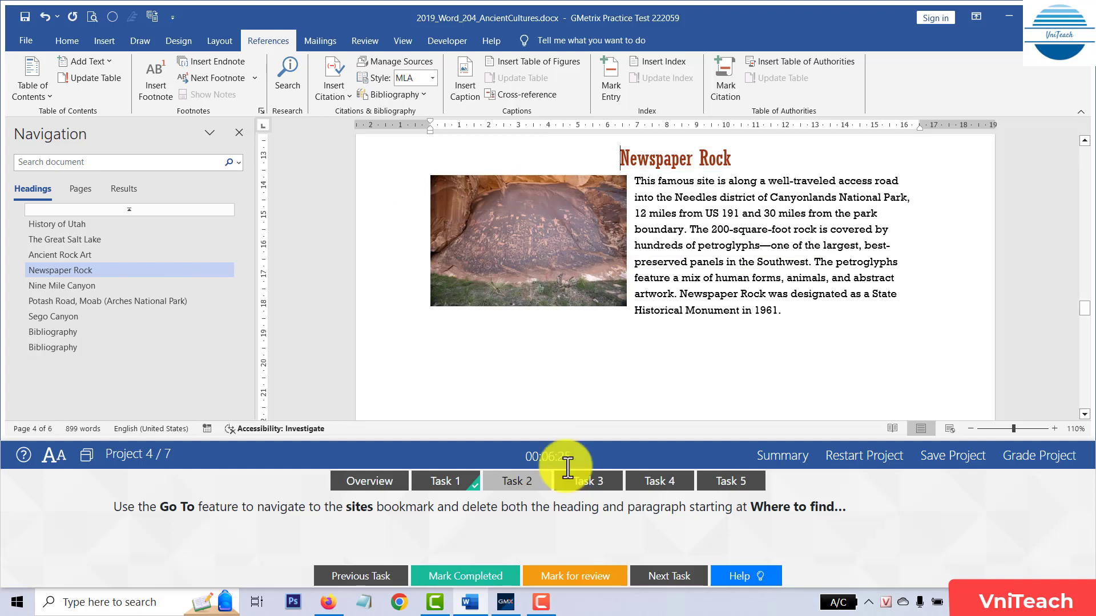
left_click(479, 577)
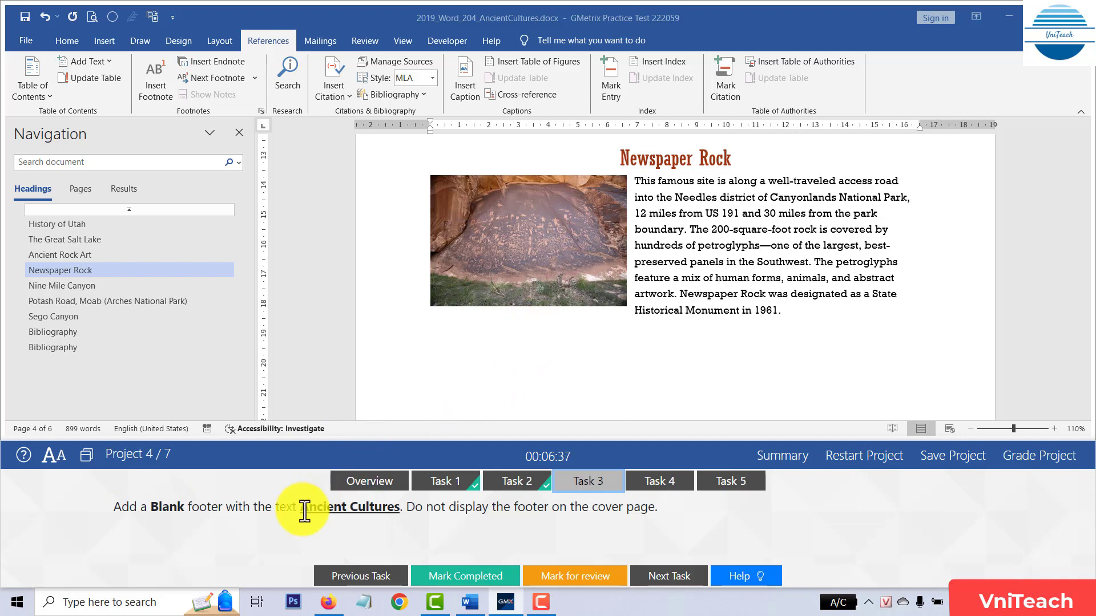
Add a Blank footer containing 'Ancient Cultures' pasted as text only
left_click_drag(299, 508, 399, 509)
key("ctrl+c")
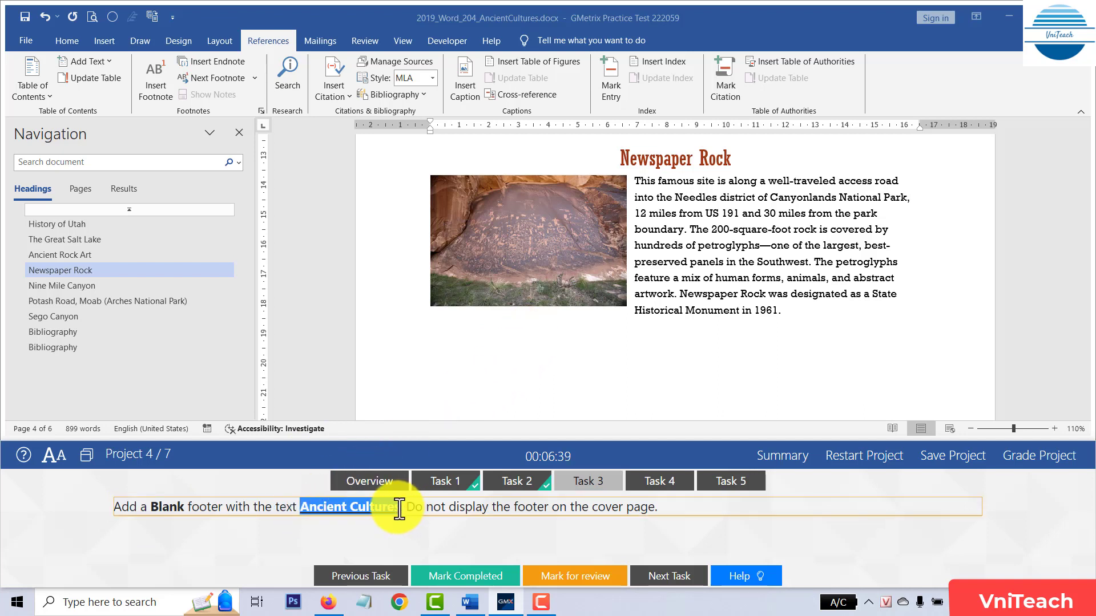
left_click(727, 214)
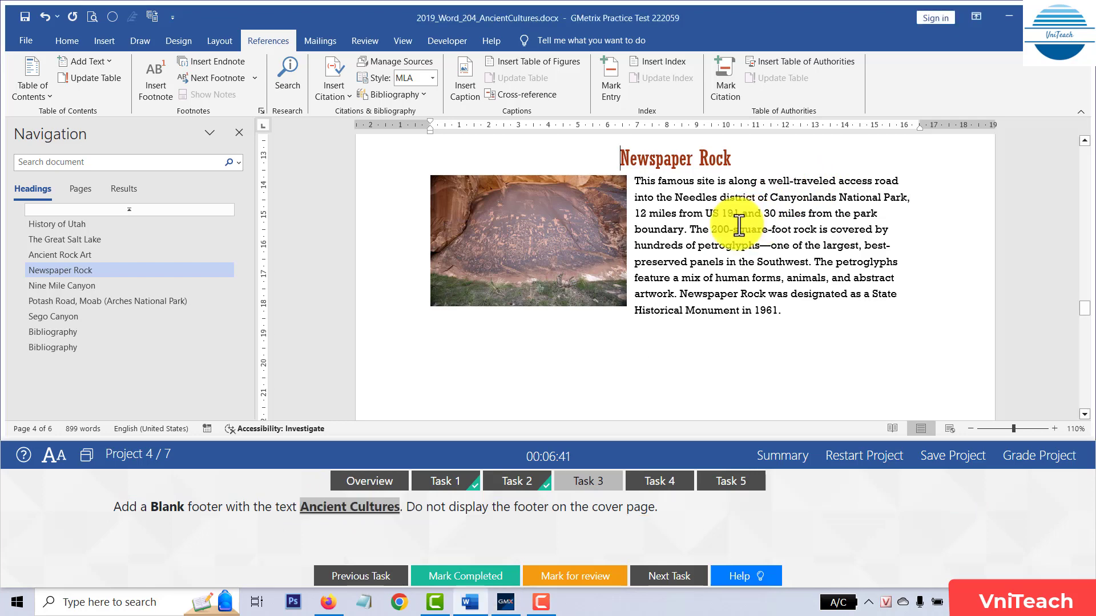
left_click(104, 41)
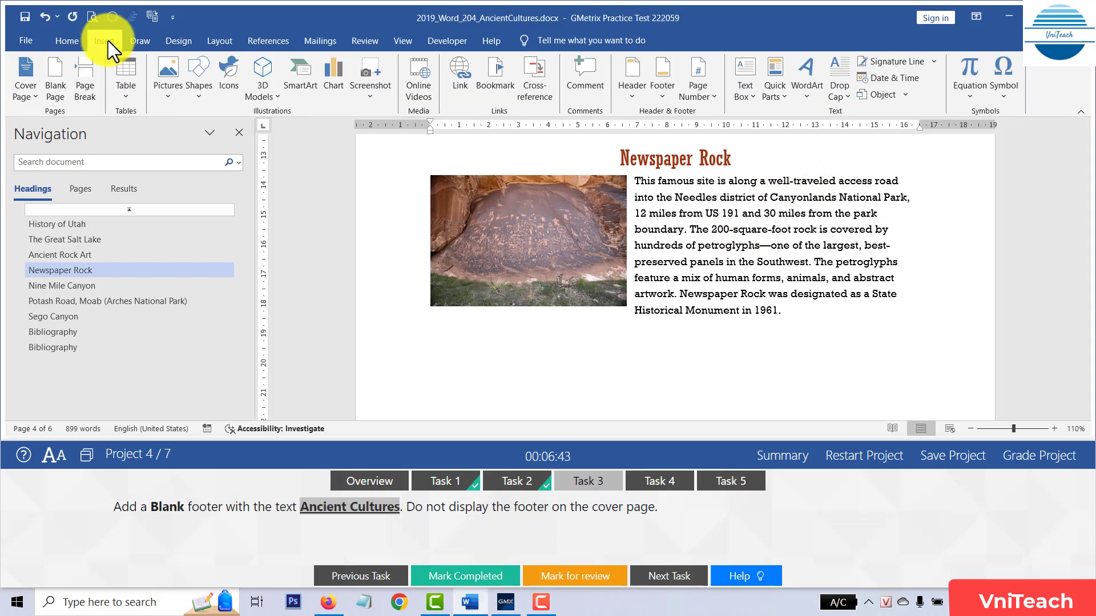
left_click(670, 97)
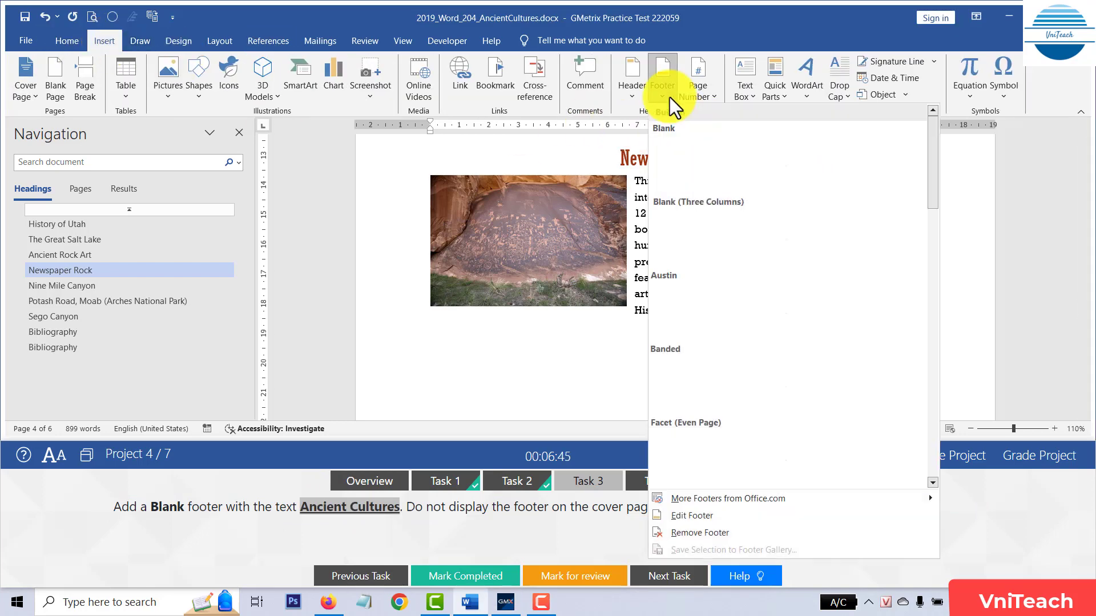
left_click(711, 160)
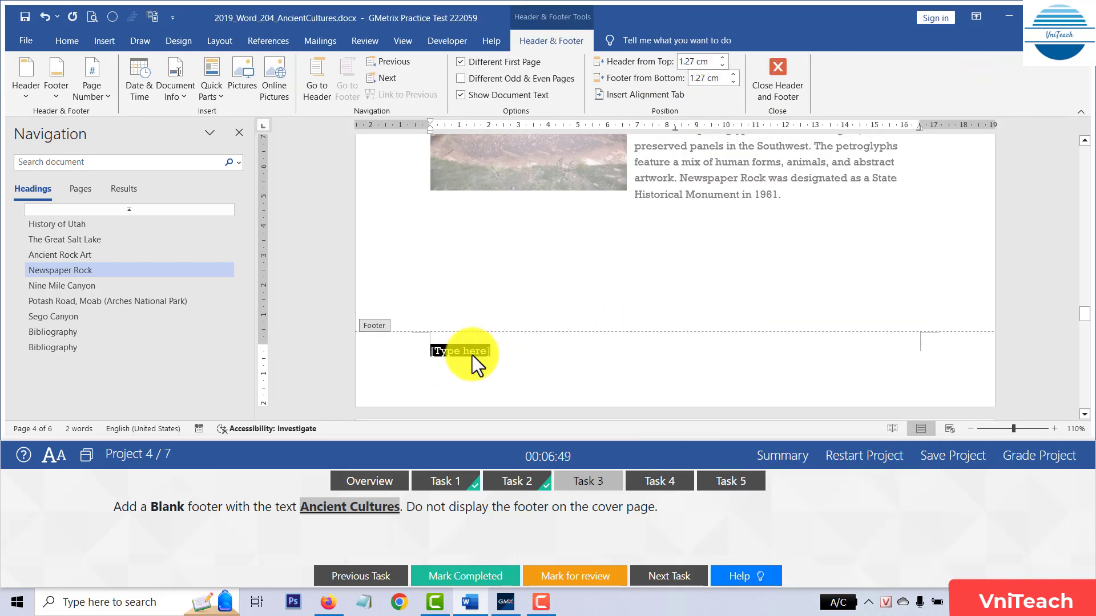
key("ctrl+v")
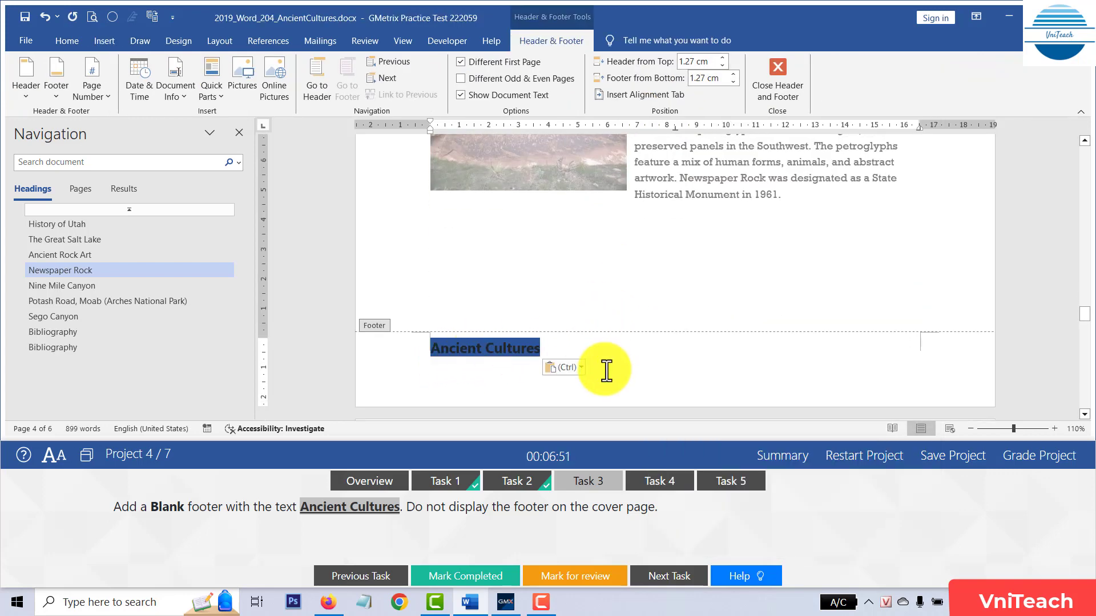
left_click(580, 366)
left_click(601, 406)
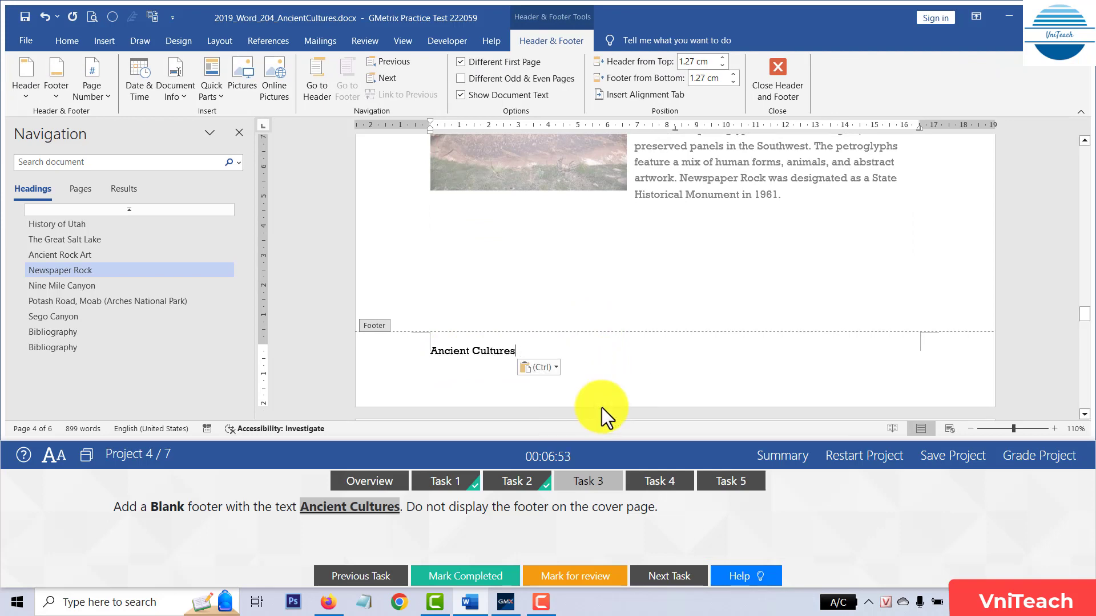
left_click(775, 80)
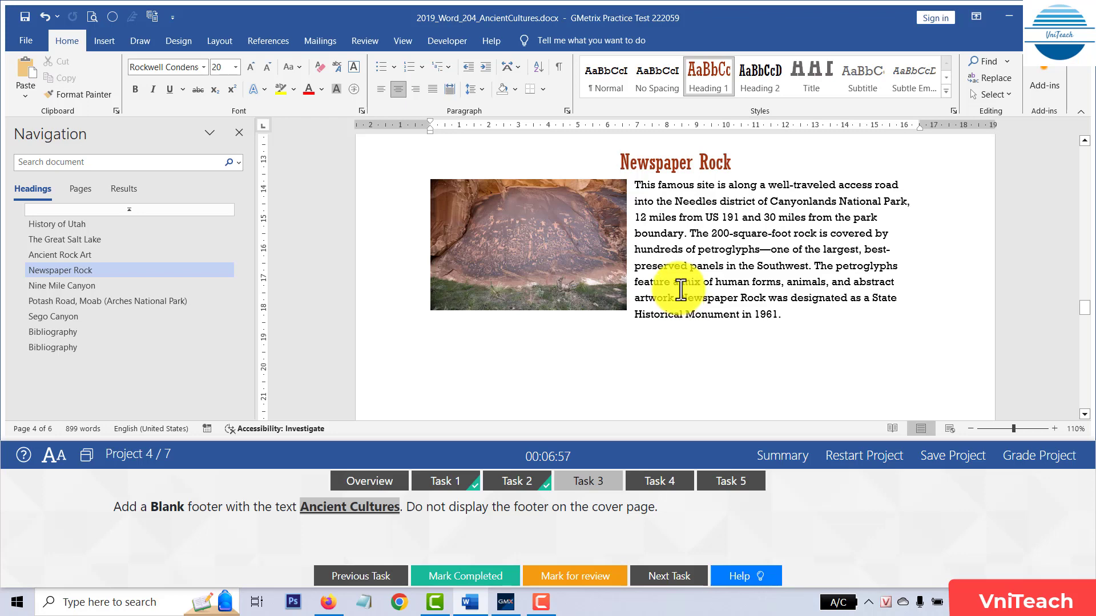
Scroll through the pages to check the Ancient Cultures footer
scroll(681, 289, "down", 3)
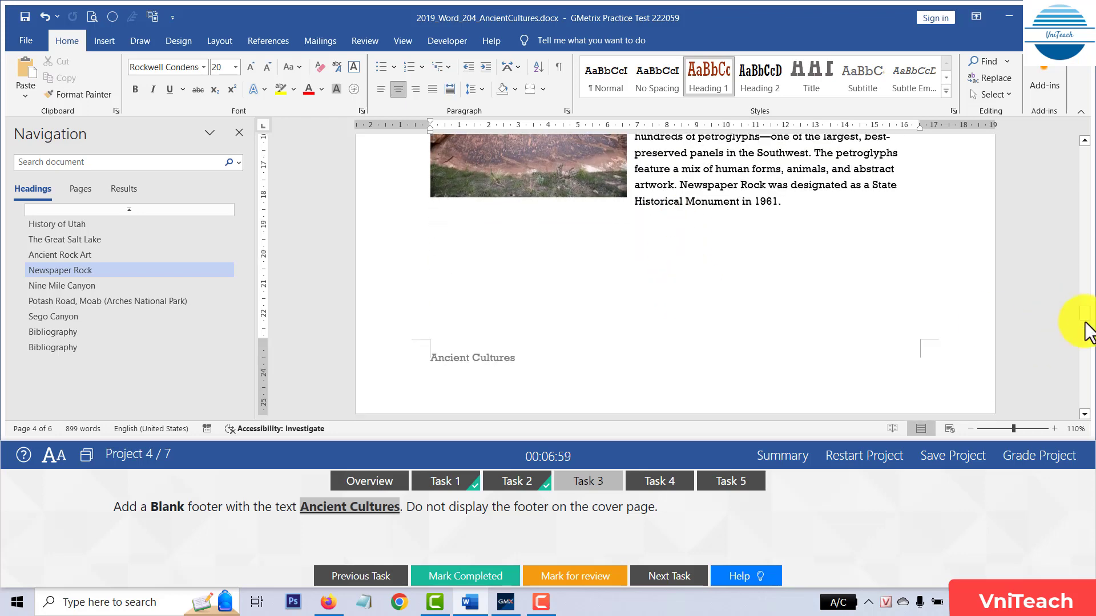
left_click_drag(1085, 313, 1087, 171)
scroll(707, 310, "up", 3)
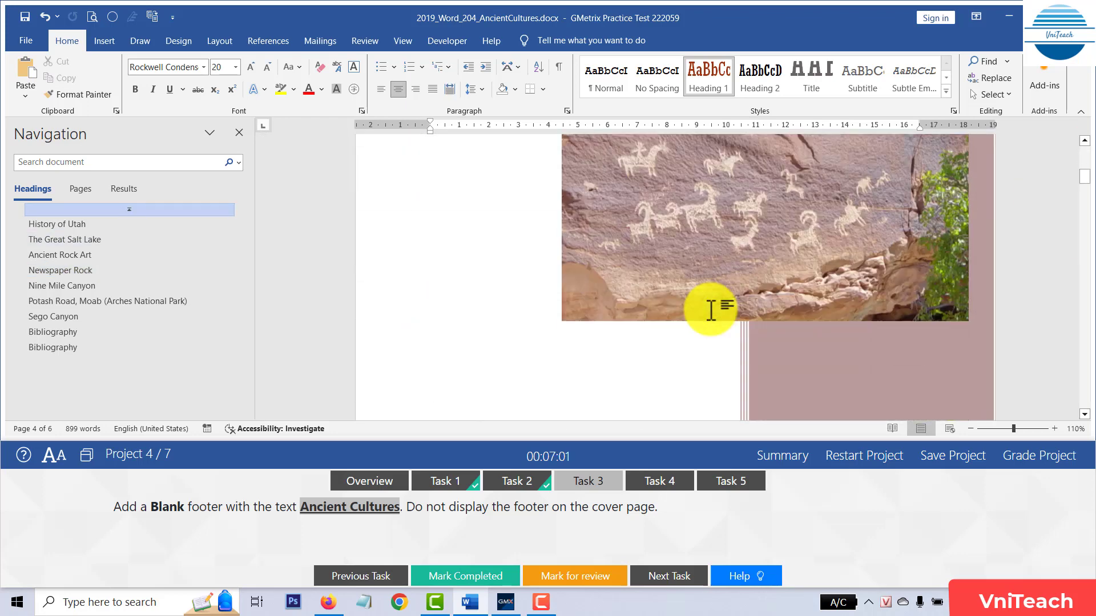
scroll(711, 311, "down", 3)
scroll(710, 306, "down", 3)
scroll(709, 306, "up", 2)
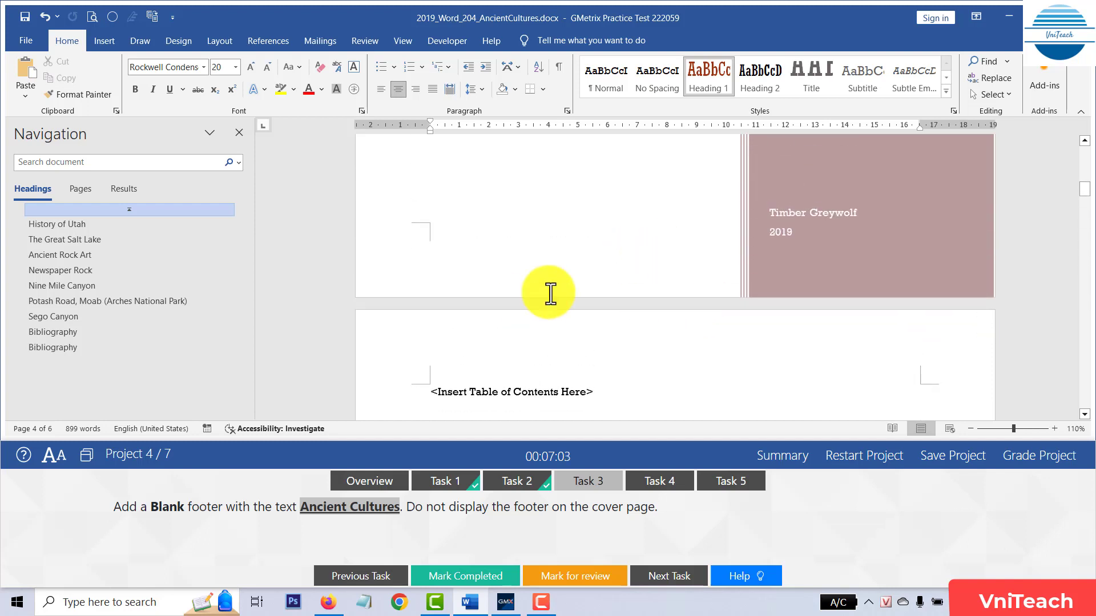
scroll(688, 285, "down", 1)
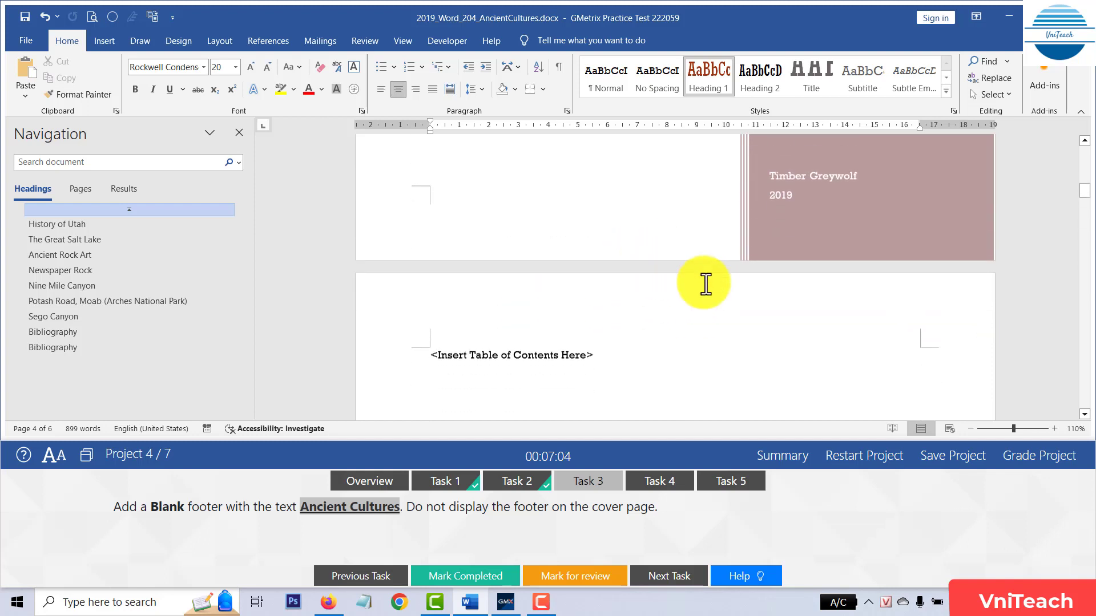
Mark the footer task completed and search the document for the 'created rock art' paragraph
left_click(474, 581)
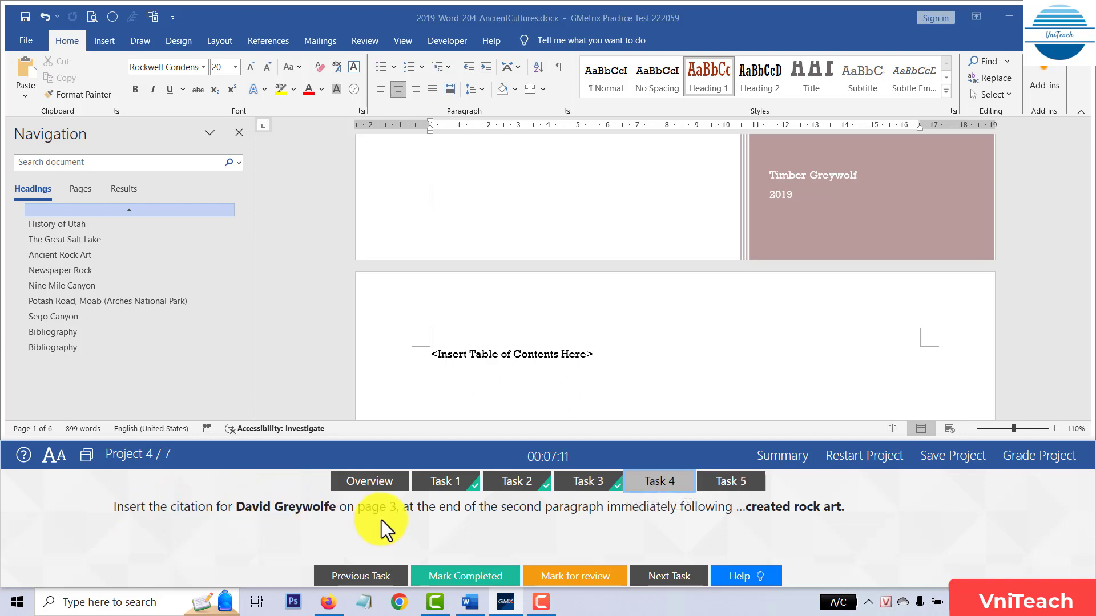
left_click(88, 191)
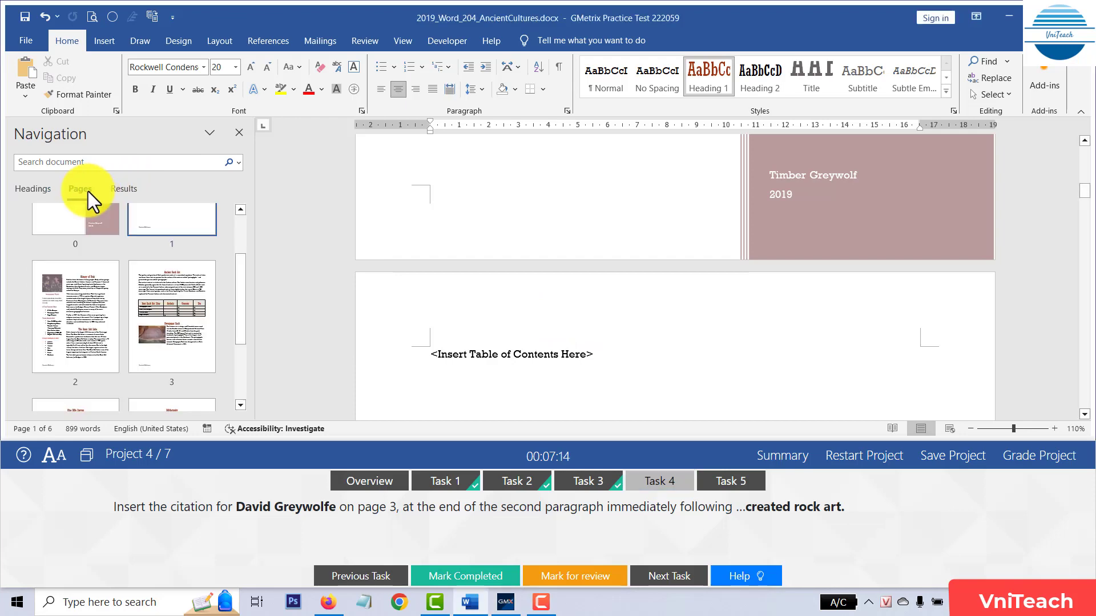
left_click(90, 320)
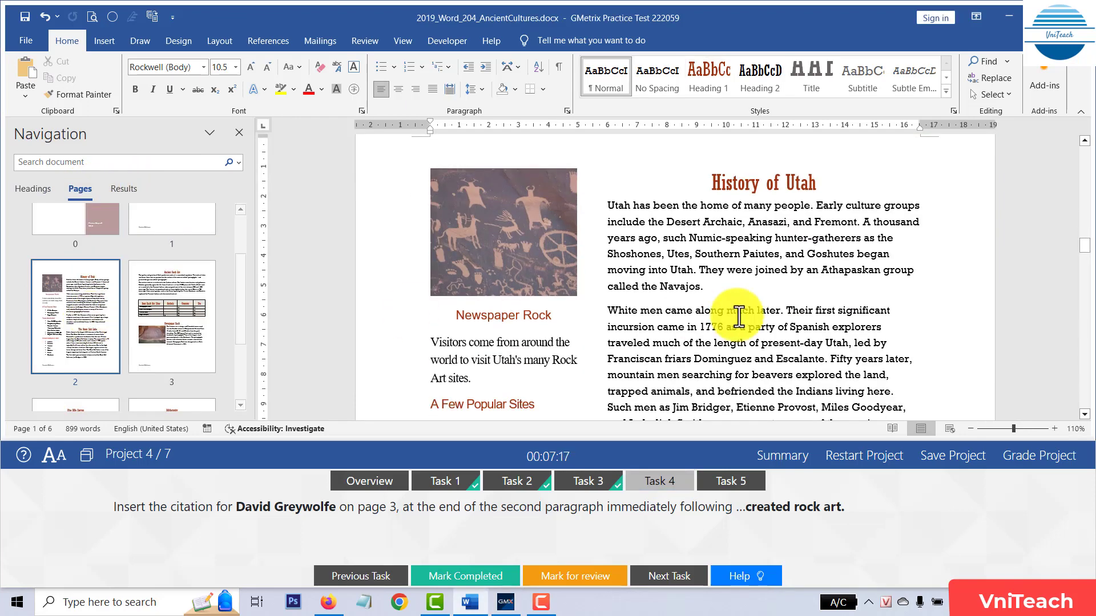
scroll(739, 312, "down", 3)
scroll(739, 312, "down", 3)
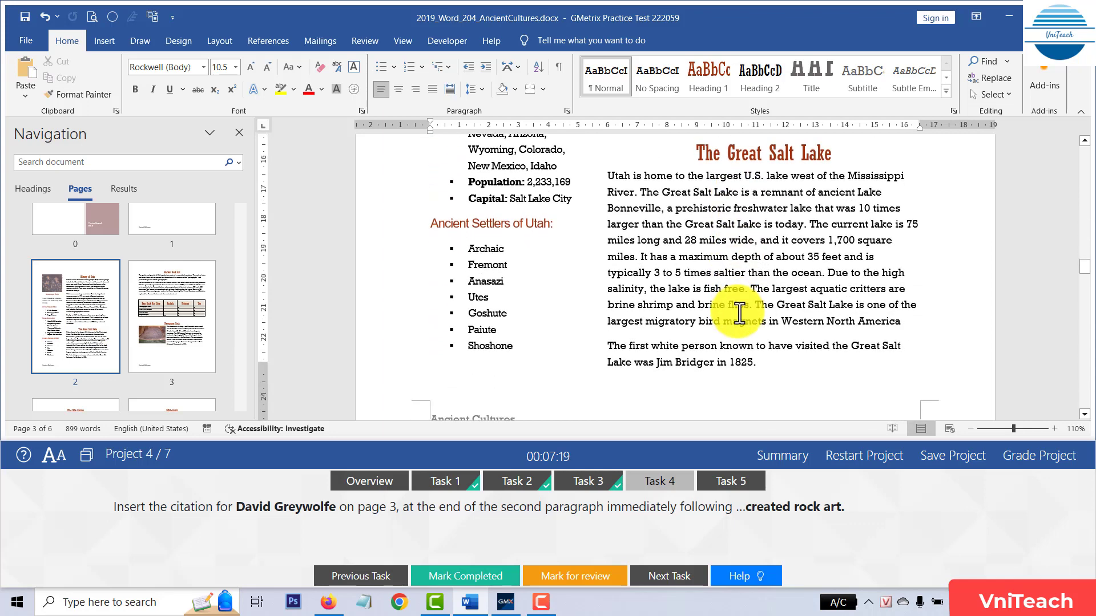
scroll(737, 313, "down", 4)
scroll(737, 312, "down", 5)
scroll(738, 313, "down", 3)
scroll(737, 313, "down", 1)
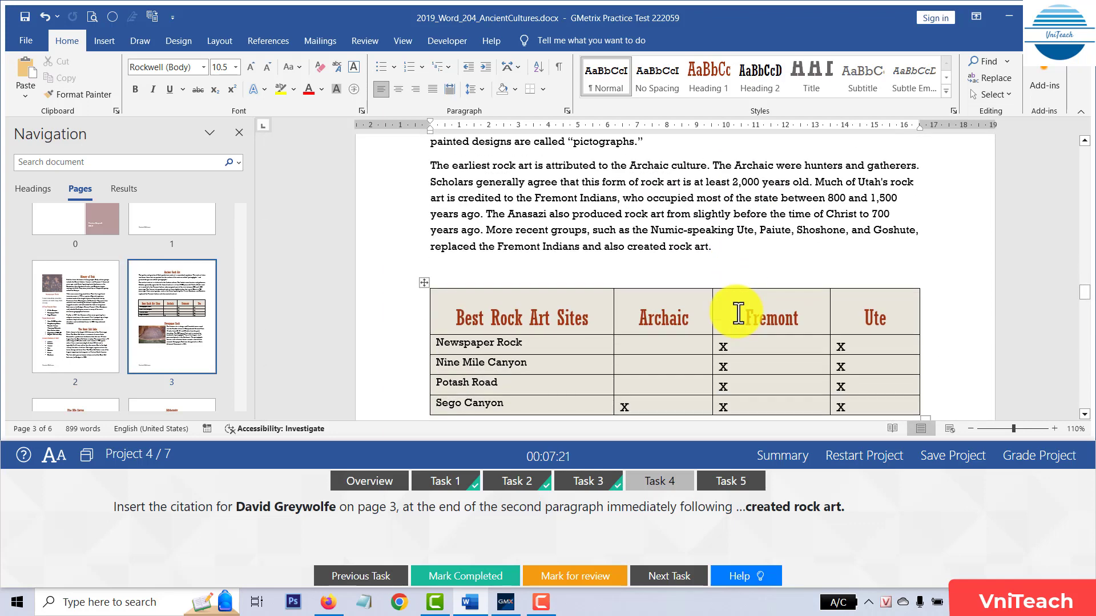
scroll(737, 312, "down", 4)
scroll(738, 312, "down", 1)
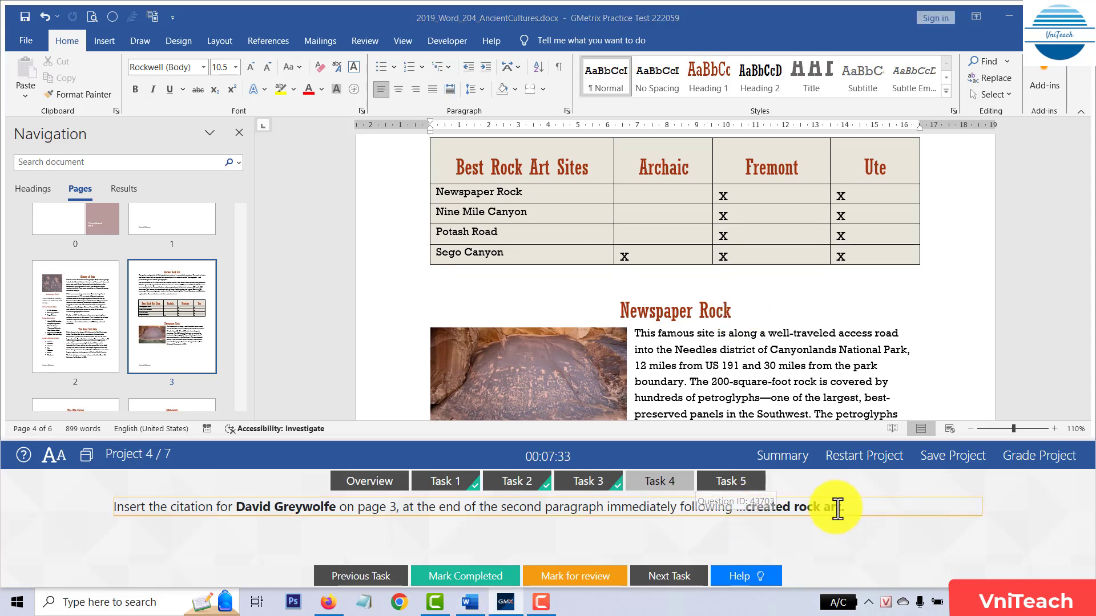
mouse_move(840, 508)
left_mouse_down()
mouse_move(798, 512)
mouse_move(730, 482)
mouse_move(754, 517)
left_mouse_up()
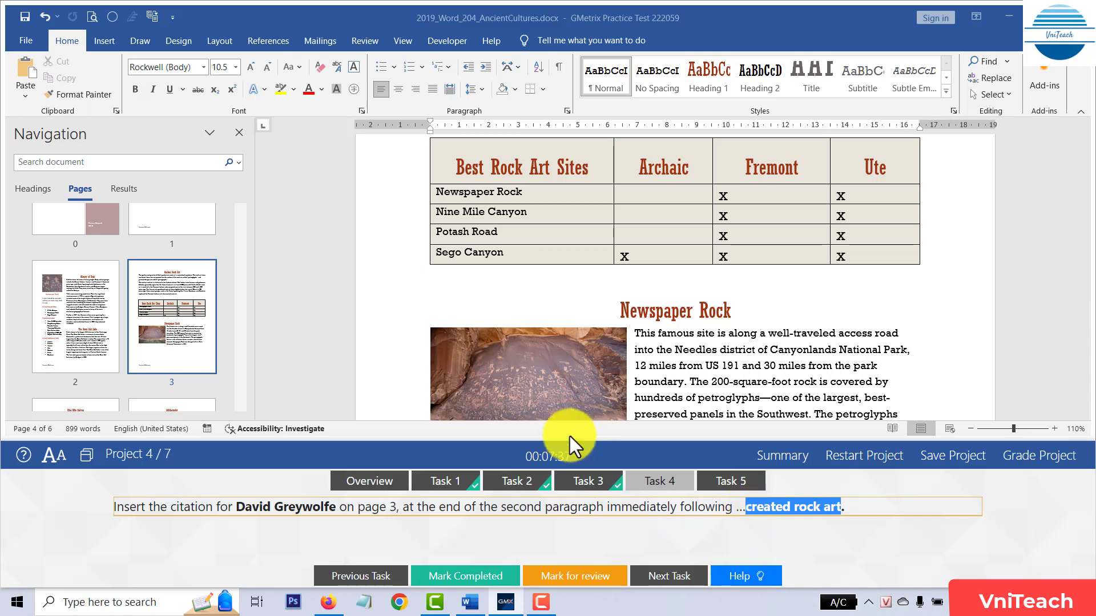
left_click(148, 160)
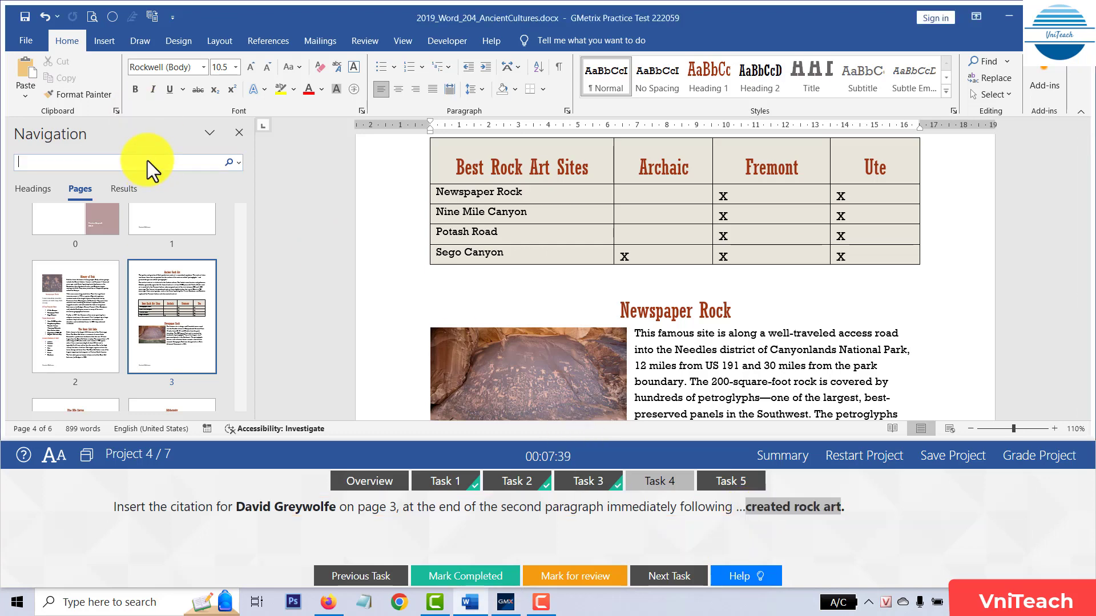
type("created rock art")
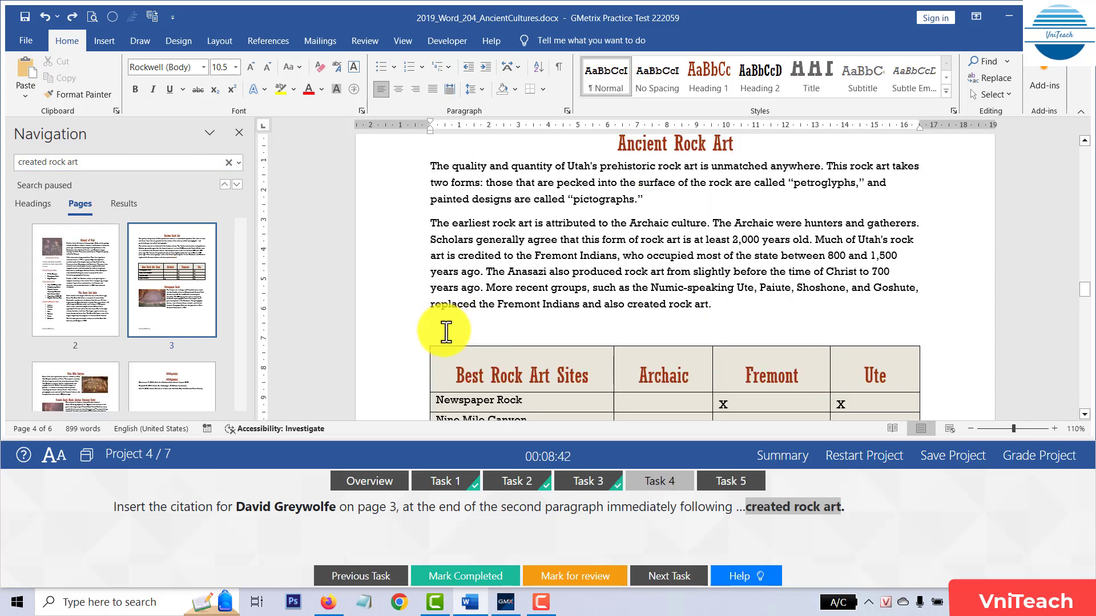
Insert the Greywolf 2016 Archeologist interview citation after that paragraph and mark the task completed
left_click(274, 43)
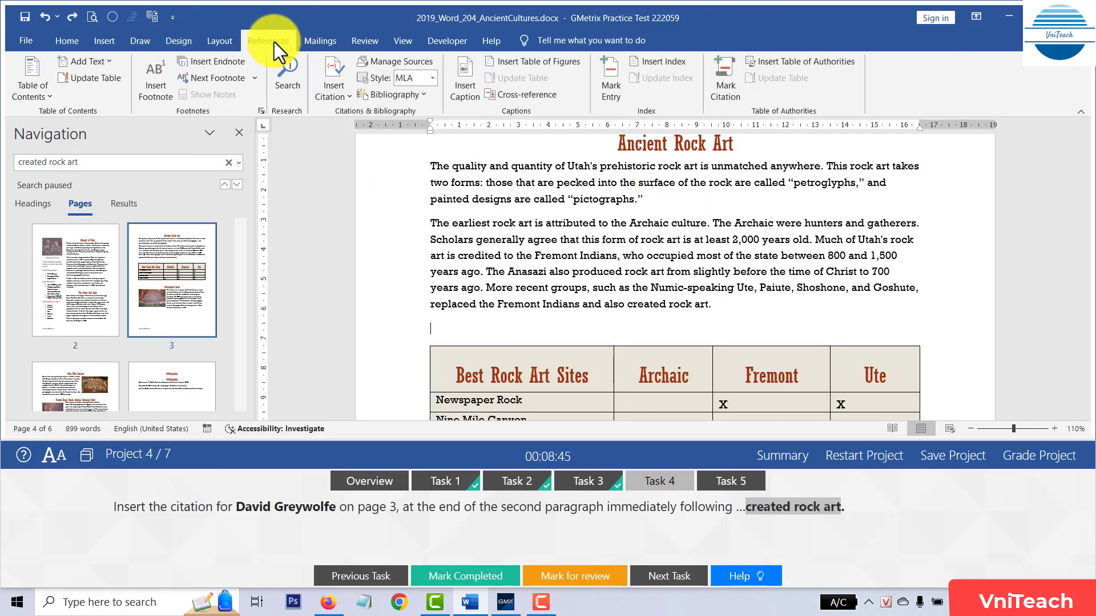
left_click(337, 97)
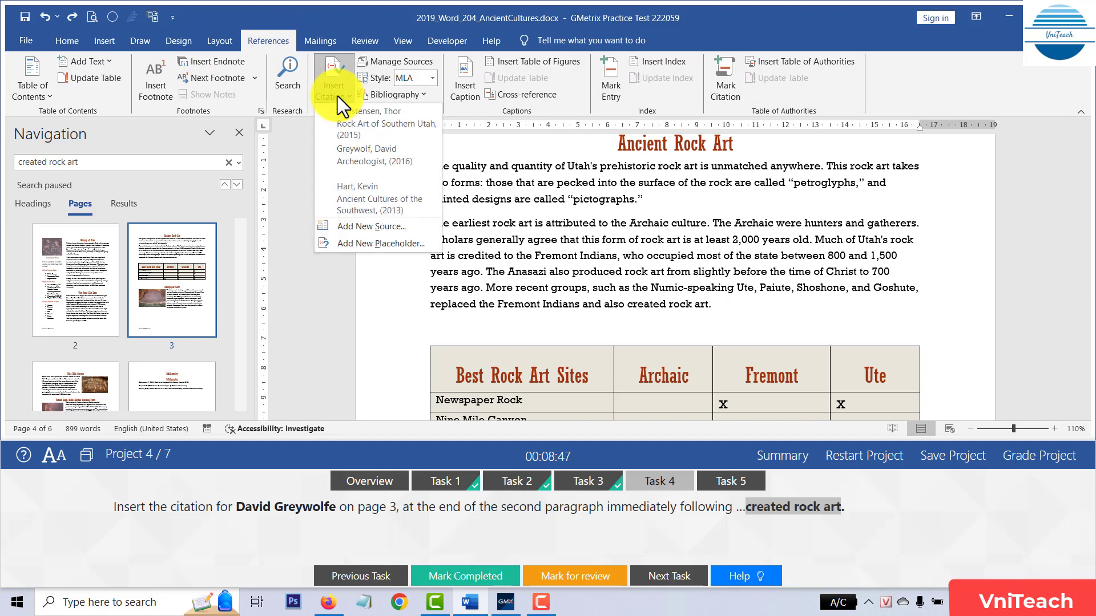
left_click(382, 165)
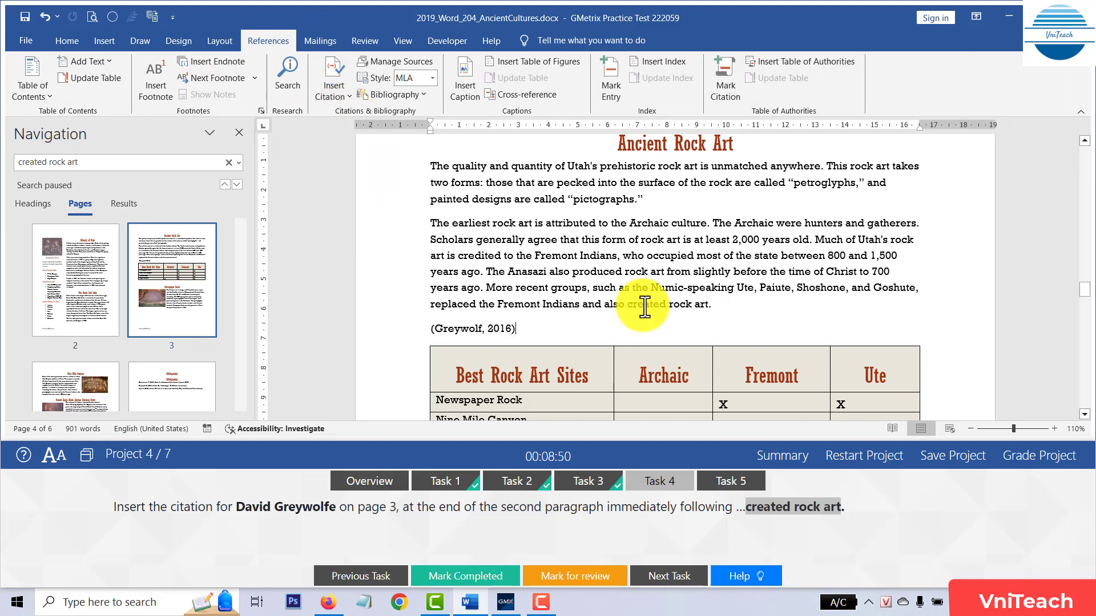
left_click(456, 575)
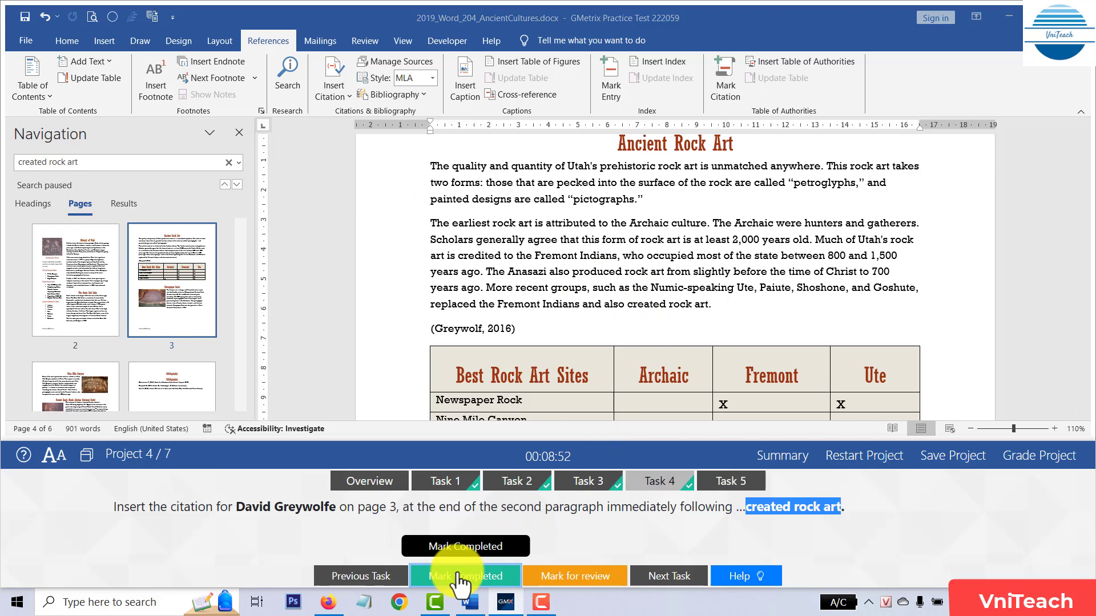
left_click(736, 482)
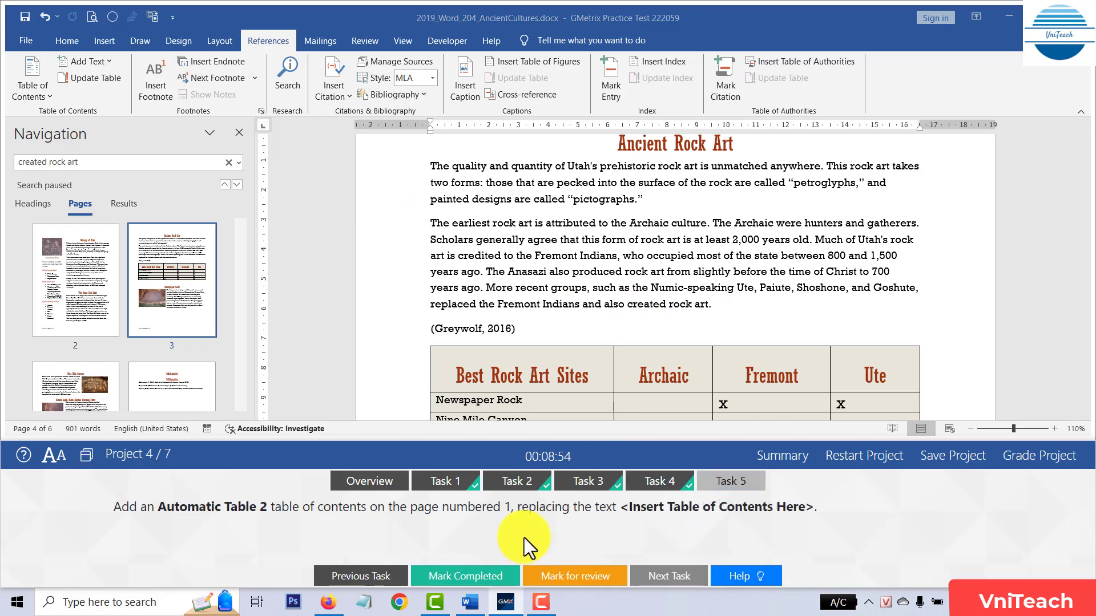
Select the 'Insert Table of Contents Here' placeholder line on page 1
scroll(675, 276, "down", 5)
scroll(670, 258, "down", 10)
scroll(670, 258, "down", 10)
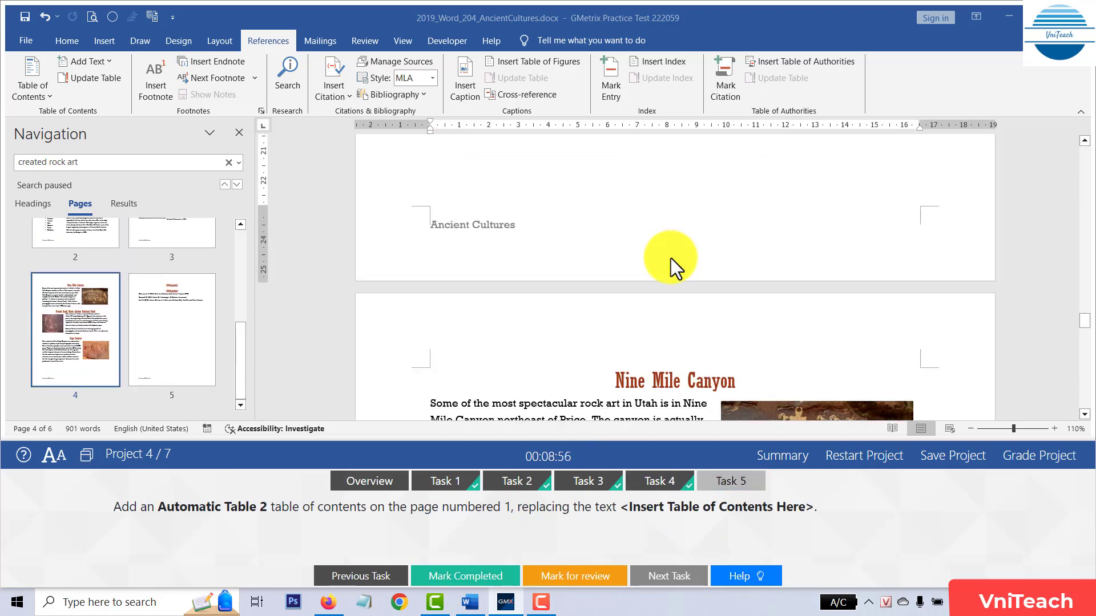
scroll(670, 258, "down", 5)
scroll(670, 258, "down", 5)
scroll(670, 257, "down", 5)
scroll(671, 259, "down", 5)
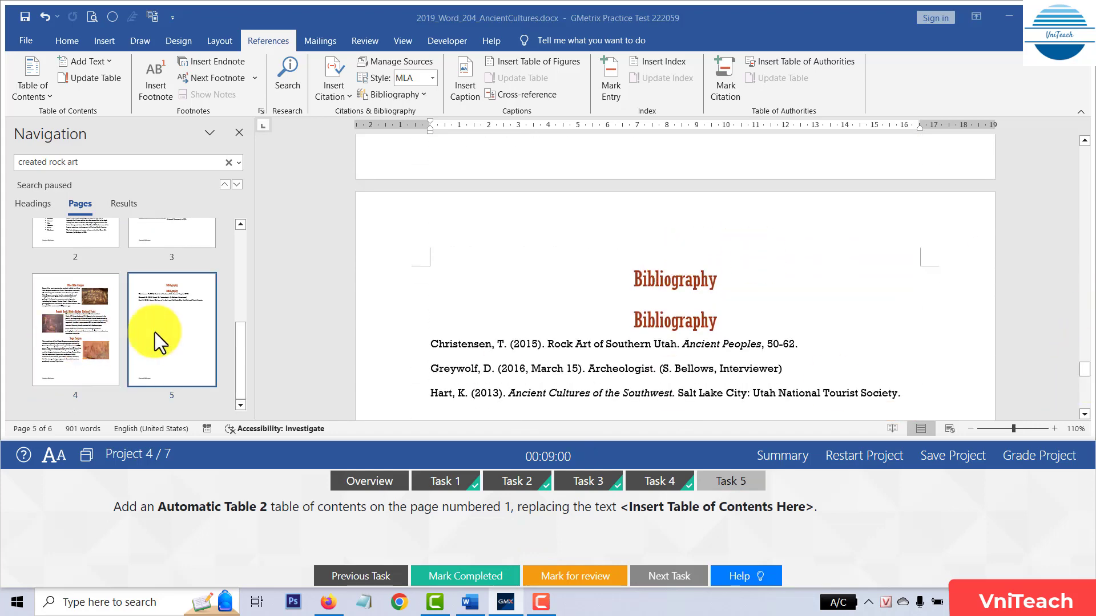
scroll(155, 332, "up", 5)
left_click(166, 302)
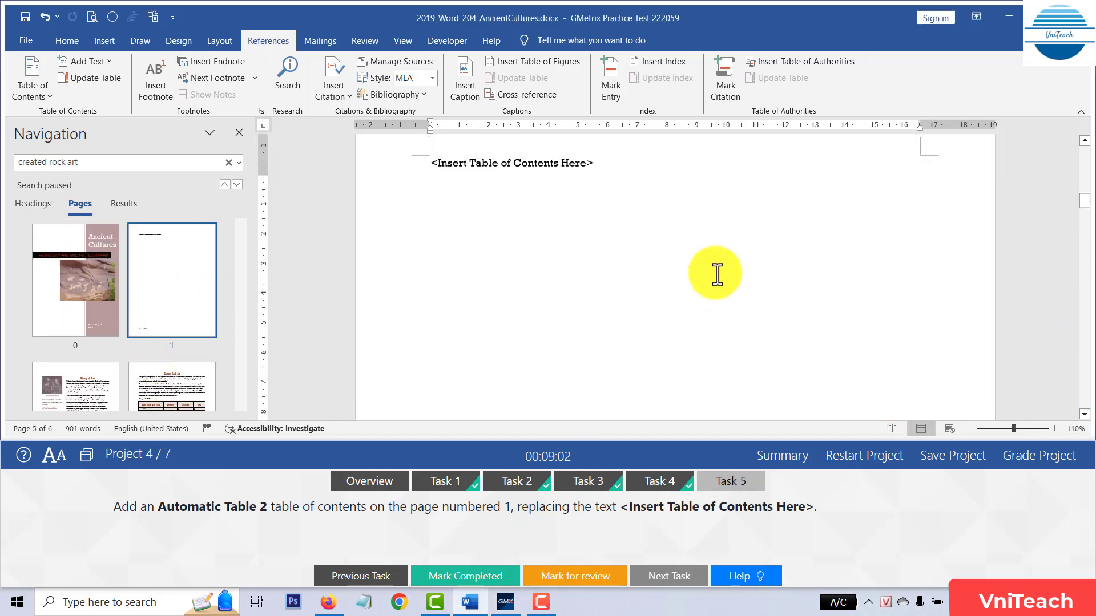
scroll(716, 274, "up", 1)
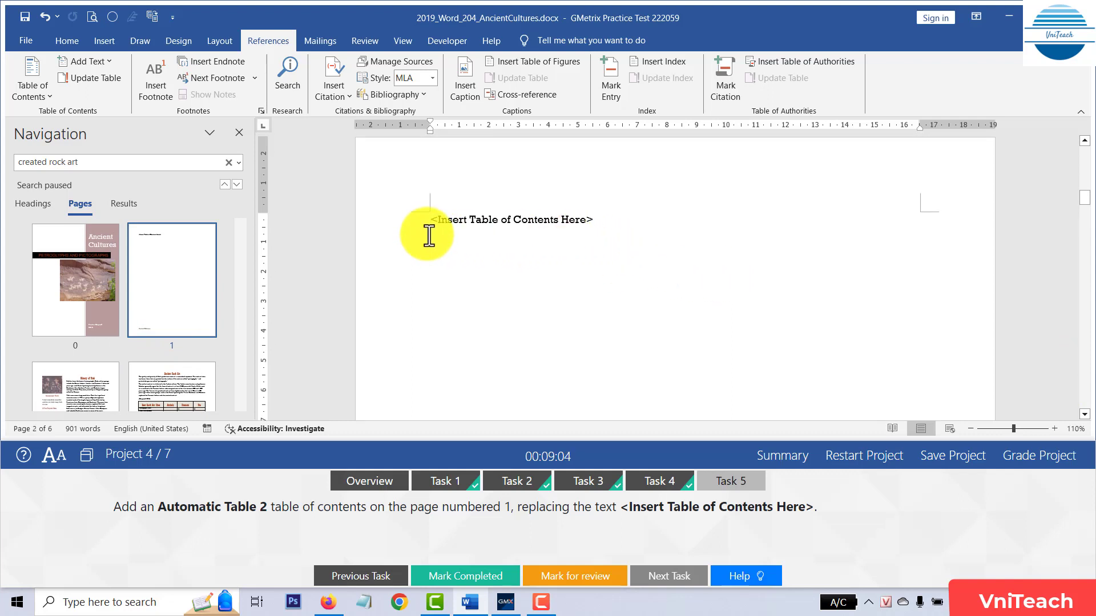
triple_click(414, 222)
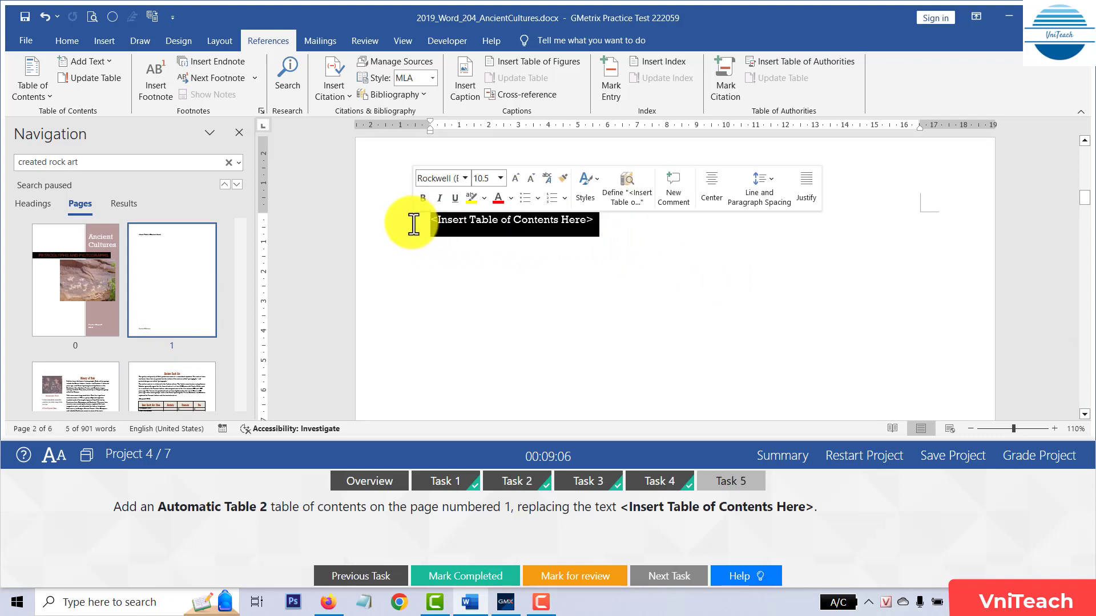
Replace it with an Automatic Table 2 table of contents and mark the task completed
left_click(53, 96)
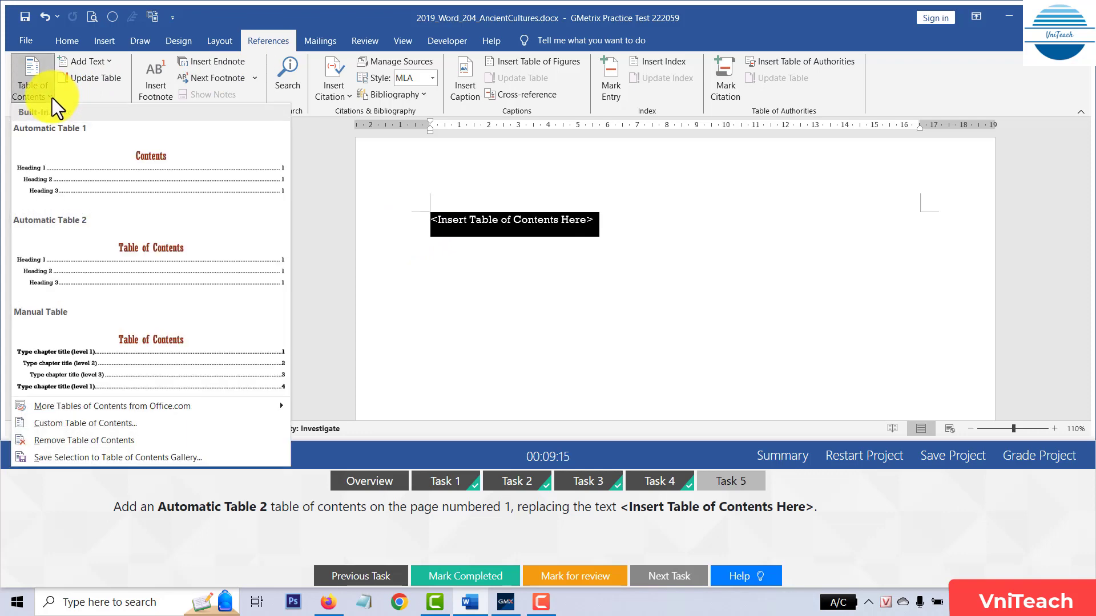
left_click(151, 258)
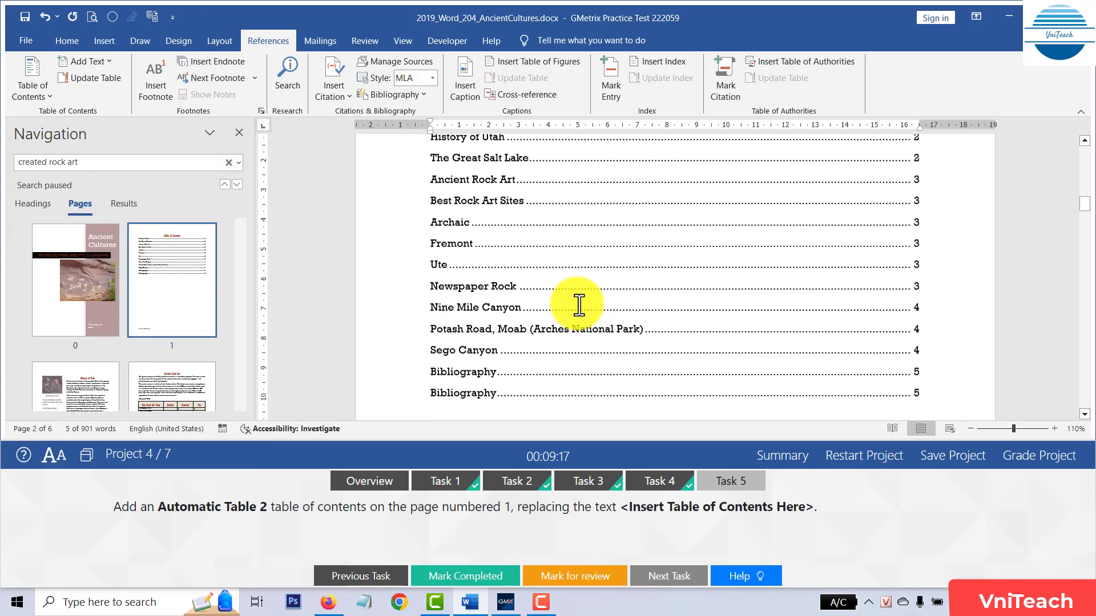
scroll(578, 301, "up", 3)
left_click(578, 299)
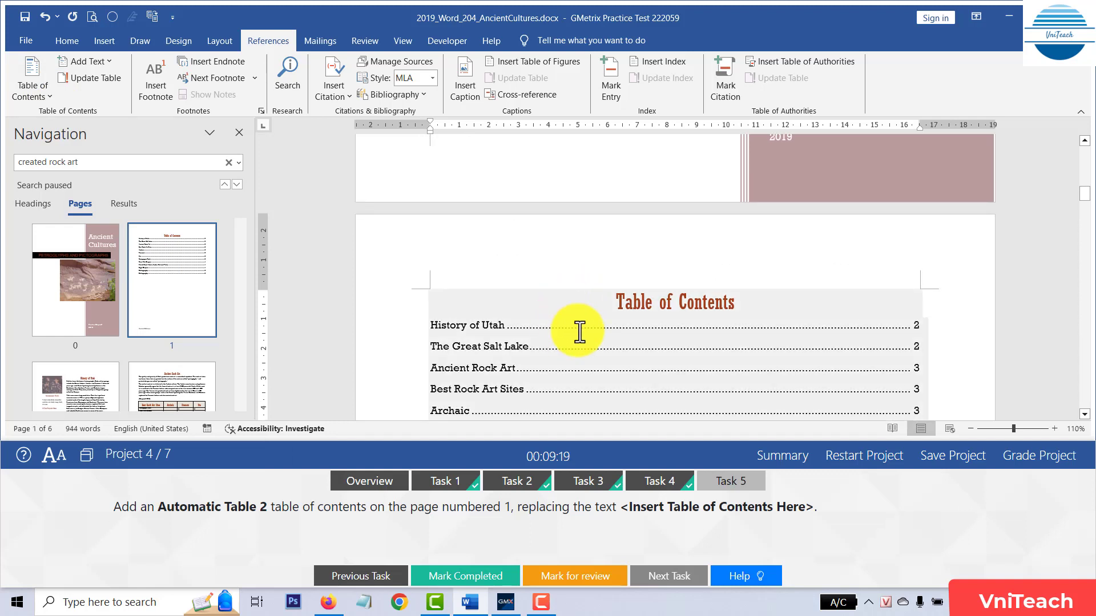
left_click(435, 578)
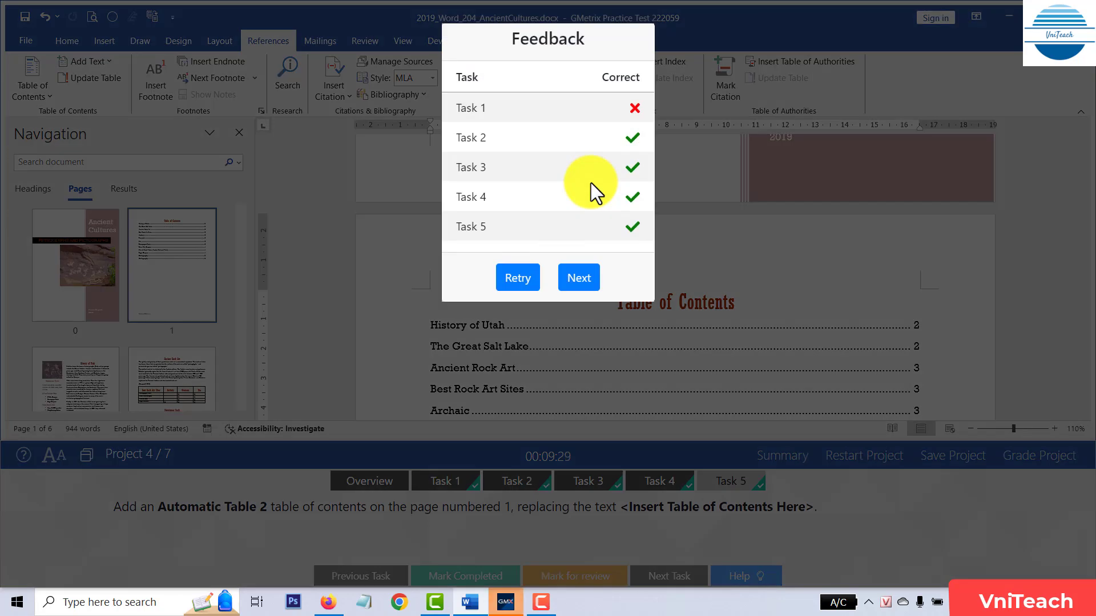
Continue from the grading feedback to Project 5, 2019_Word_205_Camping.docx
left_click(579, 277)
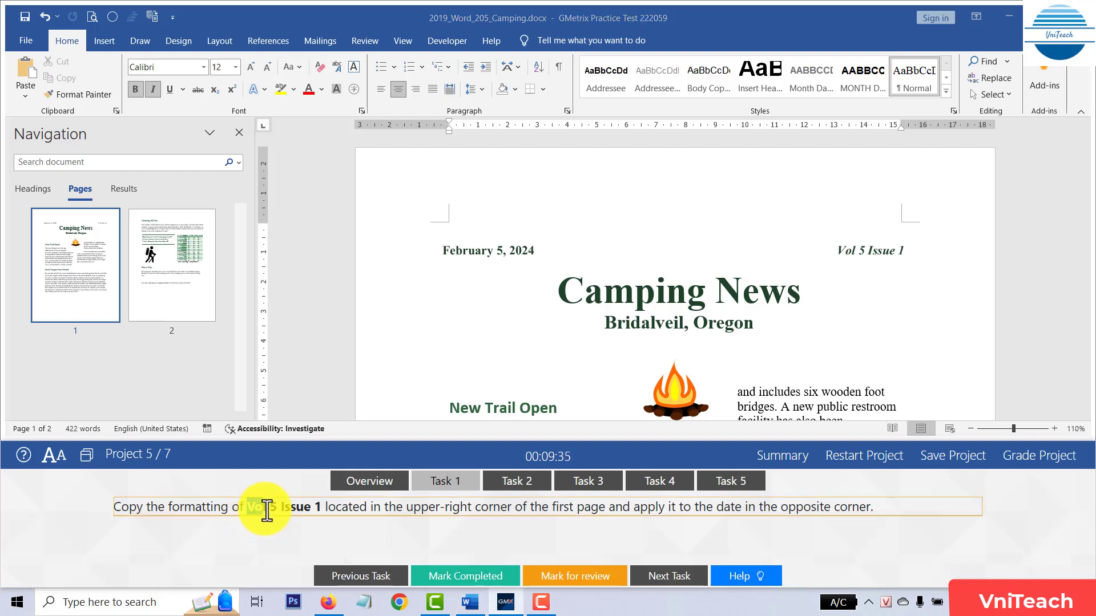
Search the document for 'Vol 5 Issue 1'
left_click_drag(248, 512, 323, 510)
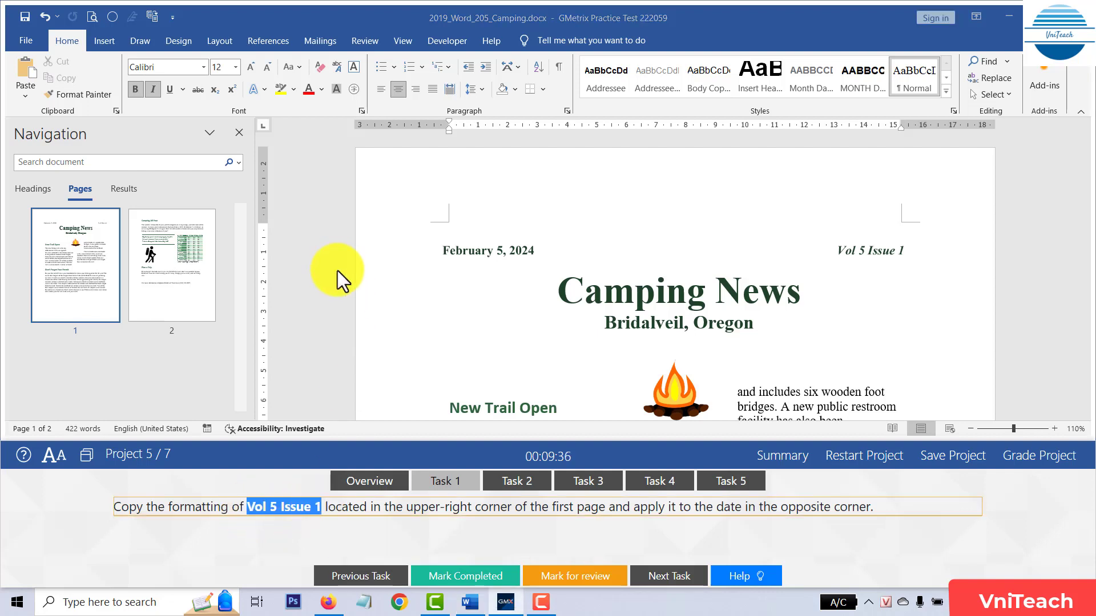
left_click(158, 163)
type("Vol 5 Issue 1")
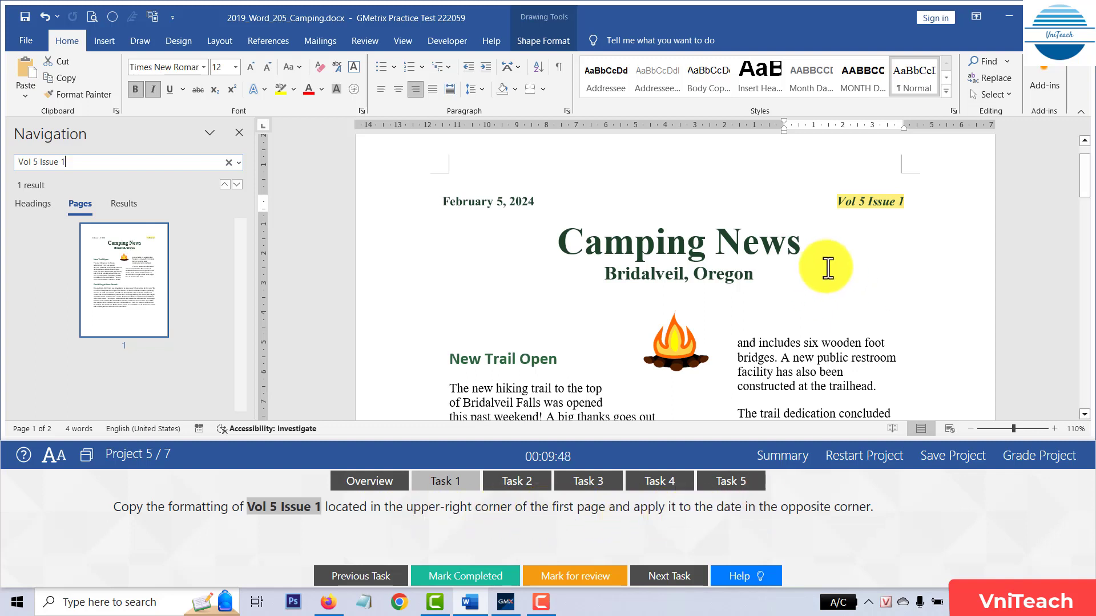
Format Paint Vol 5 Issue 1's bold italic onto the February 5, 2024 date and mark it completed
triple_click(837, 202)
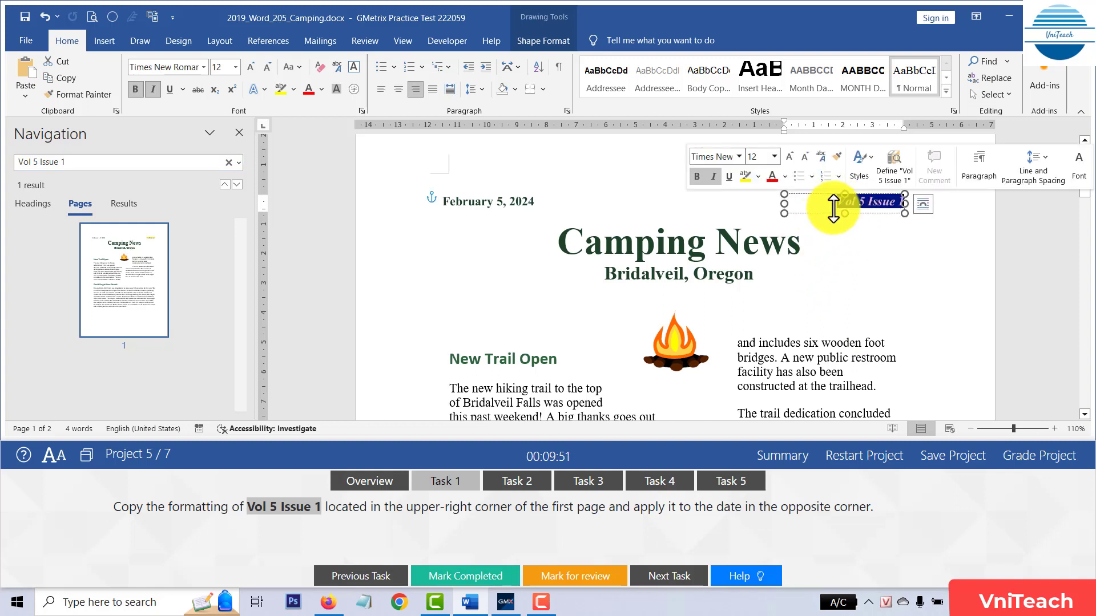
left_click_drag(836, 201, 900, 202)
left_click(57, 92)
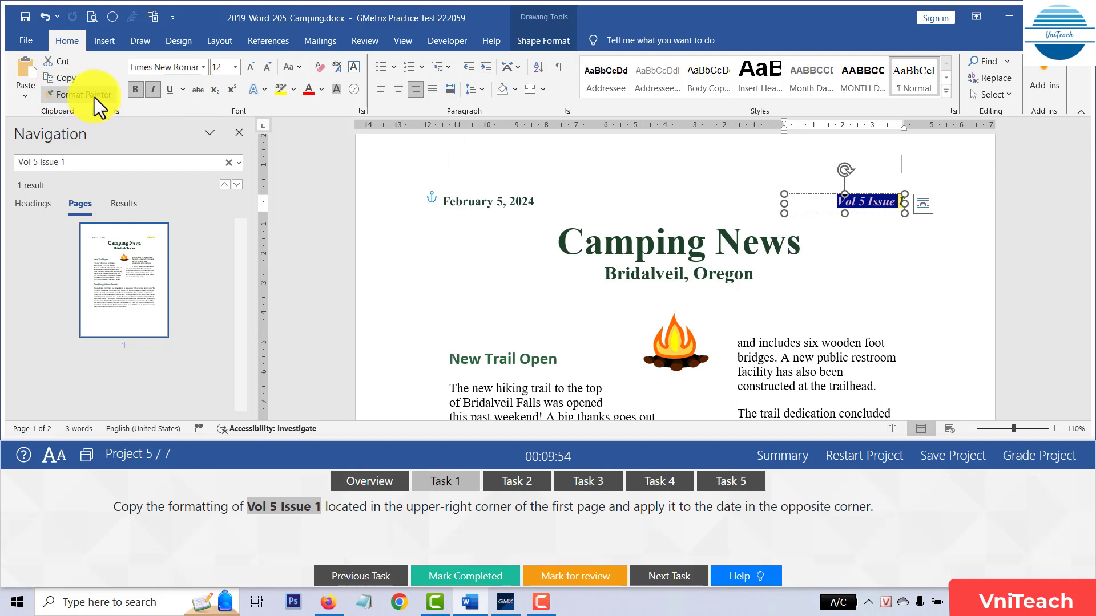
left_click(80, 94)
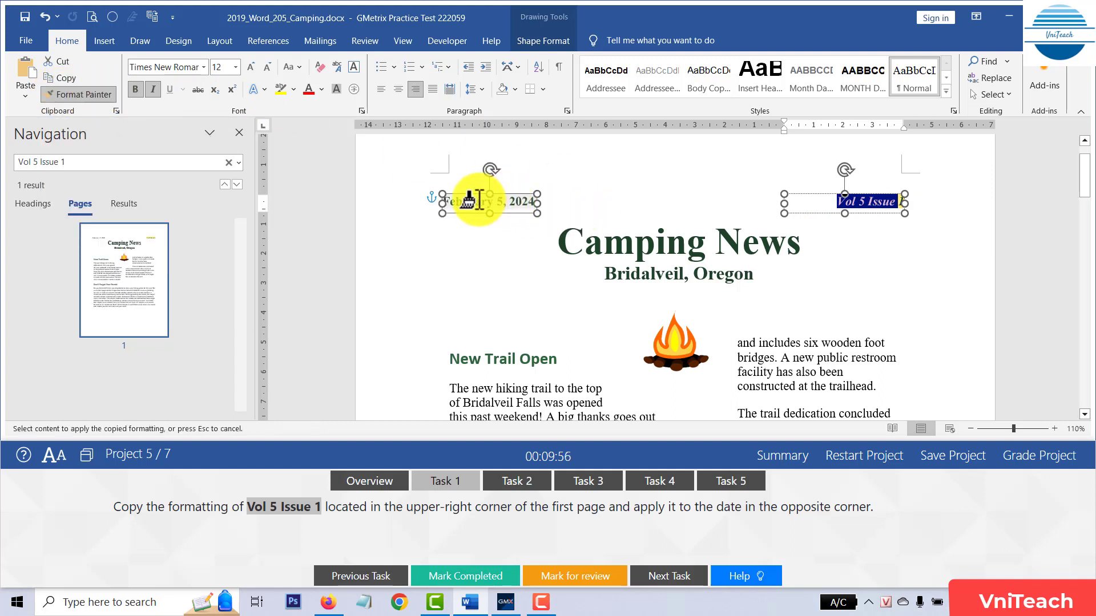
left_click_drag(468, 201, 444, 201)
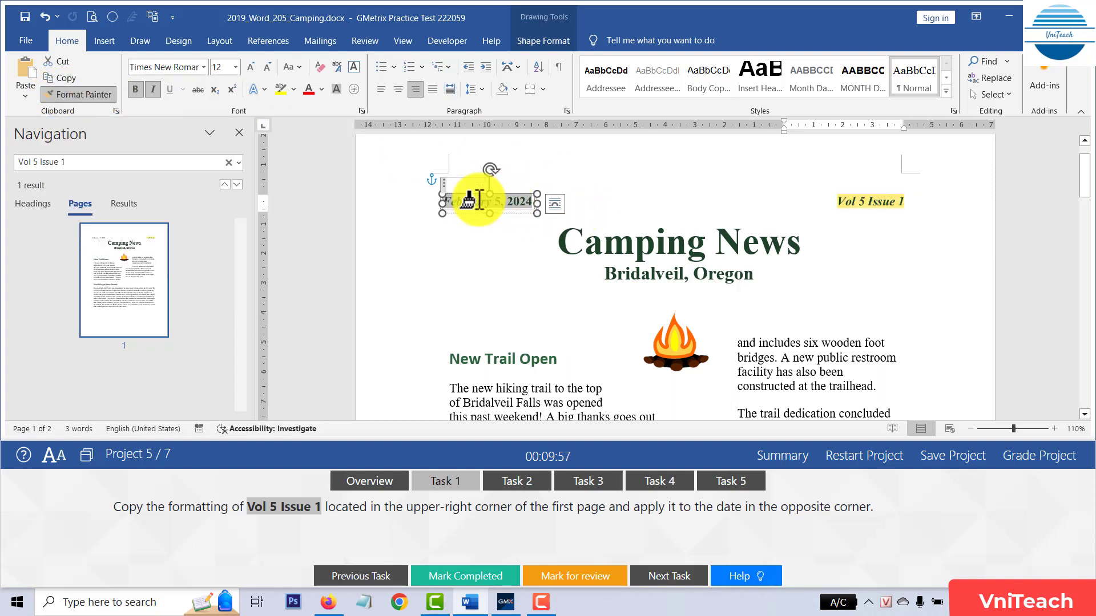
left_click(792, 338)
left_click(506, 490)
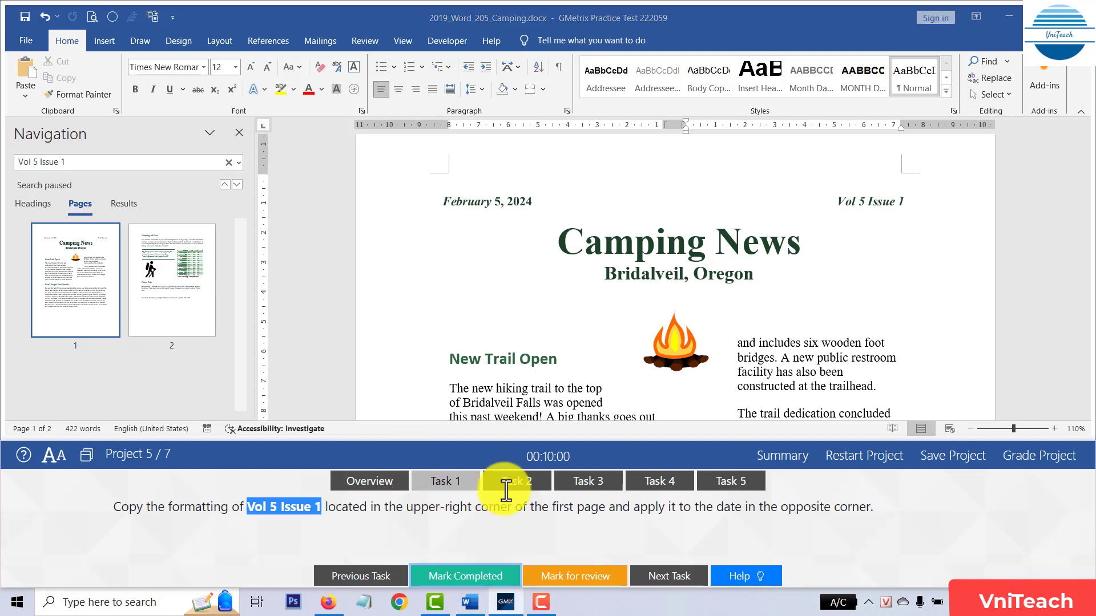
left_click(510, 484)
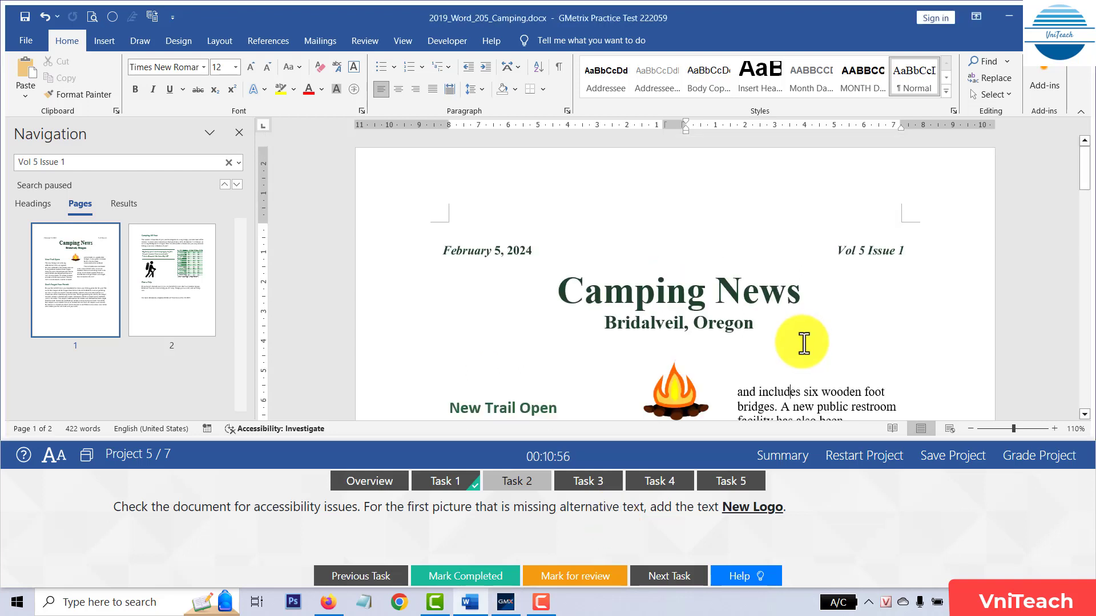
Run the accessibility check and open the description box for Picture 9, the campfire image
left_click(368, 43)
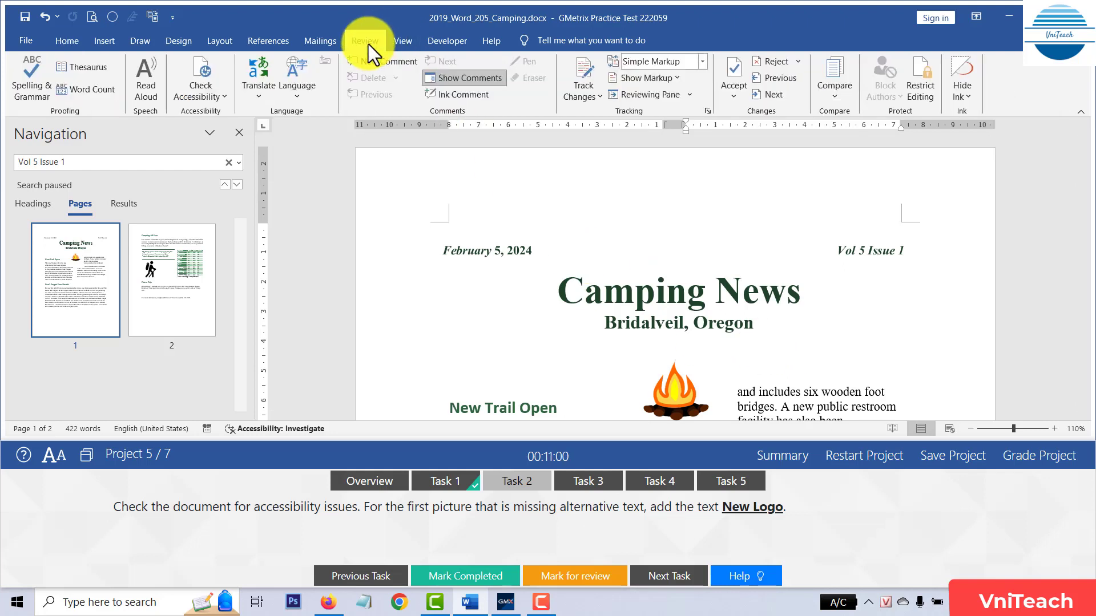
left_click(213, 97)
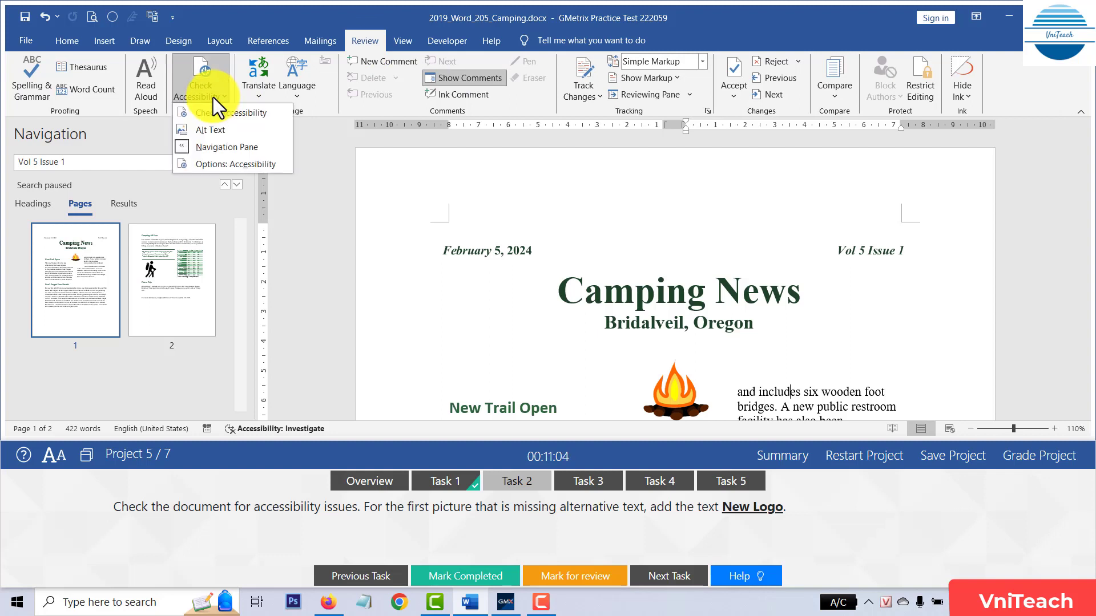
left_click(259, 115)
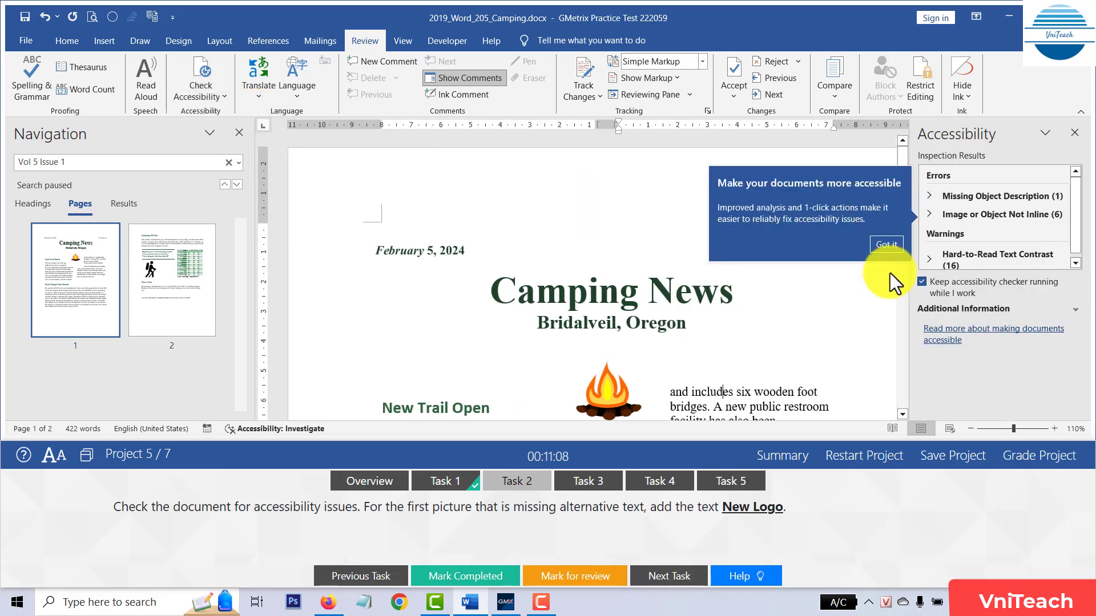
left_click(1005, 196)
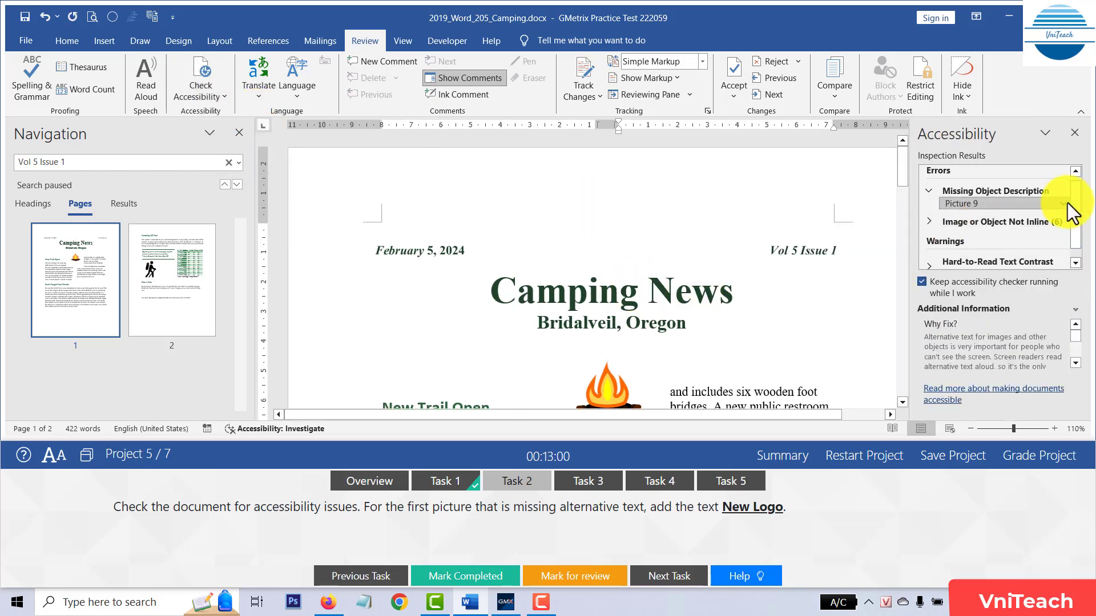
left_click(1066, 204)
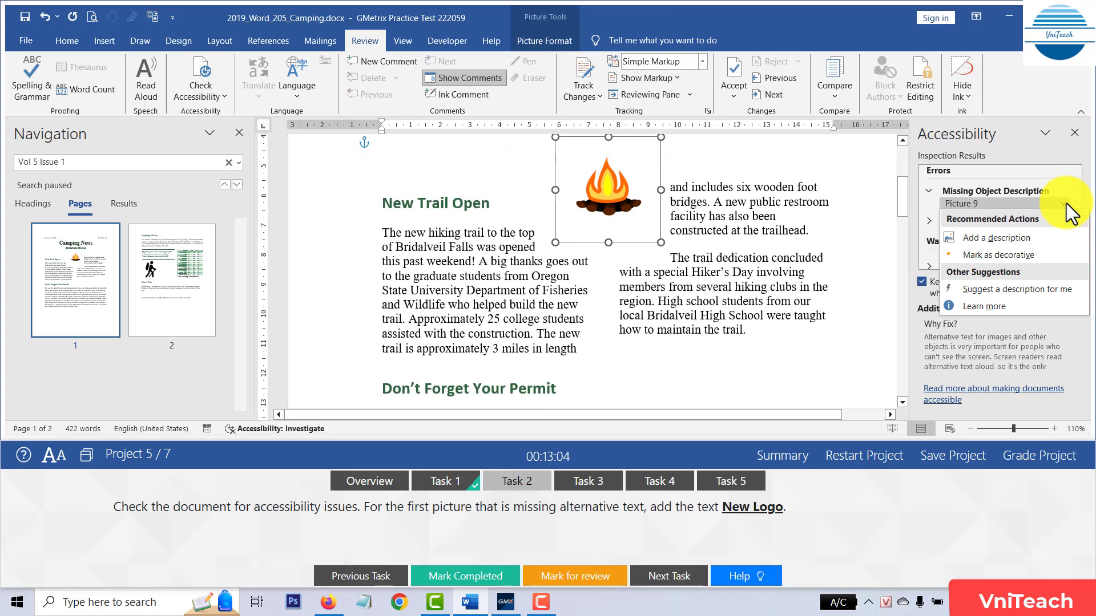
left_click(1026, 237)
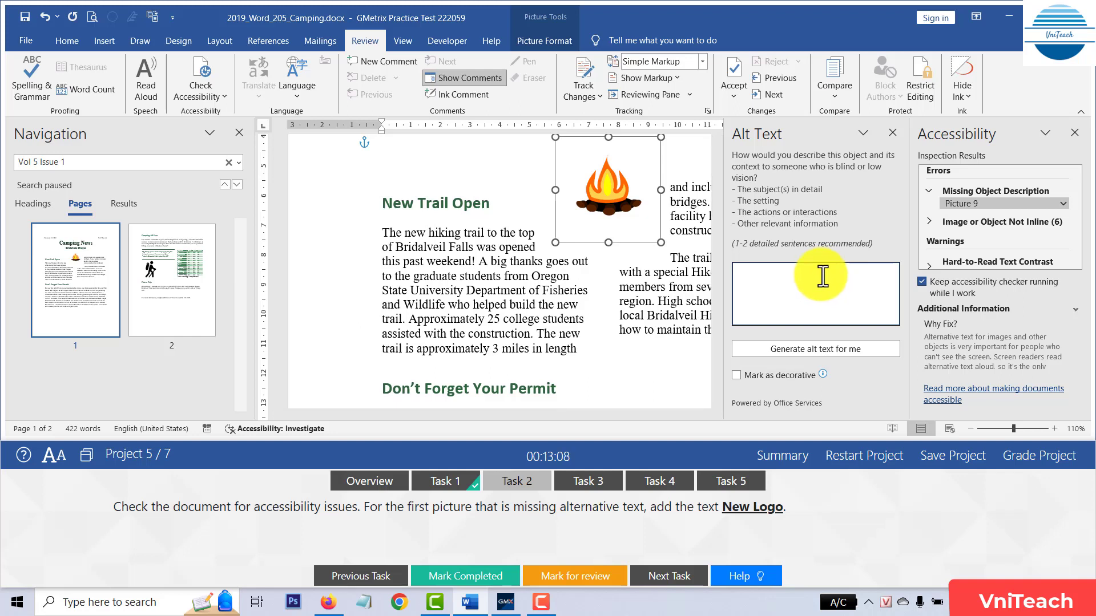
left_click(822, 277)
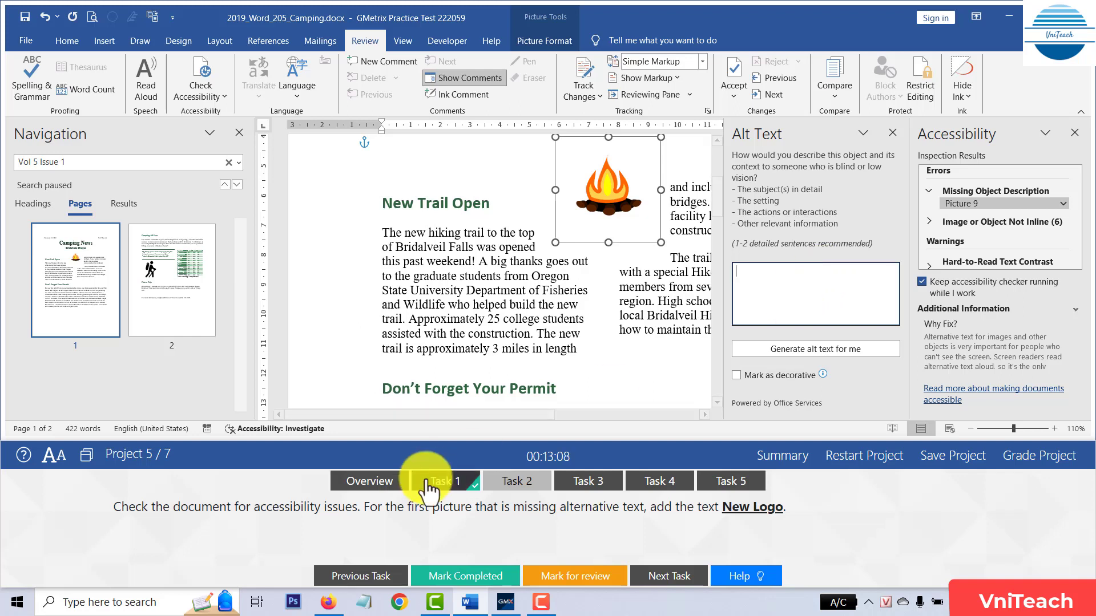
Paste 'New Logo' as the picture's alt text, close both panes, and mark the task completed
triple_click(728, 510)
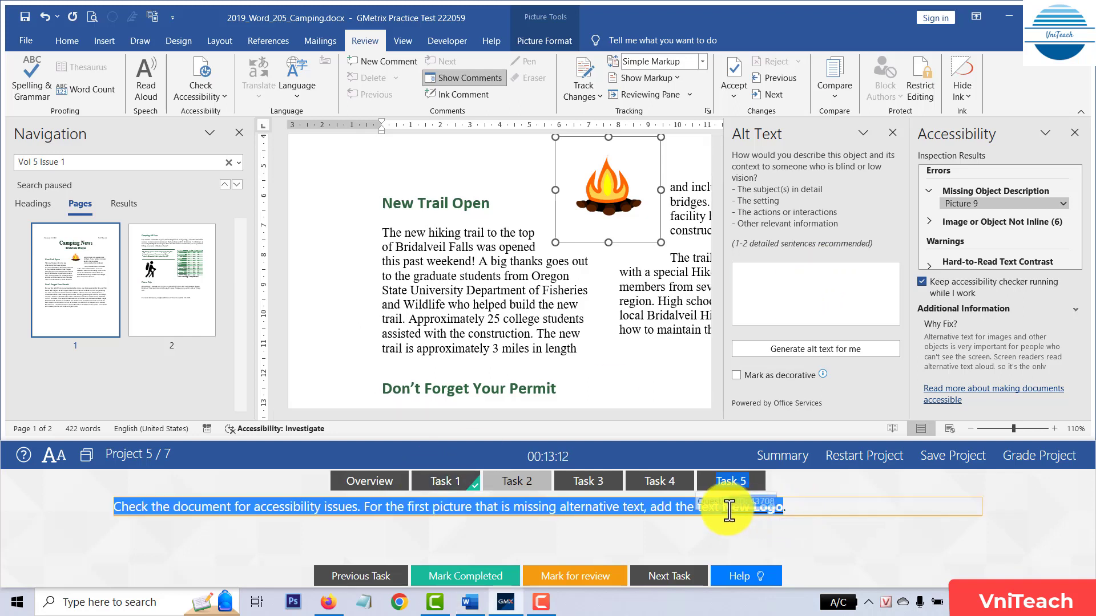
left_click(728, 509)
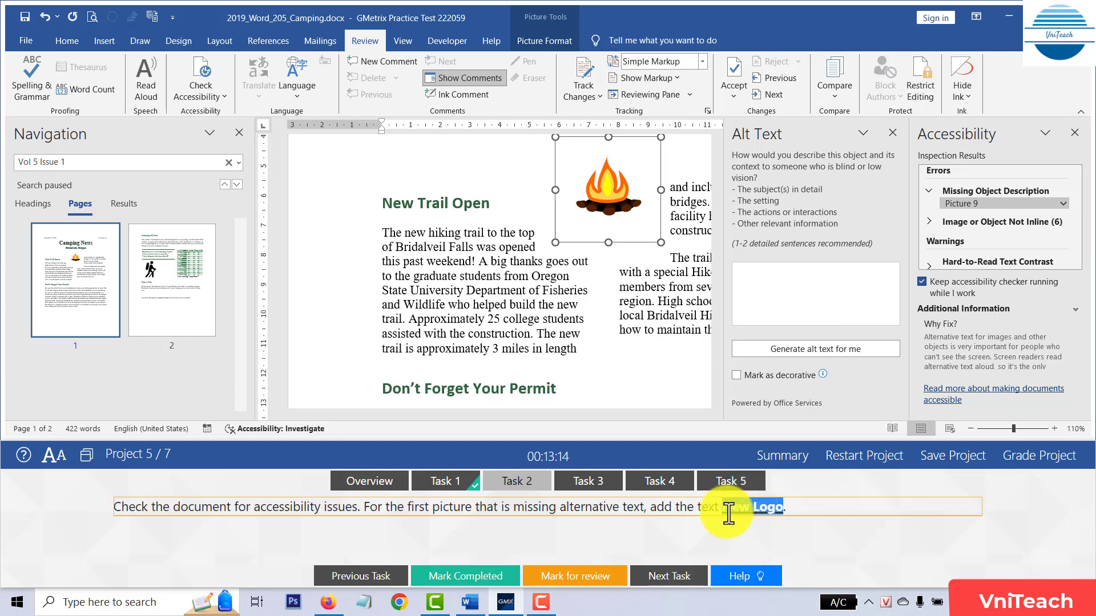
left_click(795, 266)
type("New Logo")
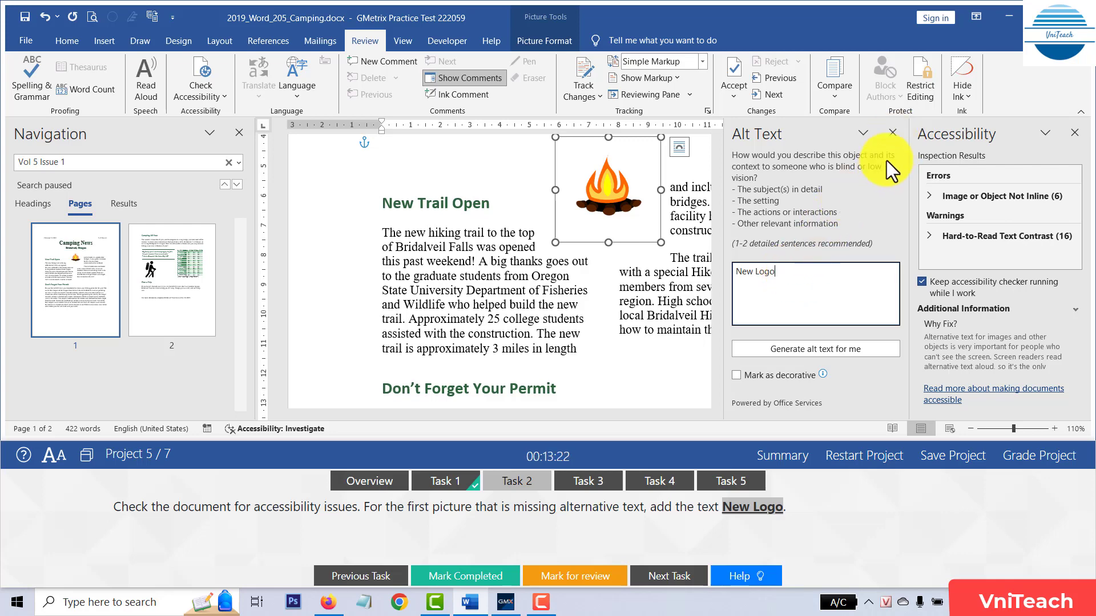
left_click(892, 132)
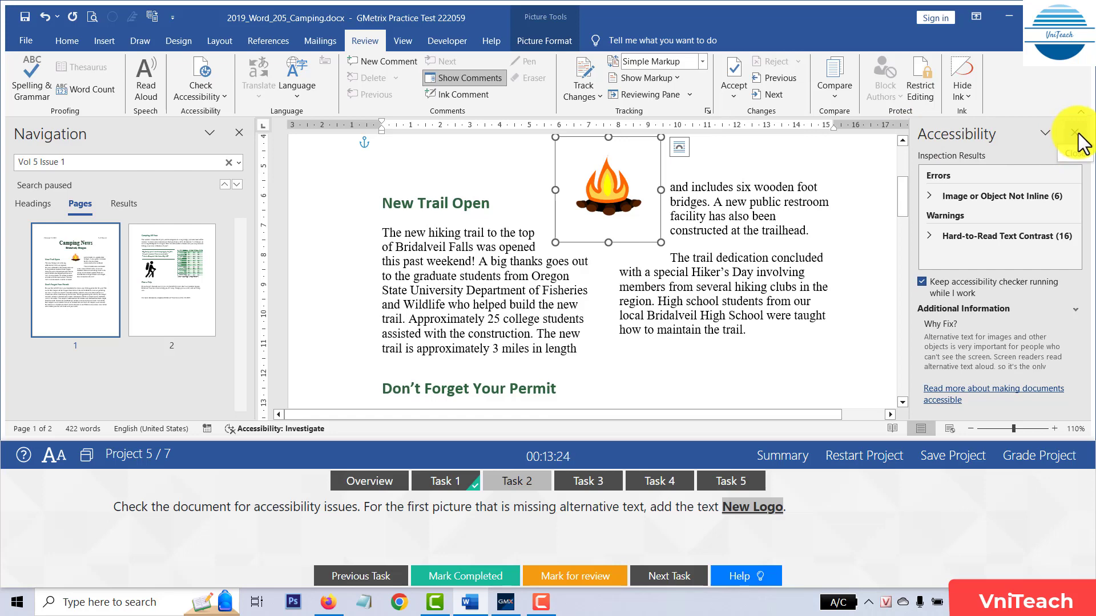
left_click(1073, 133)
left_click(826, 296)
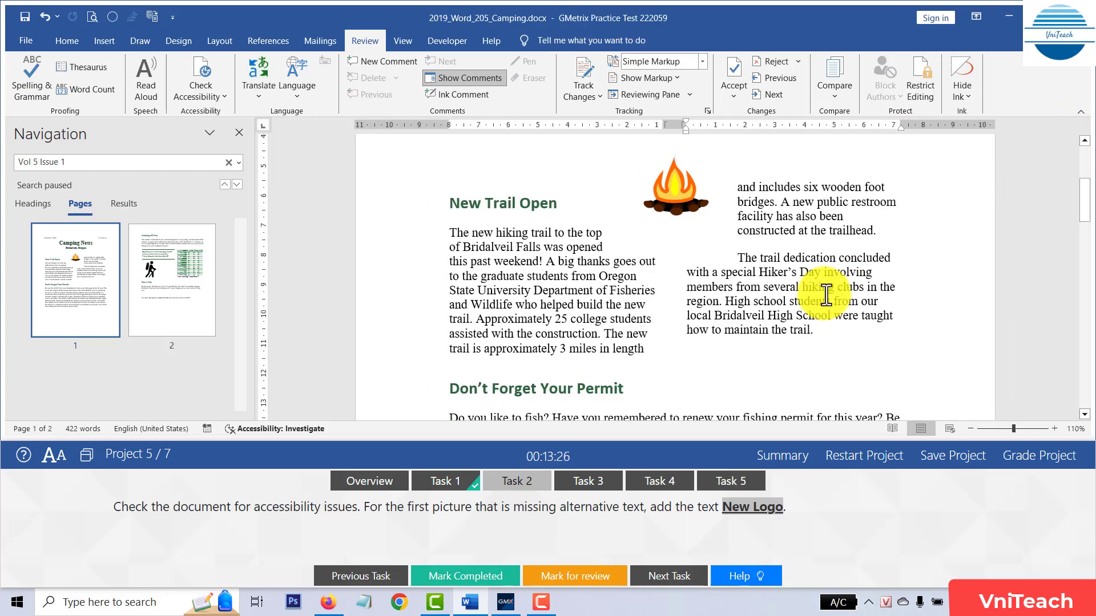
left_click(491, 577)
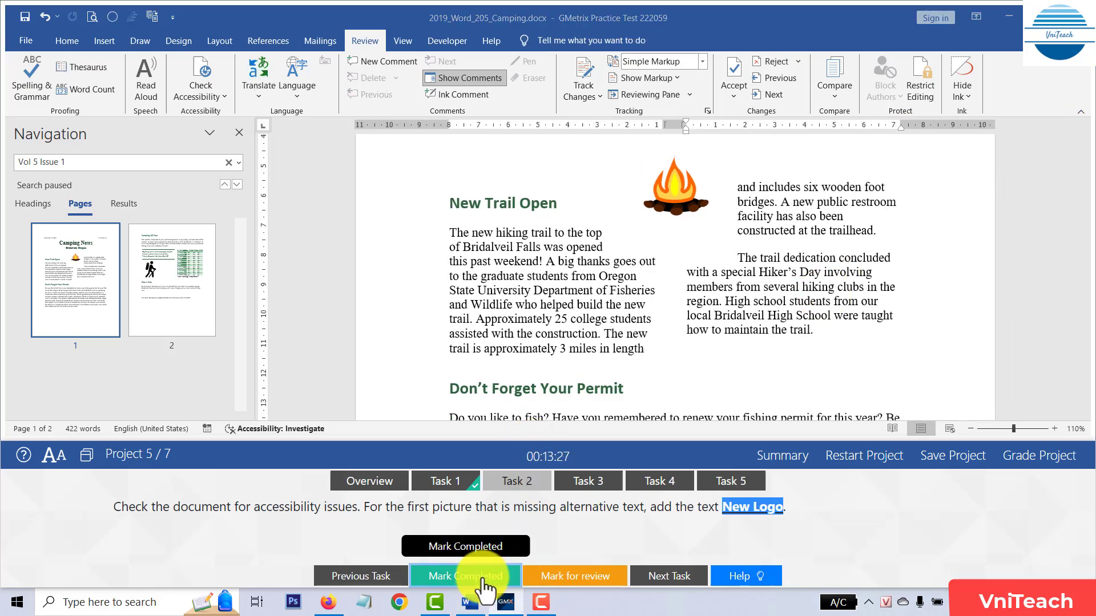
left_click(586, 485)
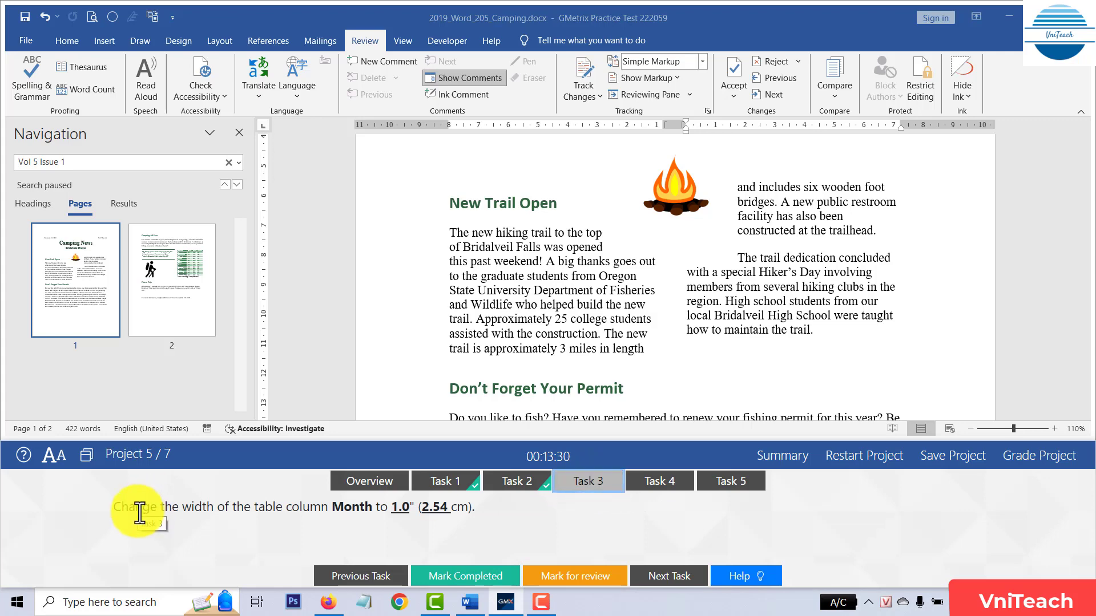
Set the Month column of the Average Temperatures table to a 2.54 cm width
left_click(584, 330)
scroll(584, 336, "down", 5)
scroll(583, 337, "down", 3)
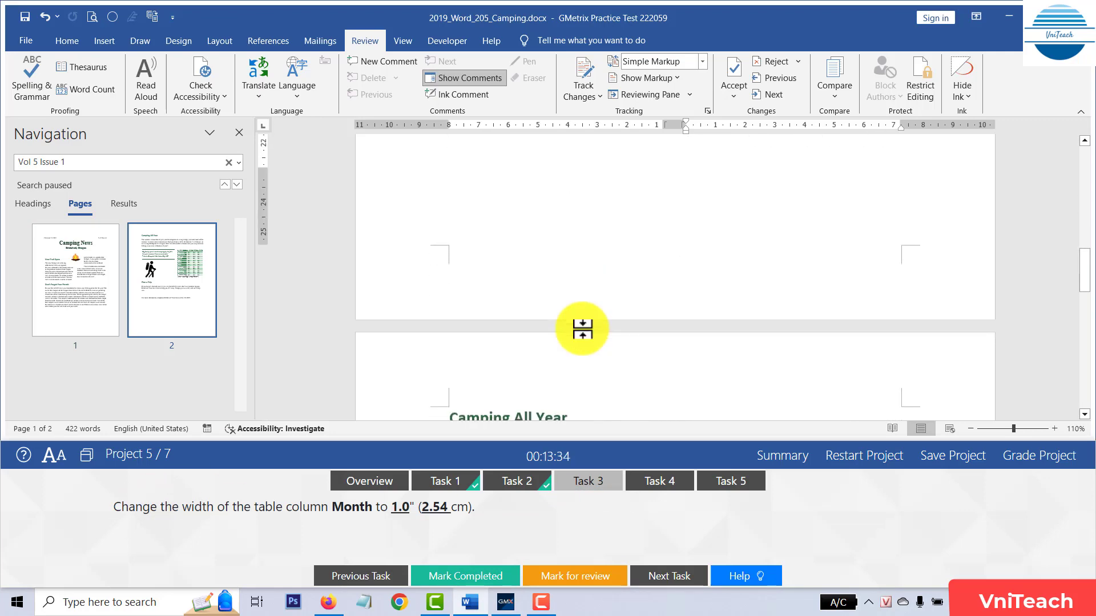
scroll(583, 337, "down", 4)
scroll(583, 329, "down", 3)
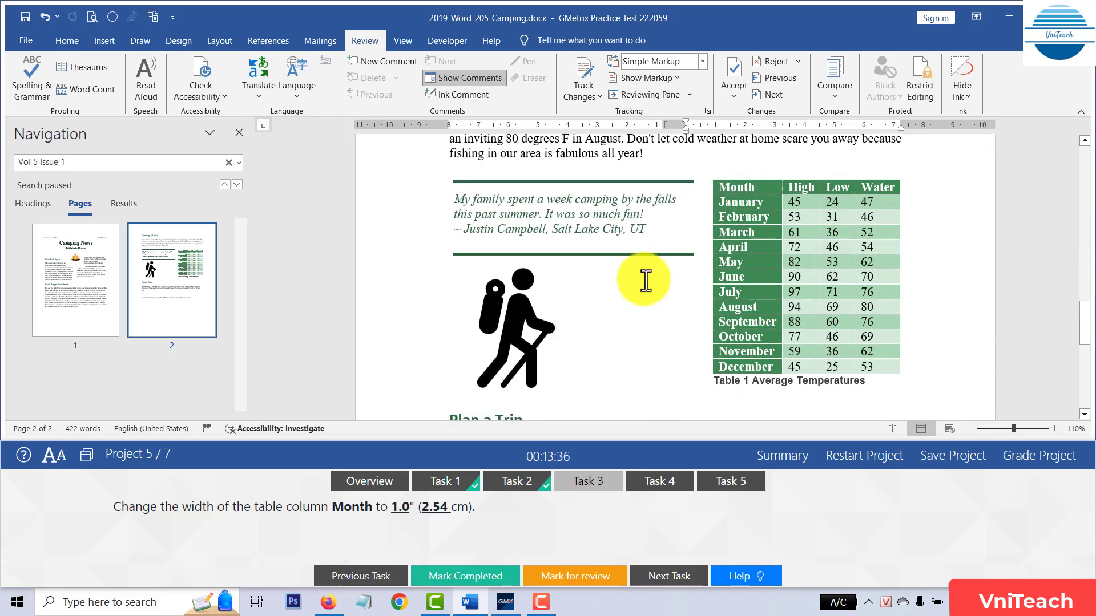
left_click(734, 173)
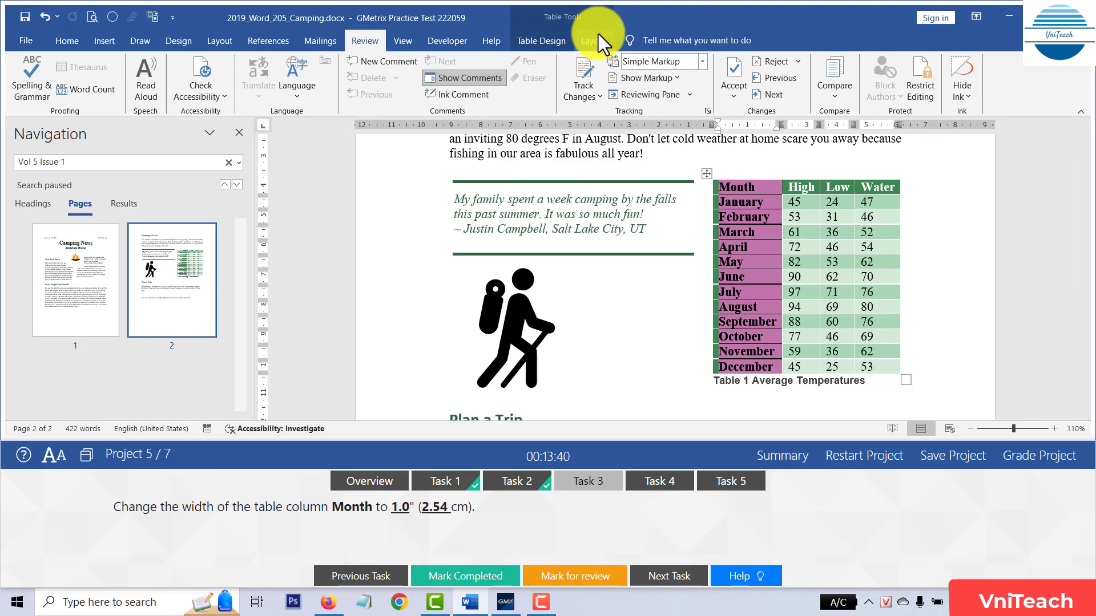
left_click(598, 35)
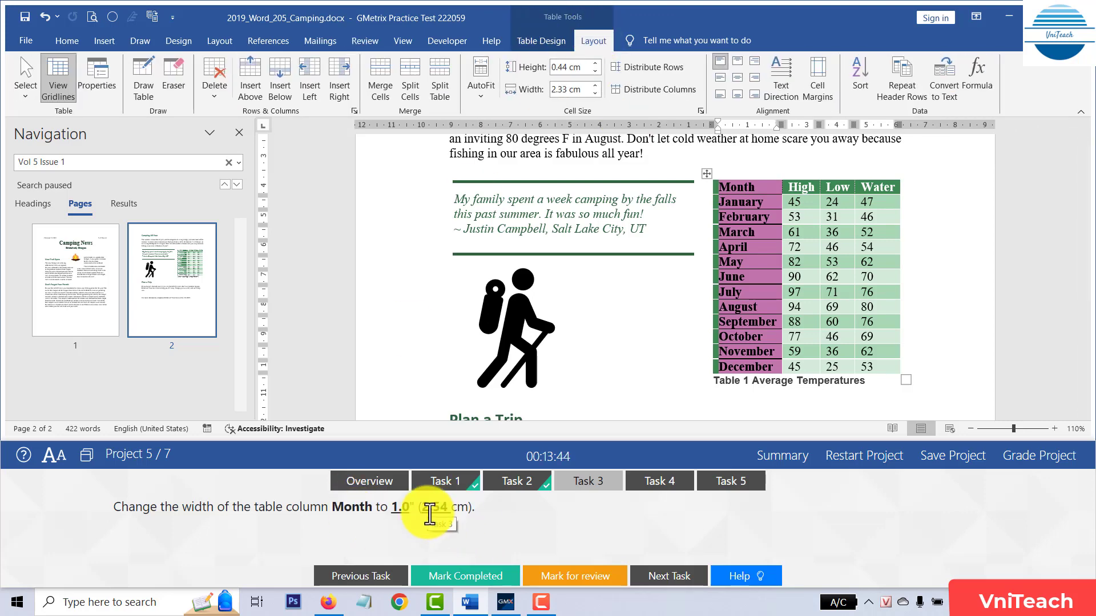
left_click(582, 91)
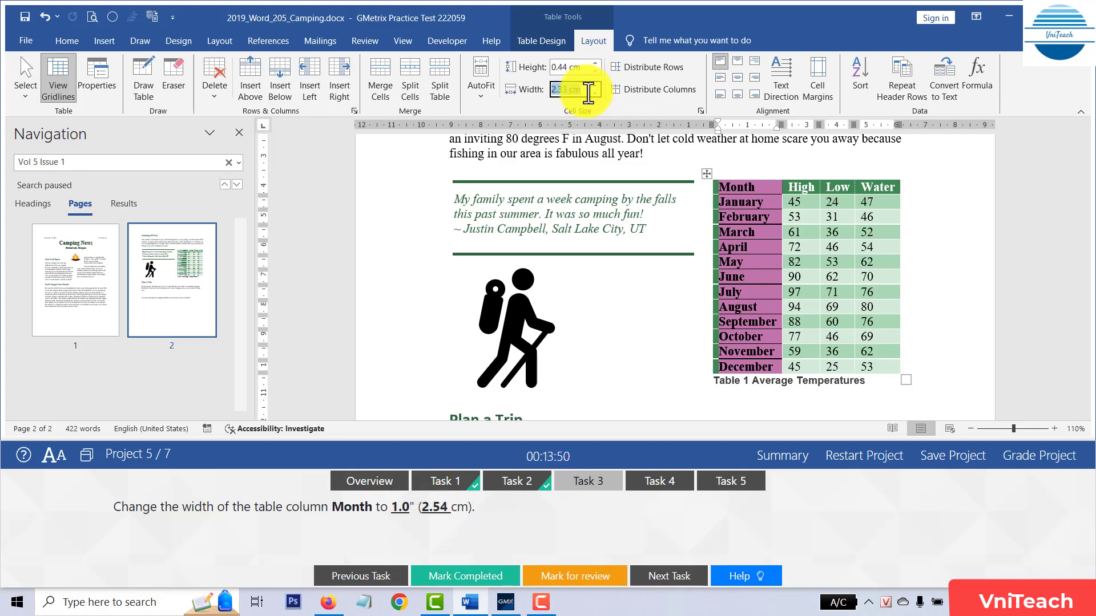
type("2.5")
type("4")
key("Return")
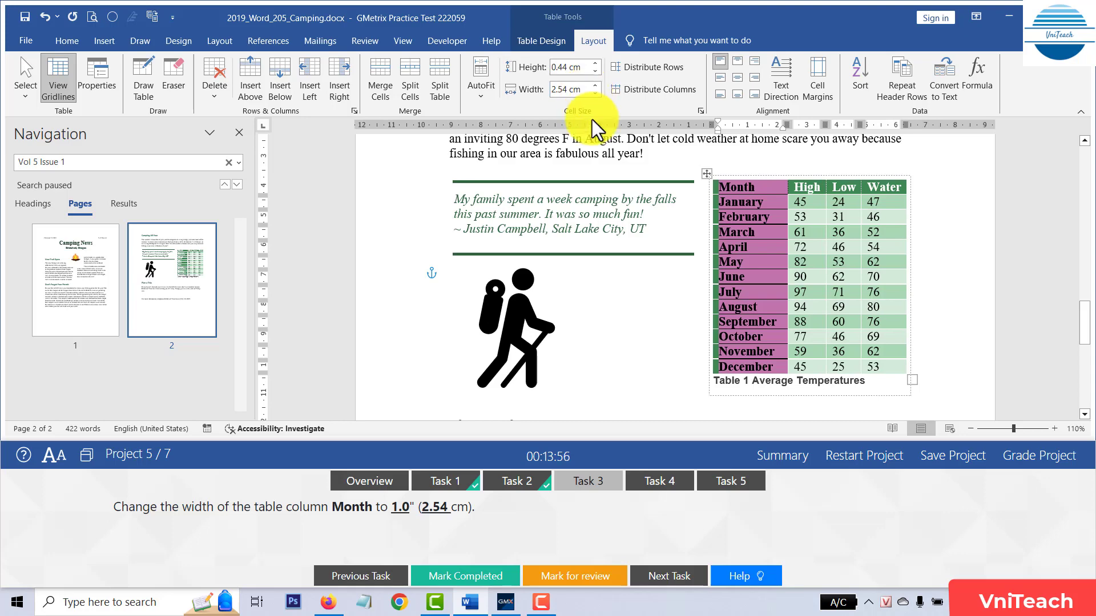
left_click(632, 161)
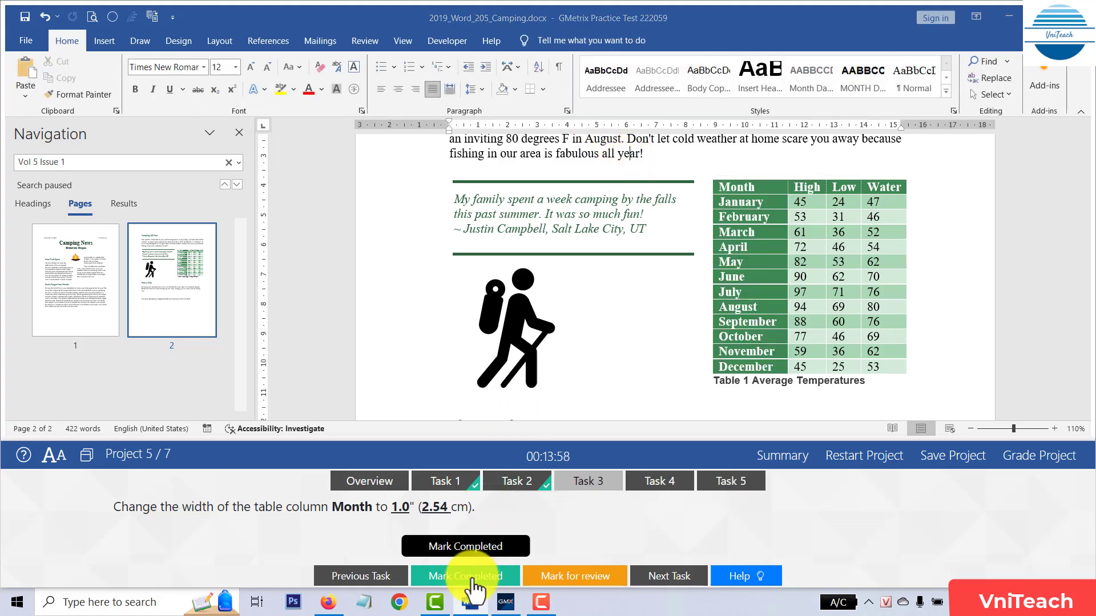
Mark the column-width task completed and place the cursor before 'Do you like to fish?'
left_click(665, 486)
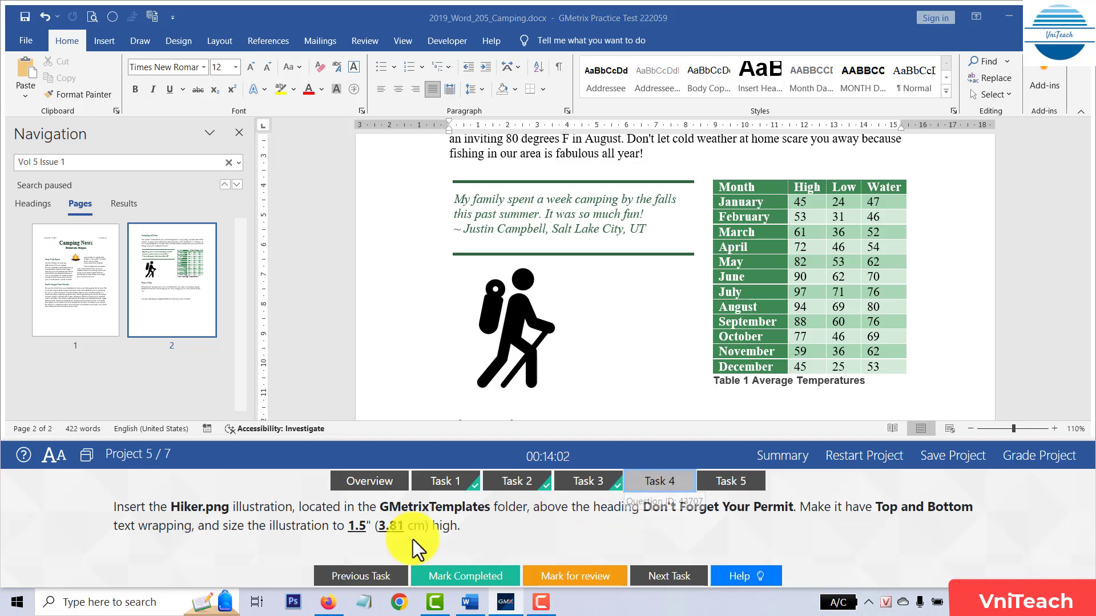
left_click(504, 530)
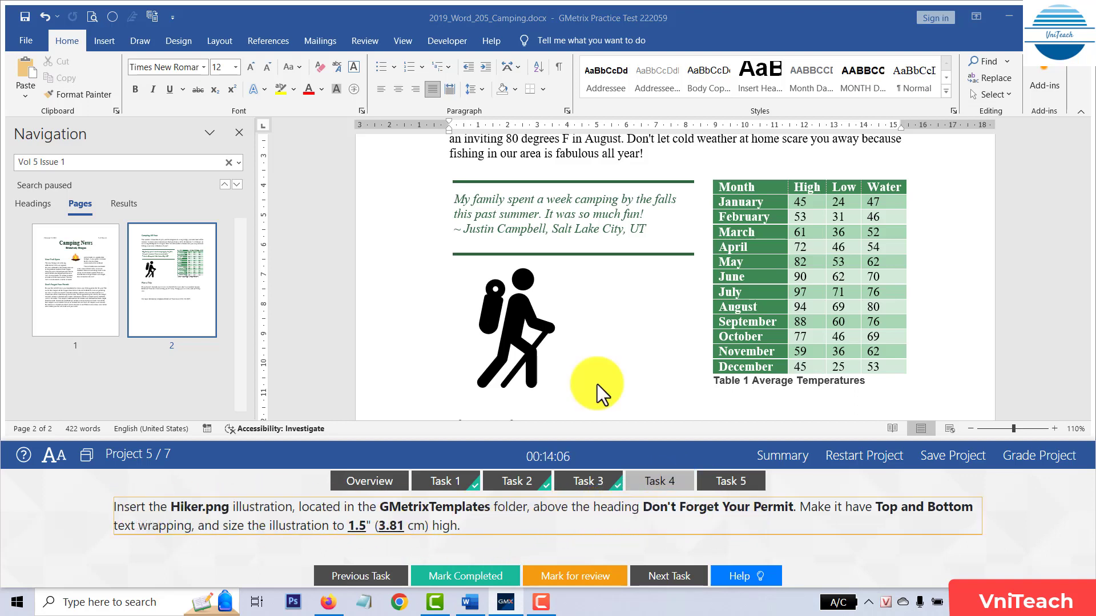
scroll(620, 256, "down", 5)
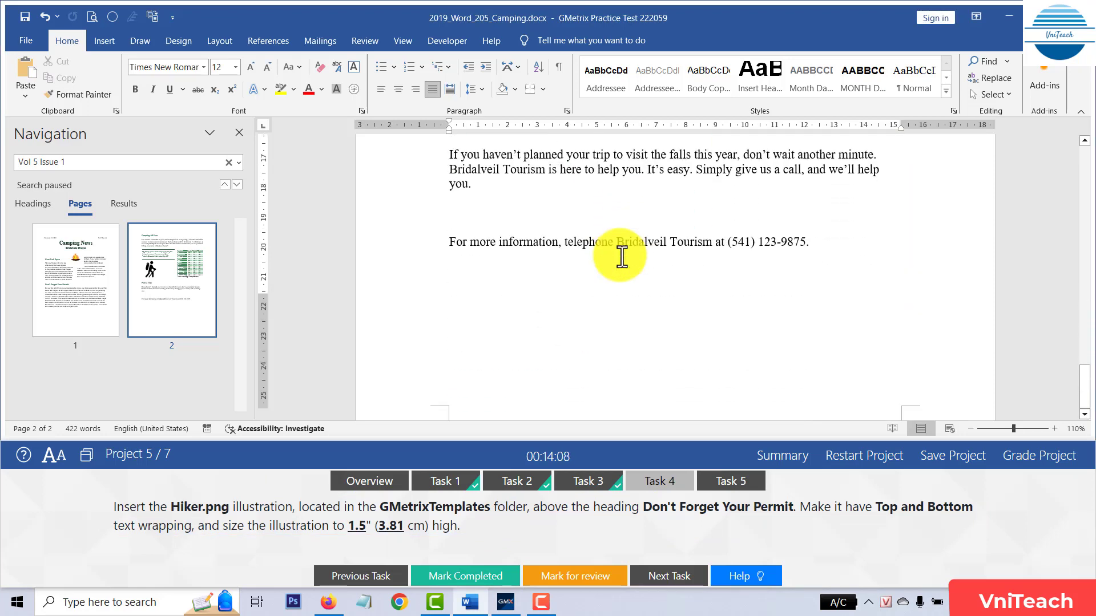
scroll(620, 256, "up", 5)
scroll(619, 256, "up", 5)
scroll(622, 256, "up", 3)
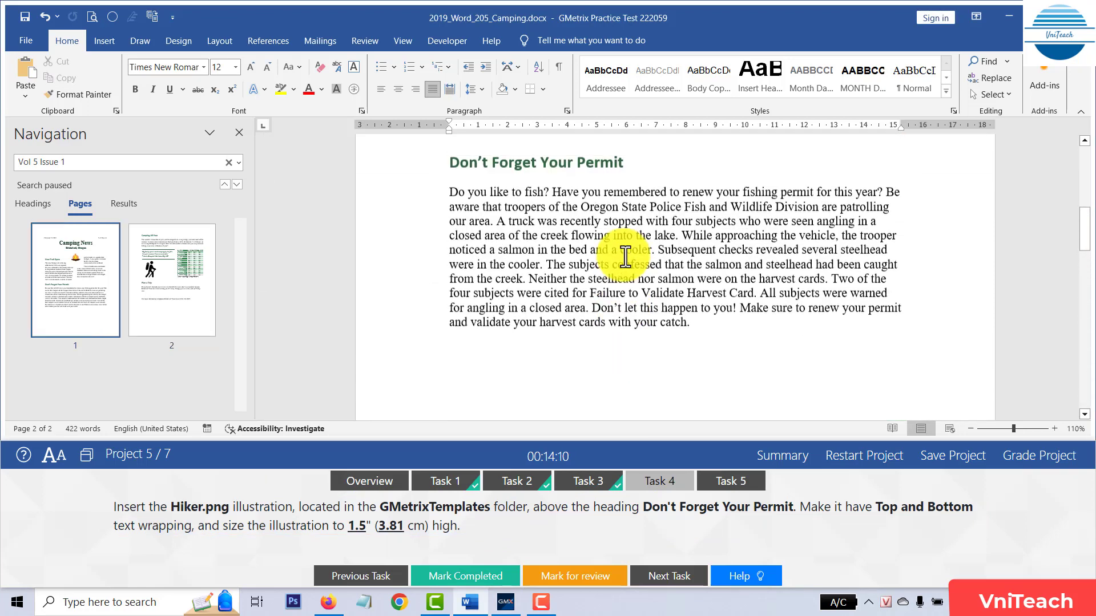
scroll(625, 257, "up", 1)
left_click(448, 228)
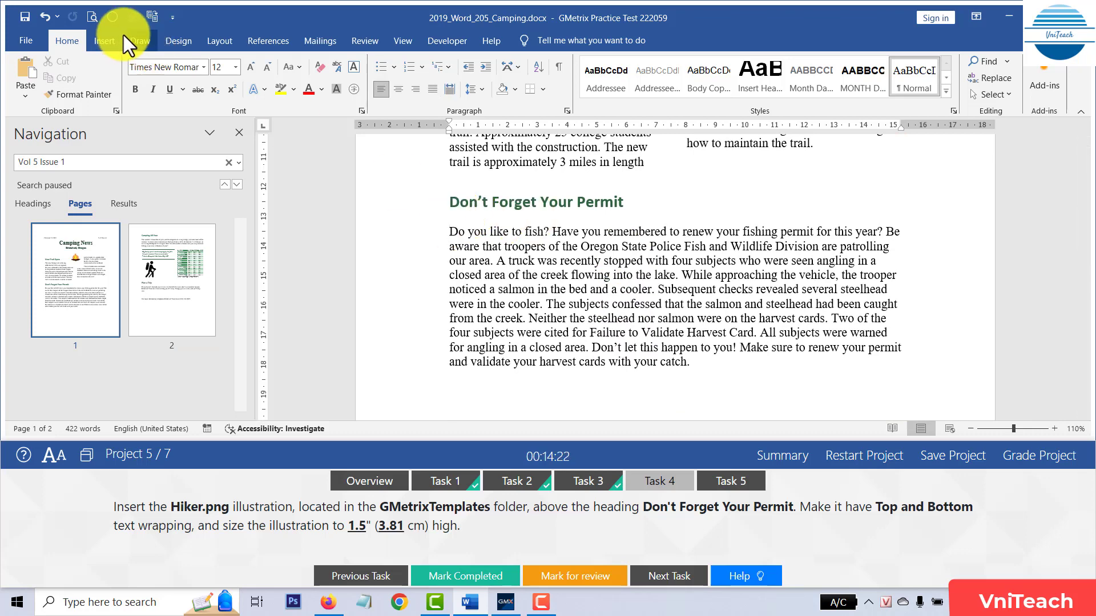
left_click(106, 38)
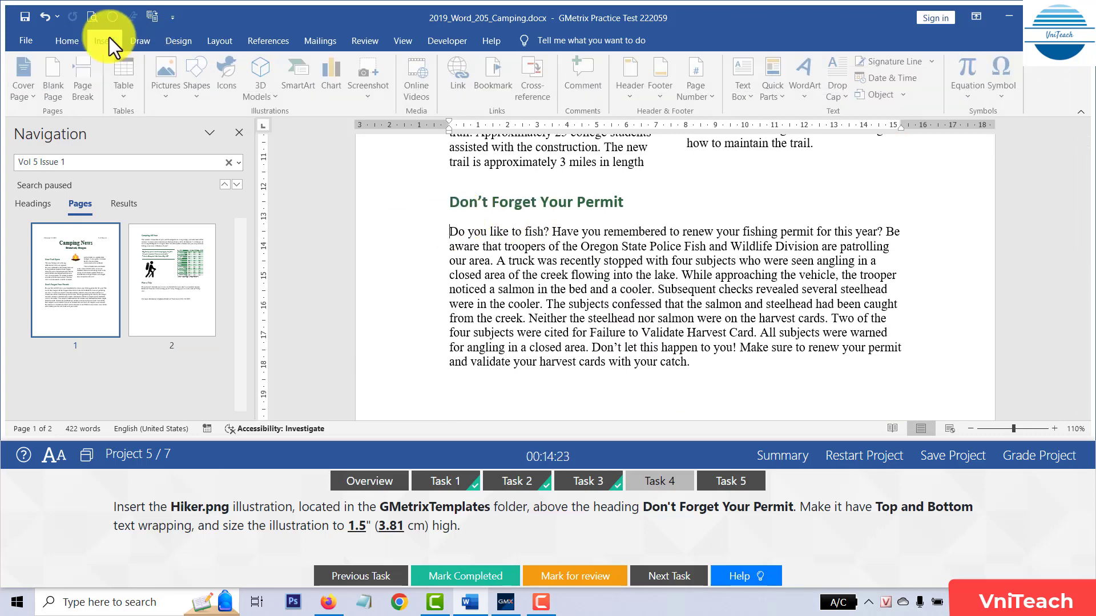
Insert Hiker.png from Documents\GMetrixTemplates at the cursor under 'Don't Forget Your Permit'
left_click(164, 98)
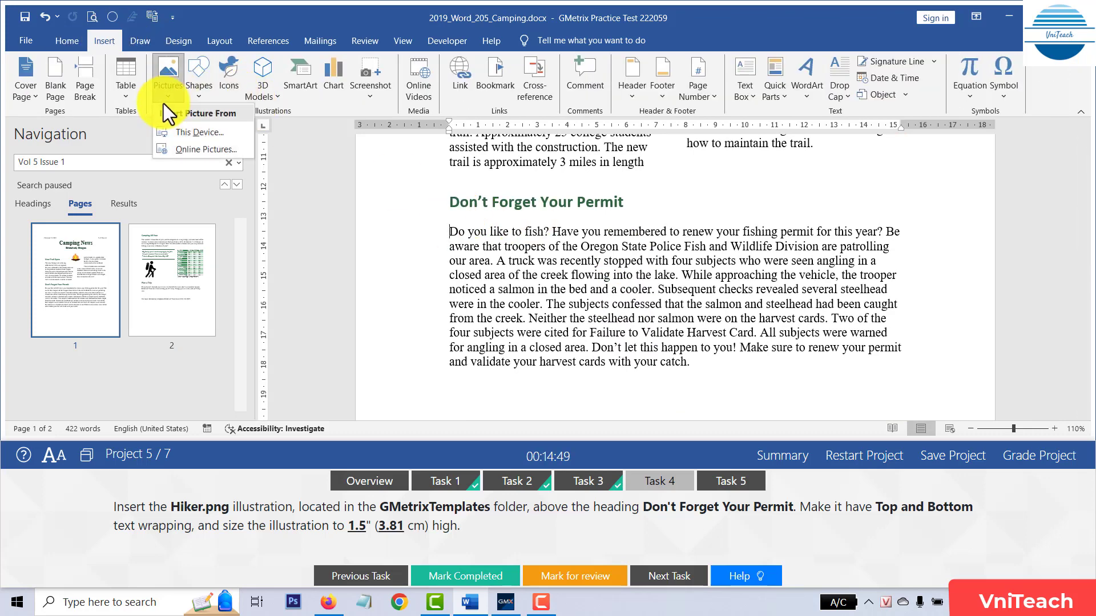
left_click(228, 136)
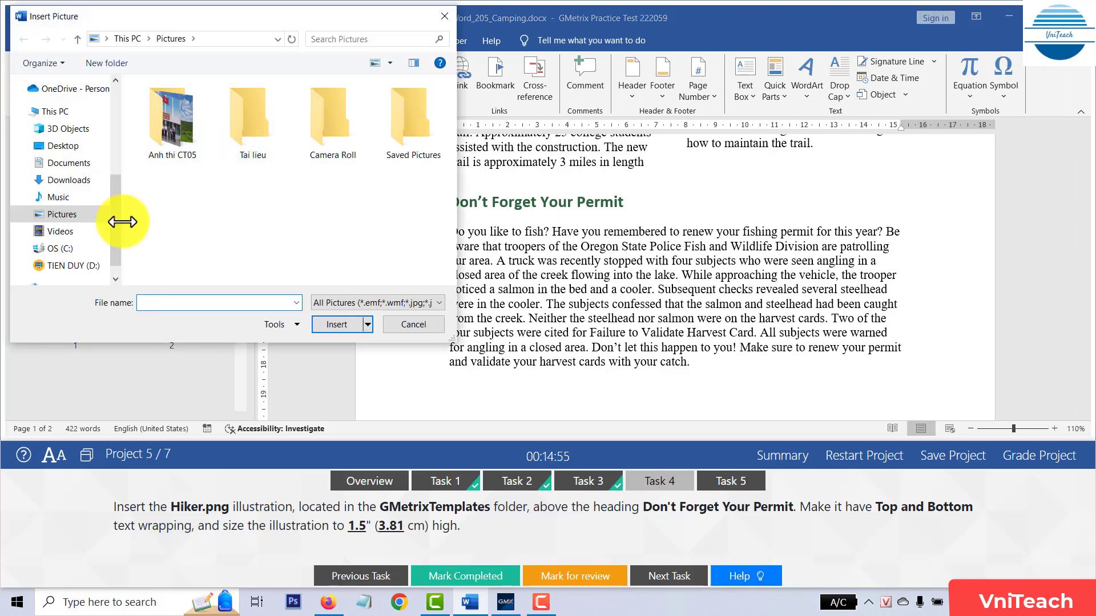
left_click(71, 165)
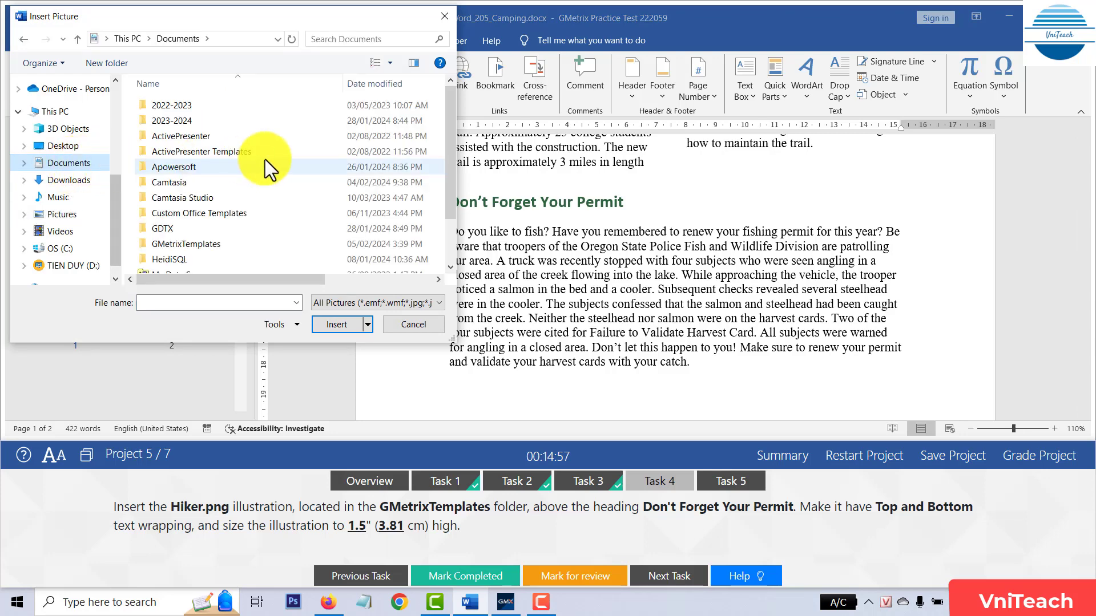
double_click(214, 242)
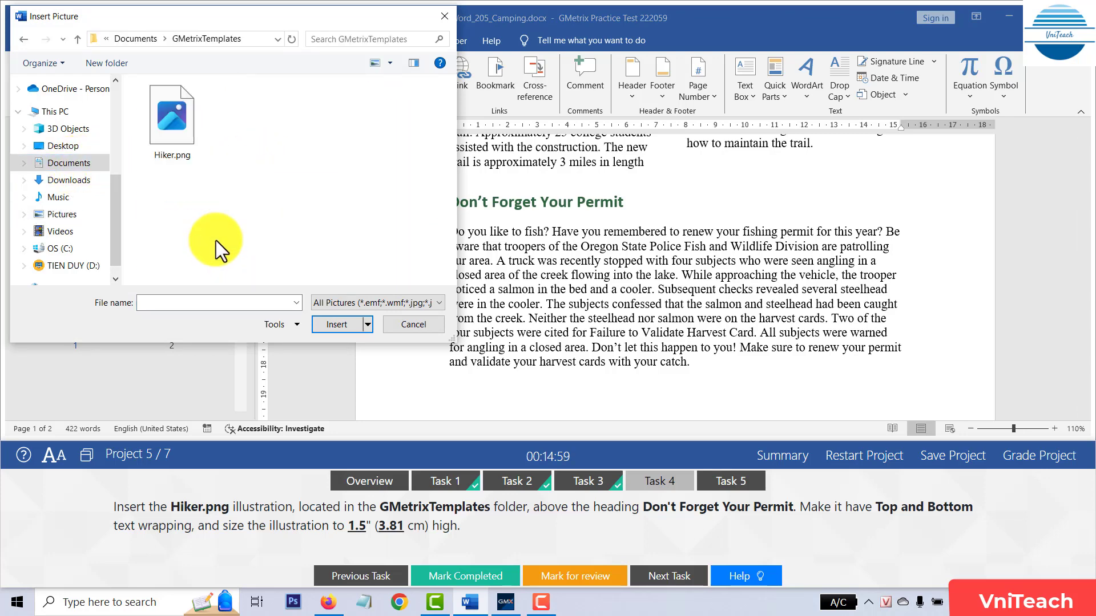
left_click(201, 135)
left_click(350, 327)
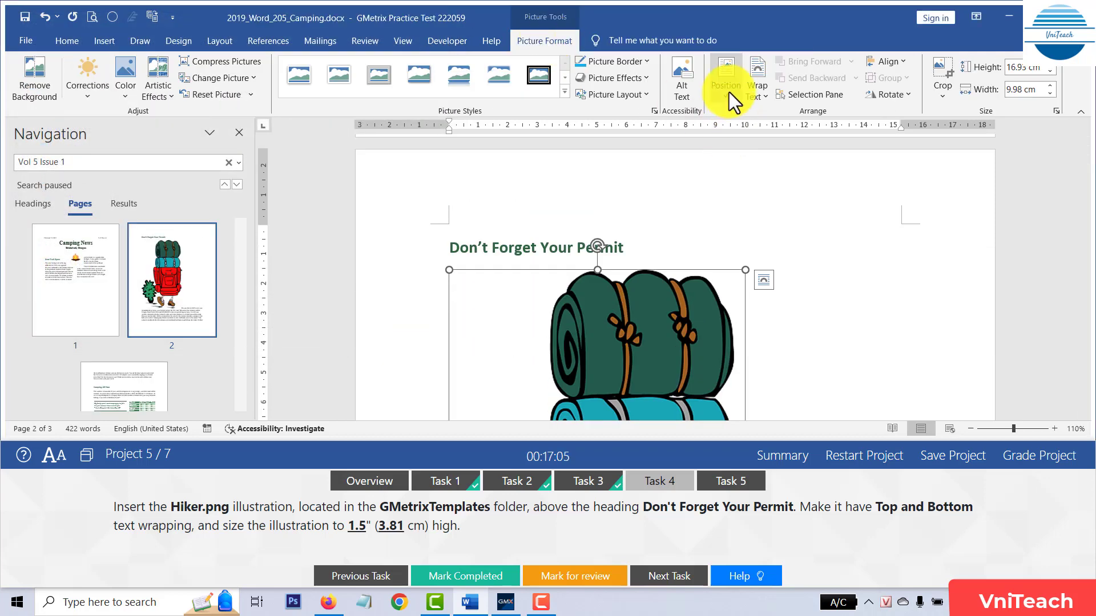
Set the Hiker picture's text wrapping to Top and bottom in the Layout dialog
left_click(728, 91)
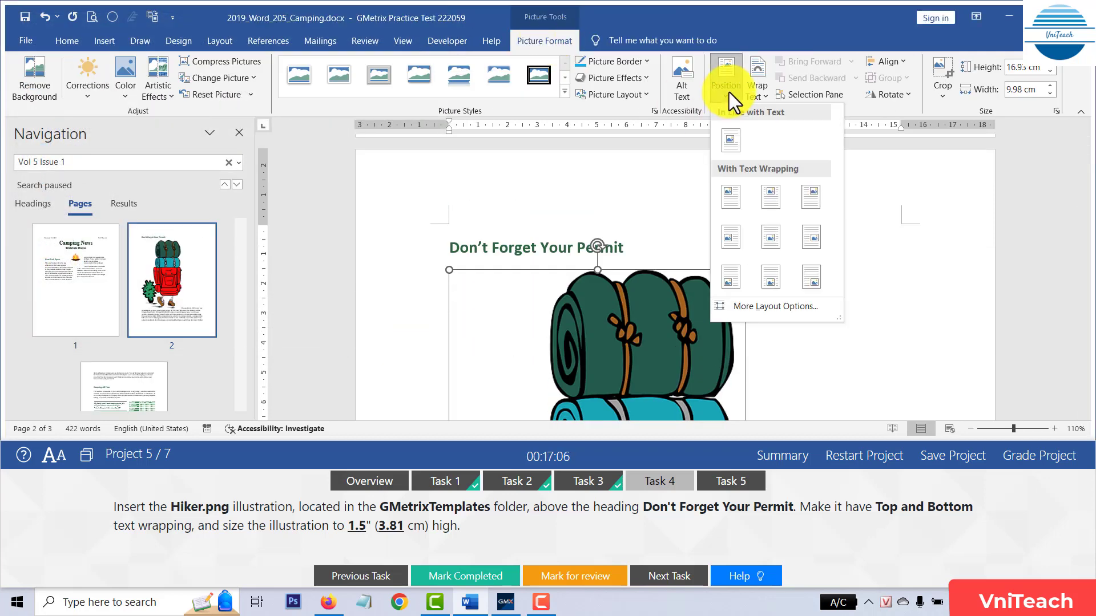
left_click(821, 307)
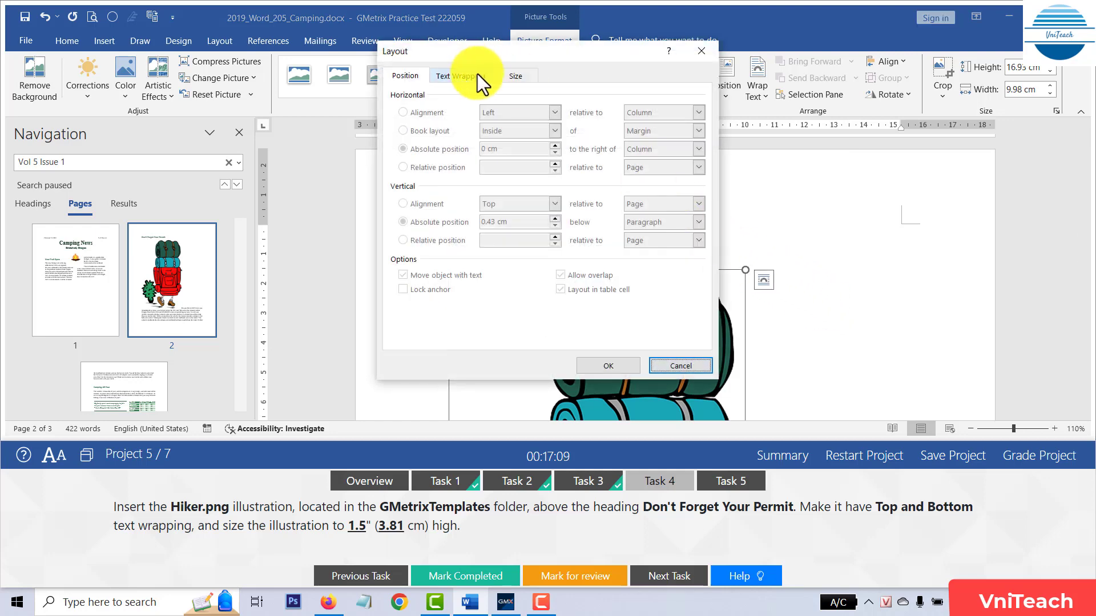
left_click(475, 74)
left_click(680, 127)
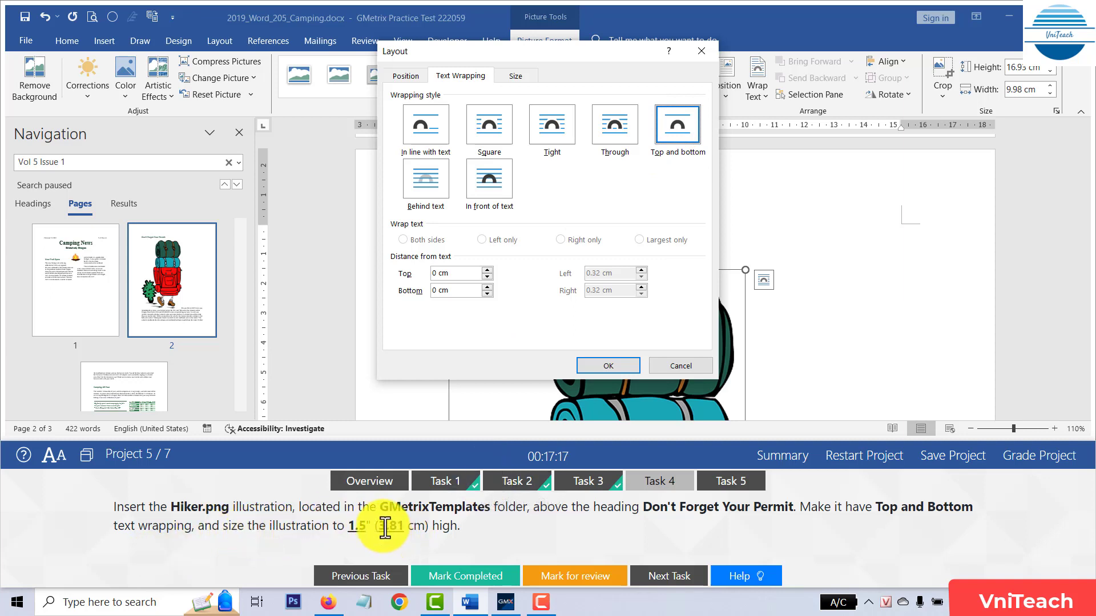
Replace the 16.93 cm absolute height with 3.81 cm on the Size tab
left_click_drag(379, 526, 425, 526)
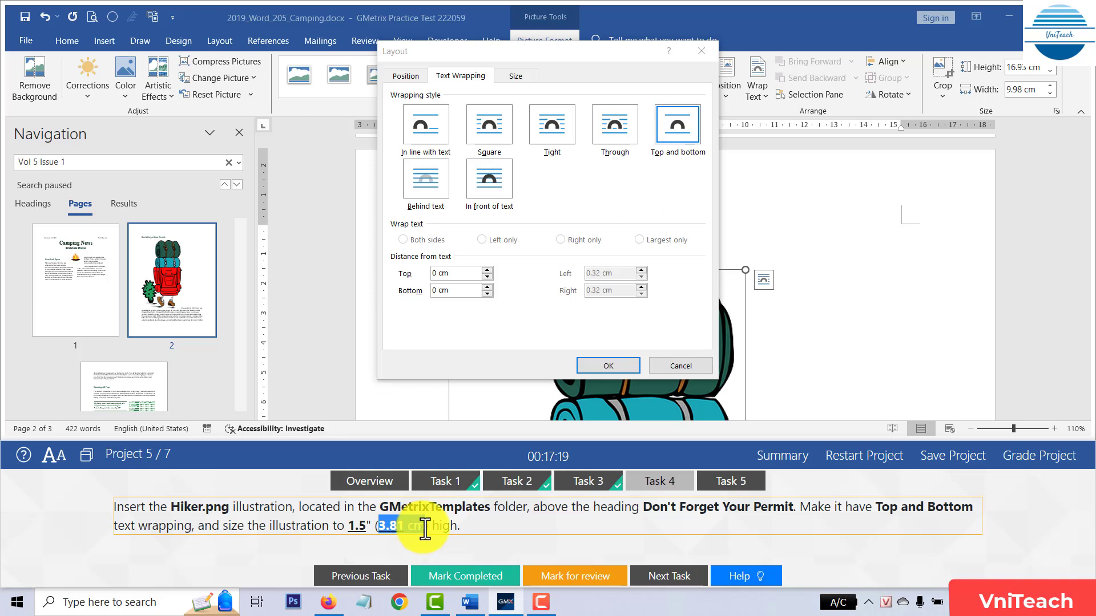
left_click(519, 71)
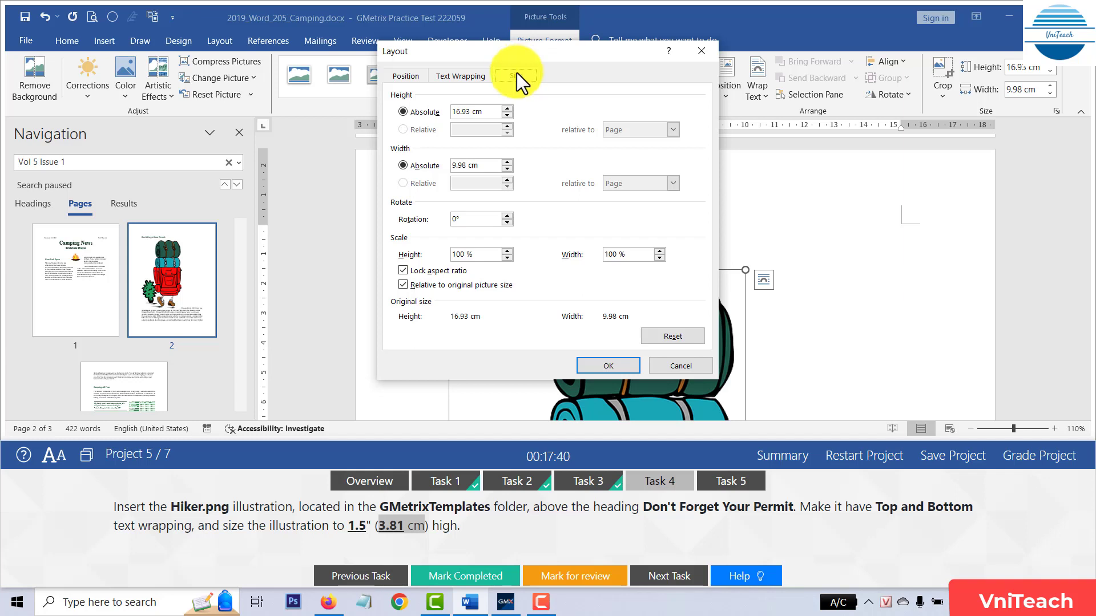
left_click_drag(489, 111, 394, 112)
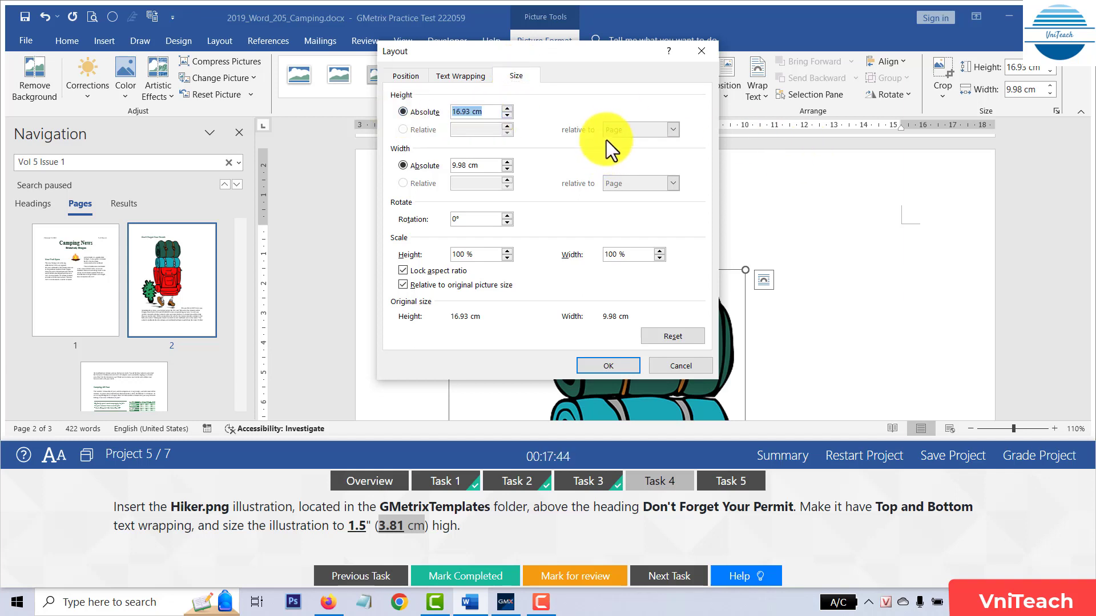
type("3.81 cm")
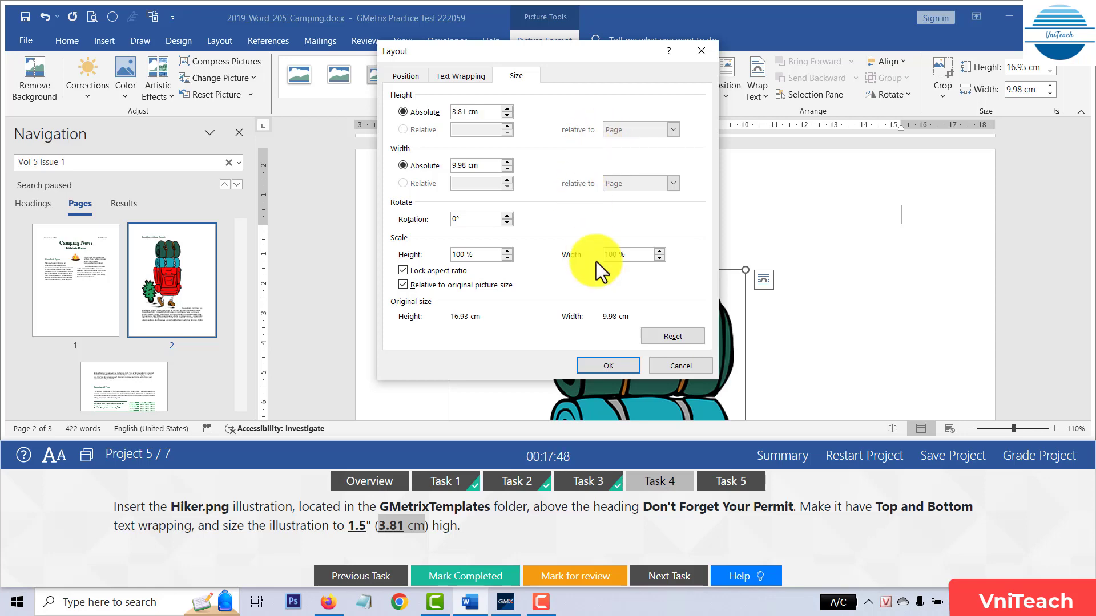
Apply the 3.81 cm height to the Hiker picture and mark the picture task completed
left_click(619, 367)
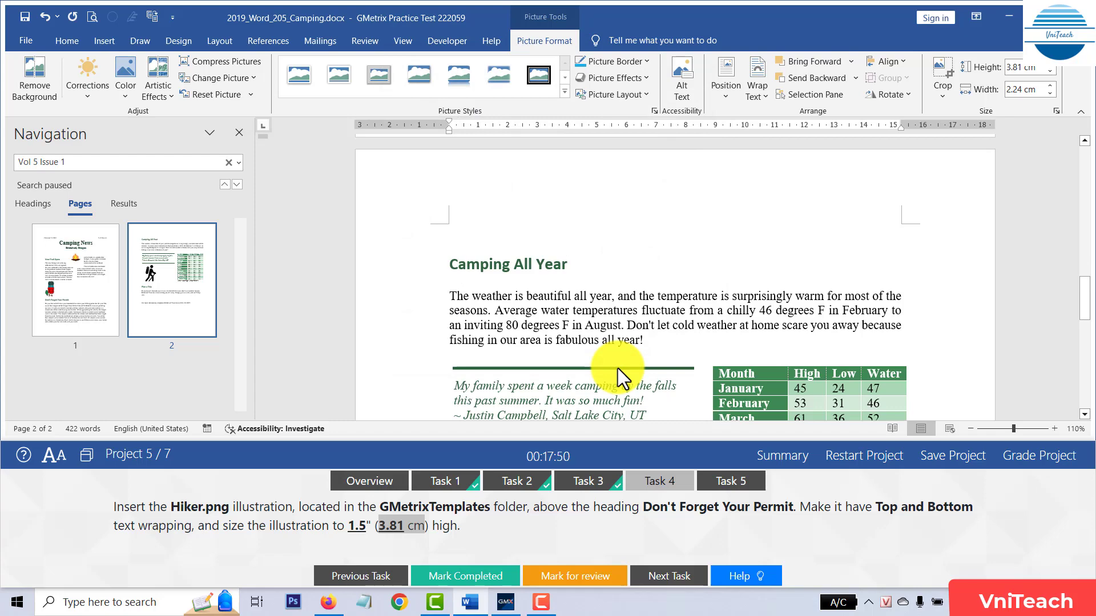
scroll(618, 365, "down", 5)
scroll(618, 365, "down", 2)
scroll(619, 365, "down", 3)
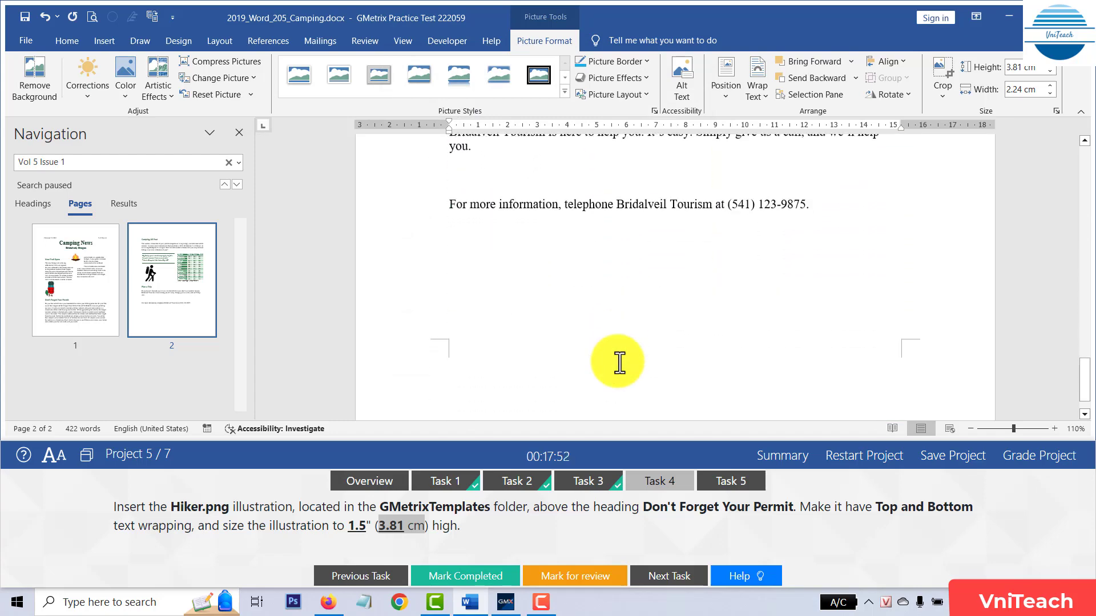
scroll(617, 361, "up", 3)
scroll(618, 361, "up", 5)
scroll(617, 362, "up", 5)
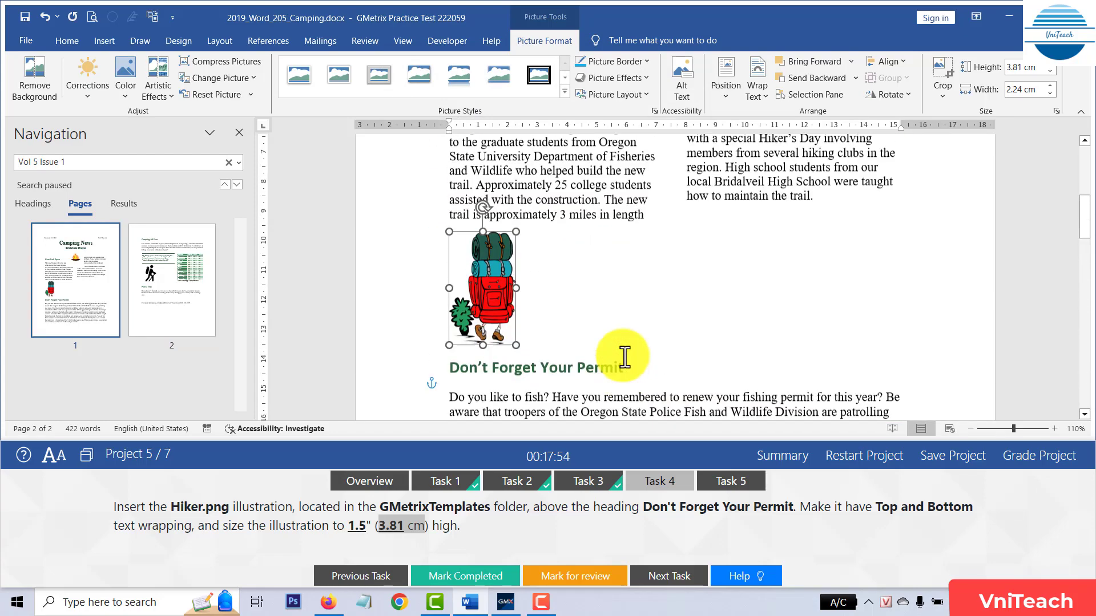
scroll(622, 359, "up", 2)
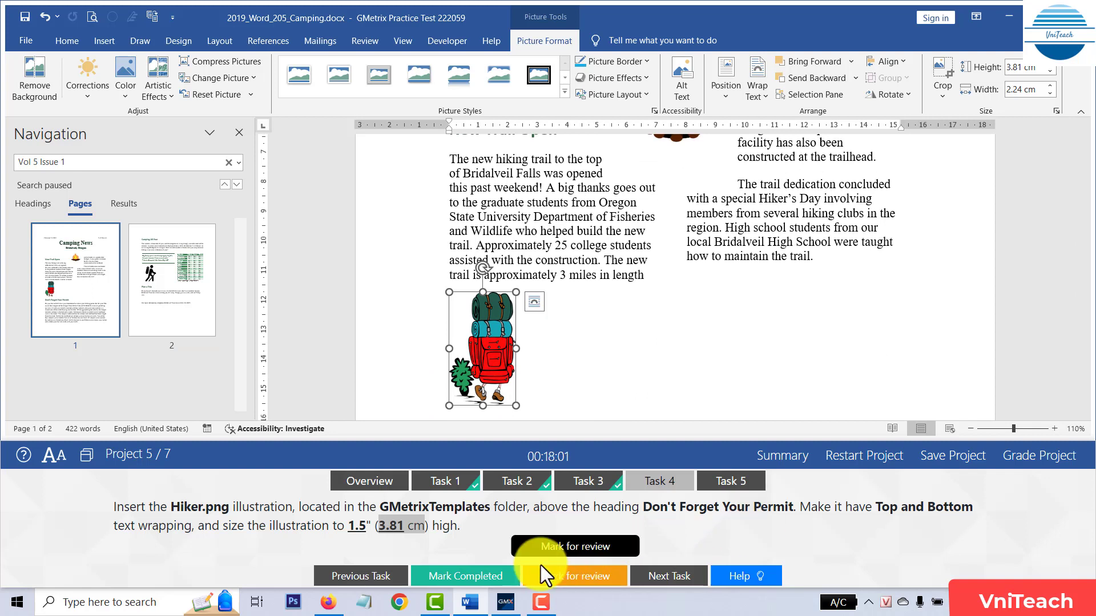
left_click(479, 576)
Open the Task 5 SmartArt instructions and scroll through the document
left_click(738, 490)
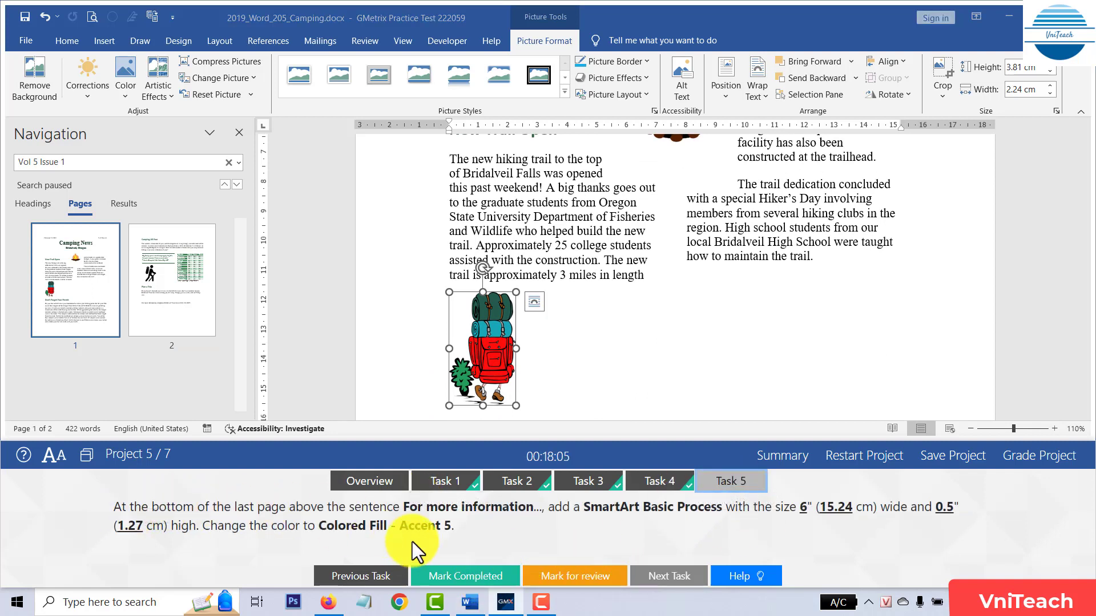
scroll(734, 257, "down", 5)
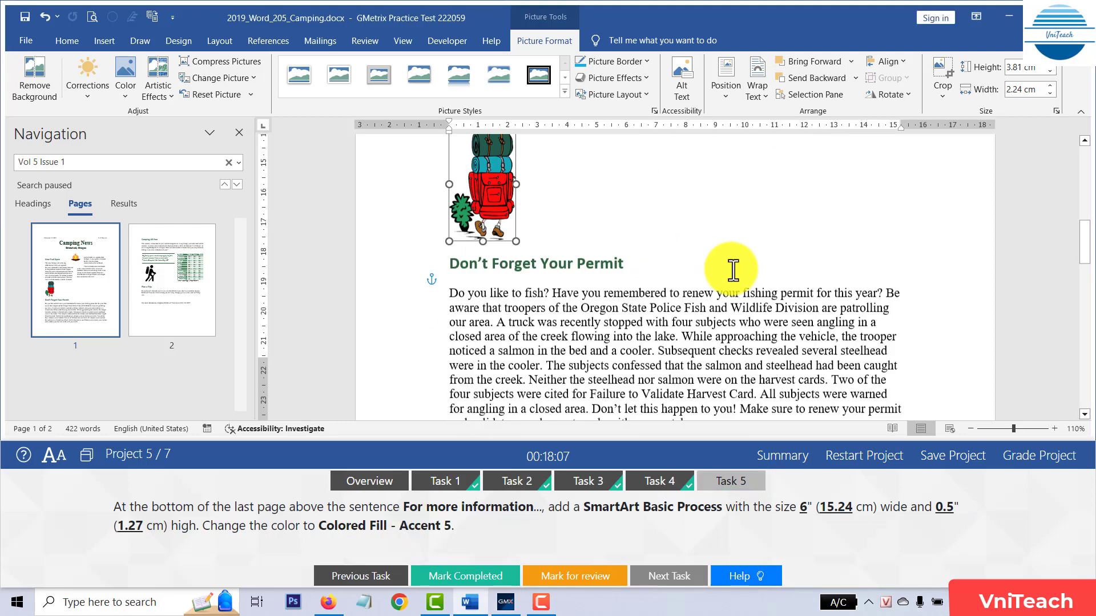
scroll(734, 257, "down", 5)
scroll(734, 257, "down", 5)
scroll(742, 259, "down", 3)
scroll(737, 259, "up", 2)
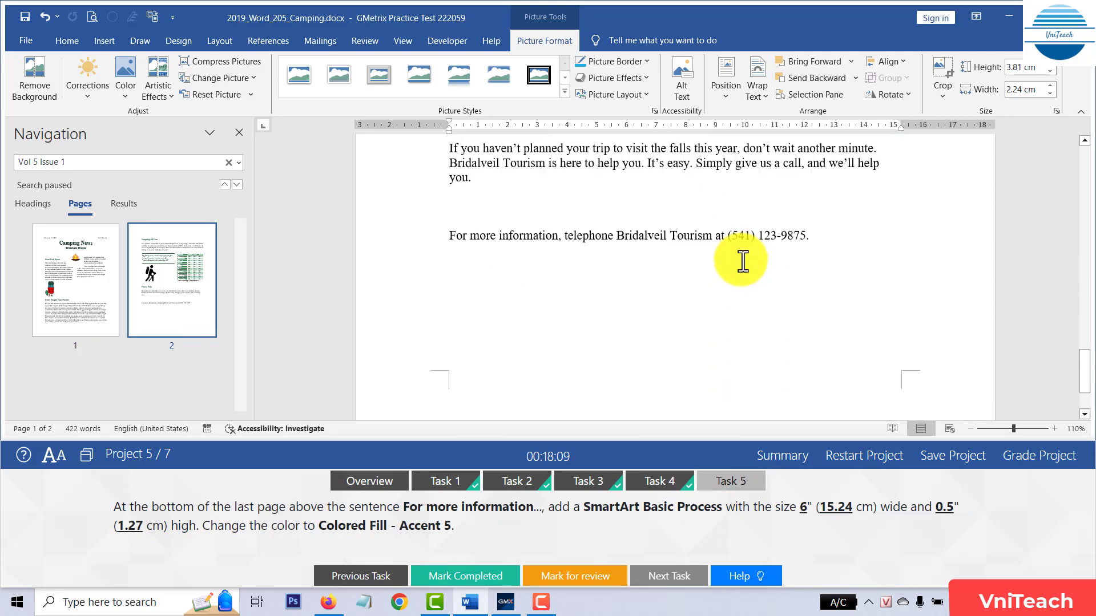
scroll(714, 268, "up", 1)
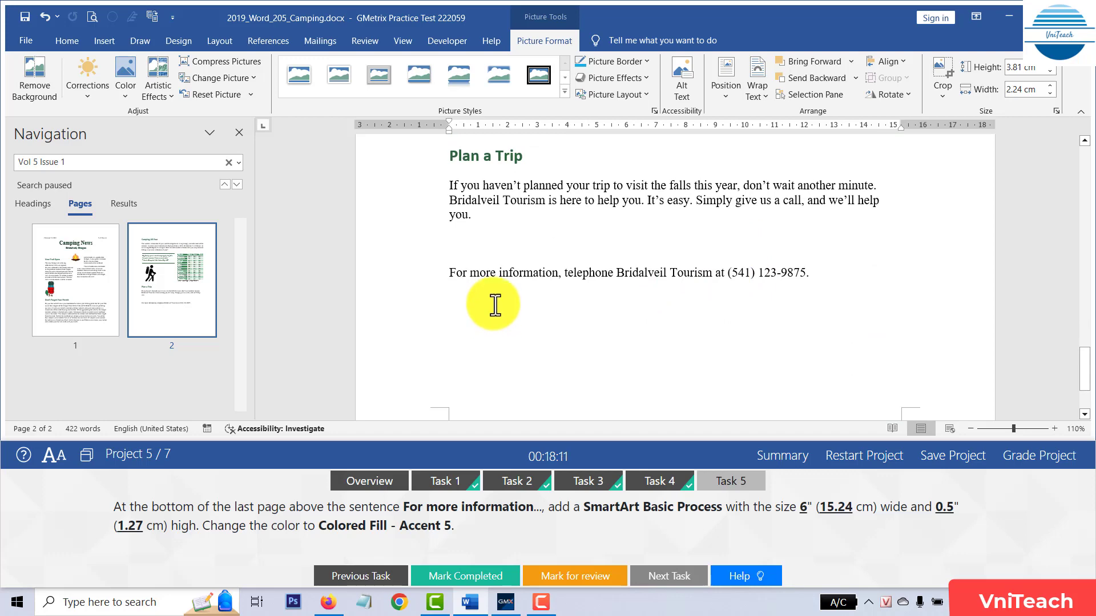
Insert a three-box Basic Process SmartArt from the Process category above the 'For more information' sentence
left_click(452, 247)
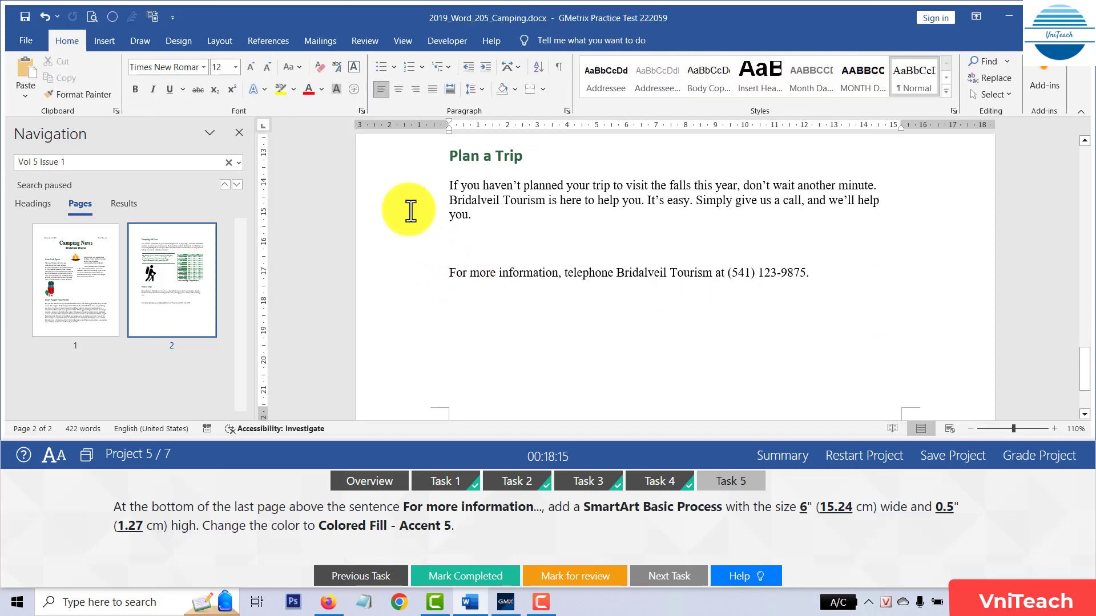
left_click(105, 41)
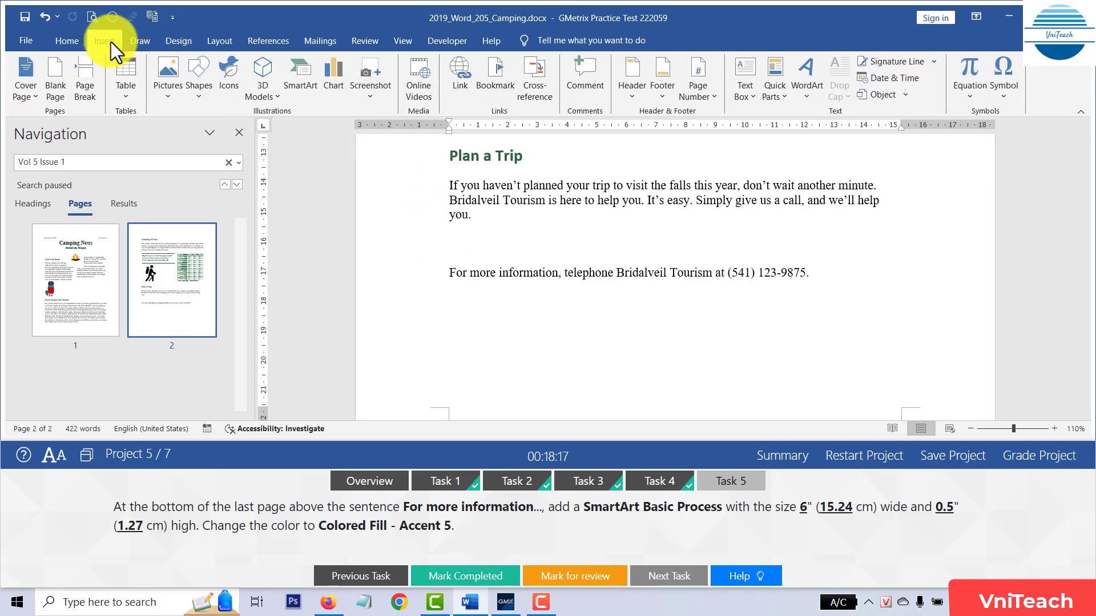
left_click(302, 85)
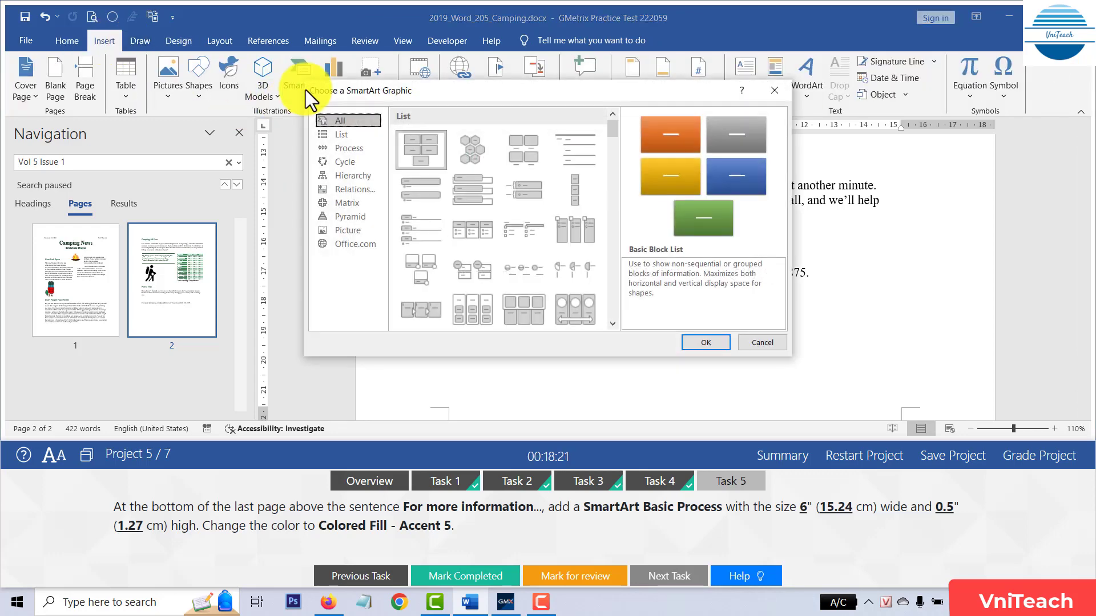
left_click(343, 150)
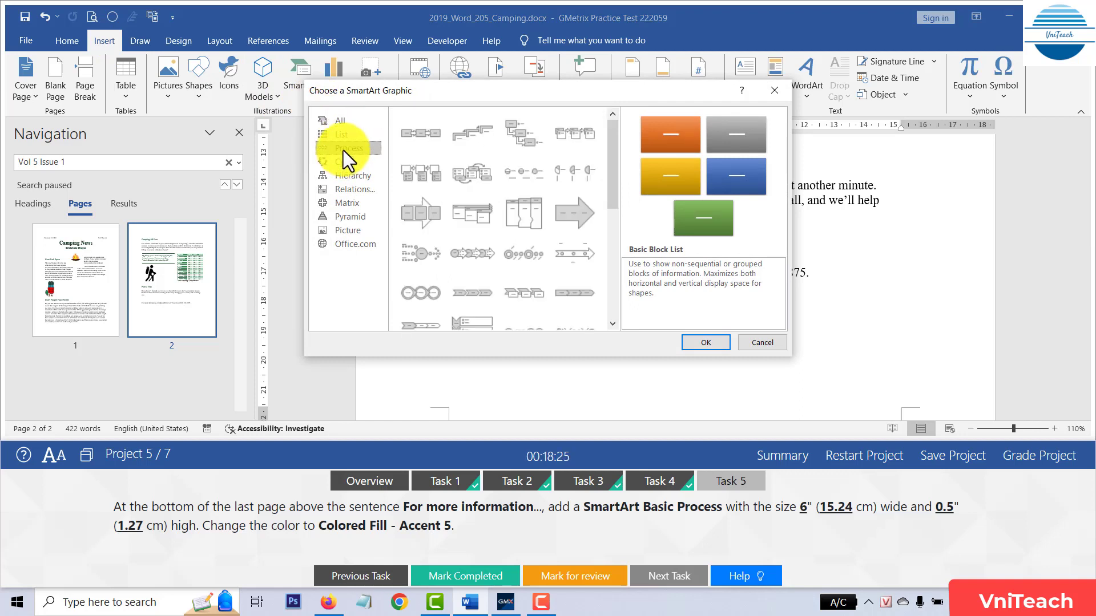
left_click(424, 138)
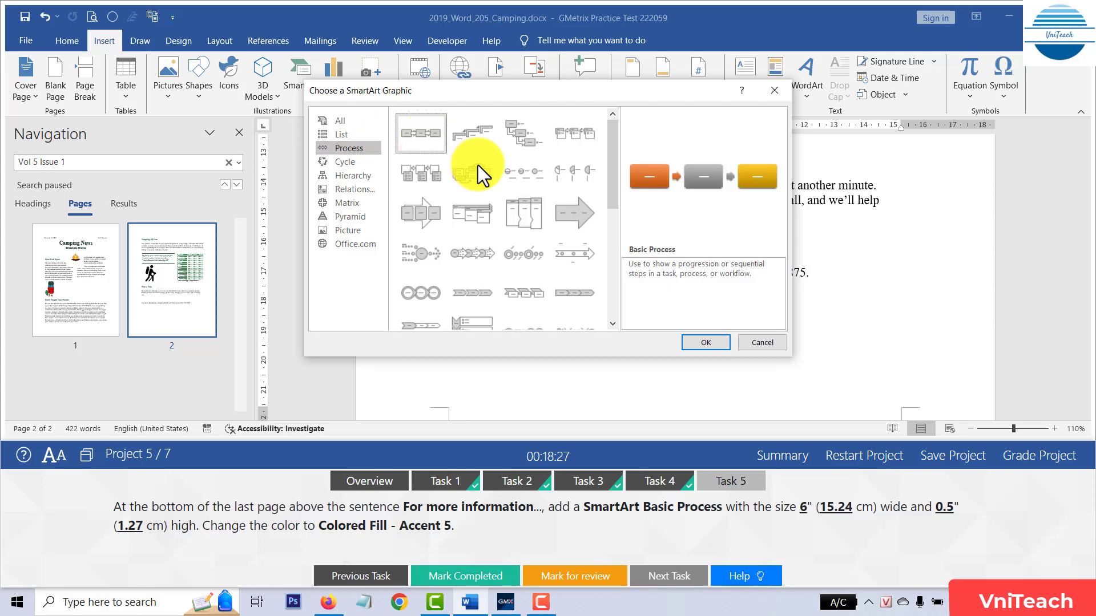
left_click(707, 341)
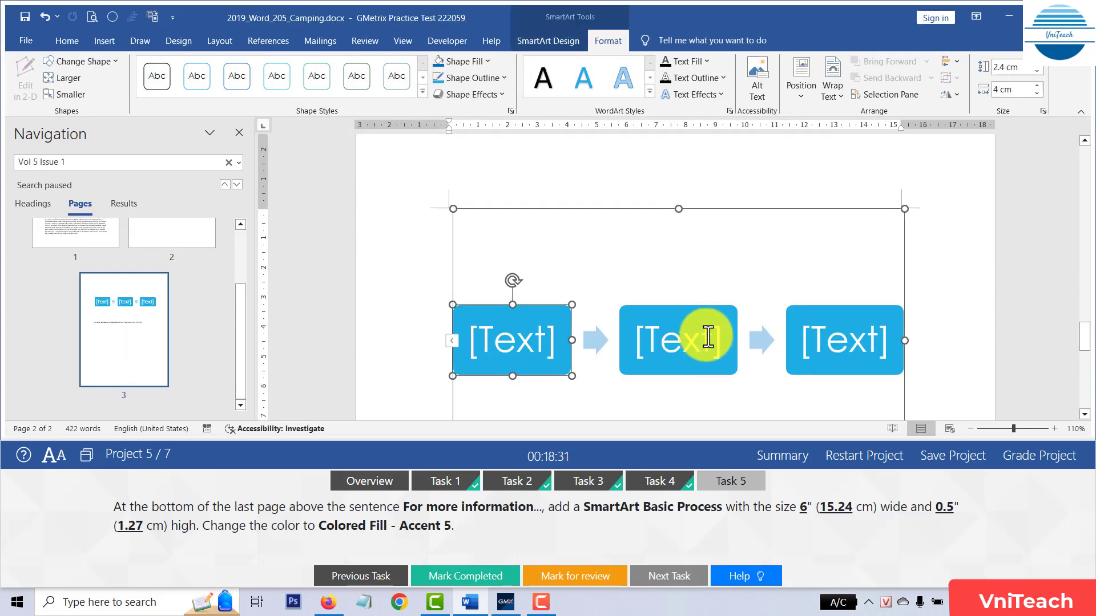
Size the SmartArt graphic to 15.24 cm wide by 1.27 cm high
left_click(677, 248)
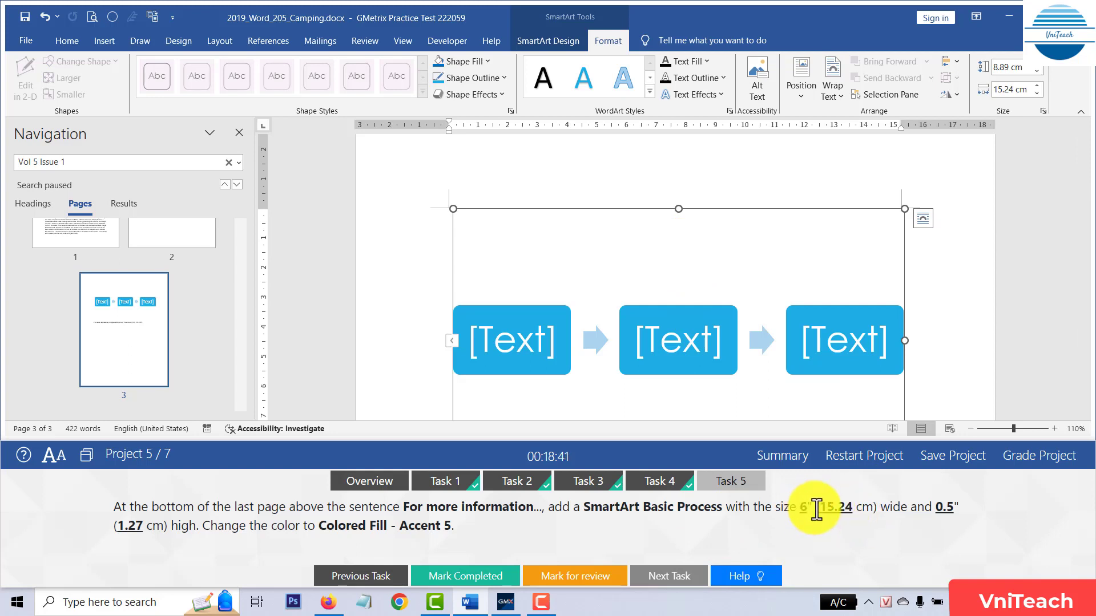
left_click_drag(840, 508, 871, 507)
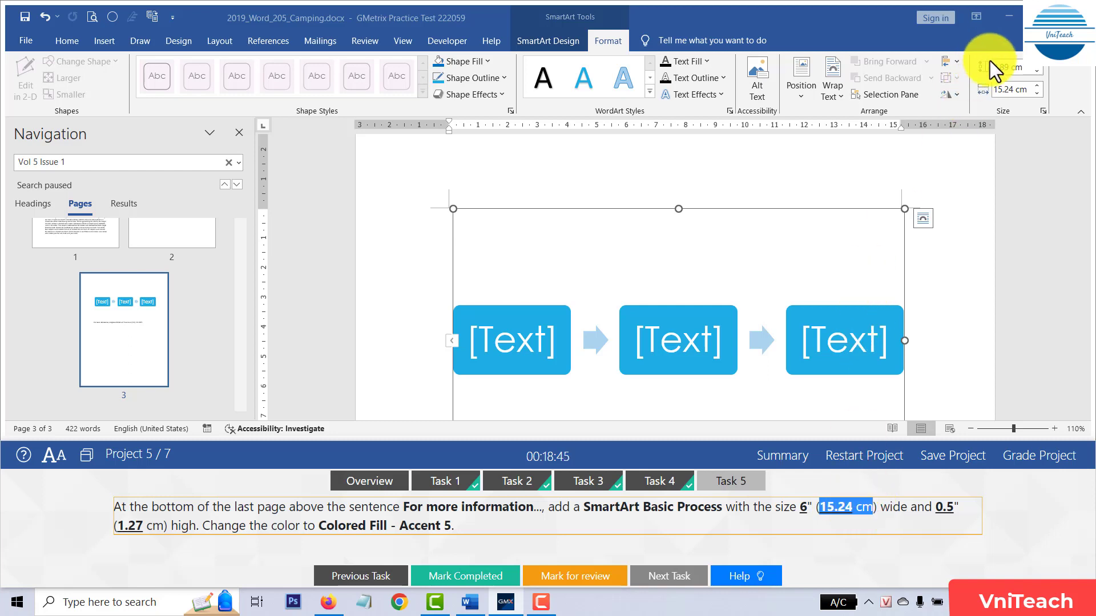
left_click(1011, 92)
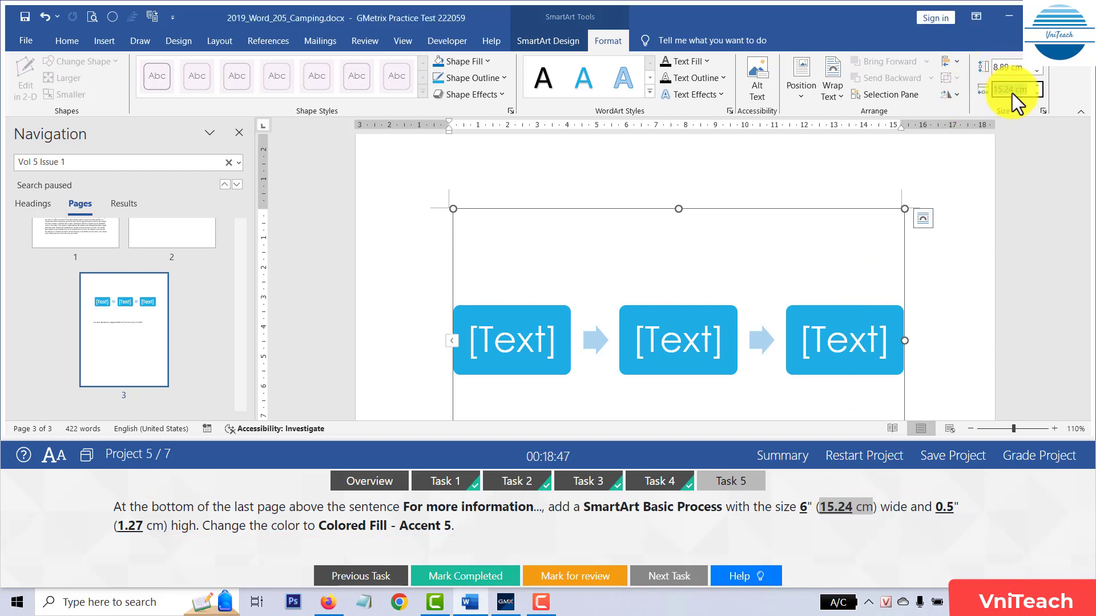
key("ctrl+v")
key("Return")
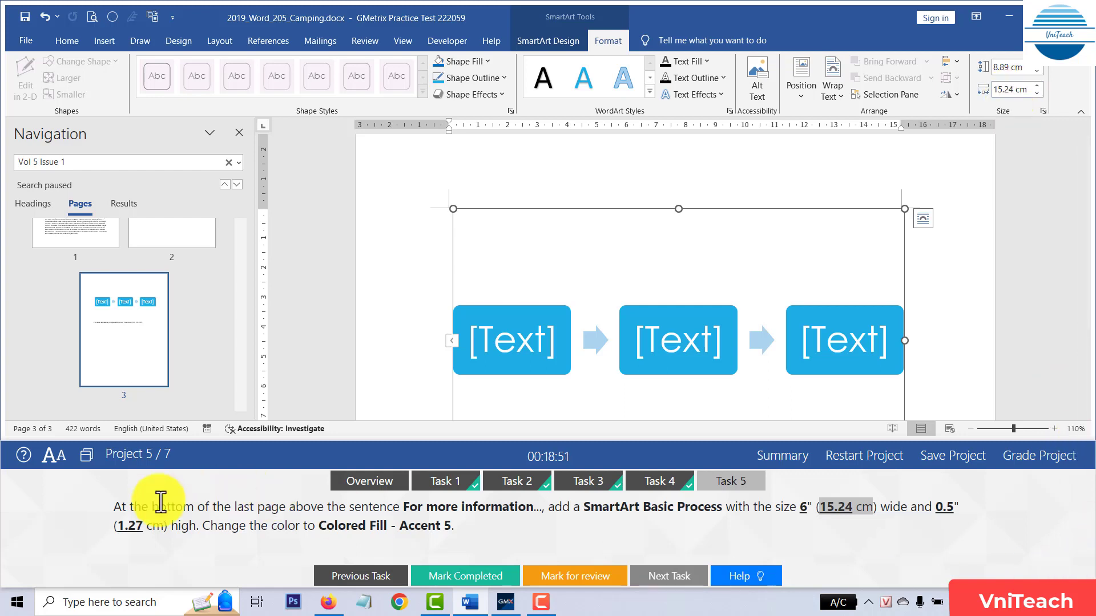
left_click_drag(117, 525, 161, 527)
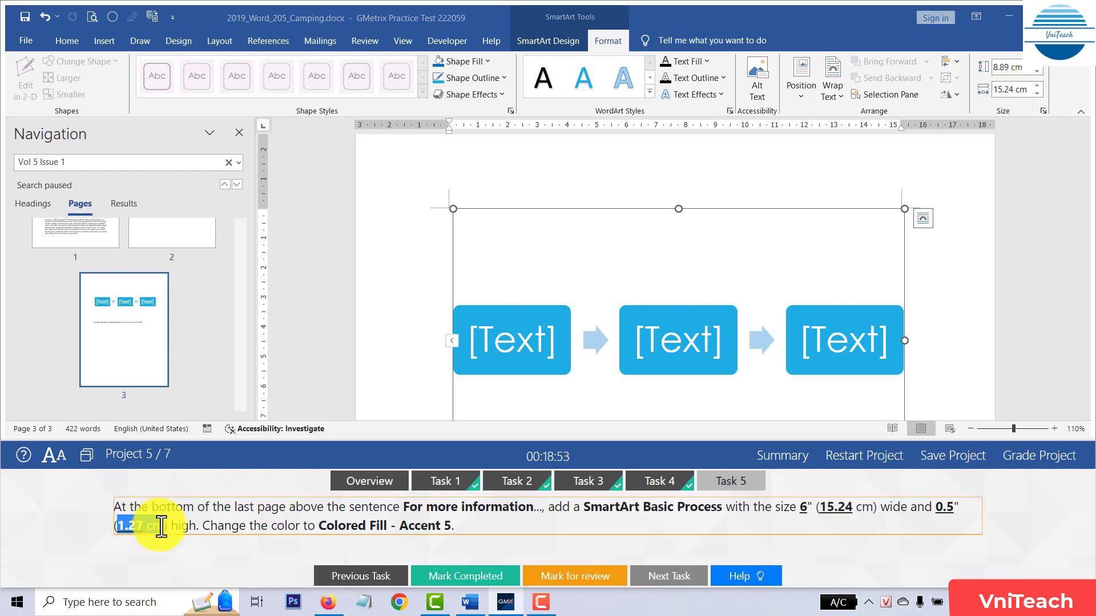
left_click(1012, 66)
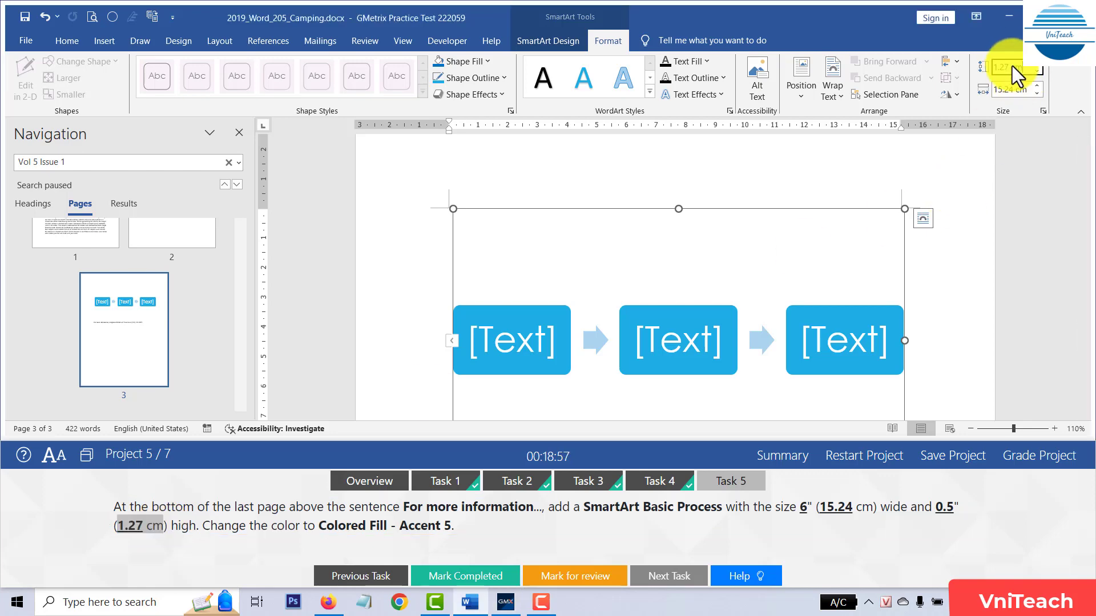
key("Return")
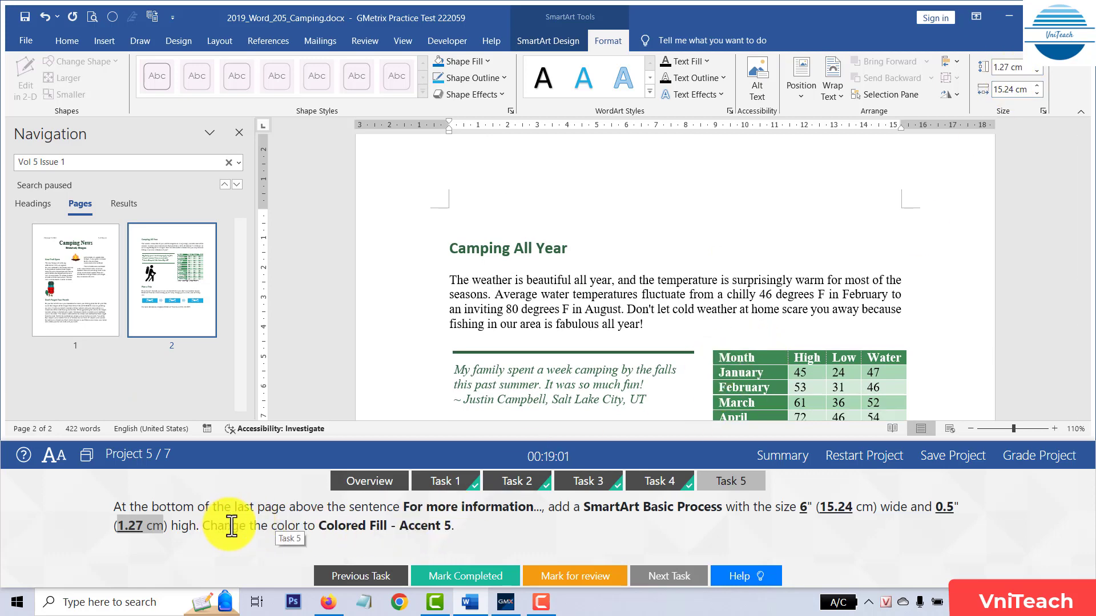
scroll(695, 279, "down", 5)
Apply the green Colored Fill - Accent 5 colour scheme to the SmartArt and mark the task completed
scroll(694, 280, "down", 1)
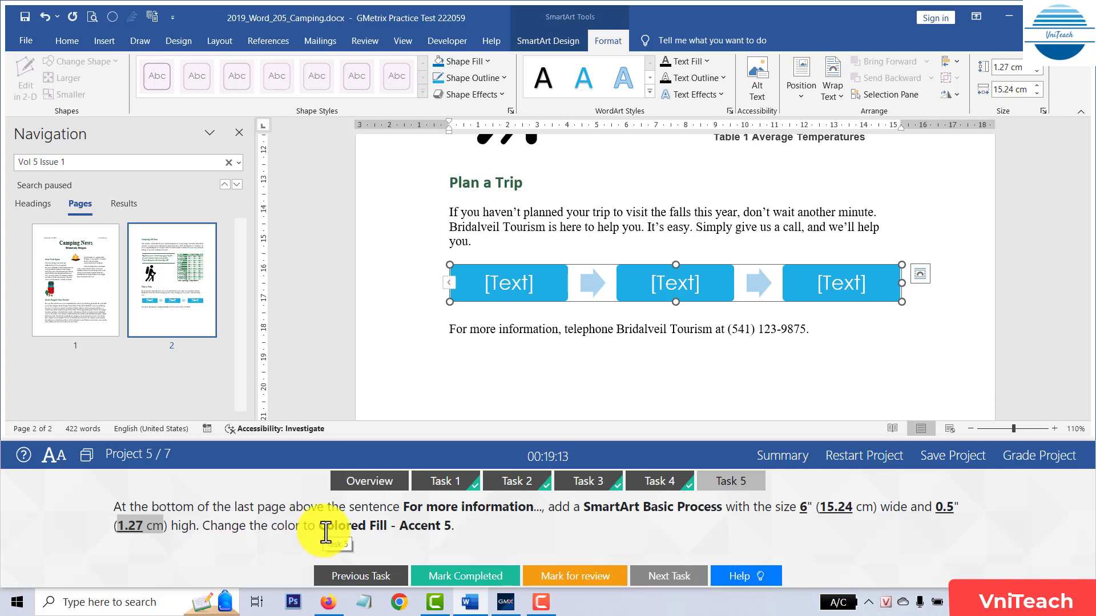
left_click(570, 39)
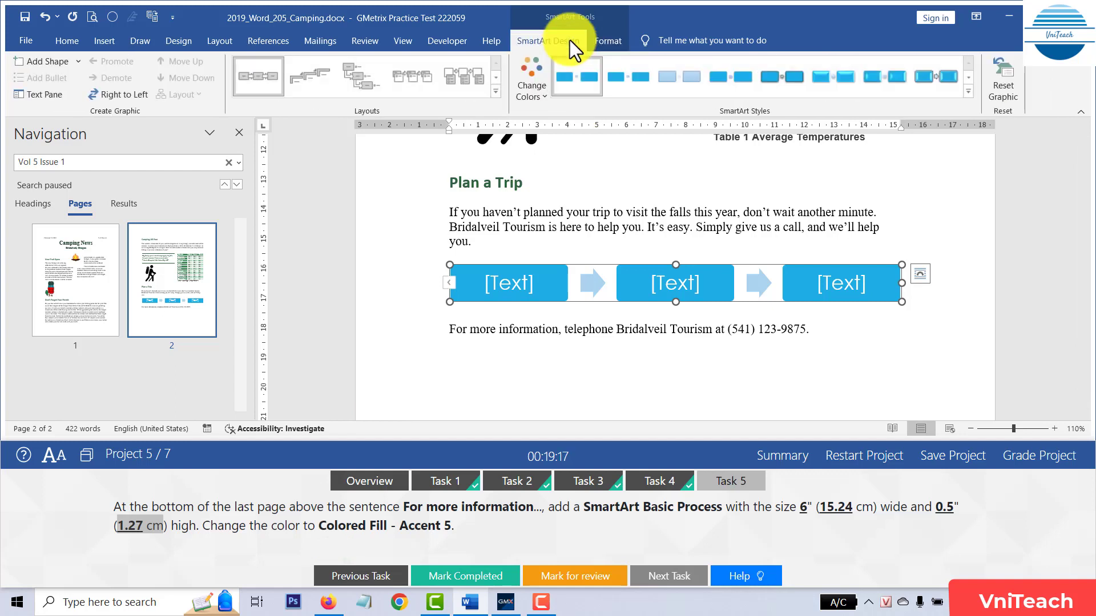
left_click(539, 100)
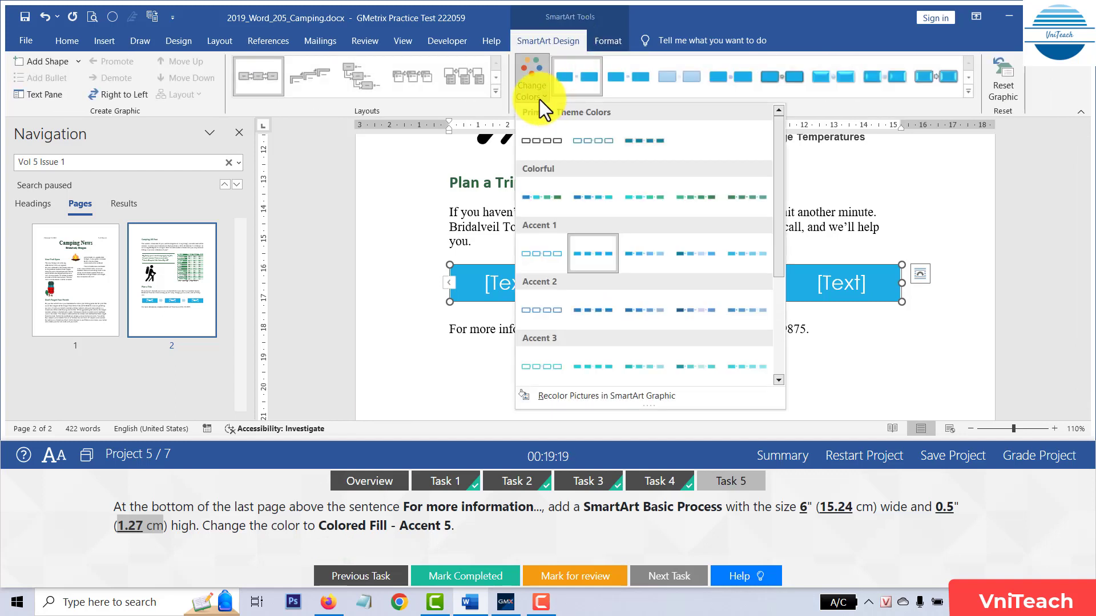
scroll(541, 314, "down", 2)
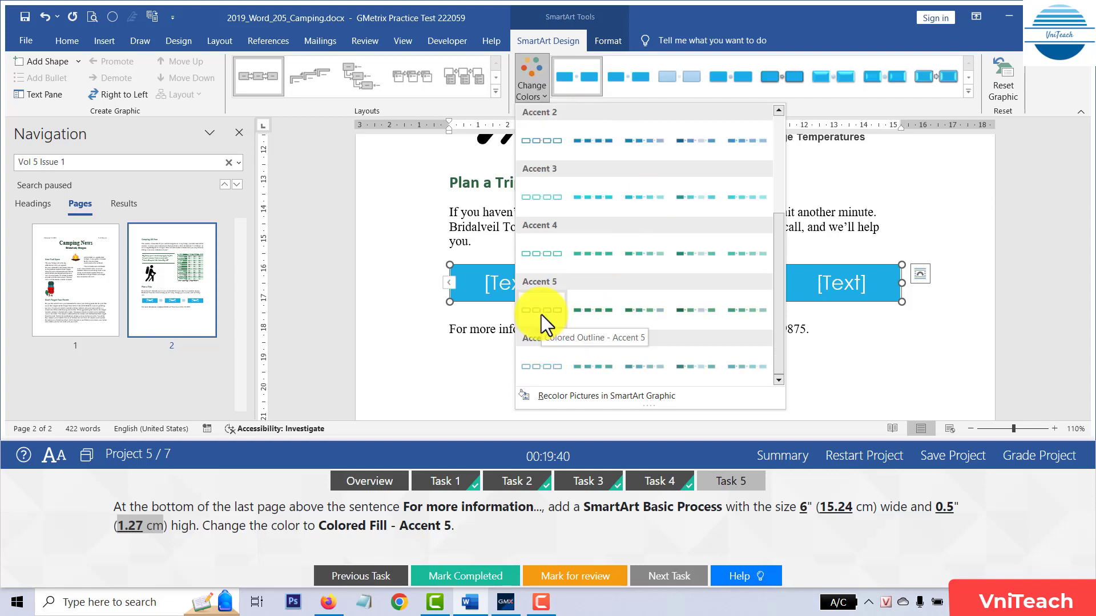
left_click(591, 311)
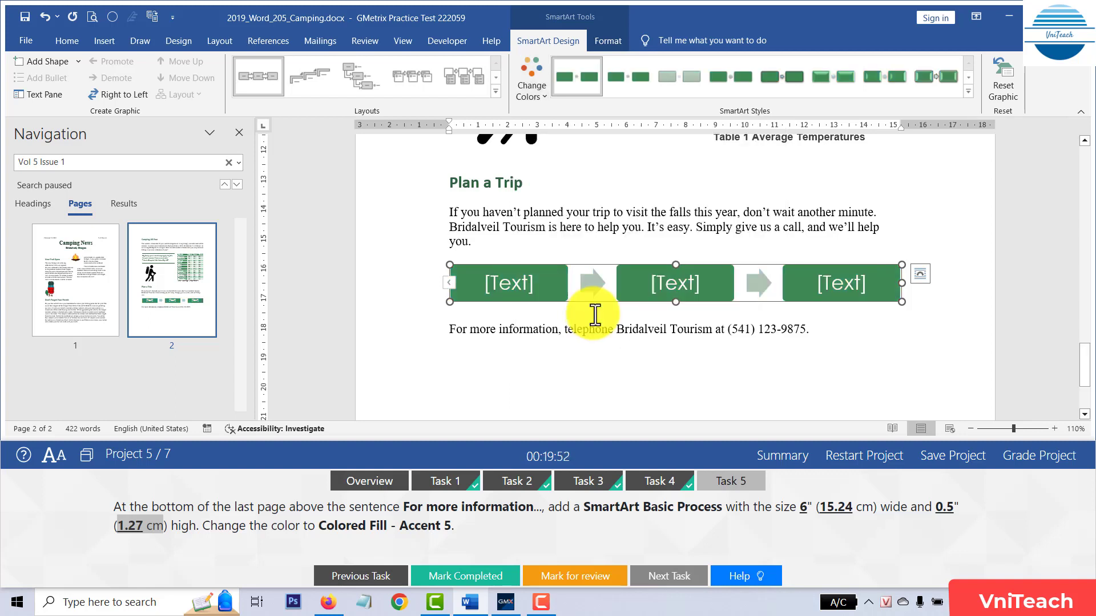
left_click(478, 584)
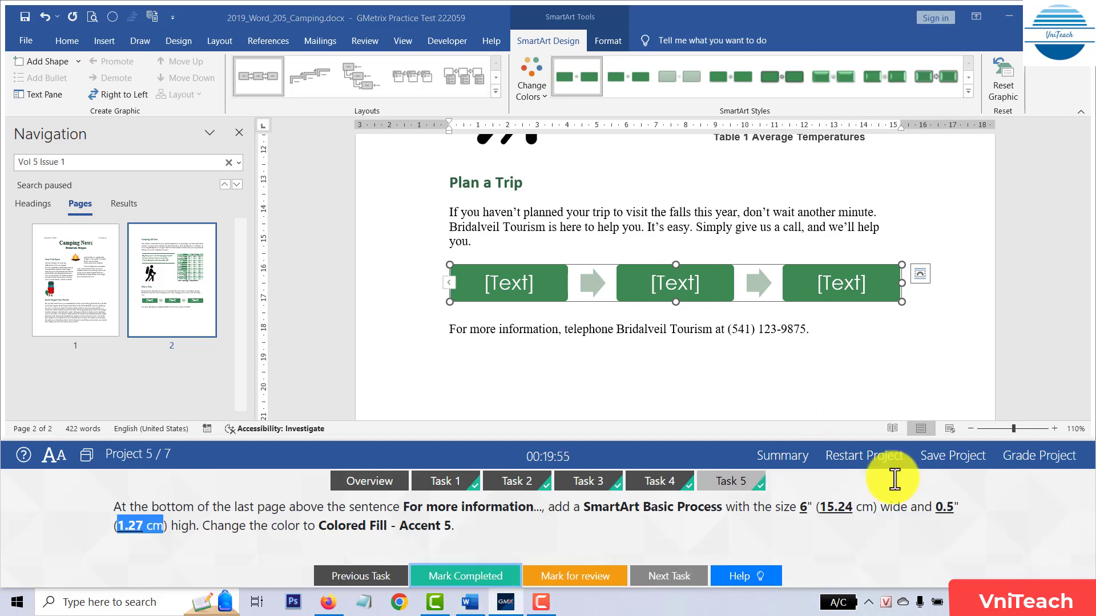
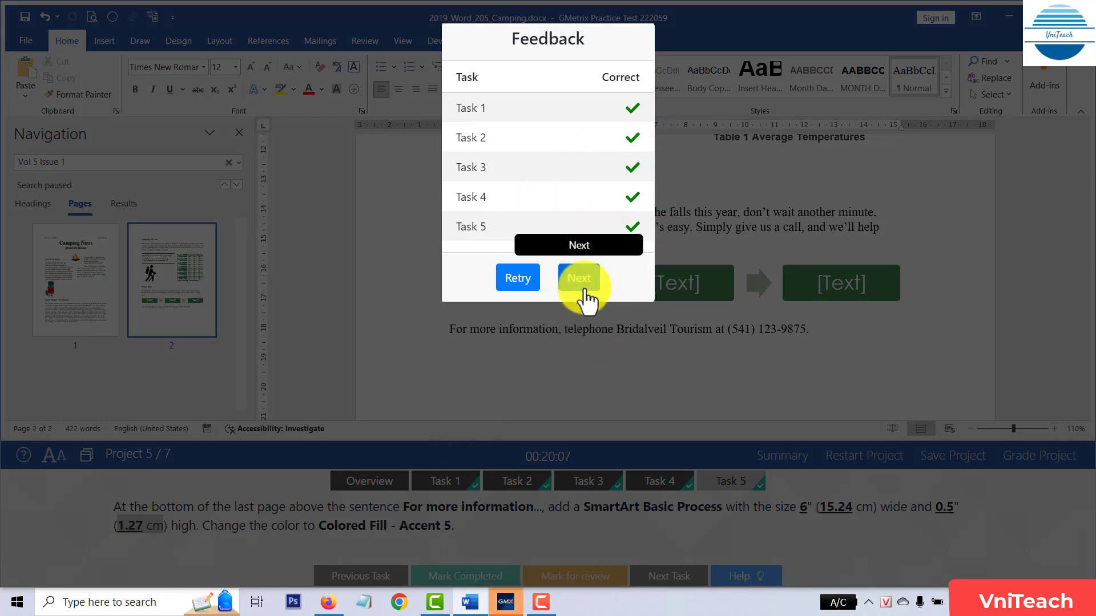
Leave Project 5's feedback and load Project 6's Landscaping Made Easy document
left_click(579, 282)
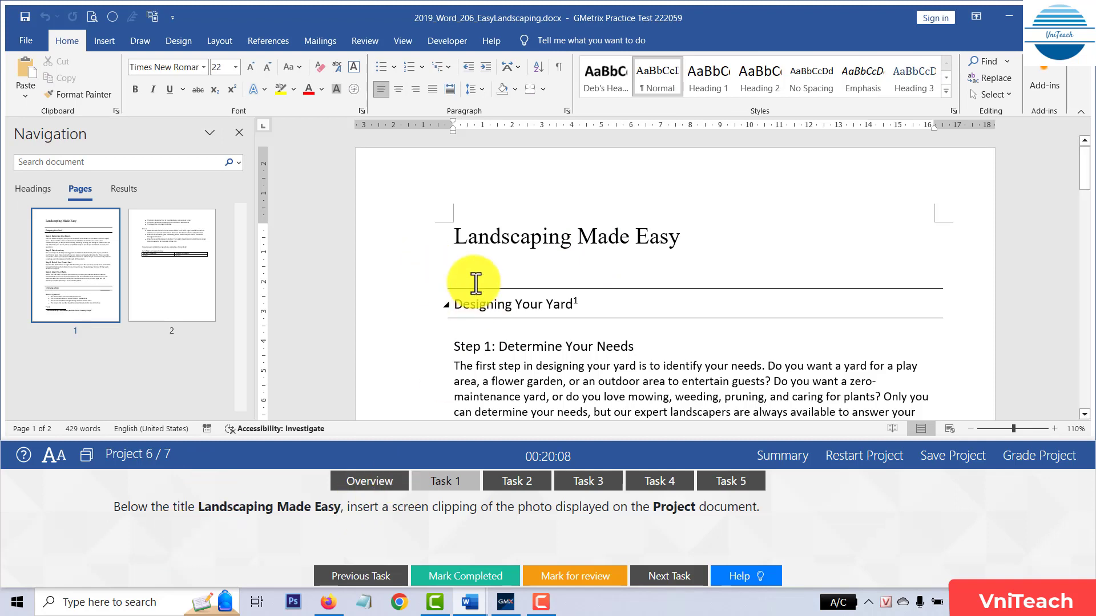
Insert a screenshot of the Project window below the title and mark Task 1 completed
left_click(466, 266)
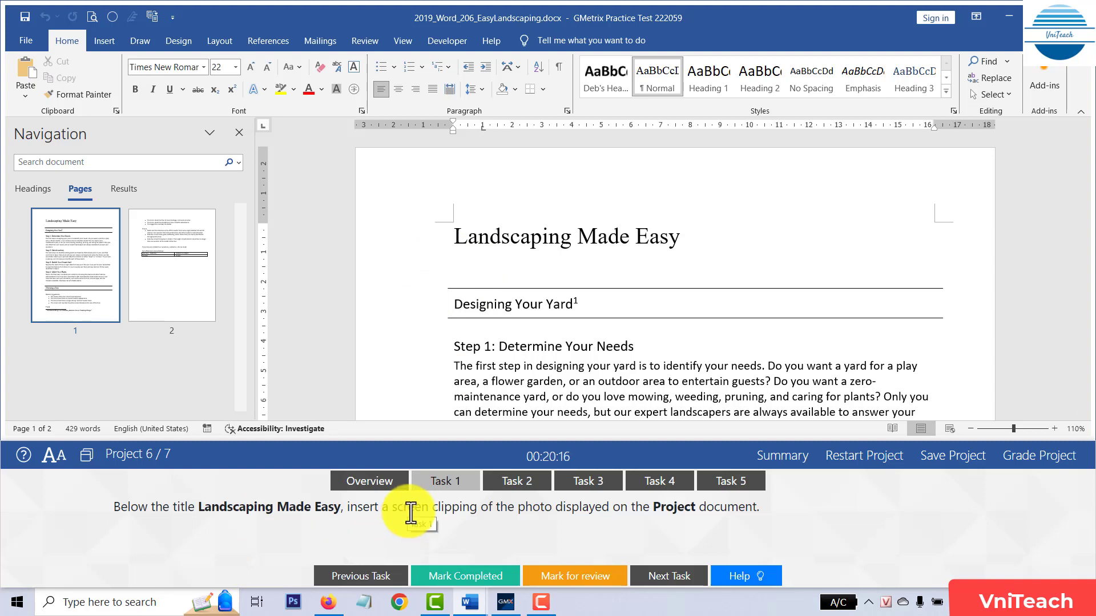
left_click(104, 34)
left_click(367, 98)
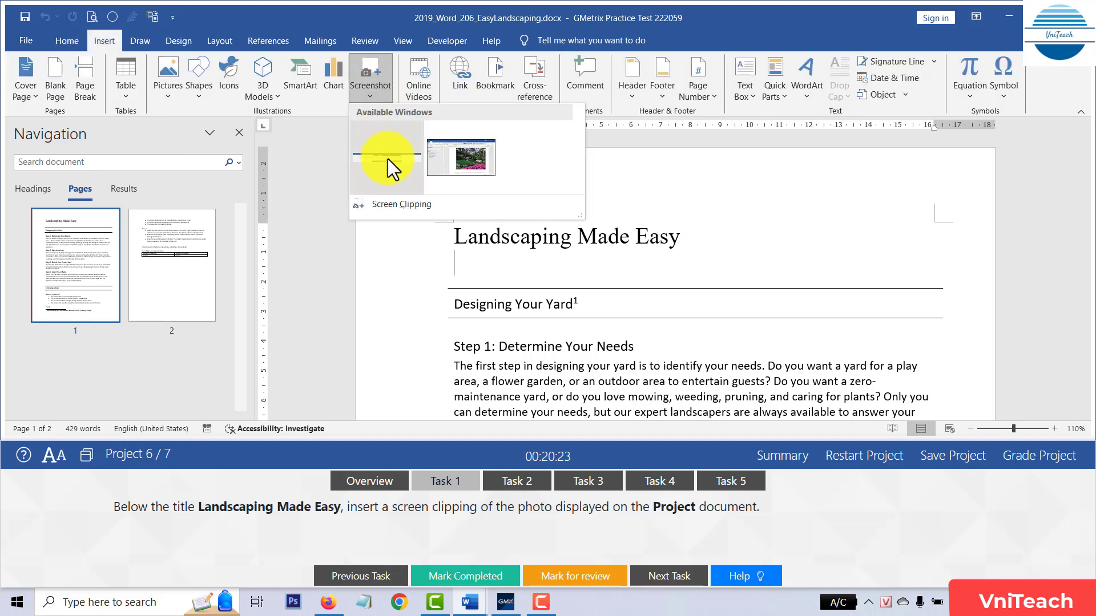
left_click(463, 159)
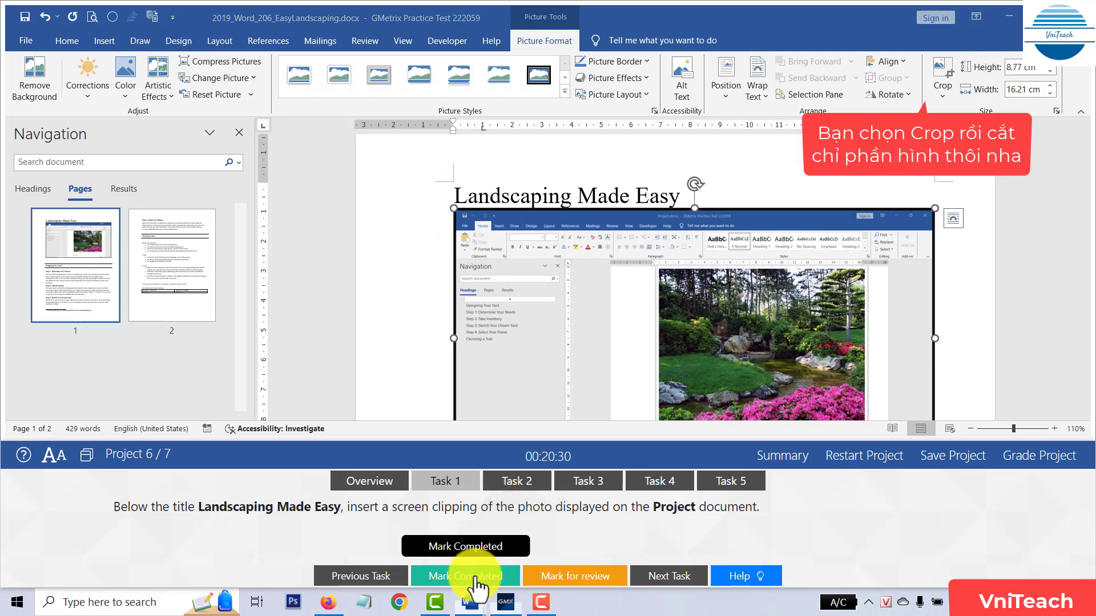
left_click(520, 496)
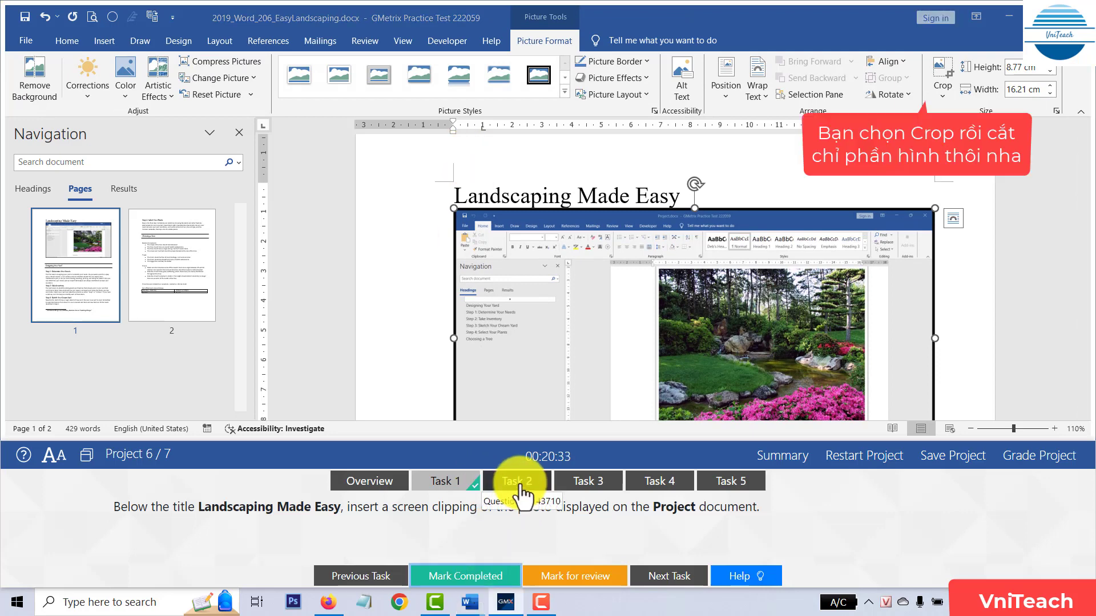
Show Task 2 and select the footnote mark after the Designing Your Yard heading
left_click(520, 484)
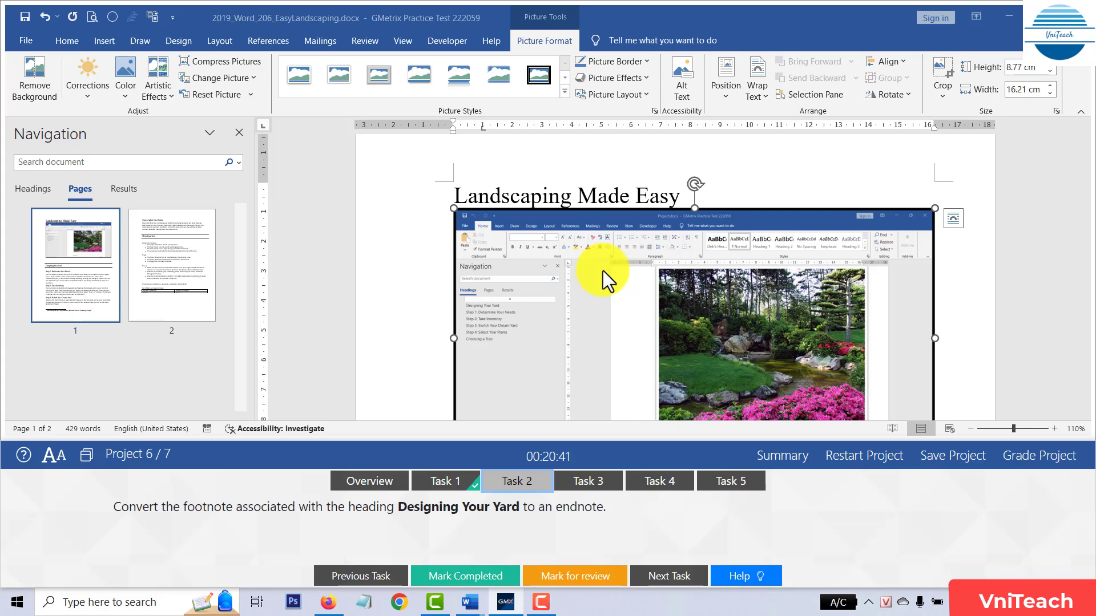
scroll(603, 271, "down", 5)
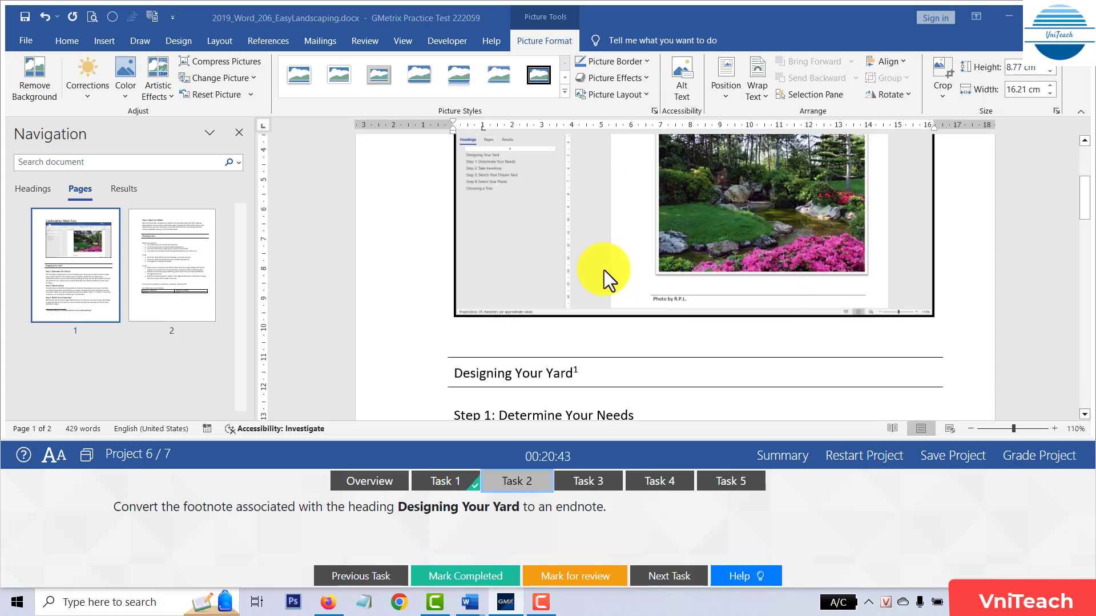
scroll(604, 269, "down", 1)
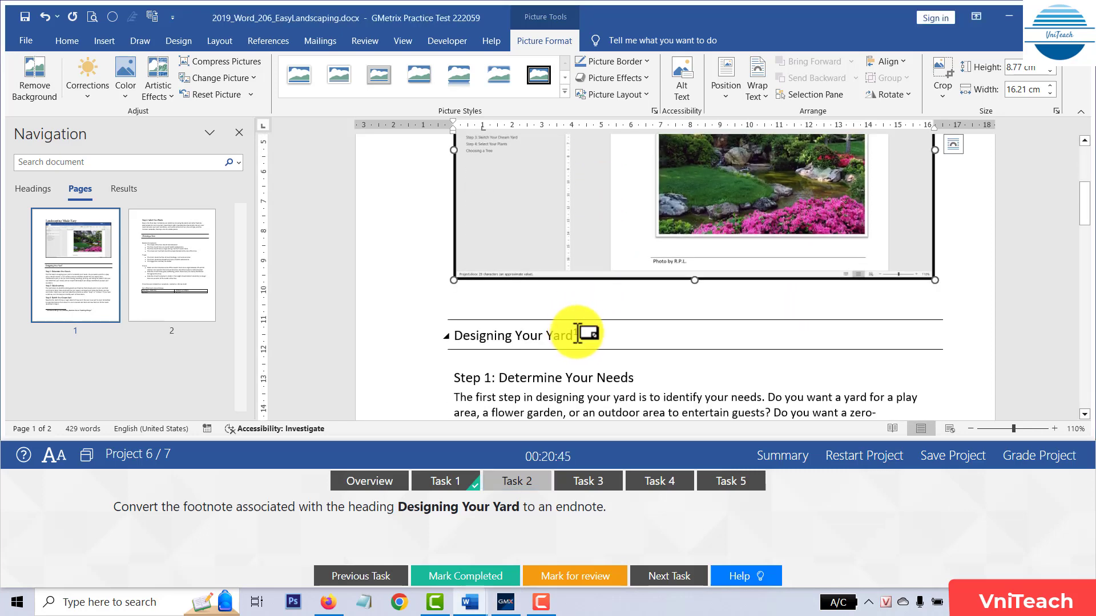
double_click(576, 333)
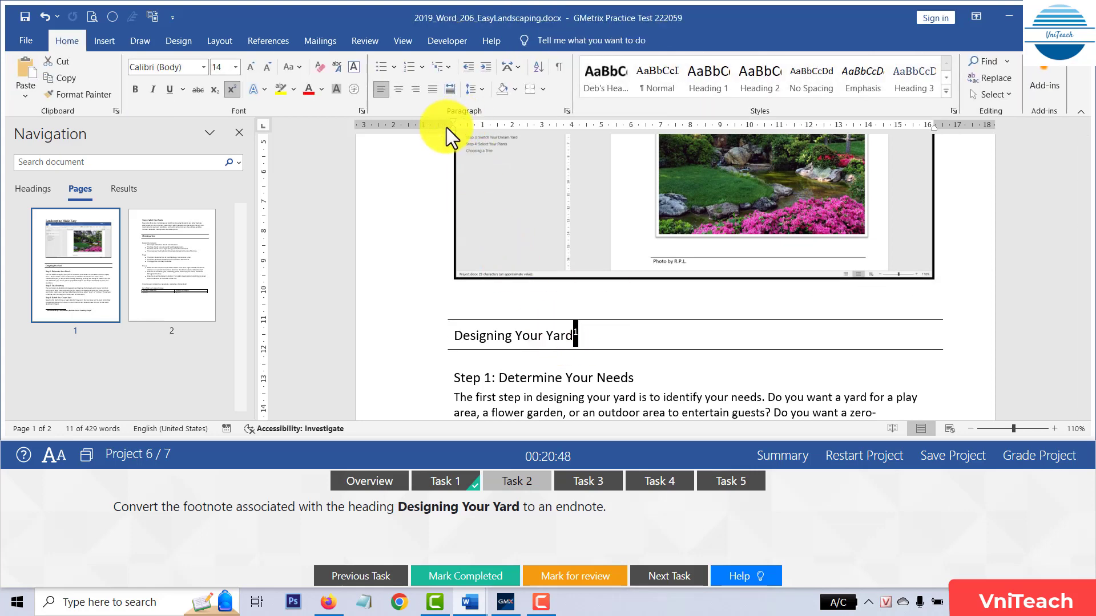
Convert all footnotes to endnotes via the Footnote and Endnote dialog, then move to Task 3
left_click(279, 43)
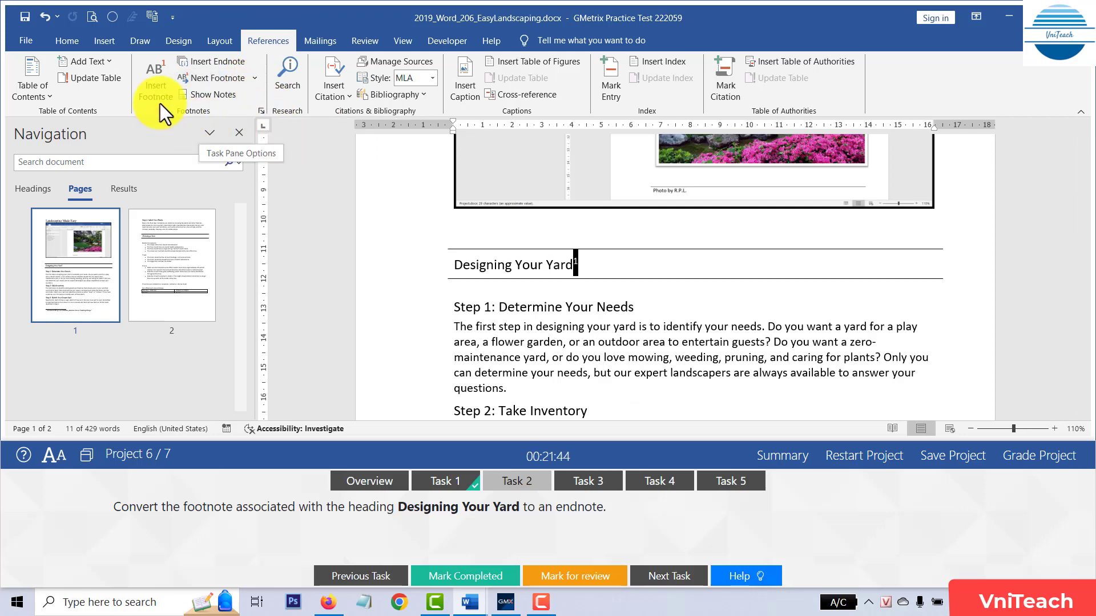
left_click(262, 111)
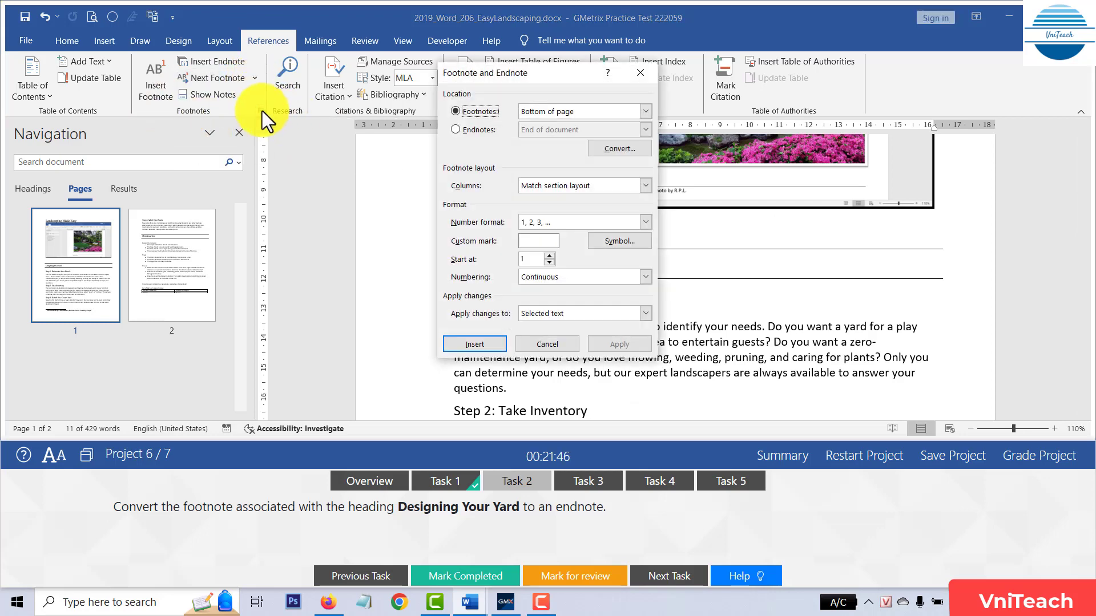
left_click(456, 129)
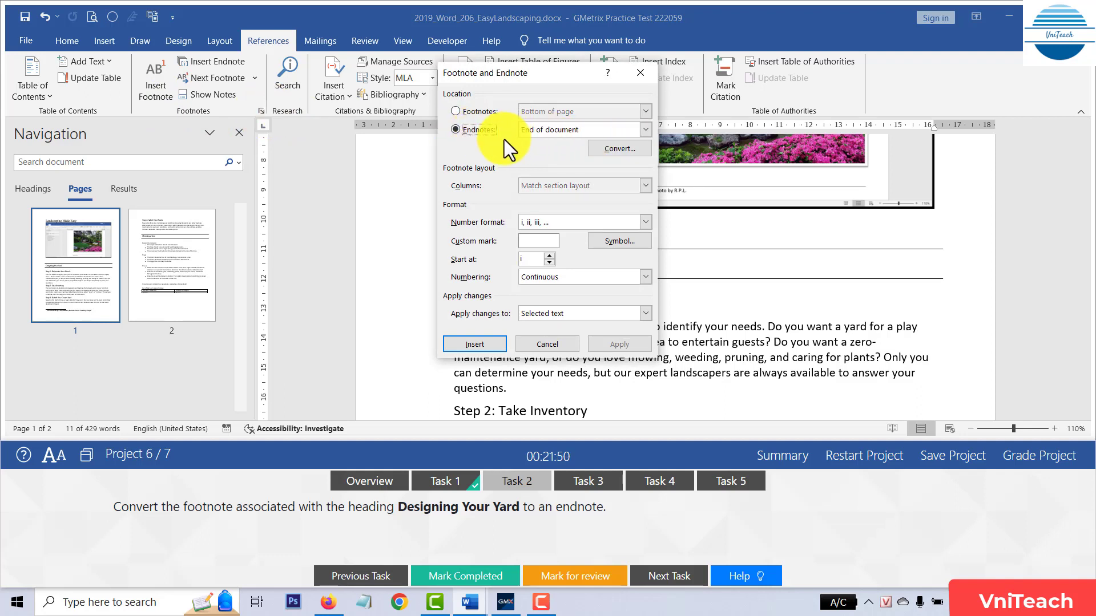
left_click(616, 150)
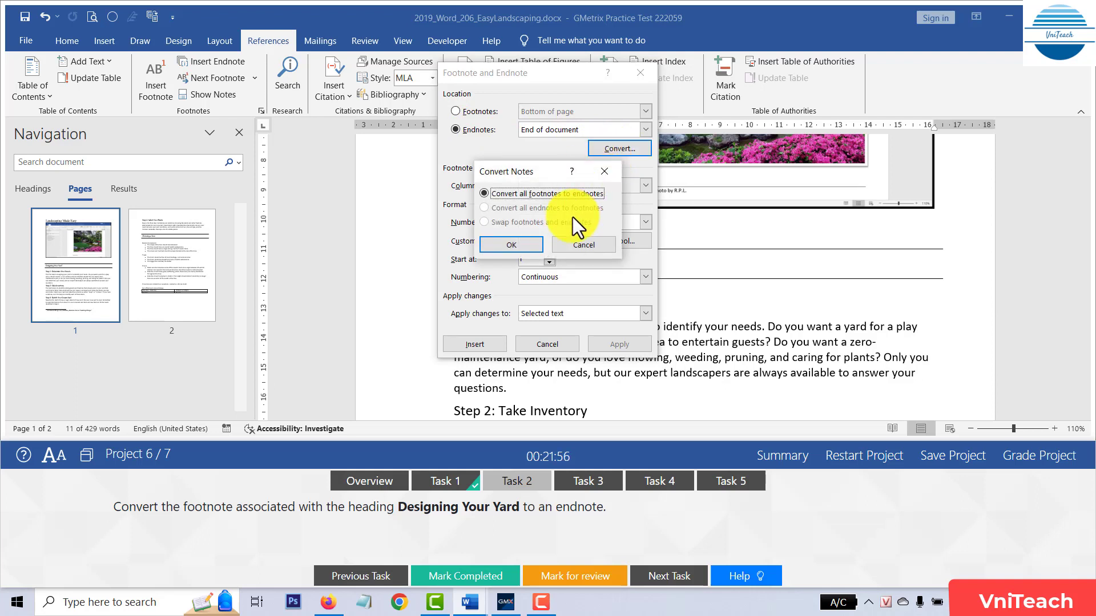
left_click(526, 248)
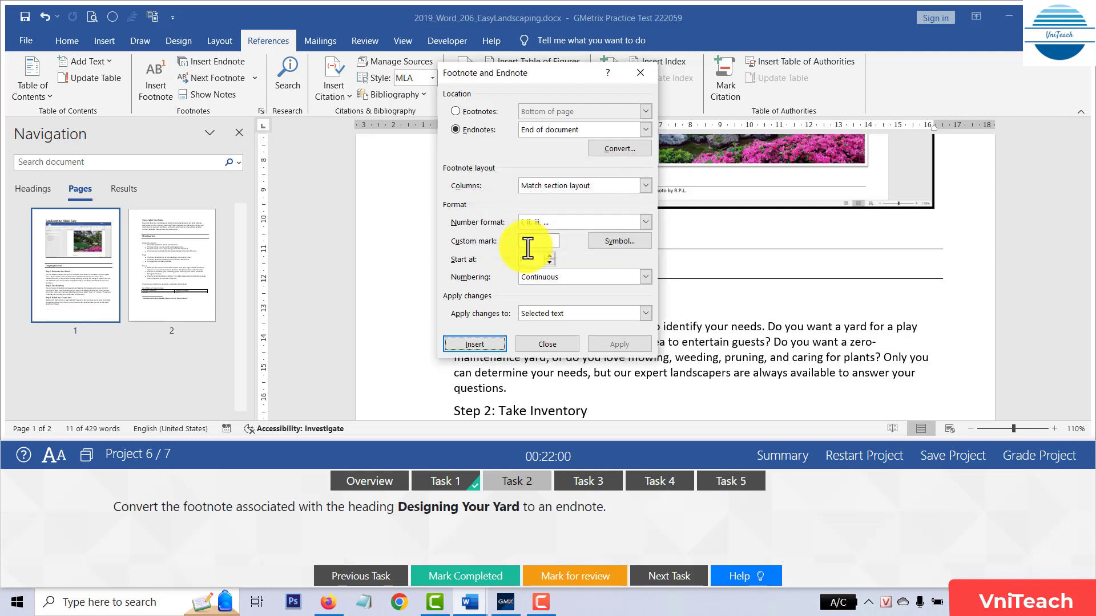
left_click(545, 346)
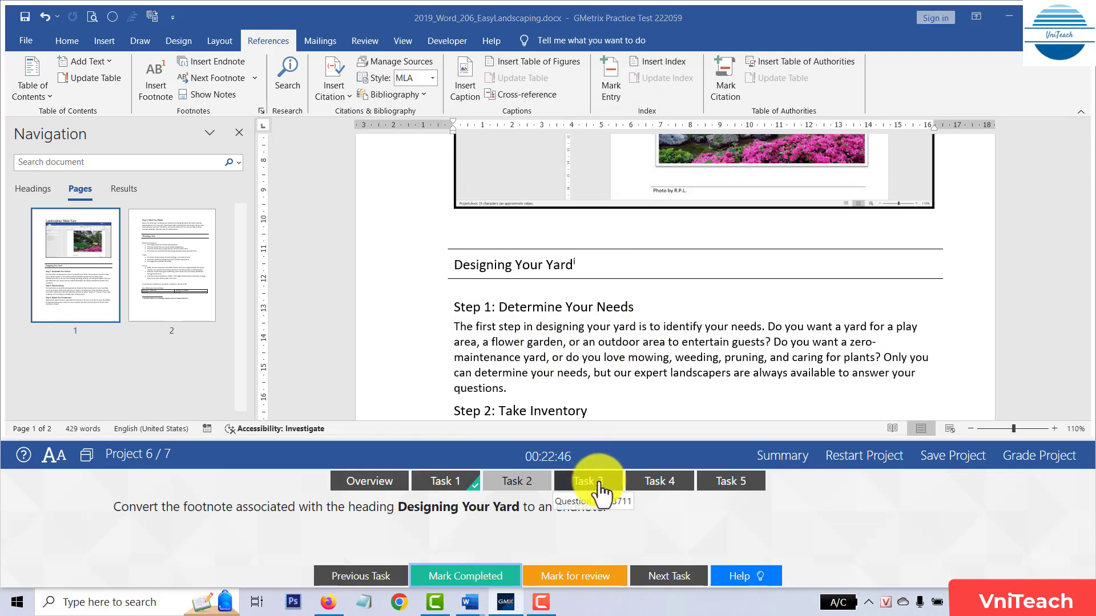
left_click(597, 484)
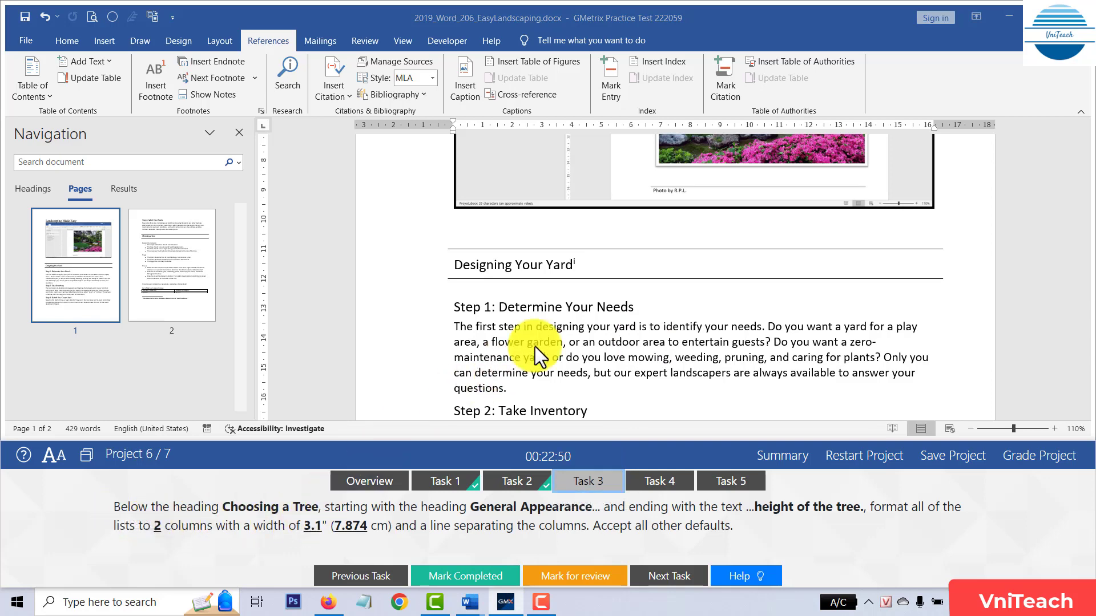
Scroll to the Choosing a Tree section and click into it
scroll(573, 331, "down", 4)
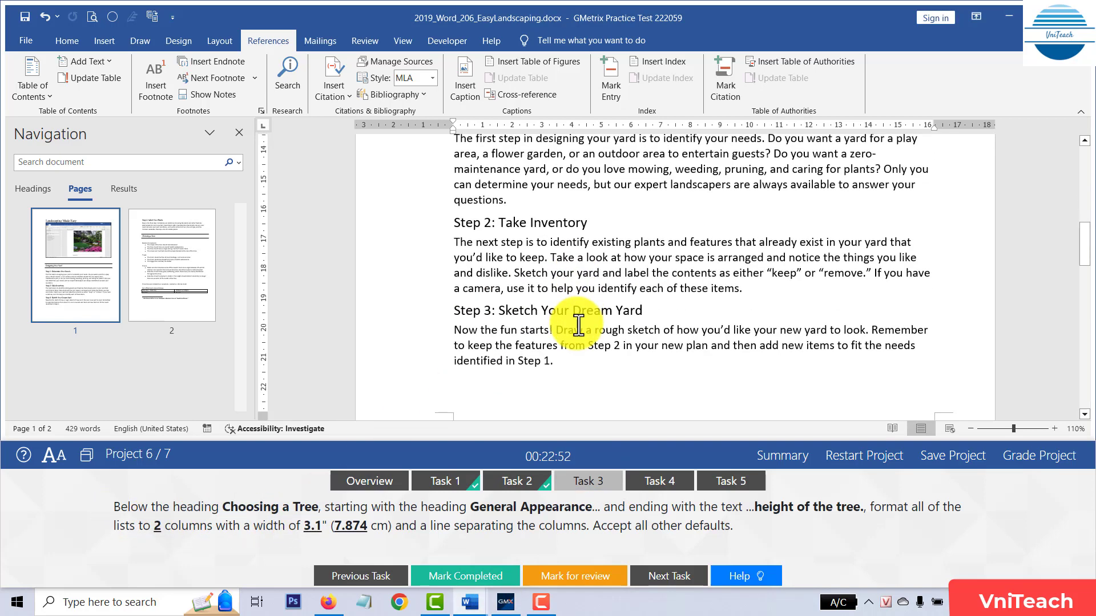
scroll(578, 326, "up", 6)
scroll(578, 325, "up", 4)
scroll(580, 325, "up", 3)
scroll(582, 325, "down", 2)
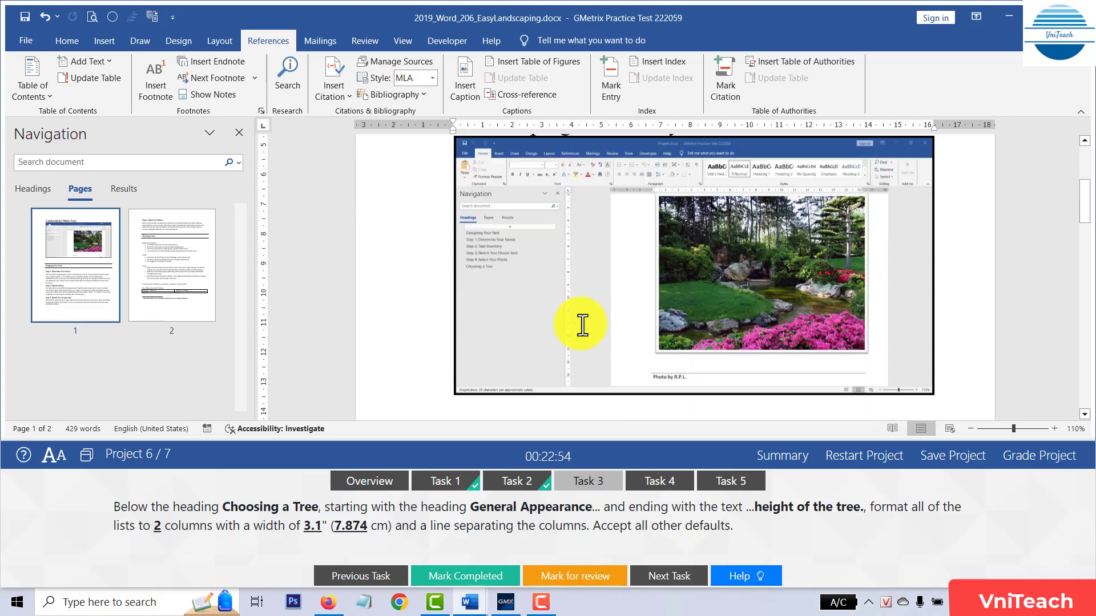
scroll(582, 326, "down", 5)
scroll(583, 325, "down", 5)
scroll(582, 325, "down", 4)
scroll(583, 325, "down", 2)
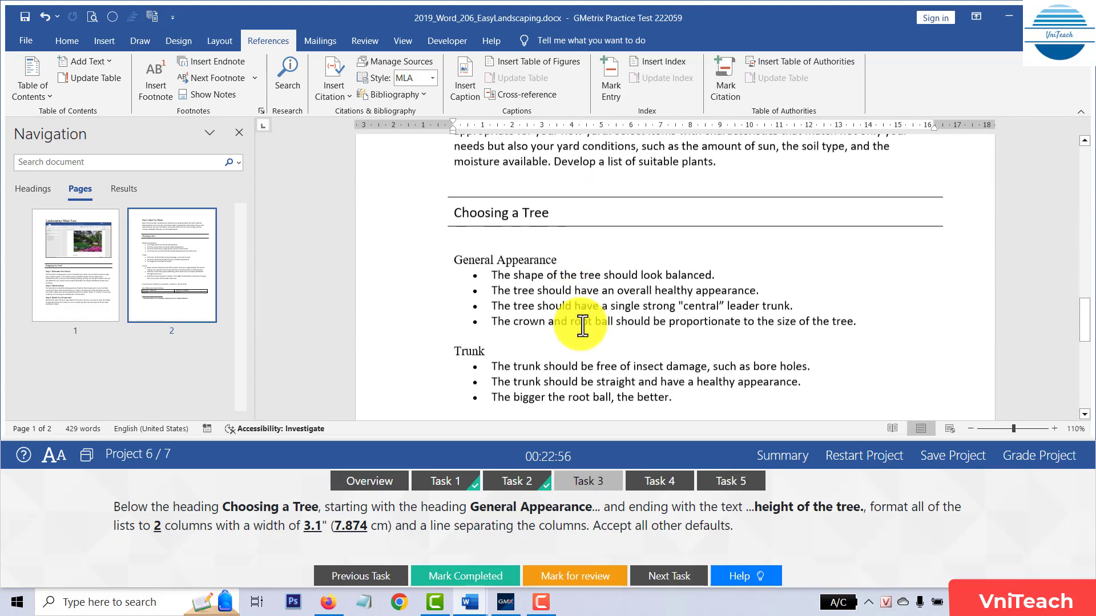
left_click(465, 234)
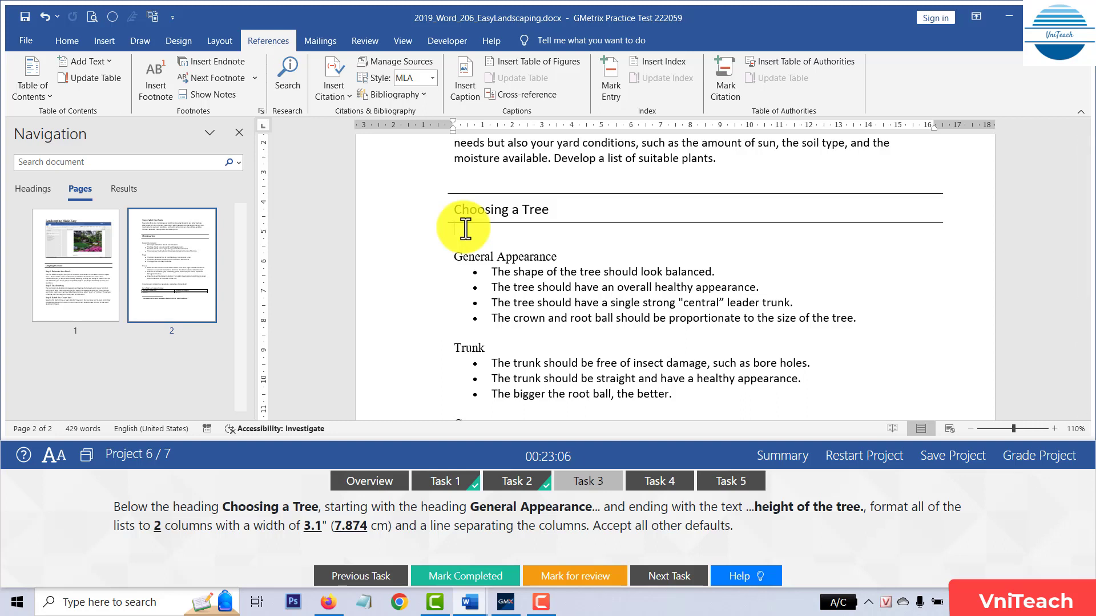
Select the lists from General Appearance through height of the tree and show Layout's column choices
scroll(466, 228, "down", 1)
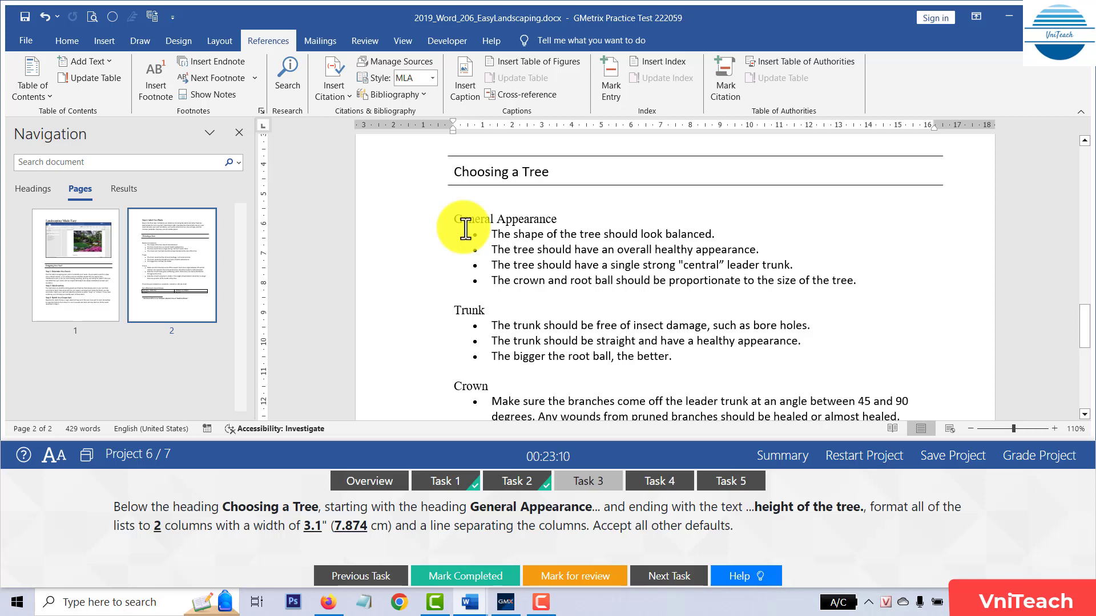
scroll(466, 229, "down", 3)
scroll(466, 229, "down", 2)
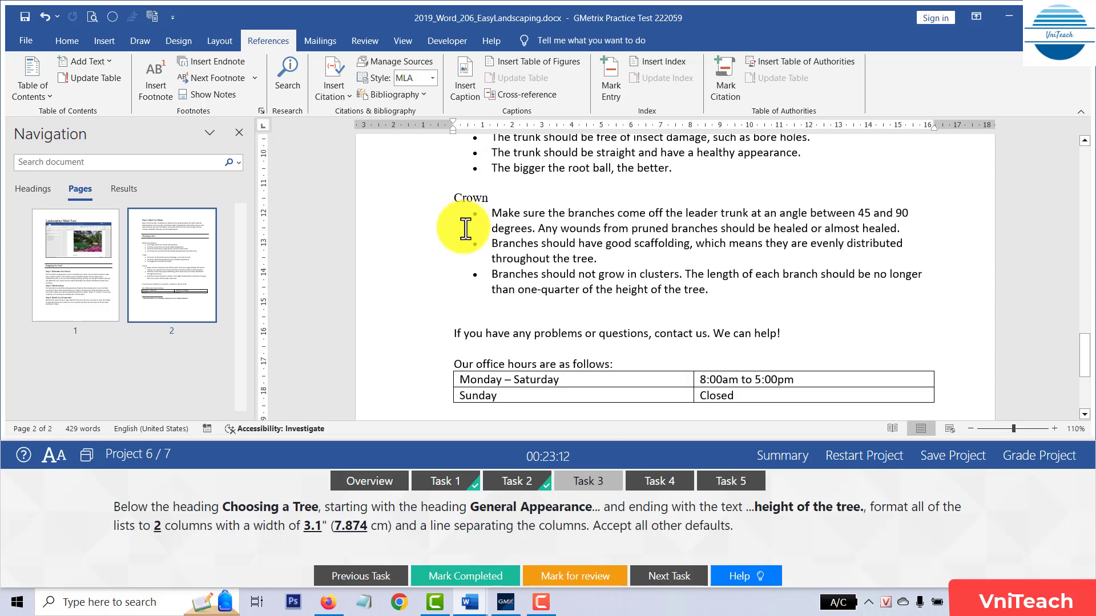
left_click_drag(709, 290, 457, 149)
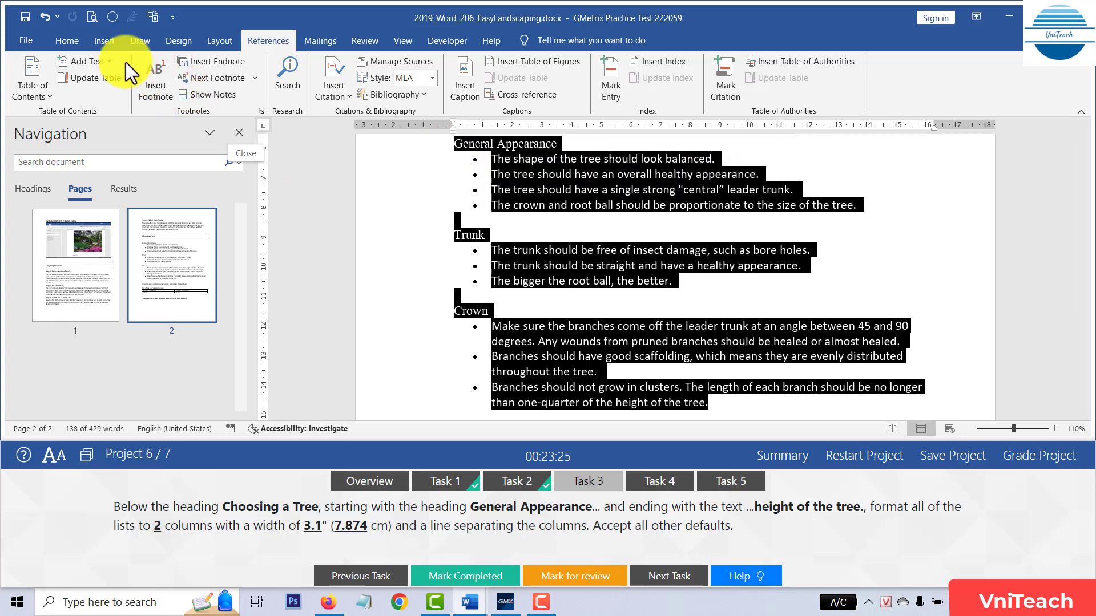
left_click(220, 39)
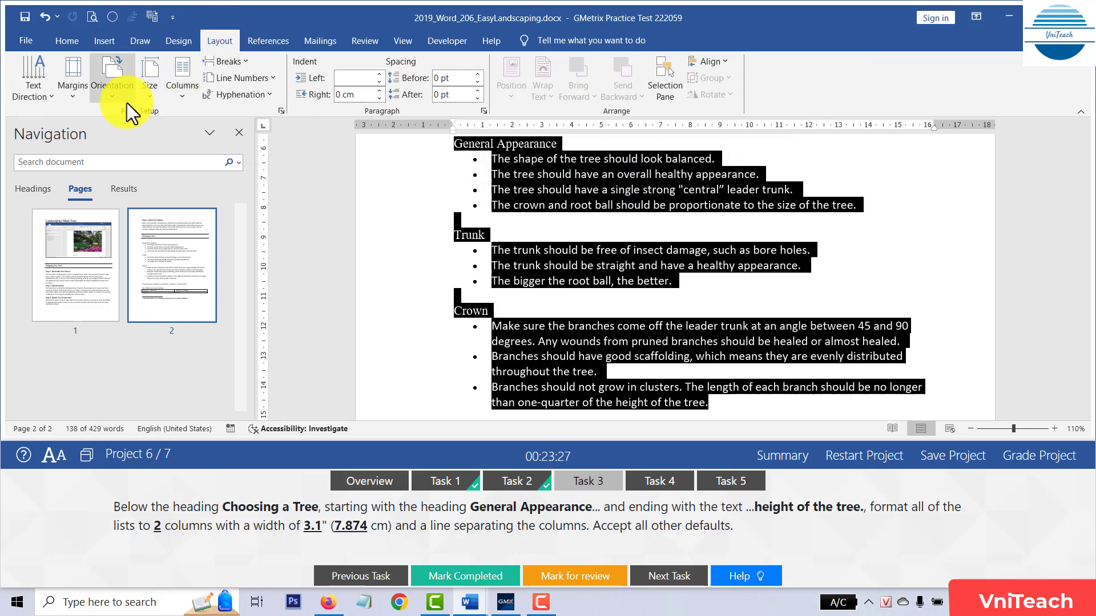
left_click(180, 97)
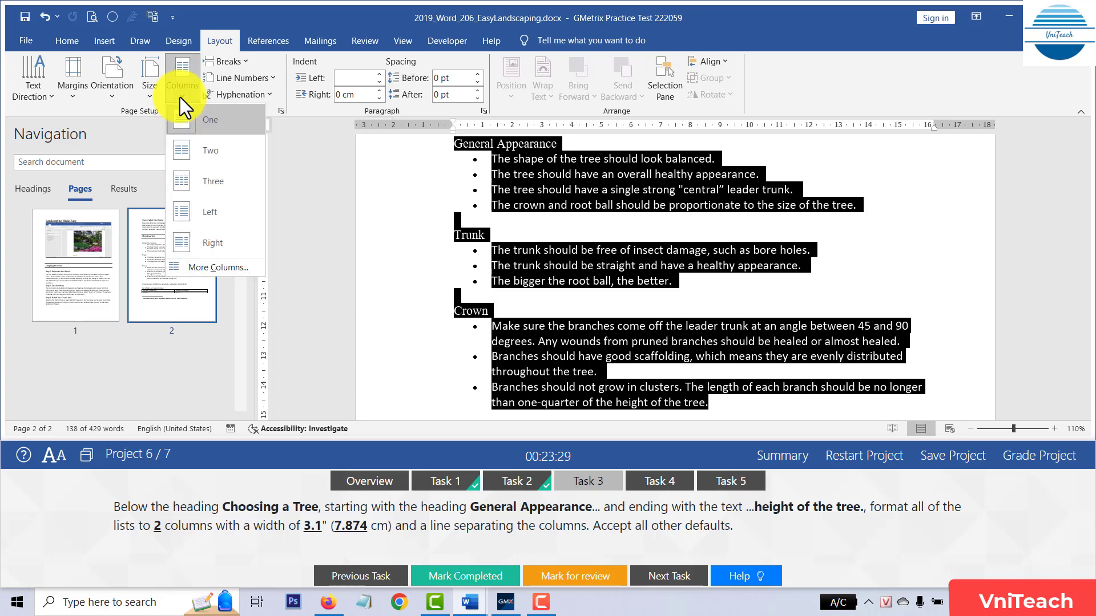
Set the selected lists to two columns, each 7.874 cm wide, with a line between
left_click(210, 268)
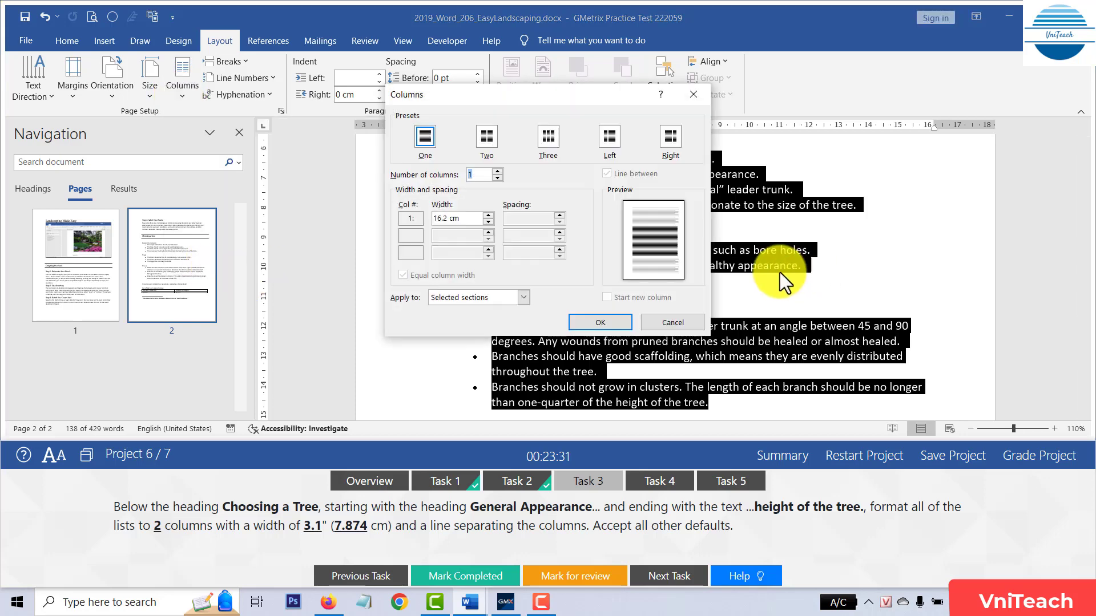
left_click(485, 137)
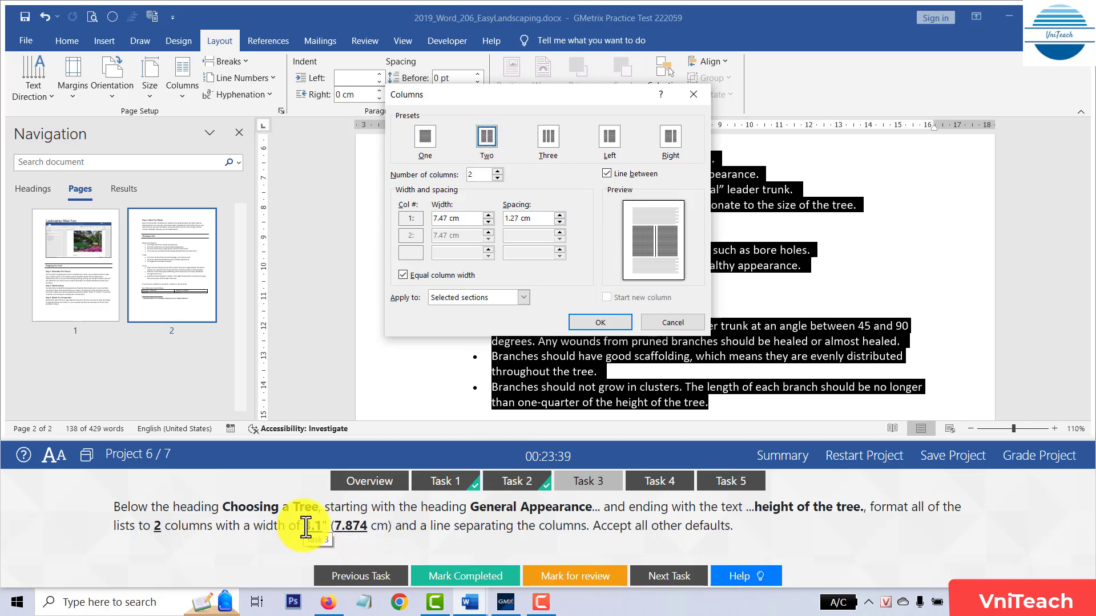
left_click_drag(301, 526, 329, 526)
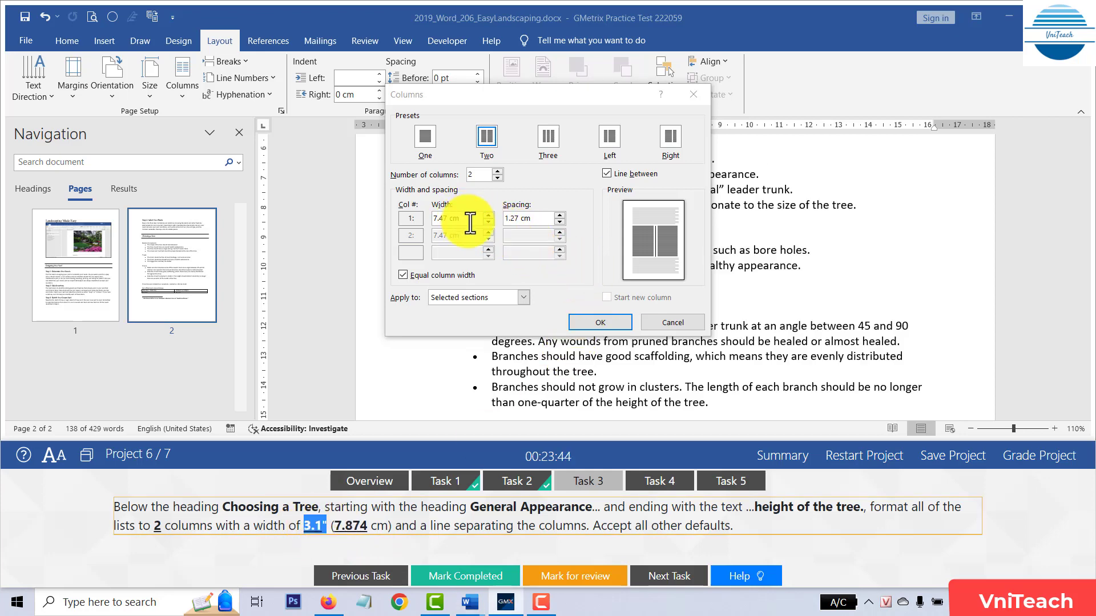
left_click_drag(469, 223, 393, 218)
type("3.1\"")
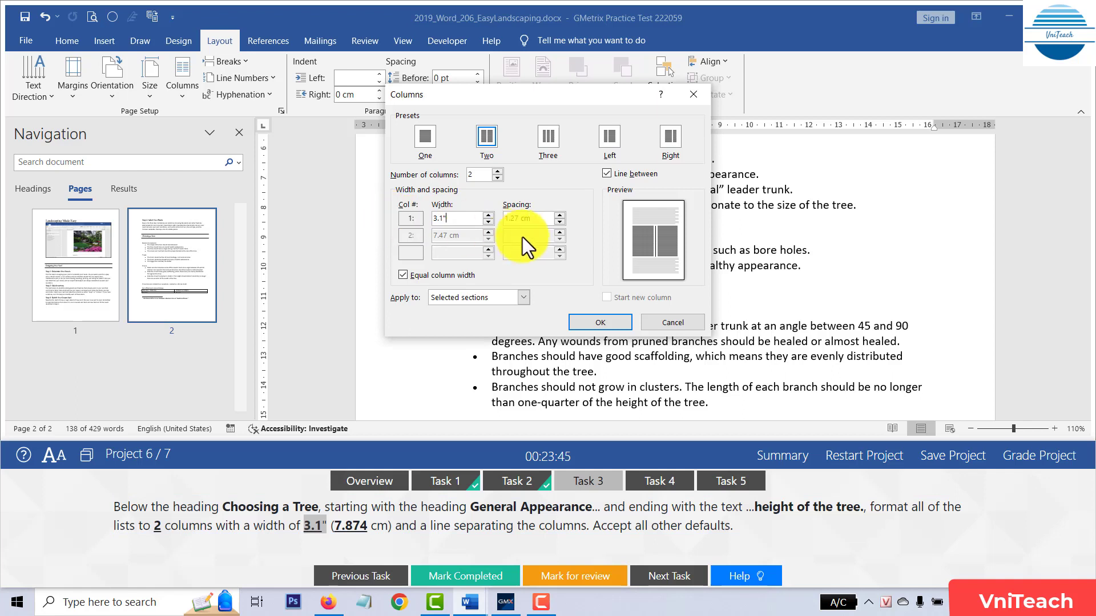
left_click(538, 223)
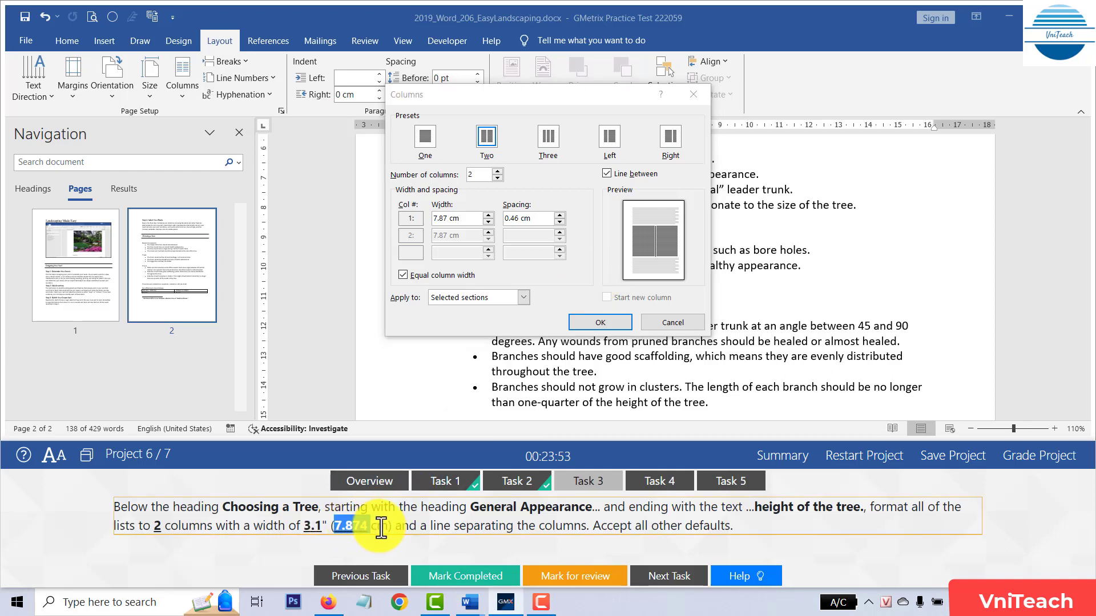
left_click_drag(335, 526, 389, 525)
key("ctrl+c")
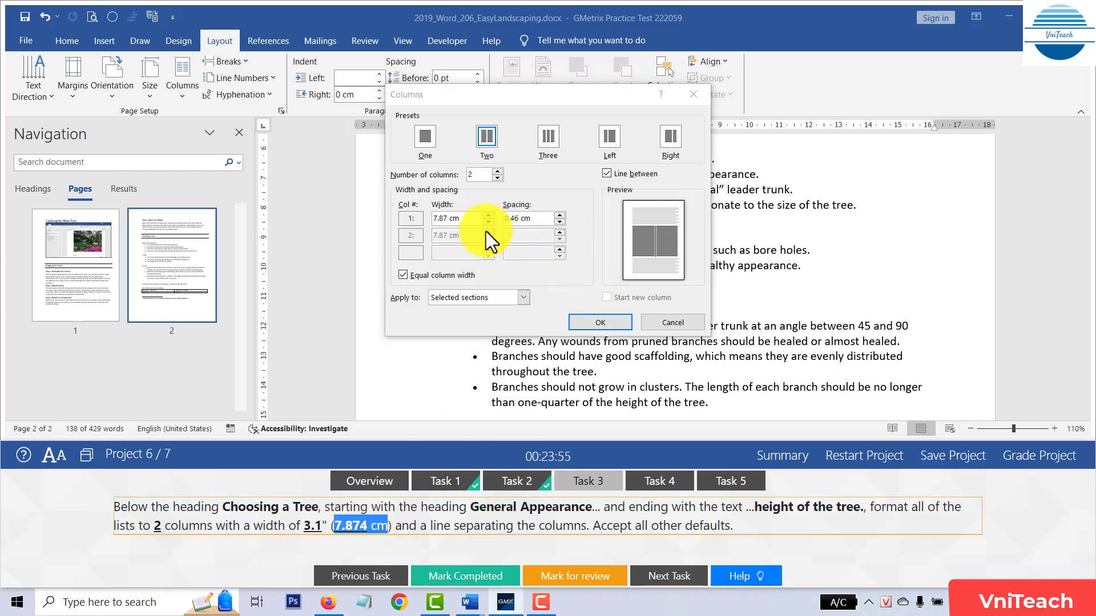
left_click(473, 218)
triple_click(472, 219)
key("ctrl+v")
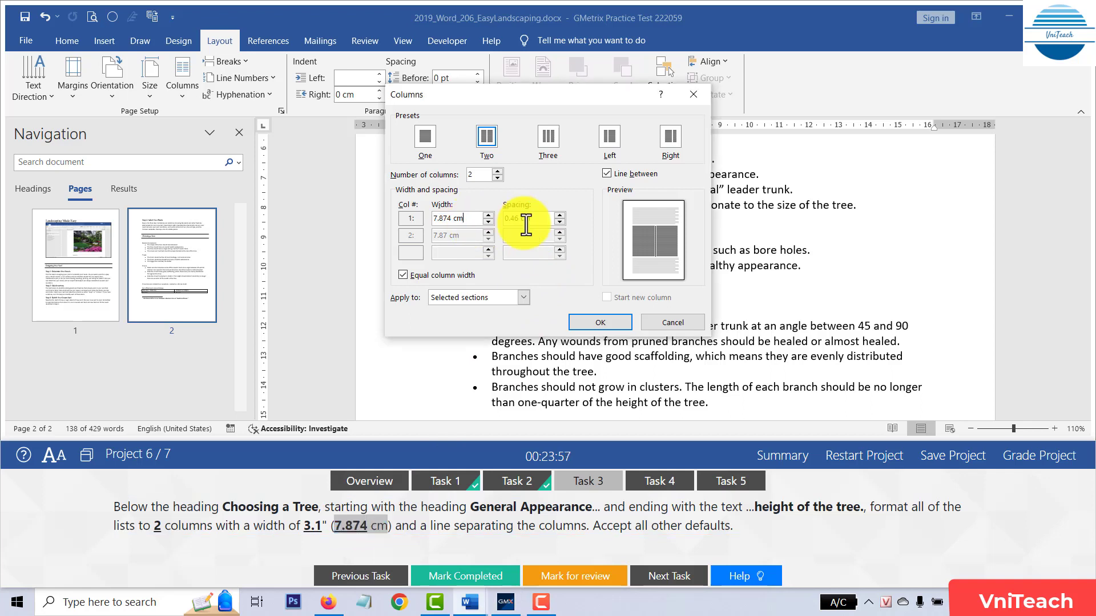
left_click(543, 219)
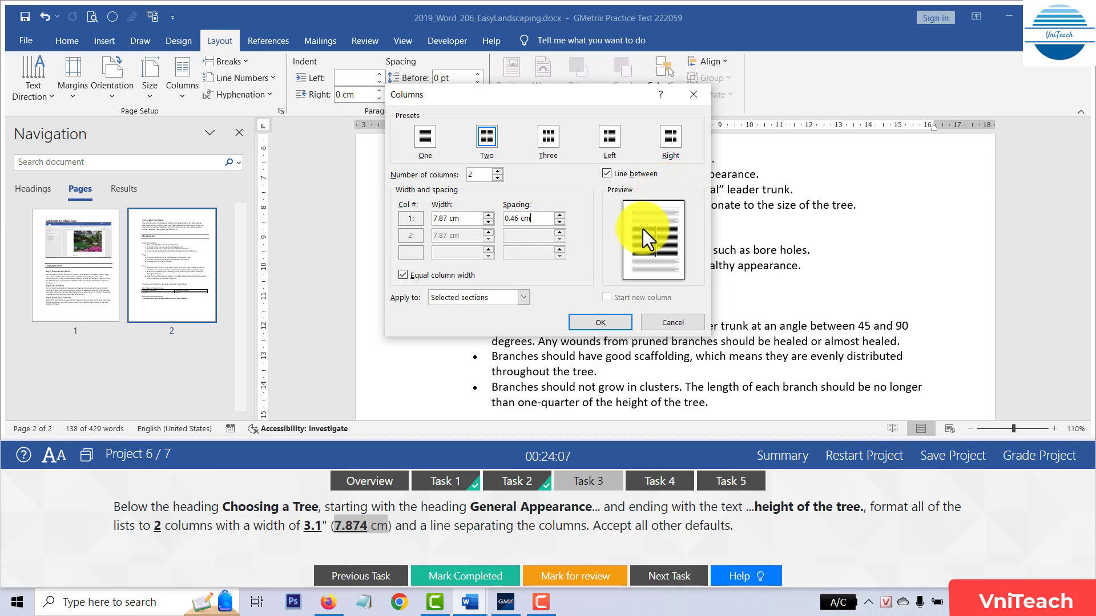
left_click(596, 322)
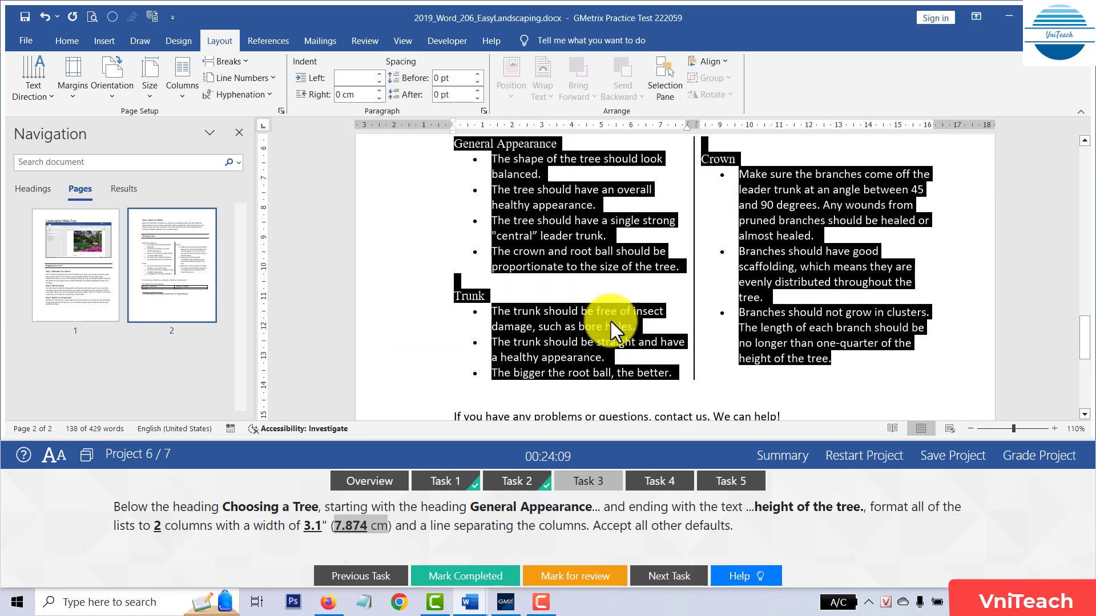
Deselect the two-column lists and mark Task 3 completed
left_click(609, 323)
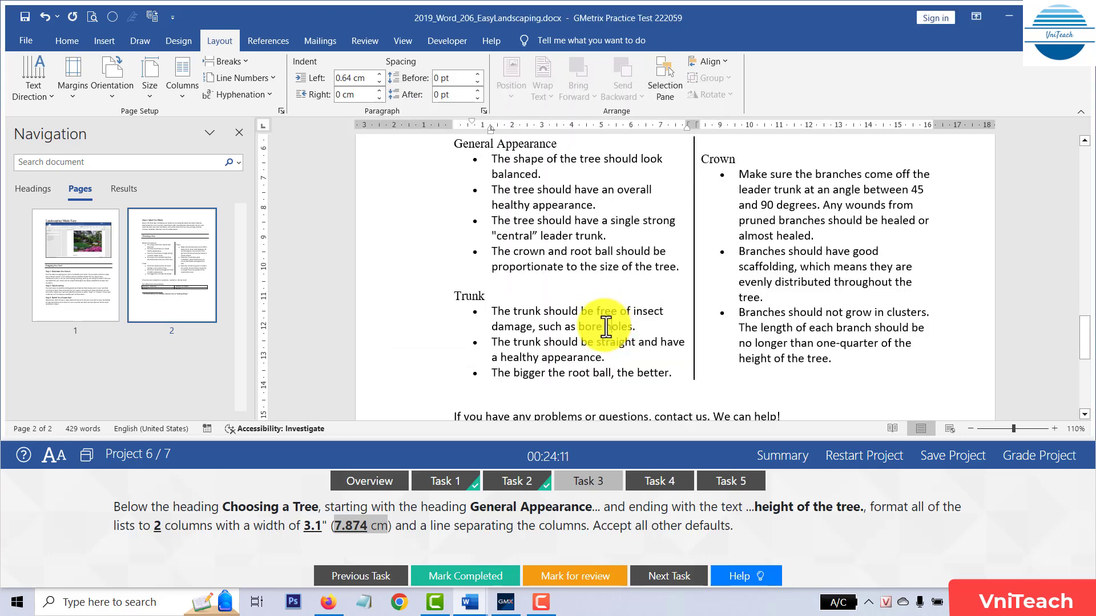
left_click(466, 579)
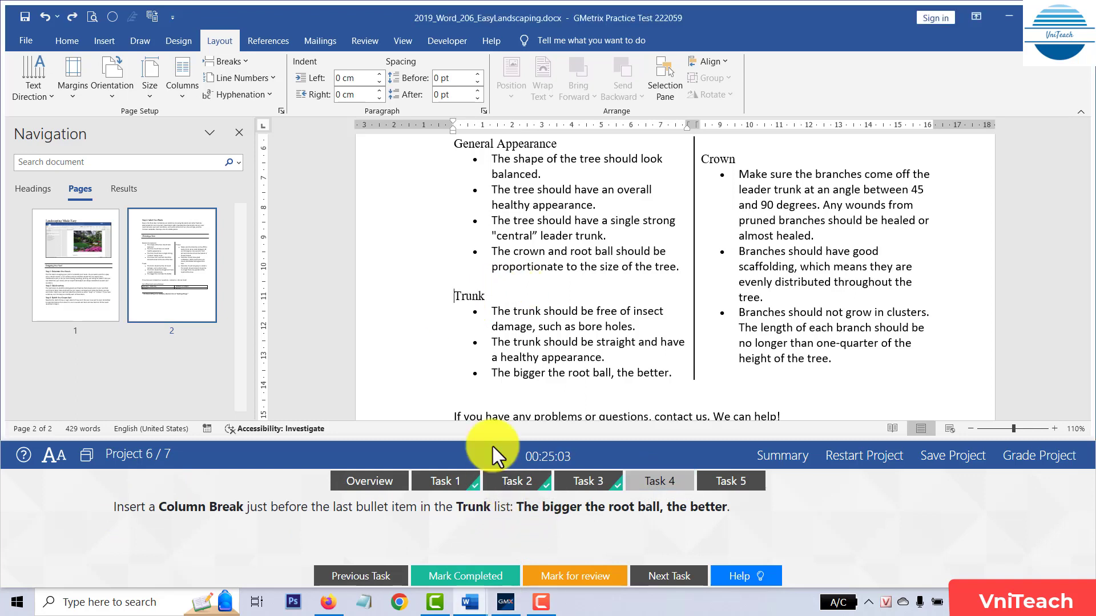
Insert a column break before 'The bigger the root ball, the better.' and mark Task 4 completed
left_click(494, 374)
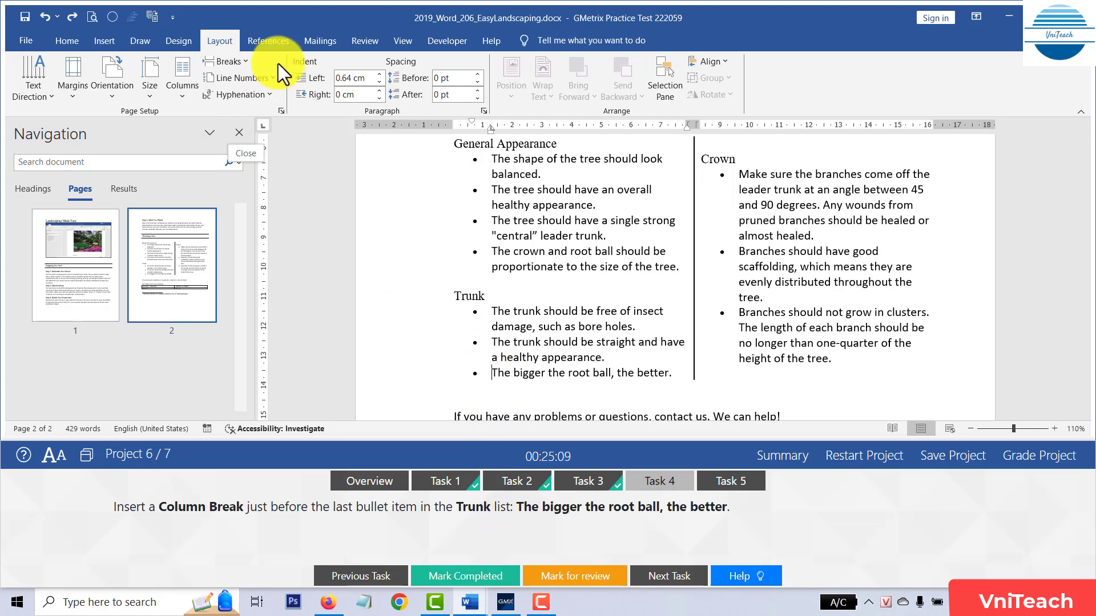
left_click(249, 63)
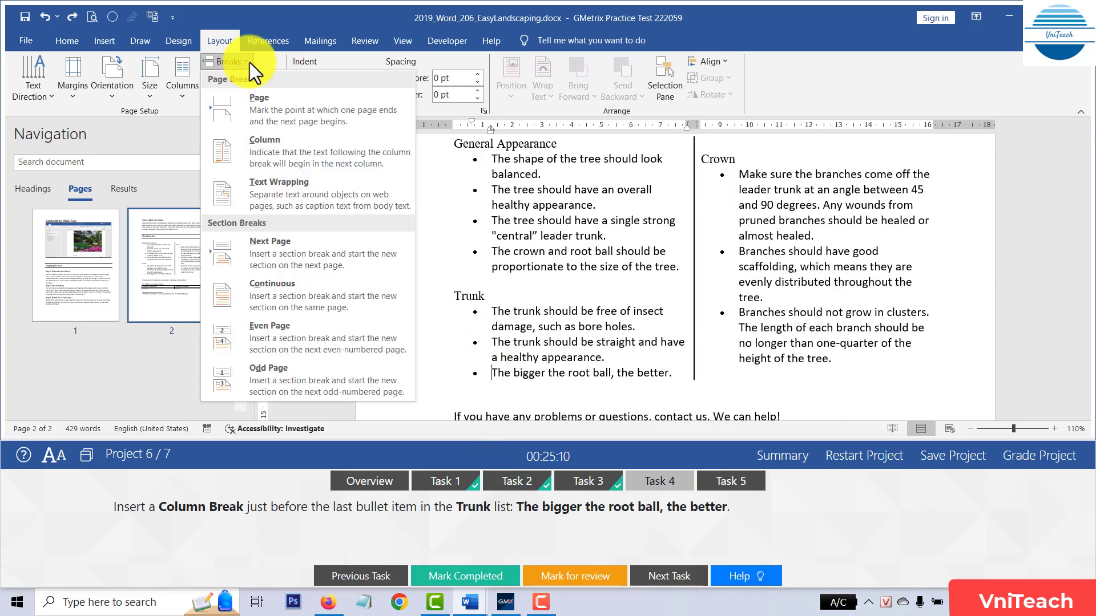
left_click(285, 166)
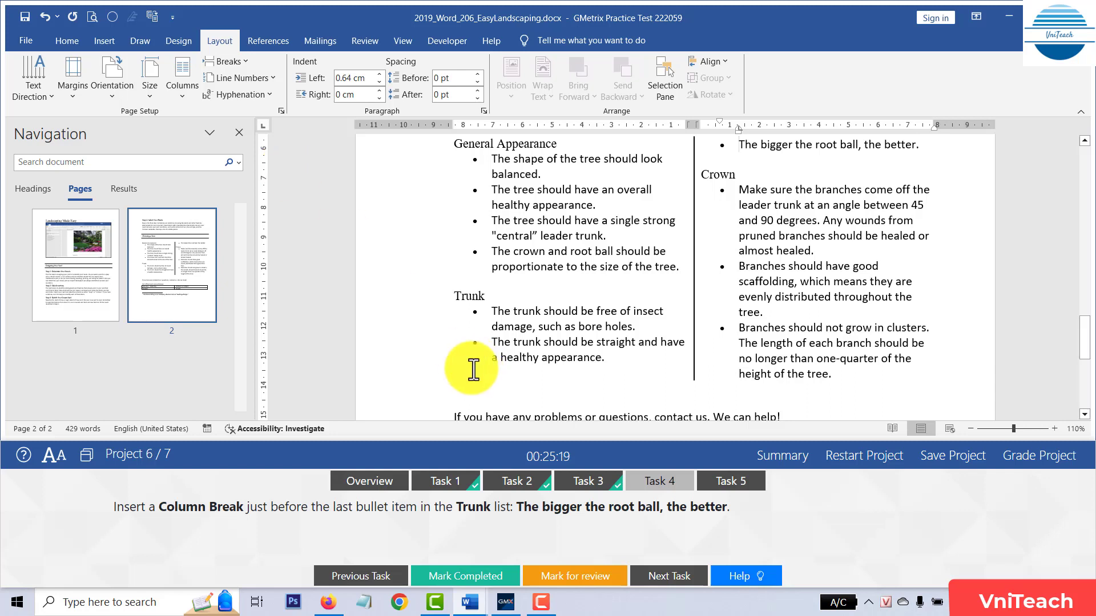
left_click(465, 576)
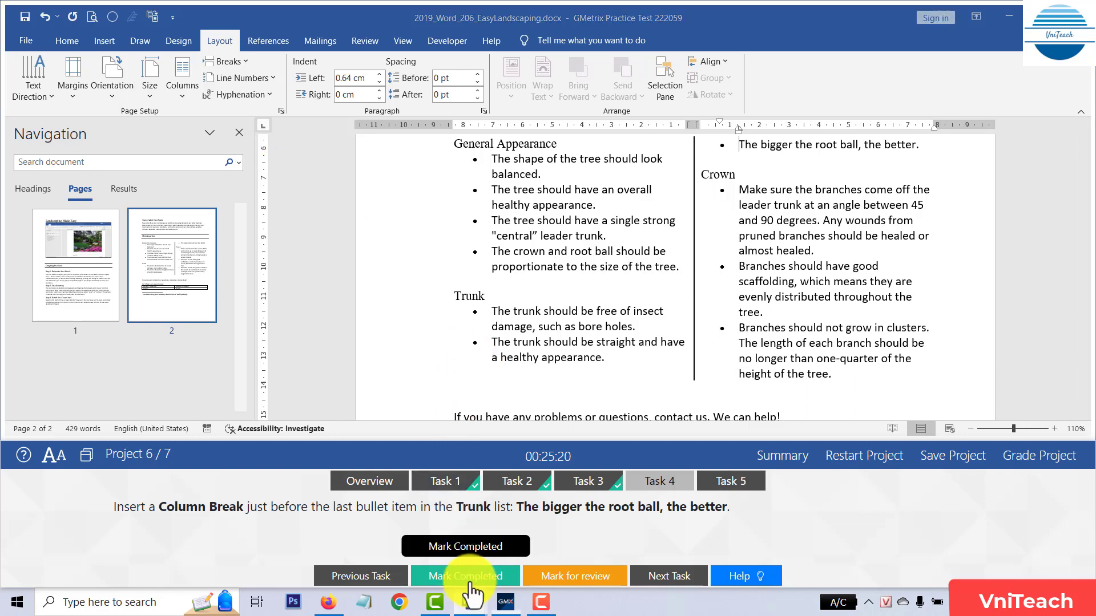
left_click(726, 482)
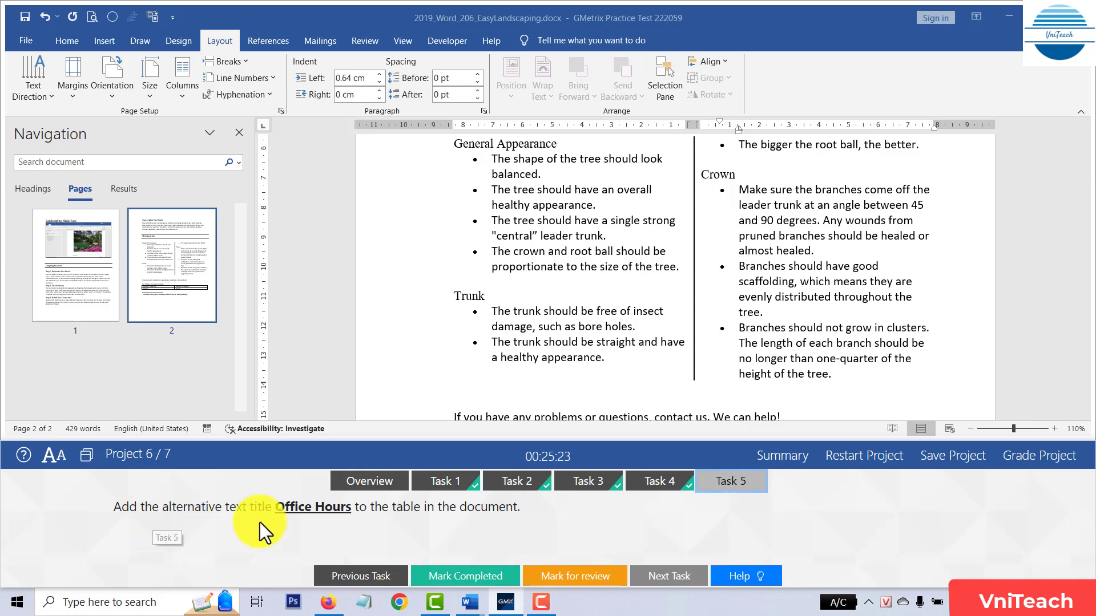
Select the whole office hours table and show its Table Tools Layout tab
left_click_drag(276, 507, 354, 506)
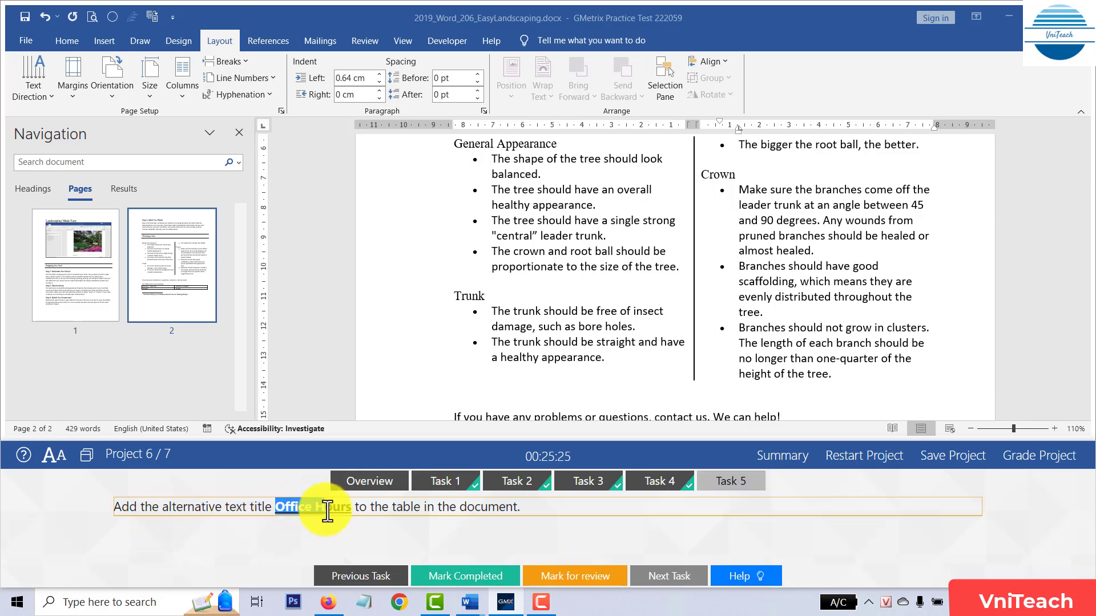
left_click(733, 164)
scroll(657, 359, "up", 5)
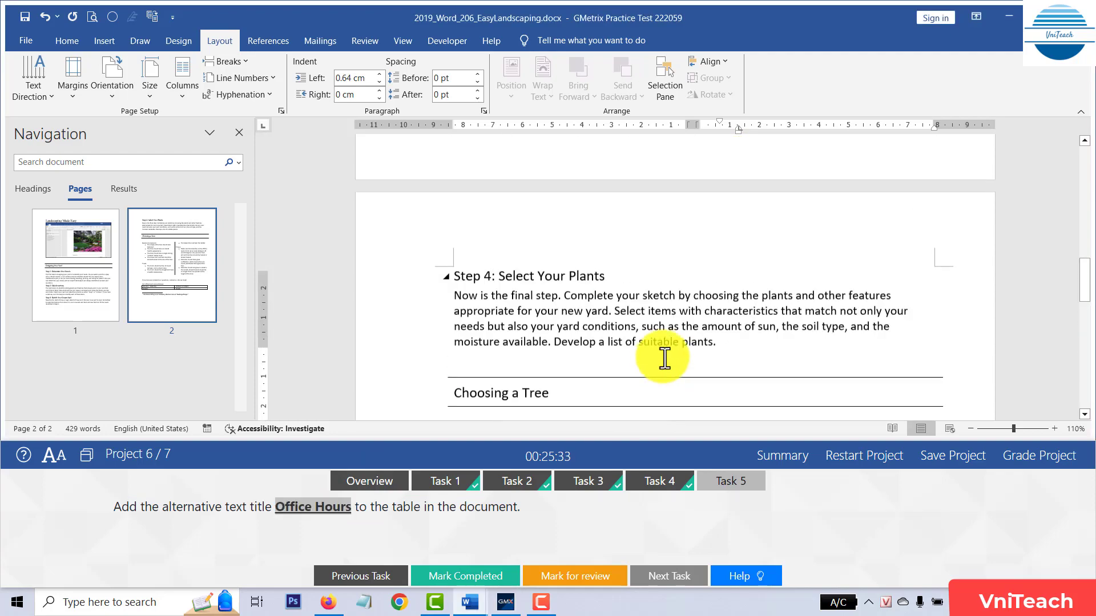
scroll(656, 359, "up", 5)
scroll(660, 362, "up", 5)
scroll(660, 363, "down", 10)
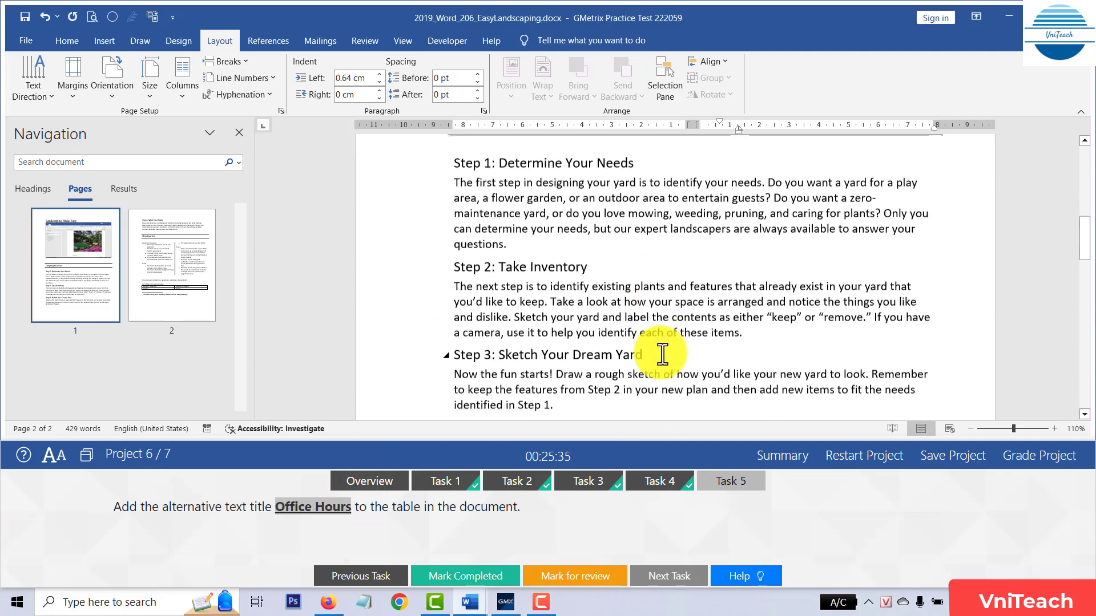
scroll(662, 363, "down", 5)
scroll(663, 363, "down", 10)
scroll(662, 365, "down", 5)
scroll(661, 363, "up", 3)
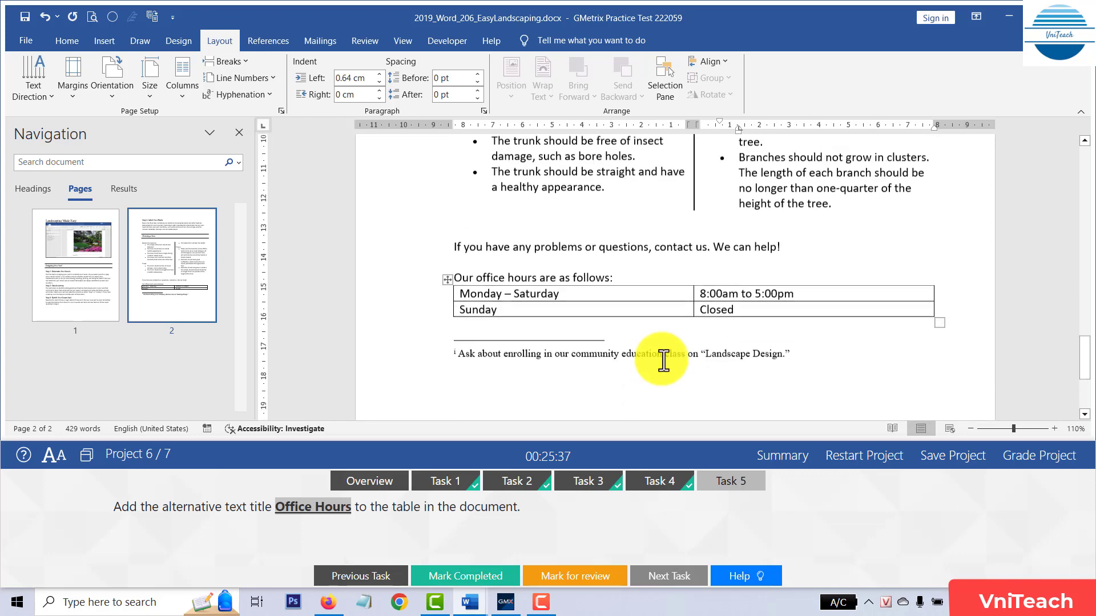
scroll(661, 362, "up", 2)
left_click(448, 321)
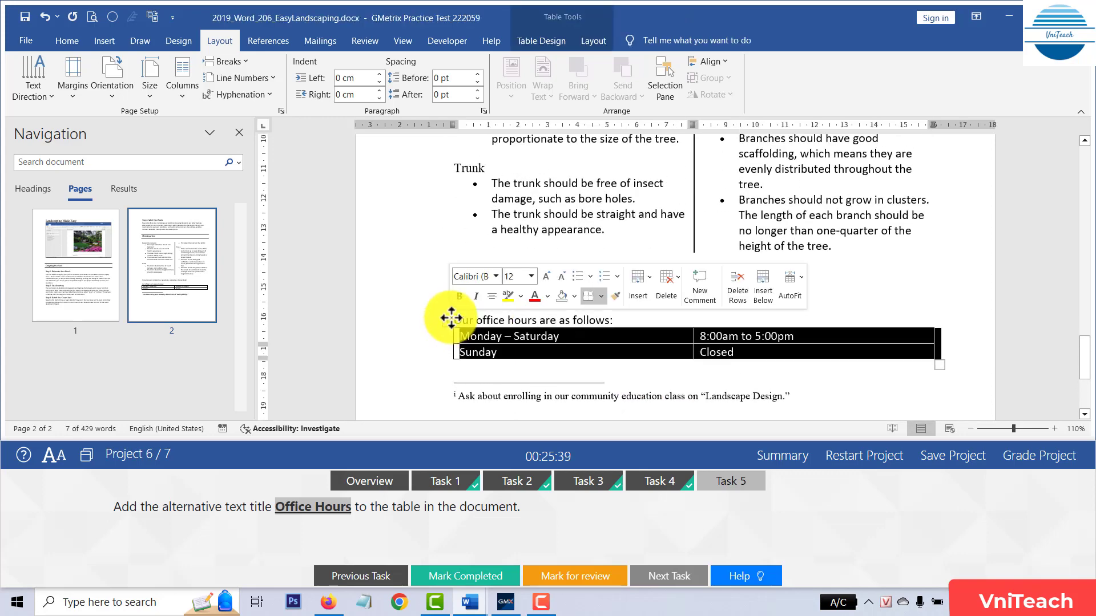
left_click(603, 35)
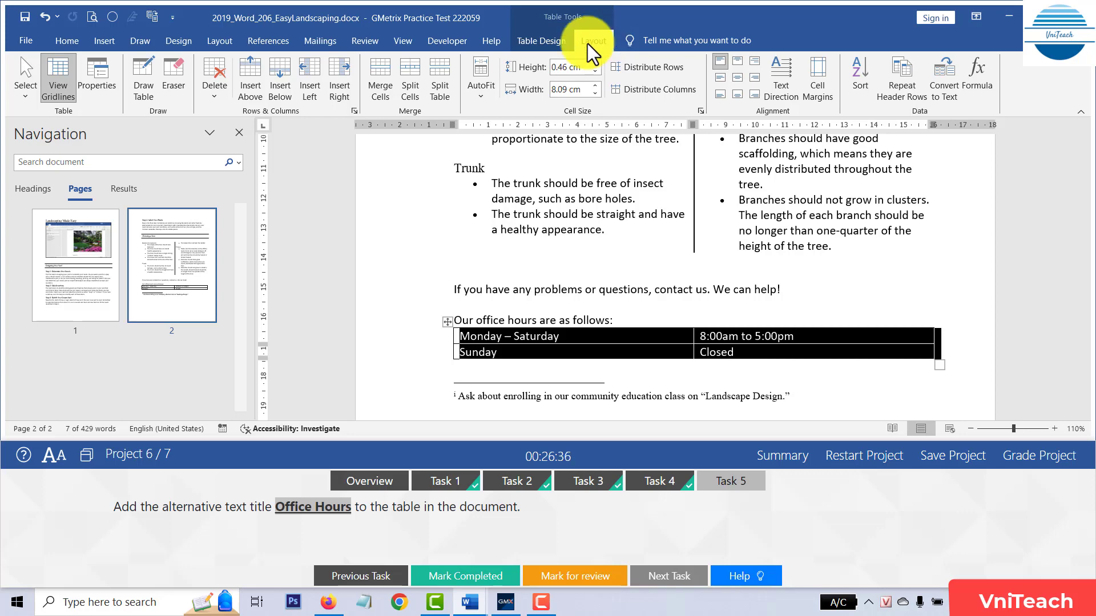
Give the office hours table the alt text title 'Office Hours' and mark Task 5 completed
left_click(91, 81)
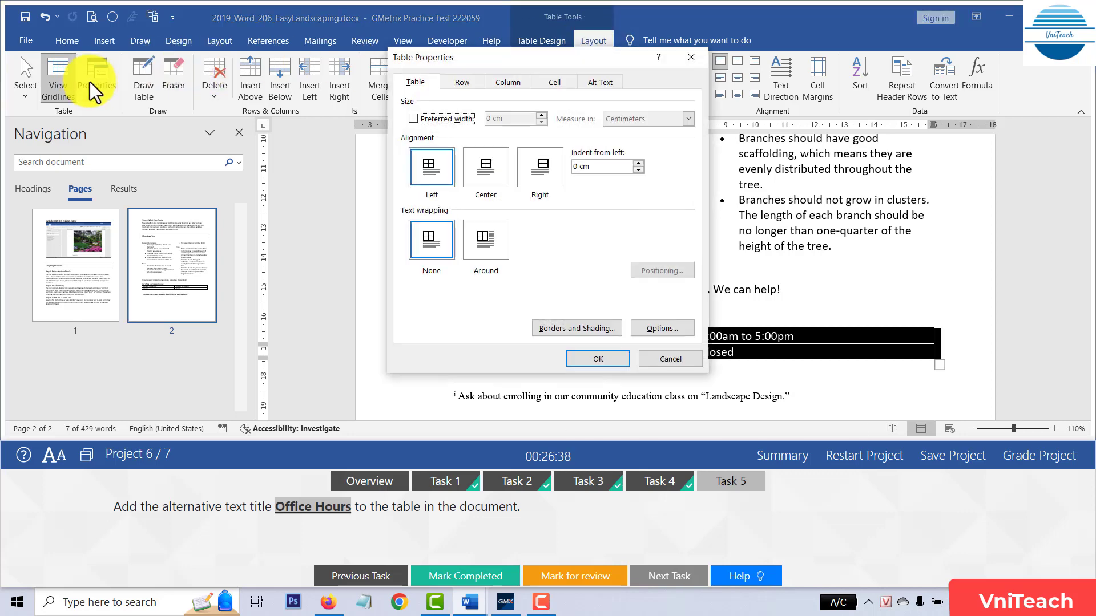
left_click(601, 83)
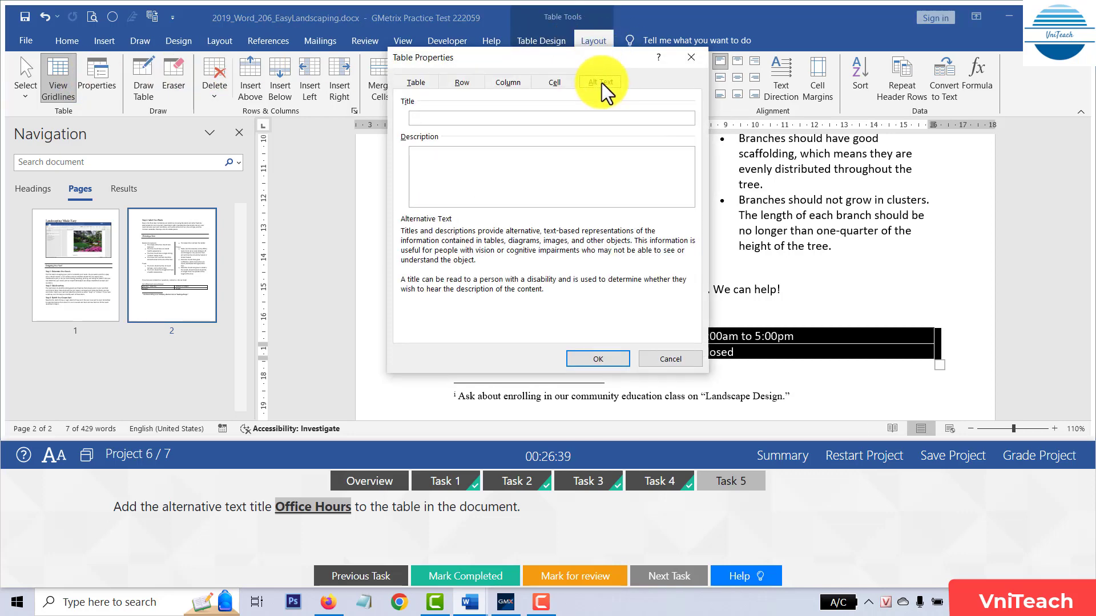
left_click(480, 118)
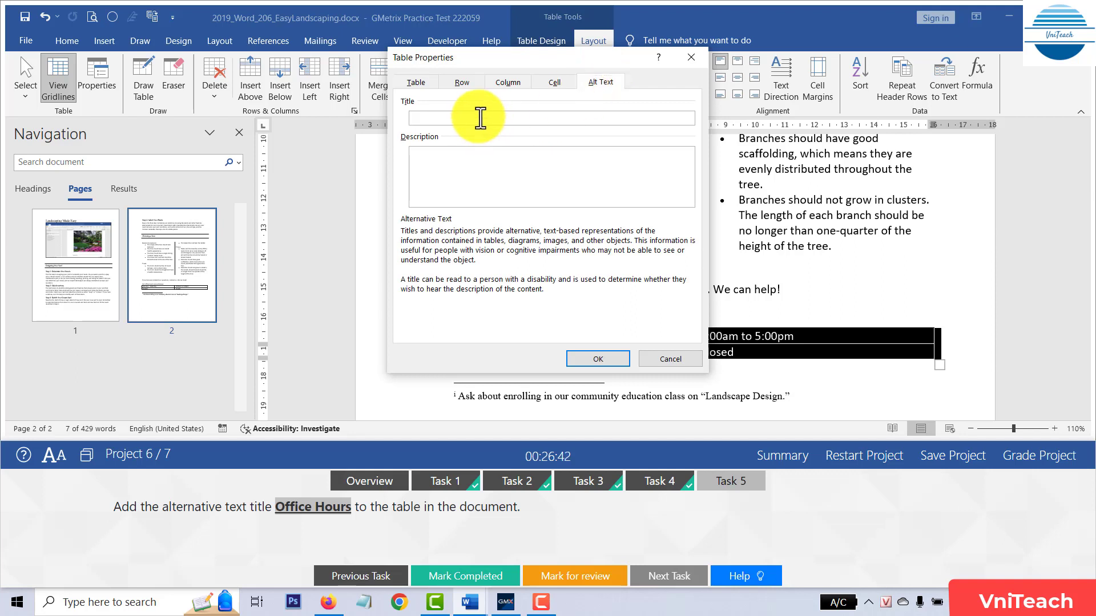
type("Office Hours")
left_click(587, 360)
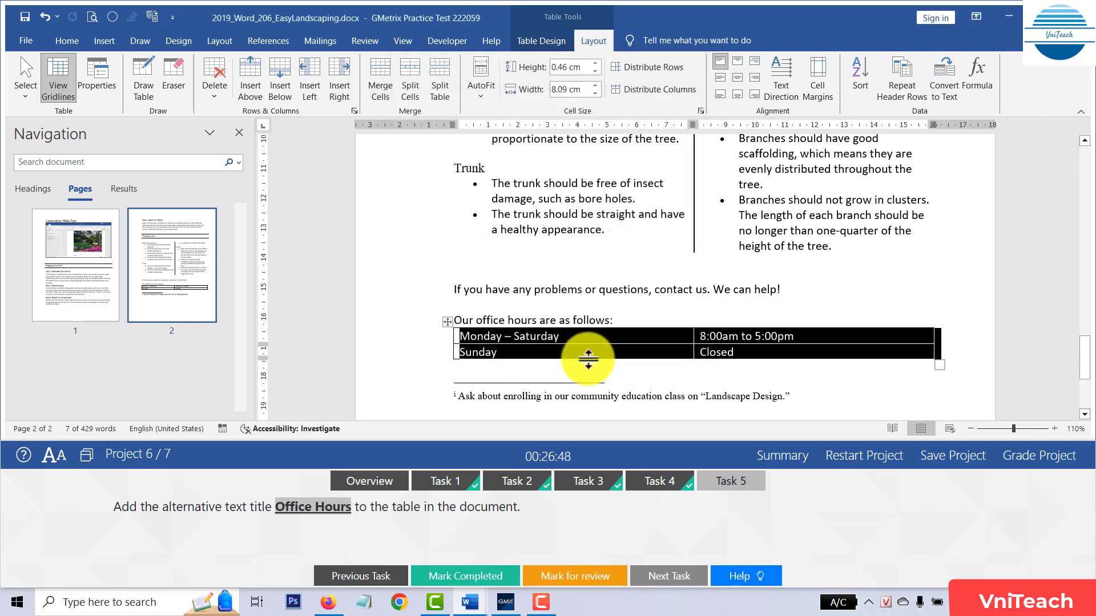
left_click(482, 576)
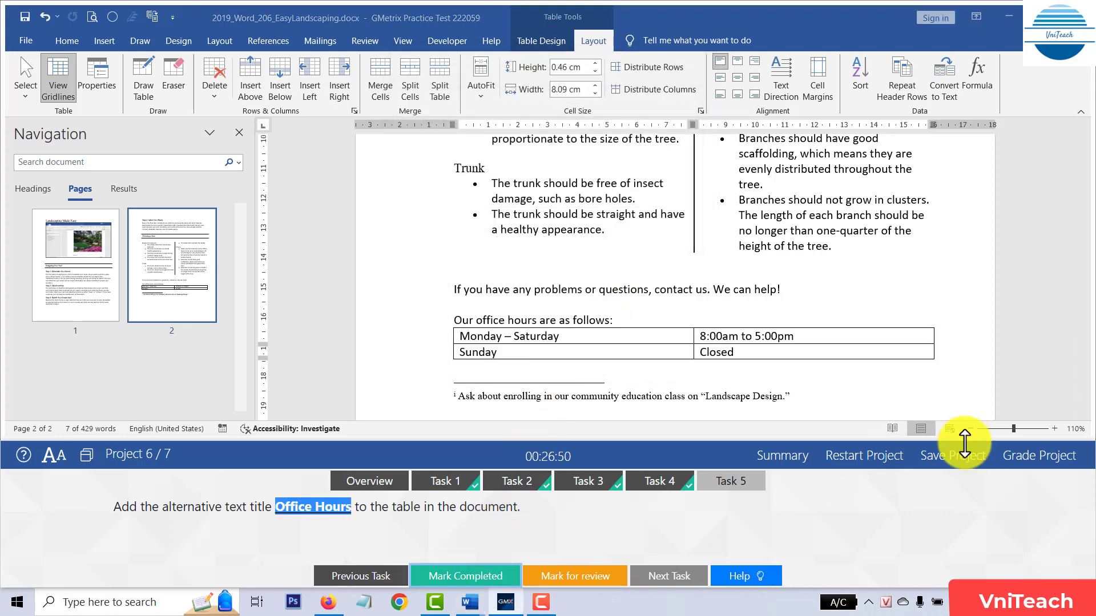
Grade Project 6 and continue to Project 7's Workshop document
left_click(1039, 455)
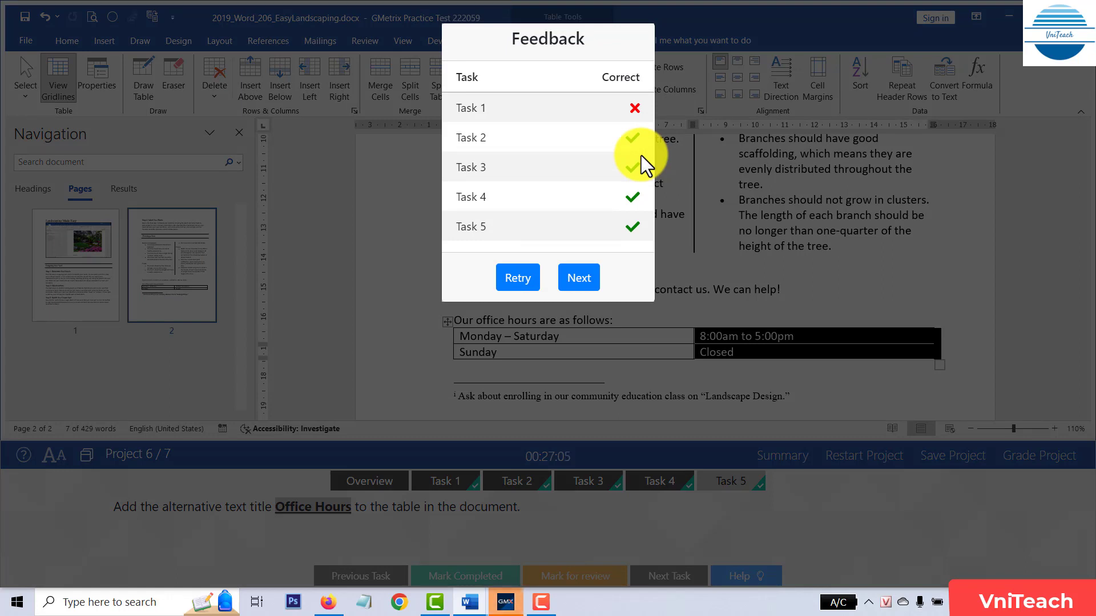
left_click(581, 280)
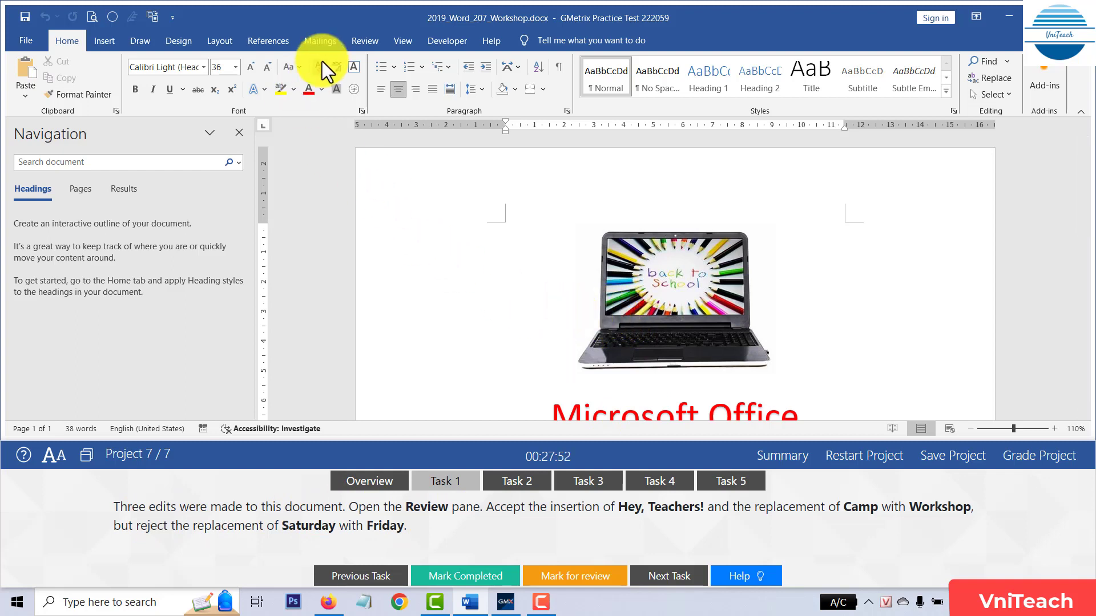
Open the Reviewing Pane, go to the next change, and accept the 'Hey, Teachers!' insertion
left_click(361, 39)
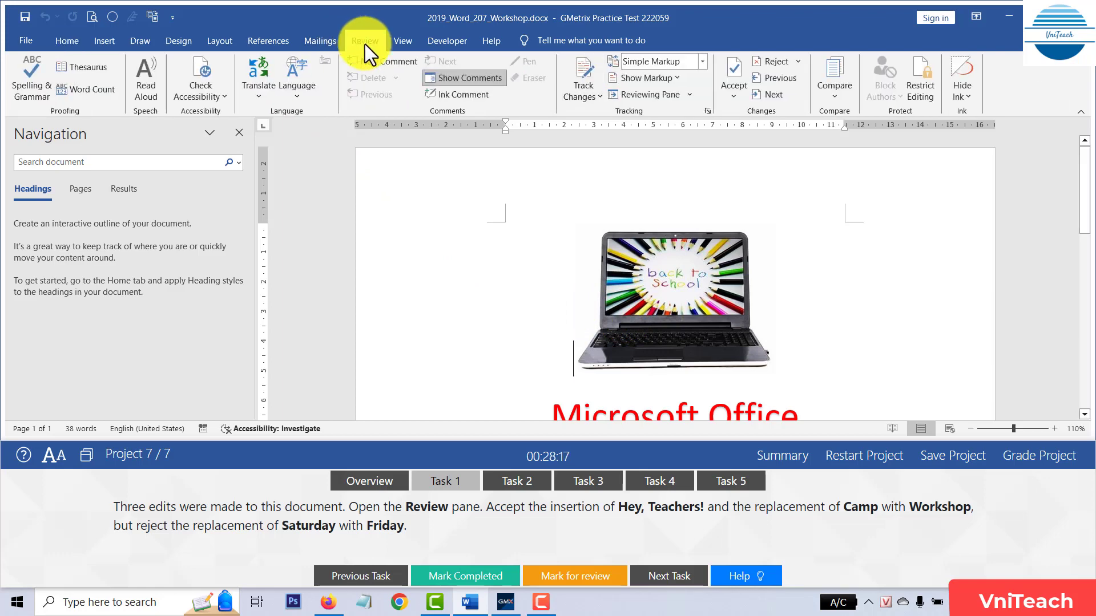
left_click(657, 94)
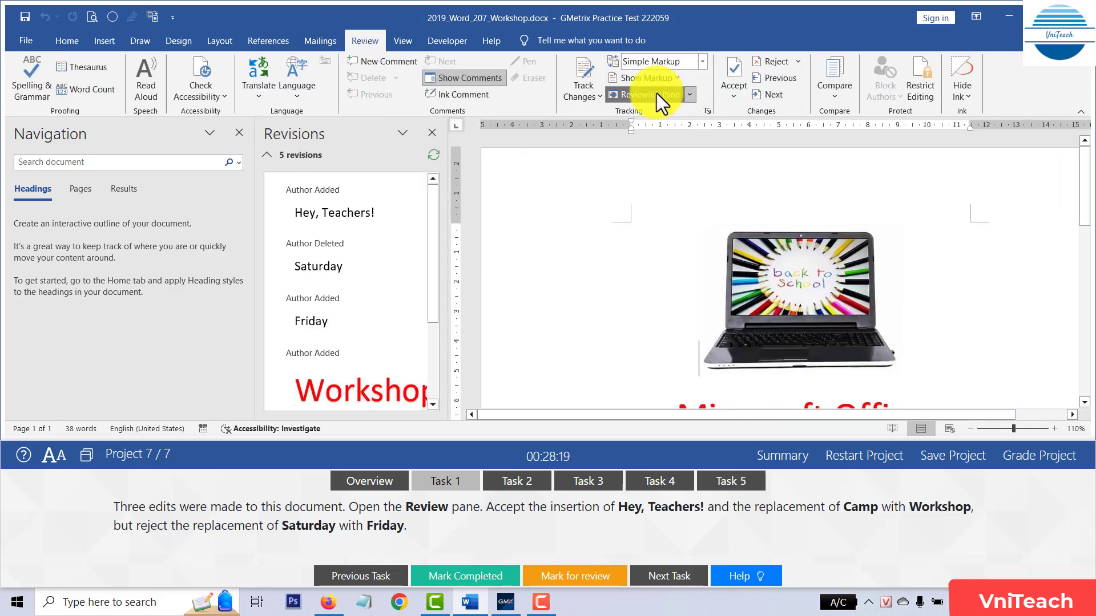
left_click(776, 94)
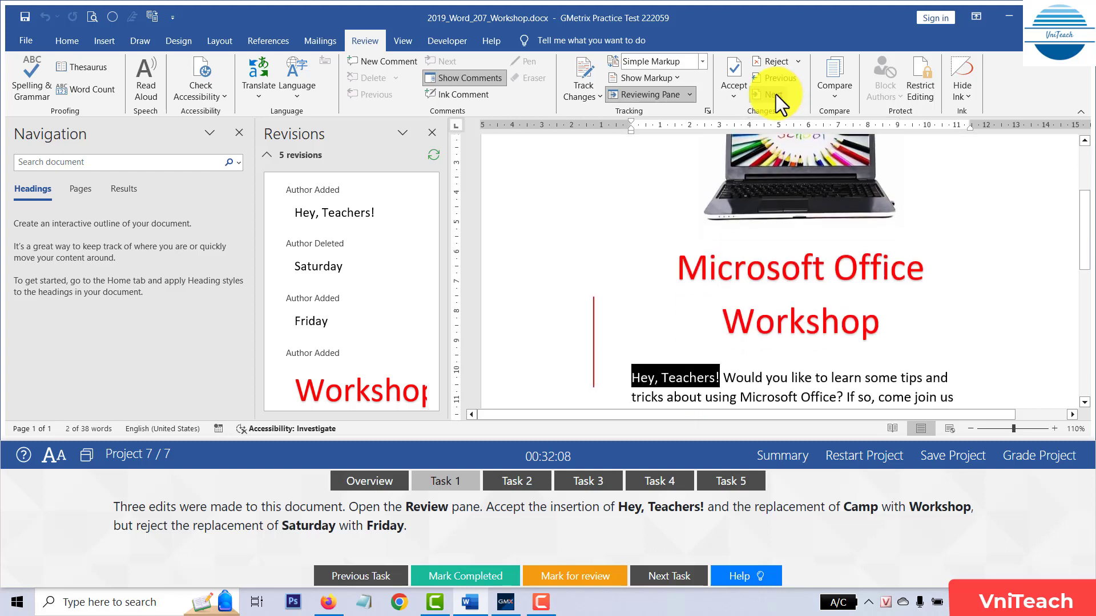
left_click(731, 95)
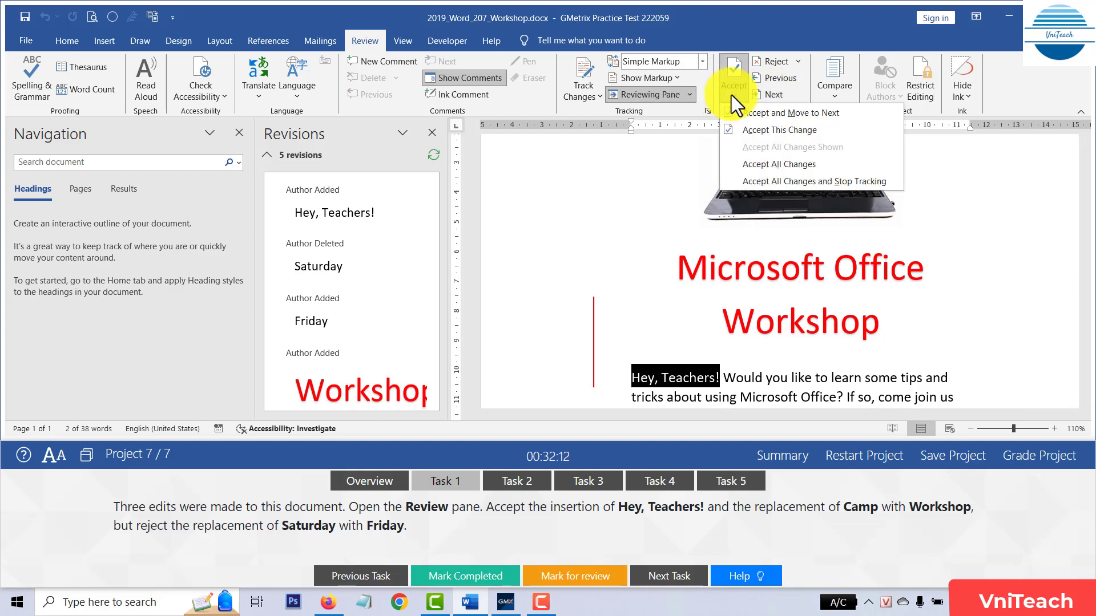
left_click(758, 114)
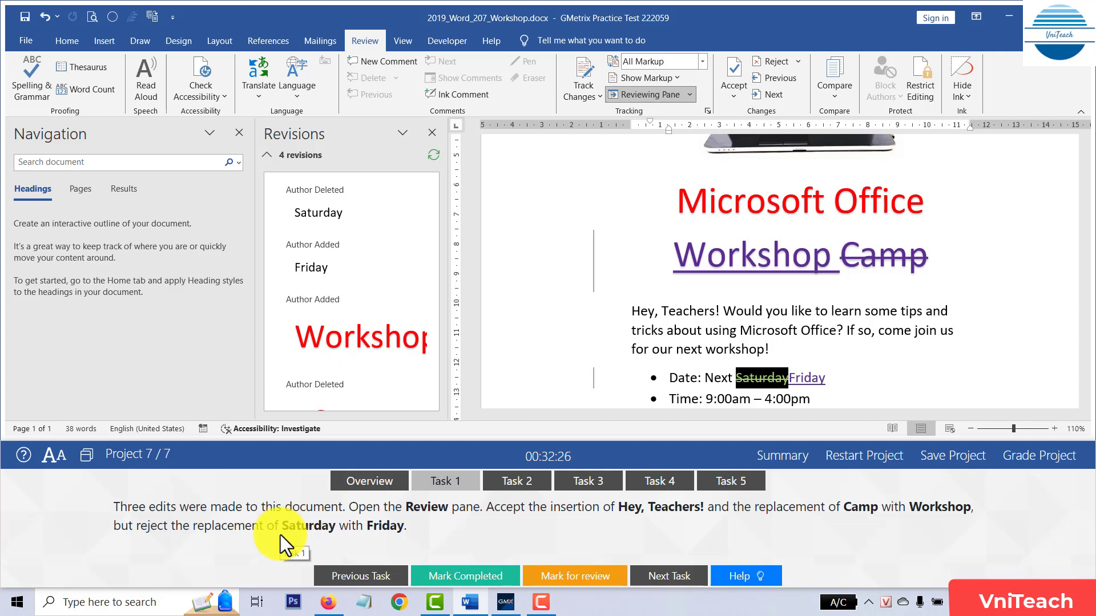
Reject both the Saturday deletion and the Friday insertion so the date line keeps Saturday
left_click(797, 61)
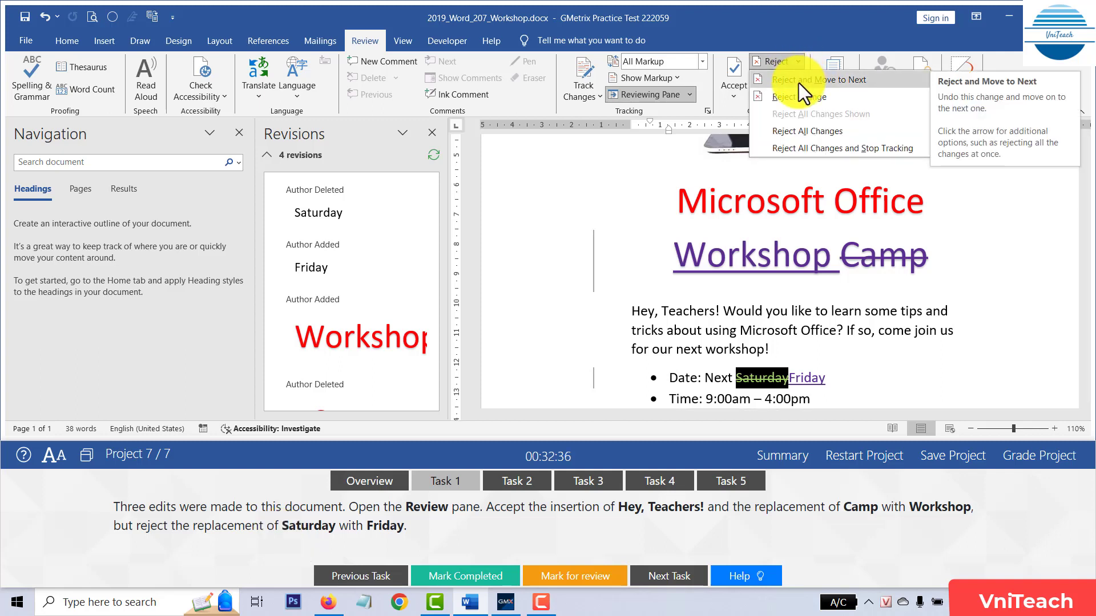
left_click(799, 82)
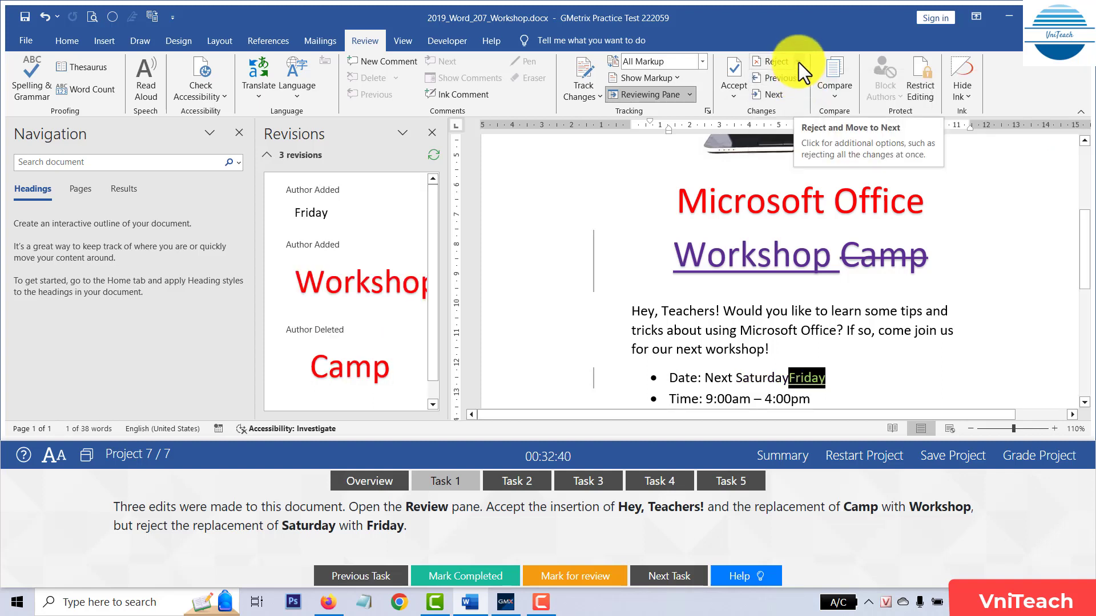
left_click(799, 63)
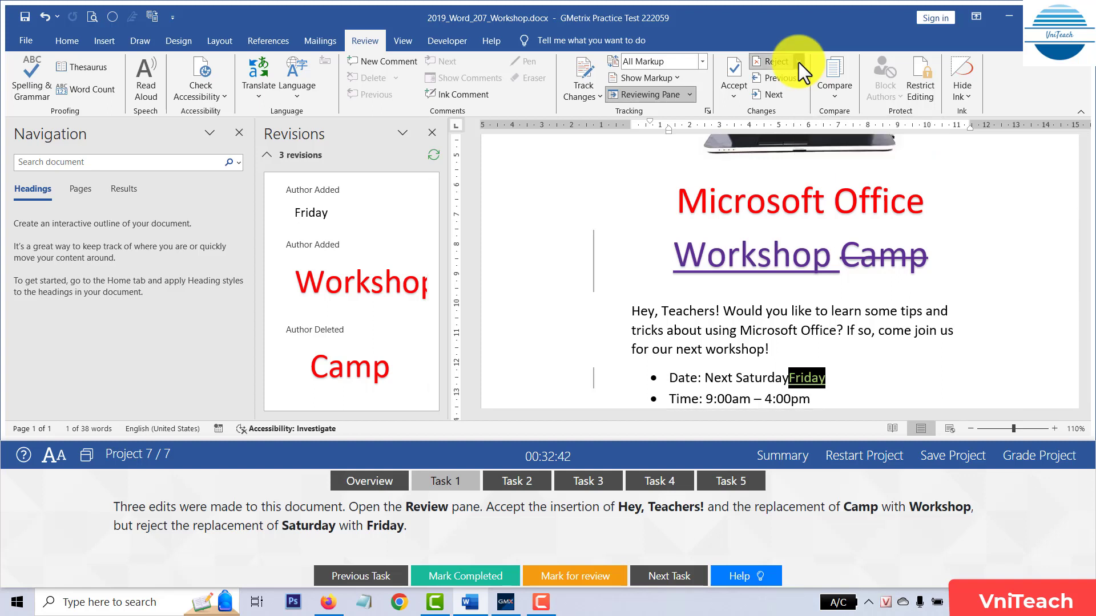
left_click(800, 81)
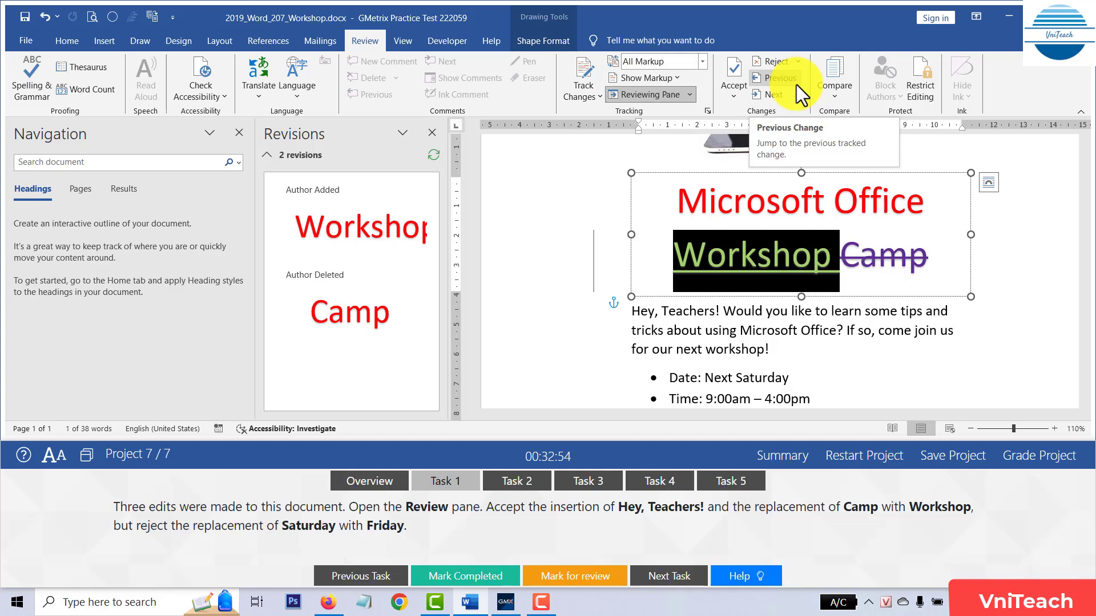
Accept the Workshop insertion and the Camp deletion
left_click(733, 94)
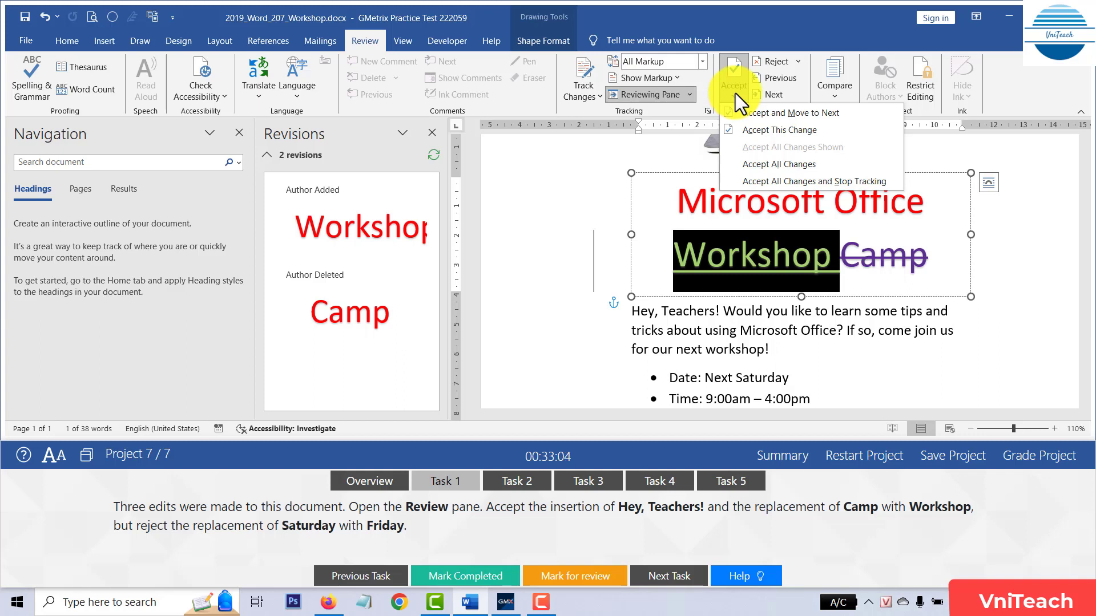
left_click(751, 115)
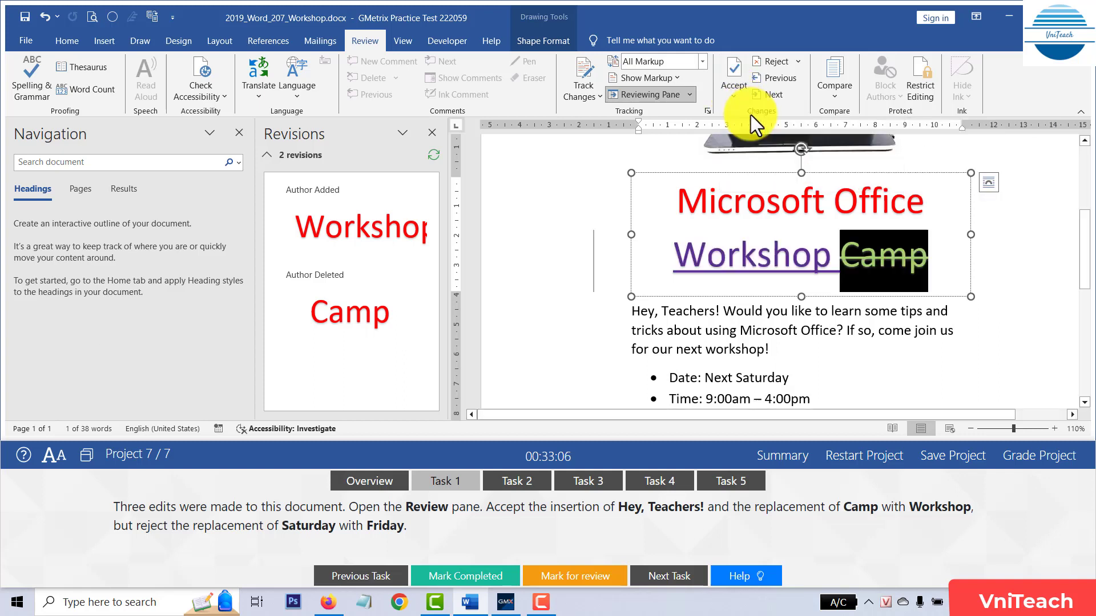
left_click(734, 95)
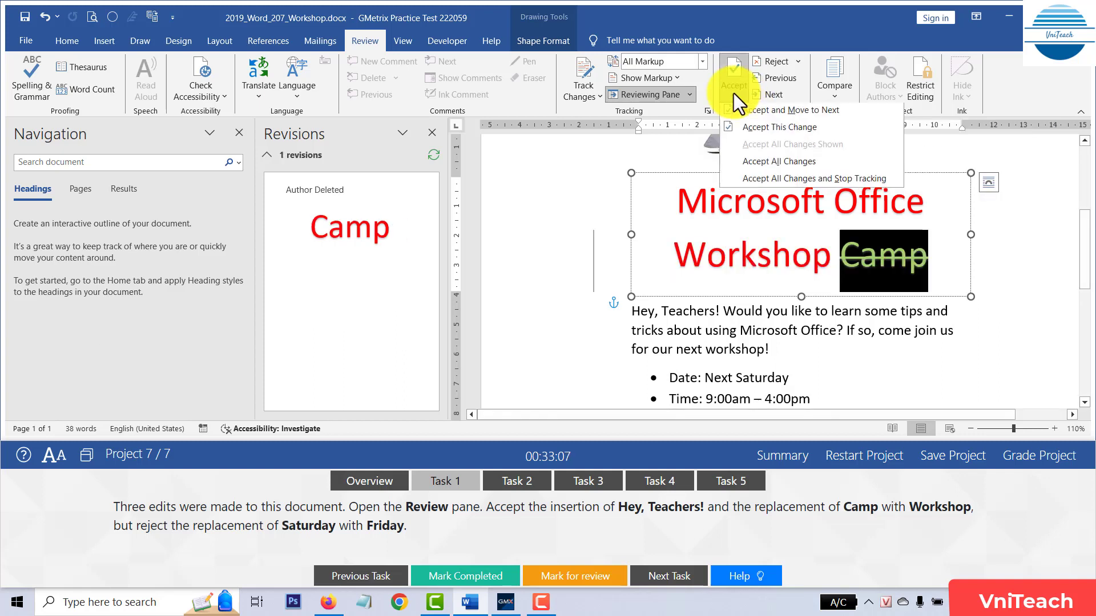
left_click(758, 116)
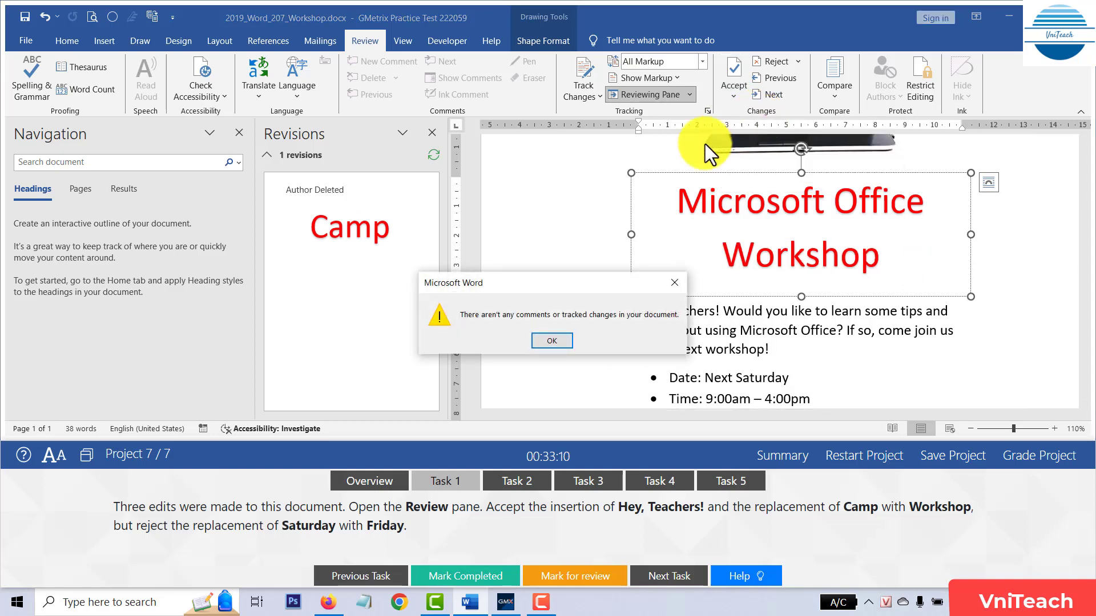
Dismiss the no-tracked-changes message, close the Revisions pane, and mark Task 1 completed
left_click(562, 342)
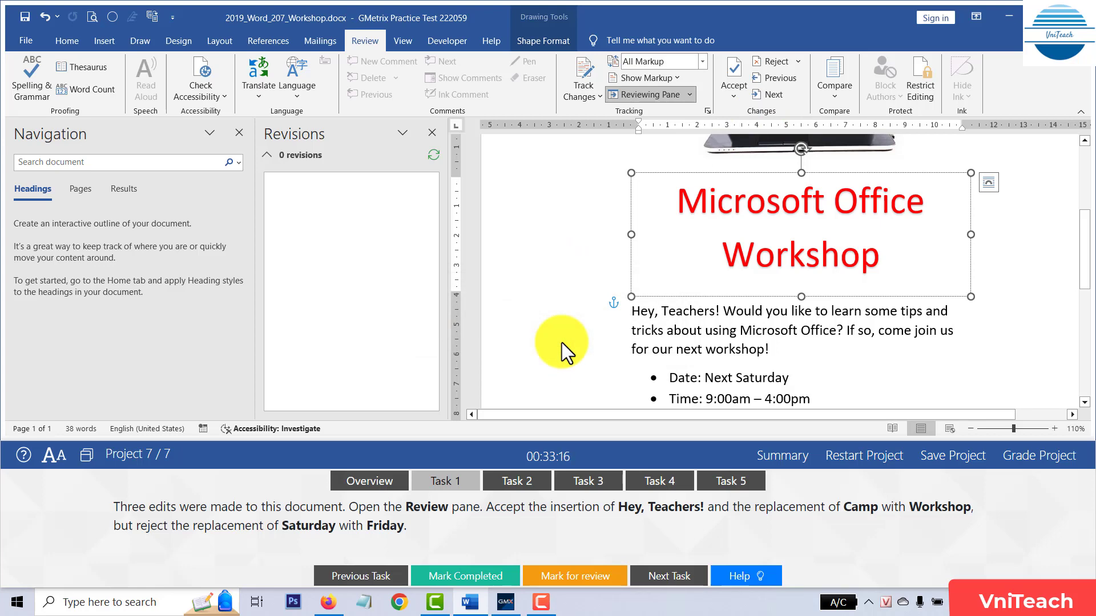
left_click(433, 133)
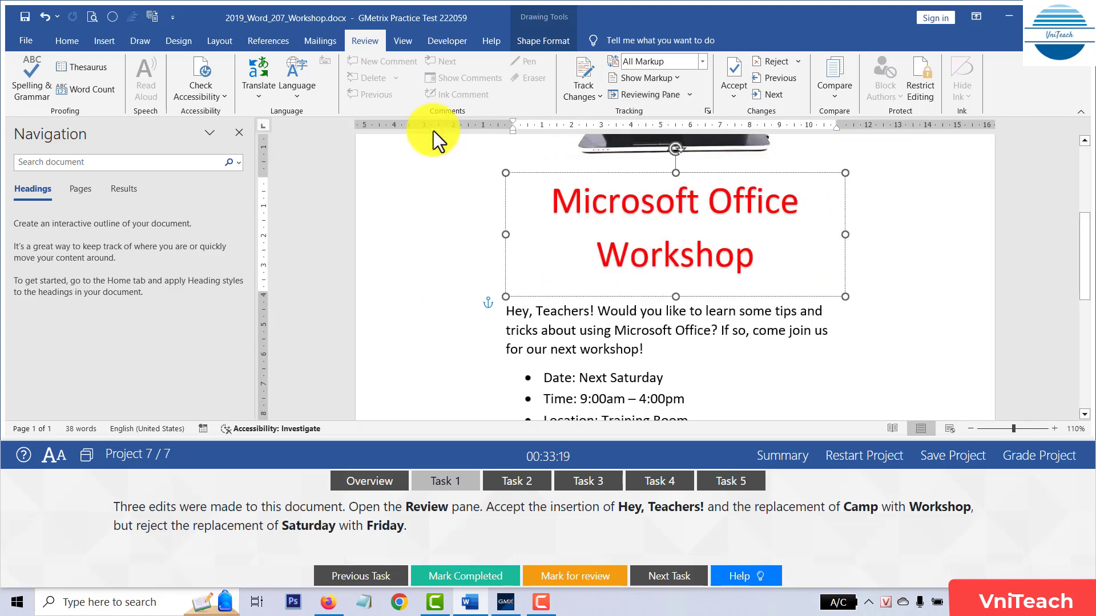
left_click(460, 570)
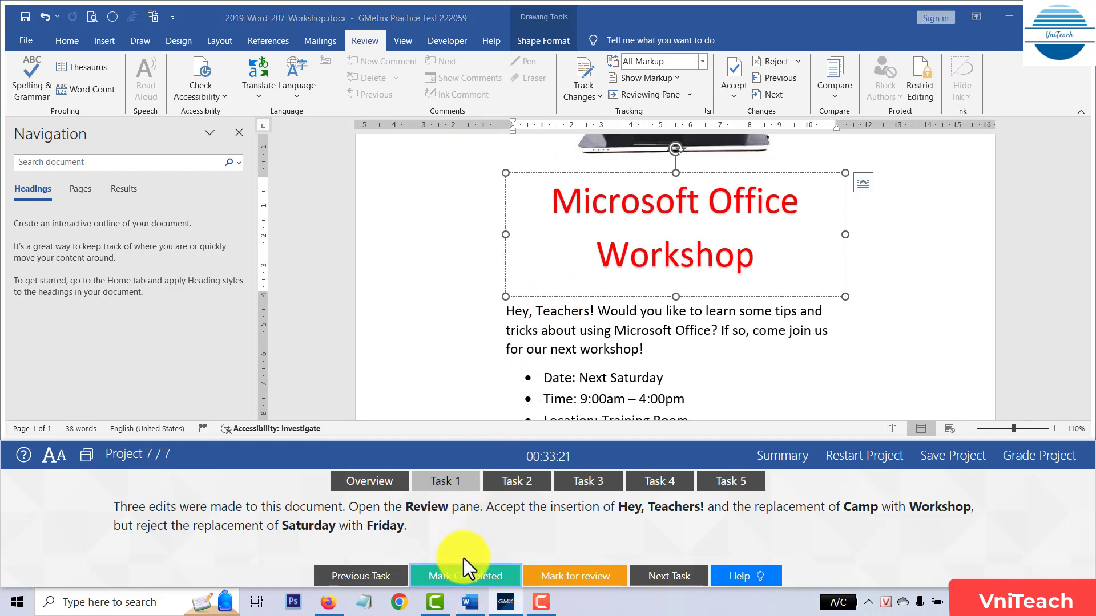
Select all text, set line spacing to 1.0, mark Task 2 completed, and go to Task 3
left_click(514, 482)
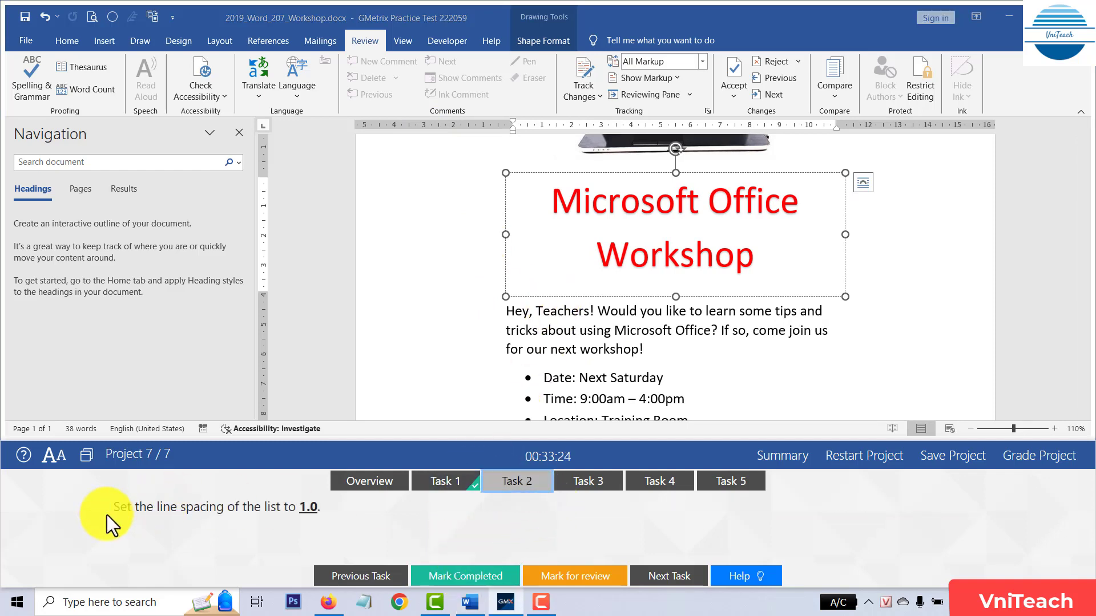
left_click(640, 345)
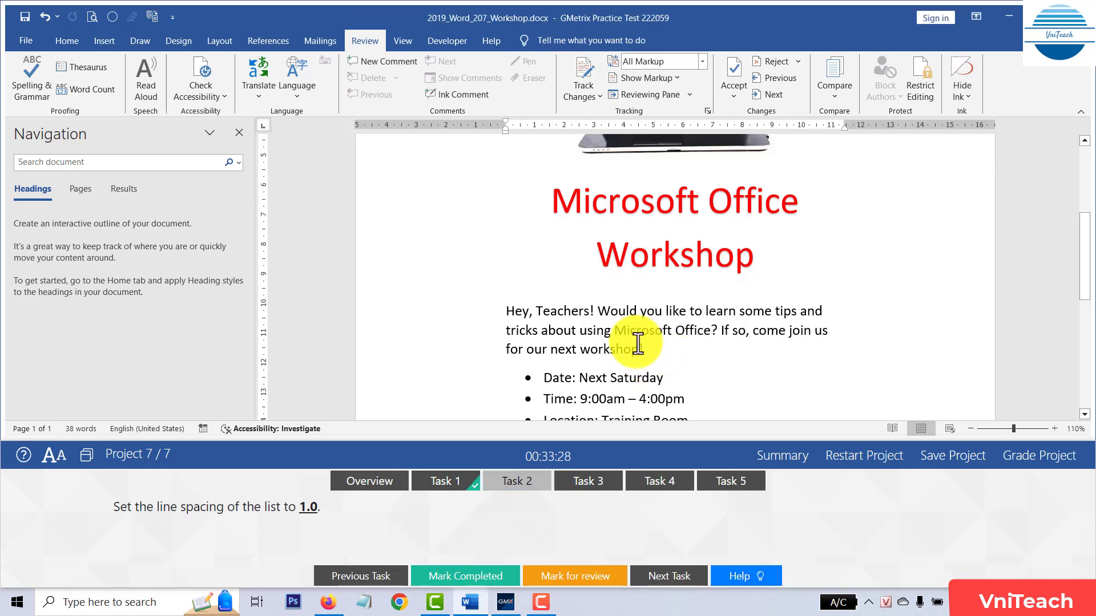
key("ctrl+a")
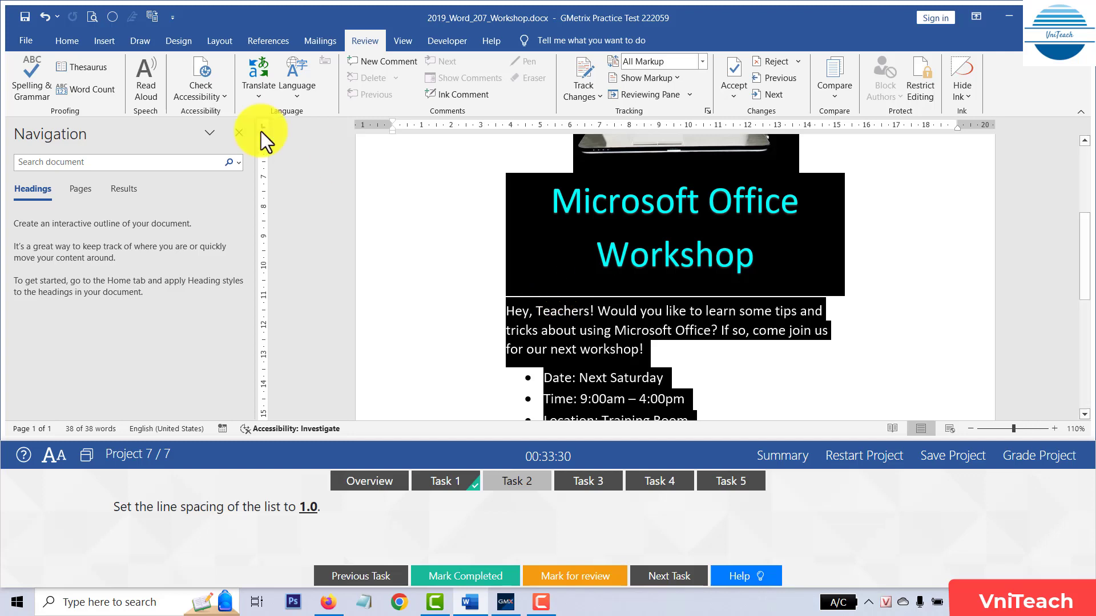
left_click(65, 41)
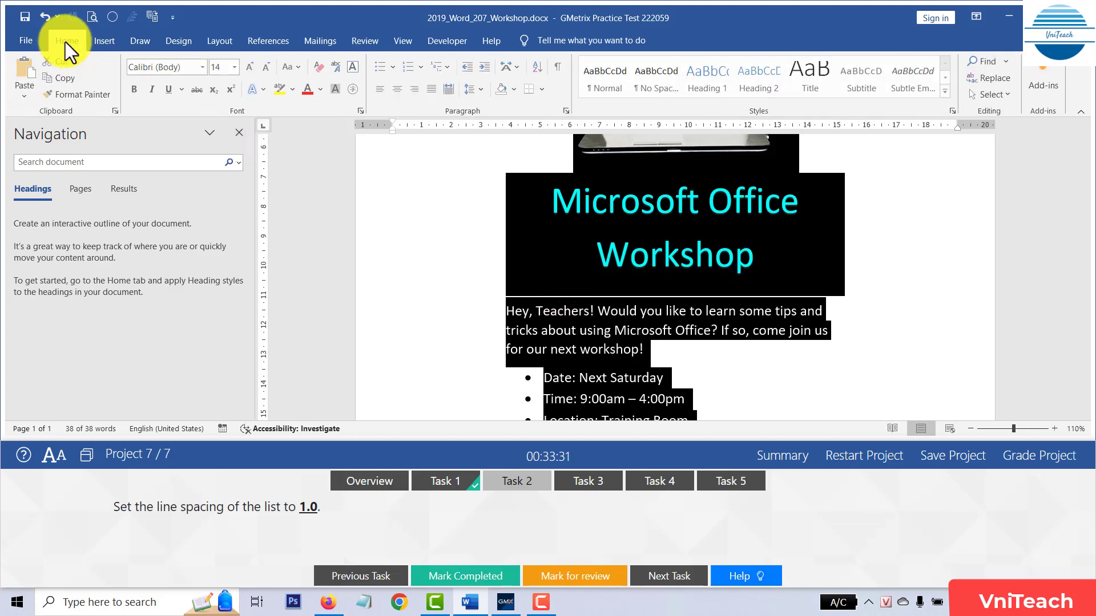
left_click(484, 94)
left_click(507, 108)
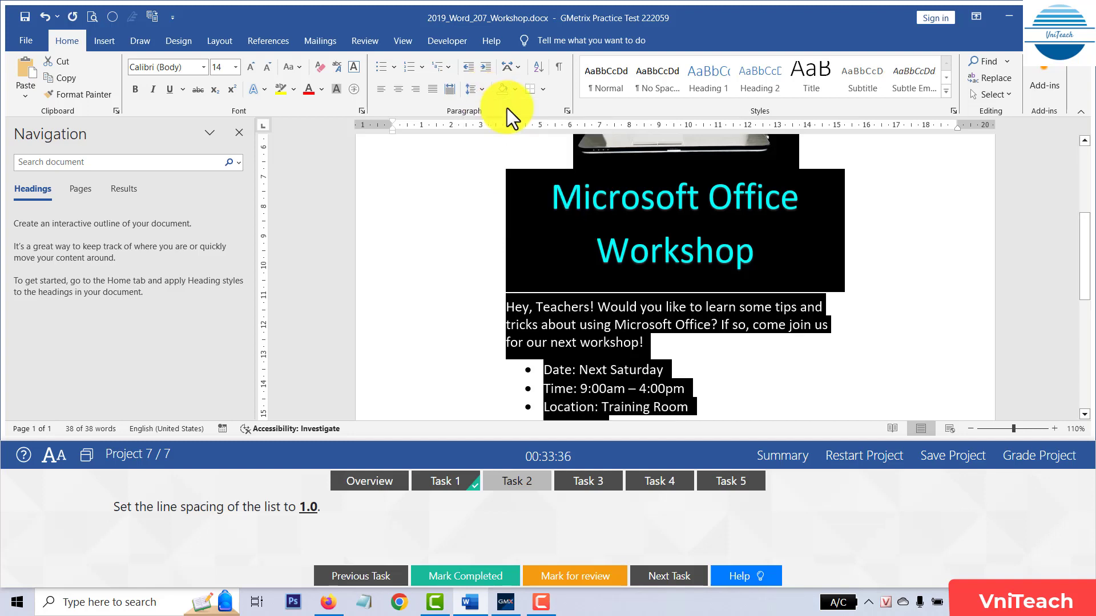
left_click(471, 576)
left_click(586, 484)
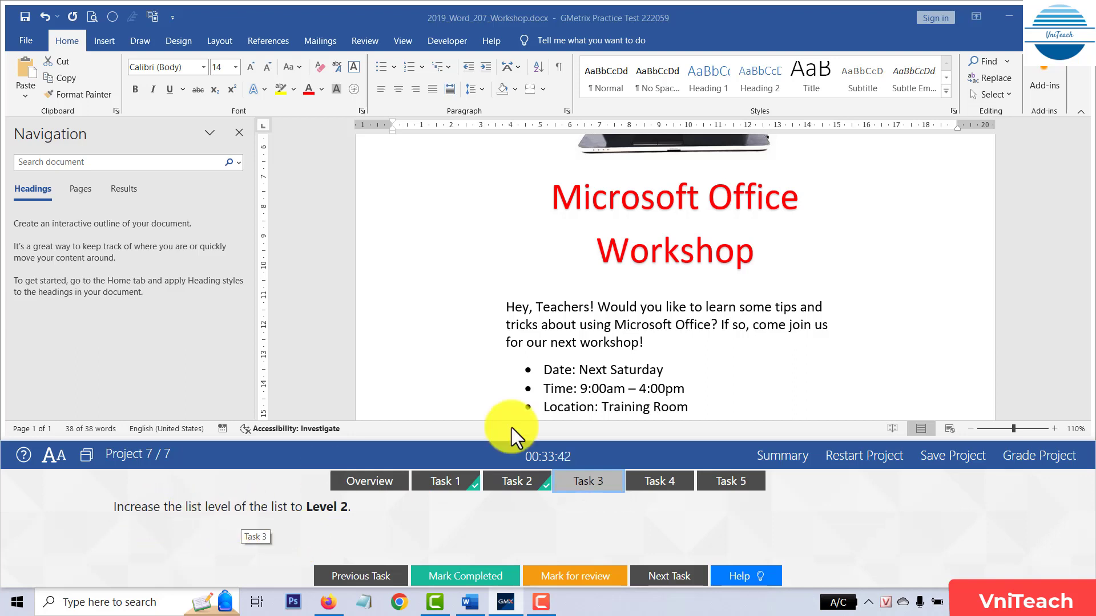
Select the four-item workshop details list, demote it to Level 2, and mark Task 3 completed
scroll(595, 411, "down", 2)
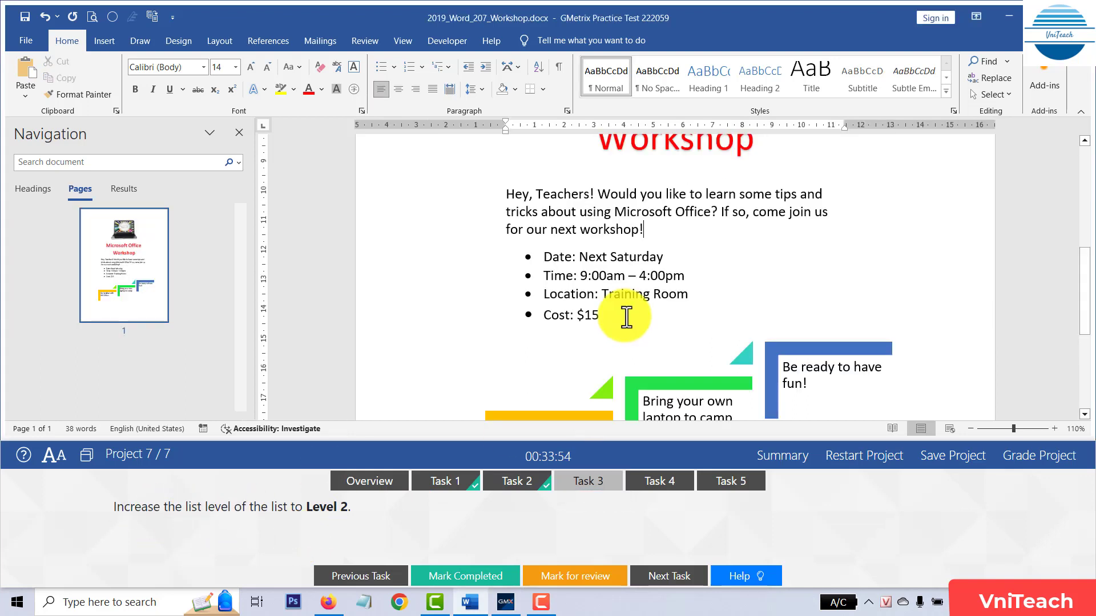
left_click_drag(558, 310, 531, 257)
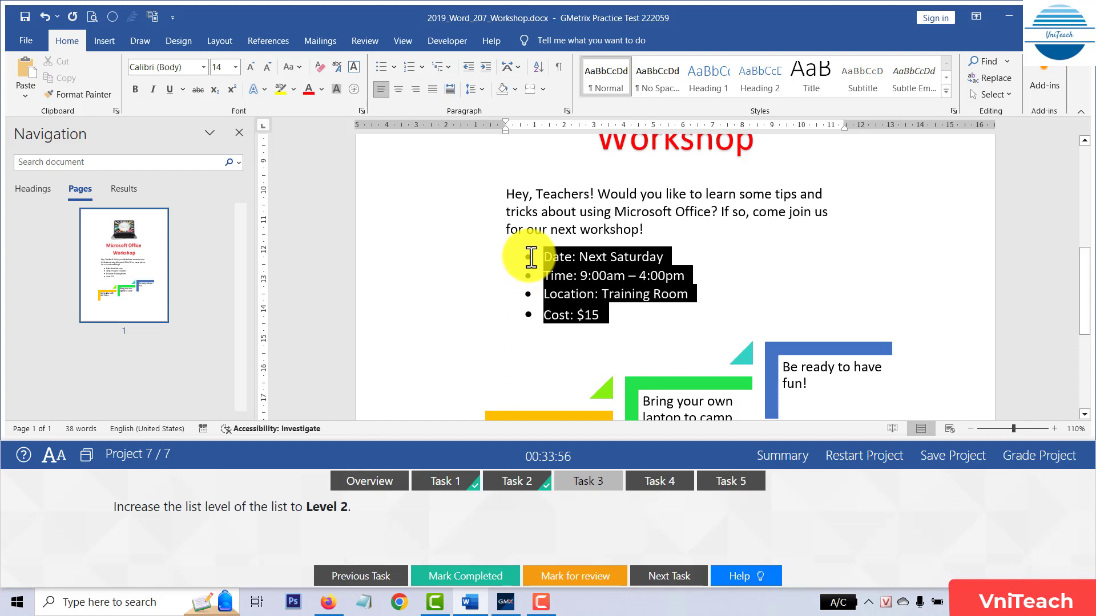
right_click(531, 256)
left_click(385, 322)
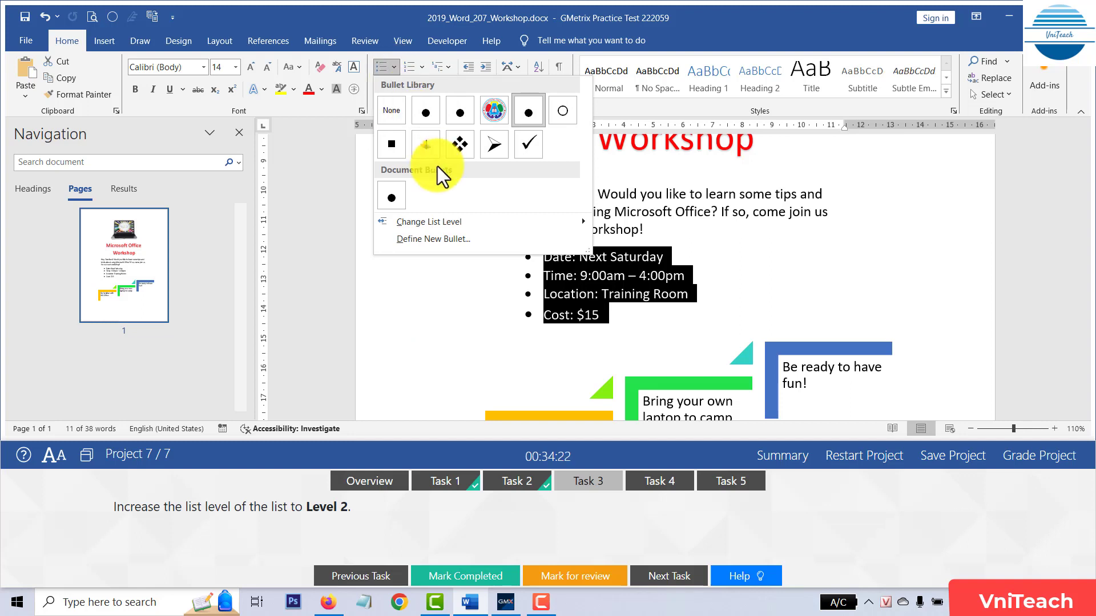
mouse_move(428, 222)
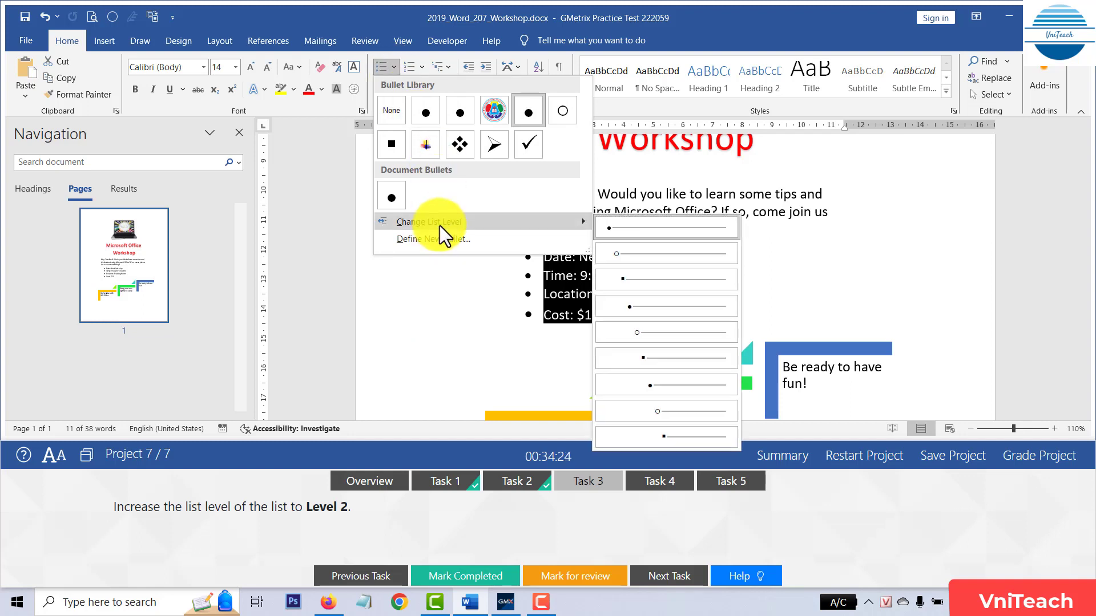
left_click(634, 253)
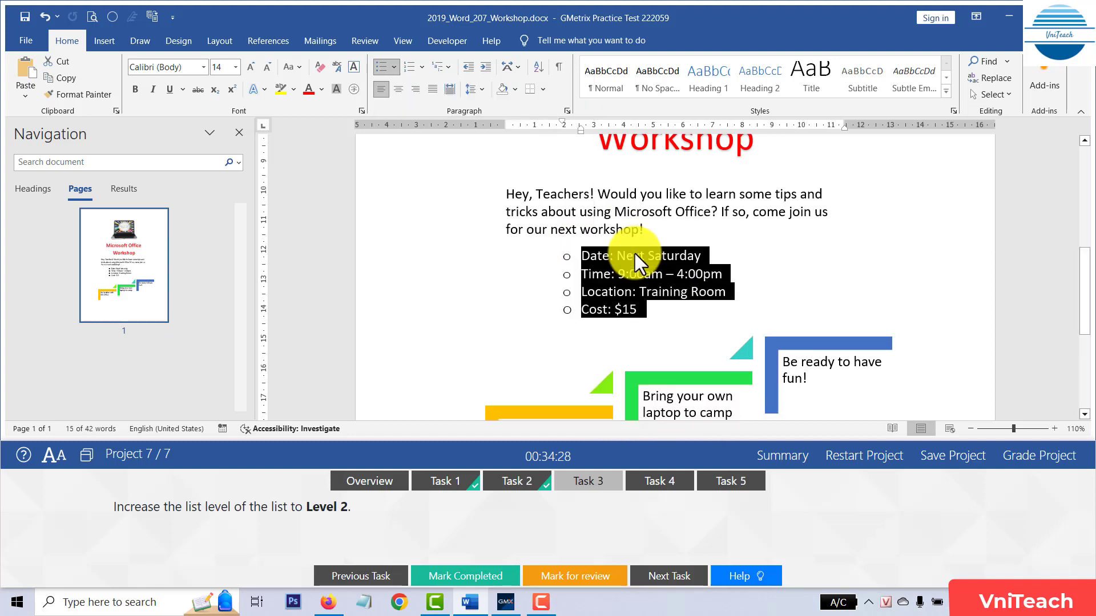
left_click(475, 573)
left_click(661, 483)
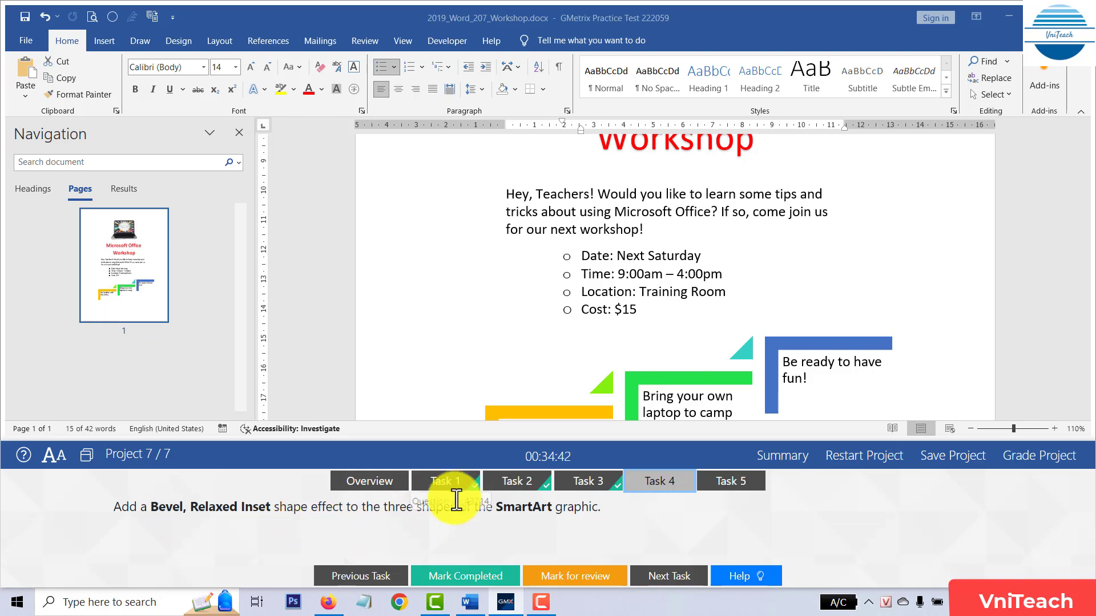
Select the whole SmartArt, apply the Relaxed Inset bevel to its shapes, and mark Task 4 completed
scroll(746, 241, "down", 3)
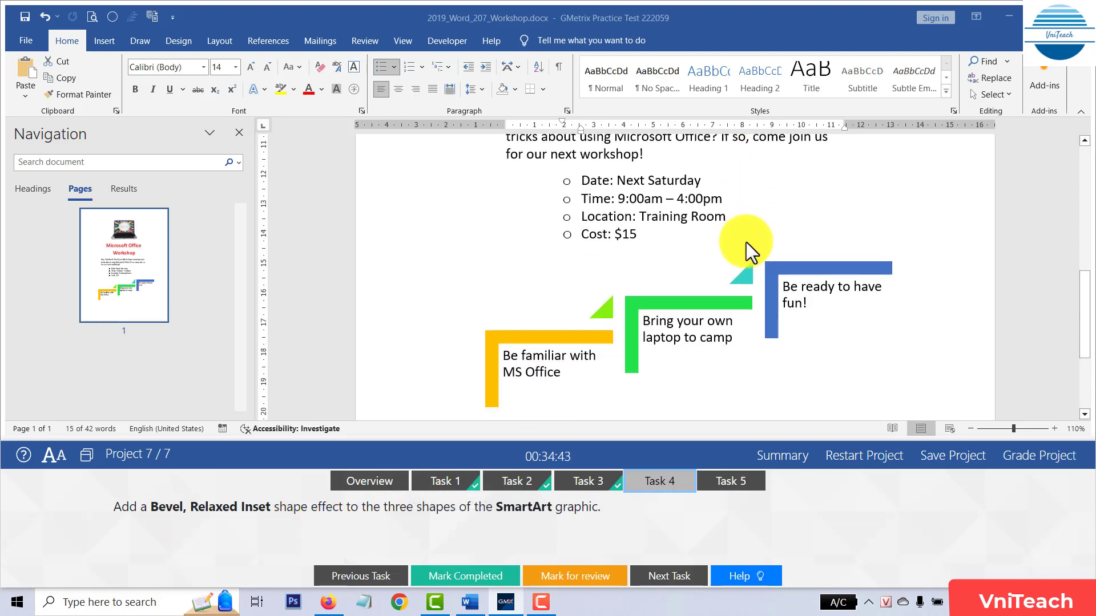
left_click(649, 299)
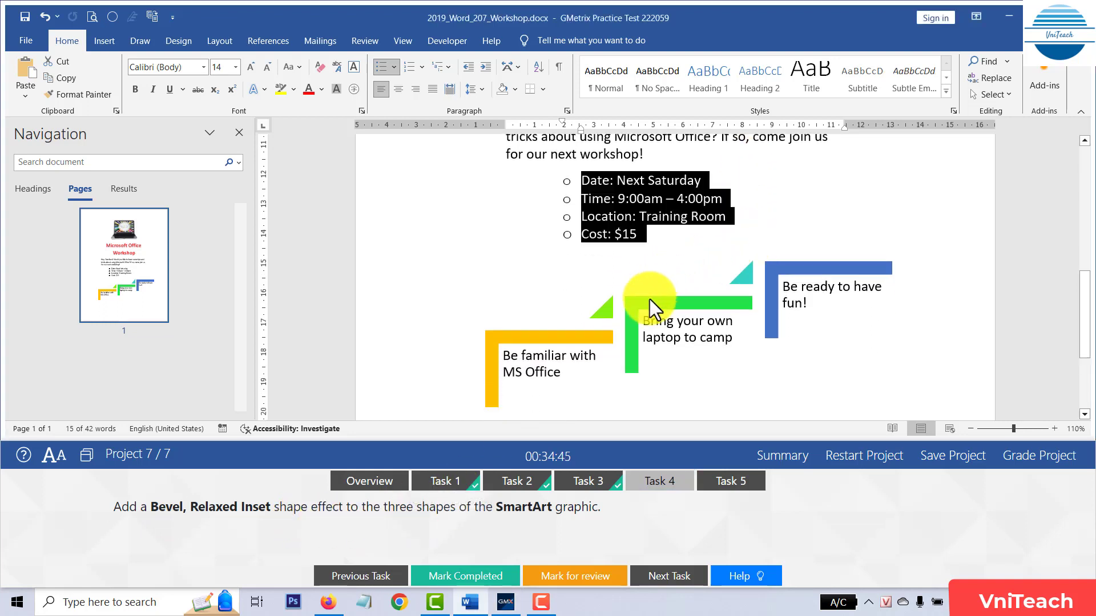
left_click(533, 277)
left_click(598, 40)
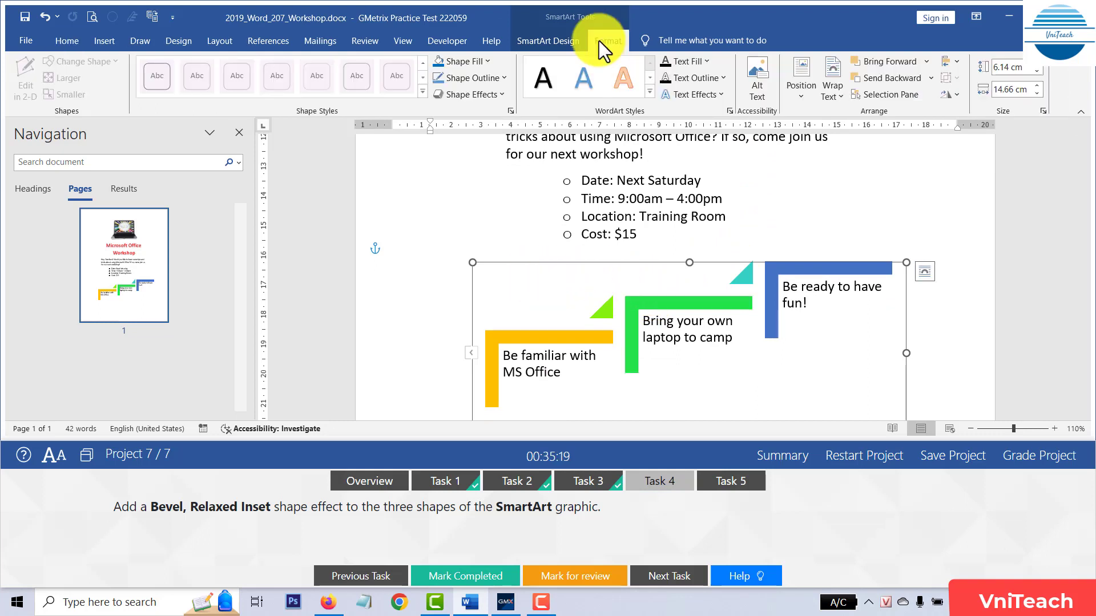
left_click(504, 95)
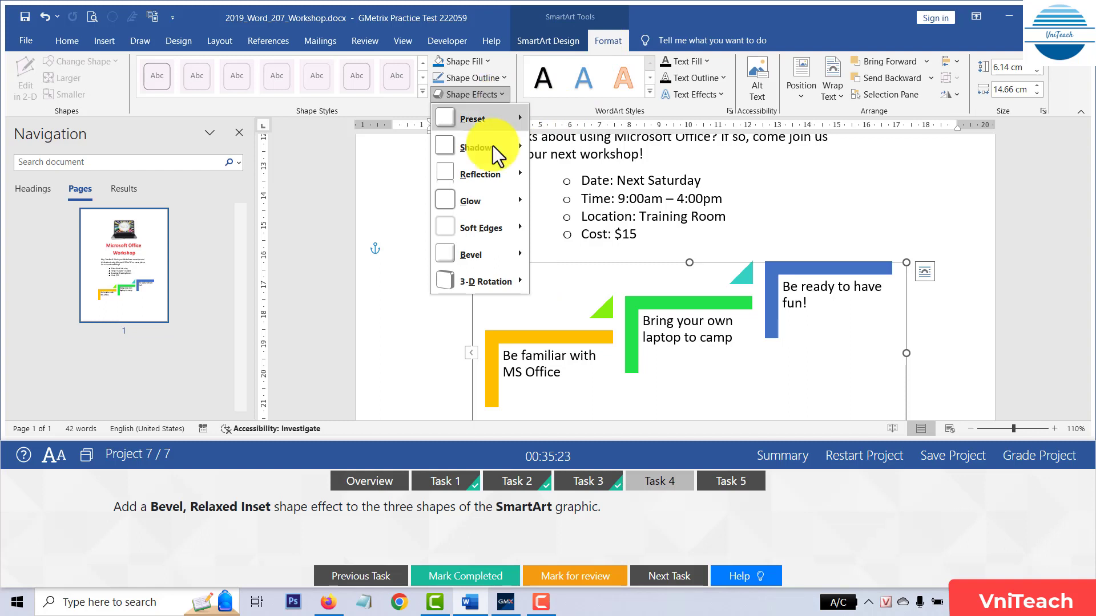
mouse_move(479, 255)
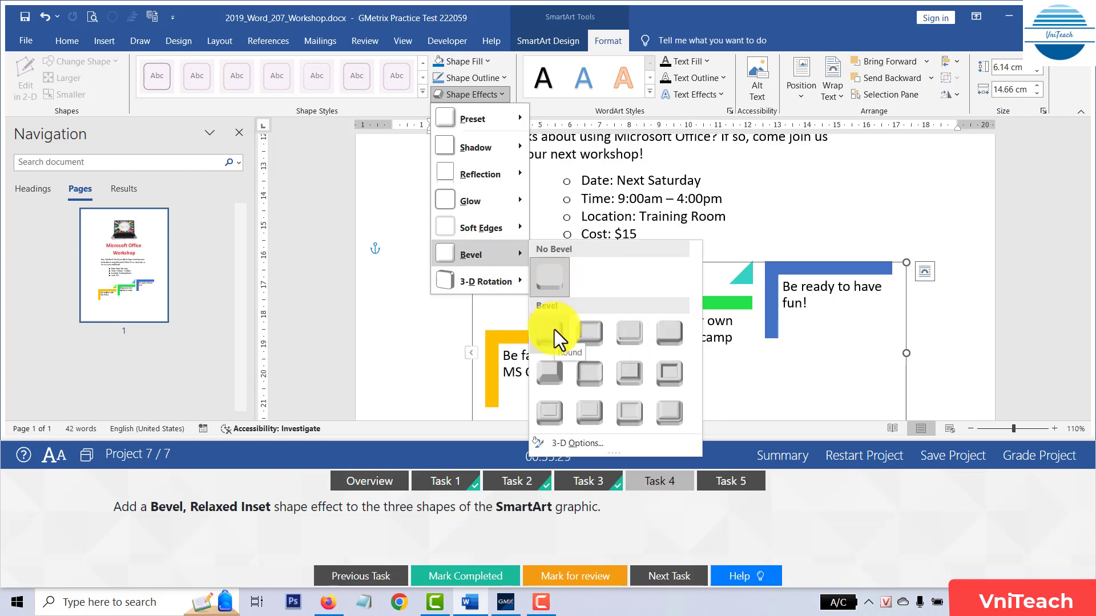
left_click(588, 332)
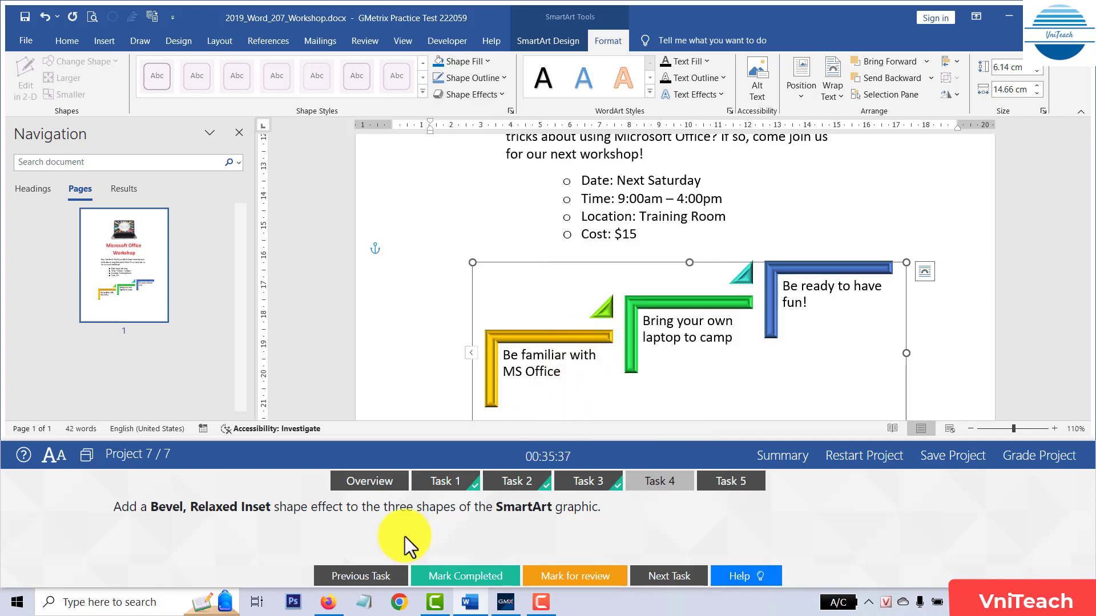
left_click(453, 571)
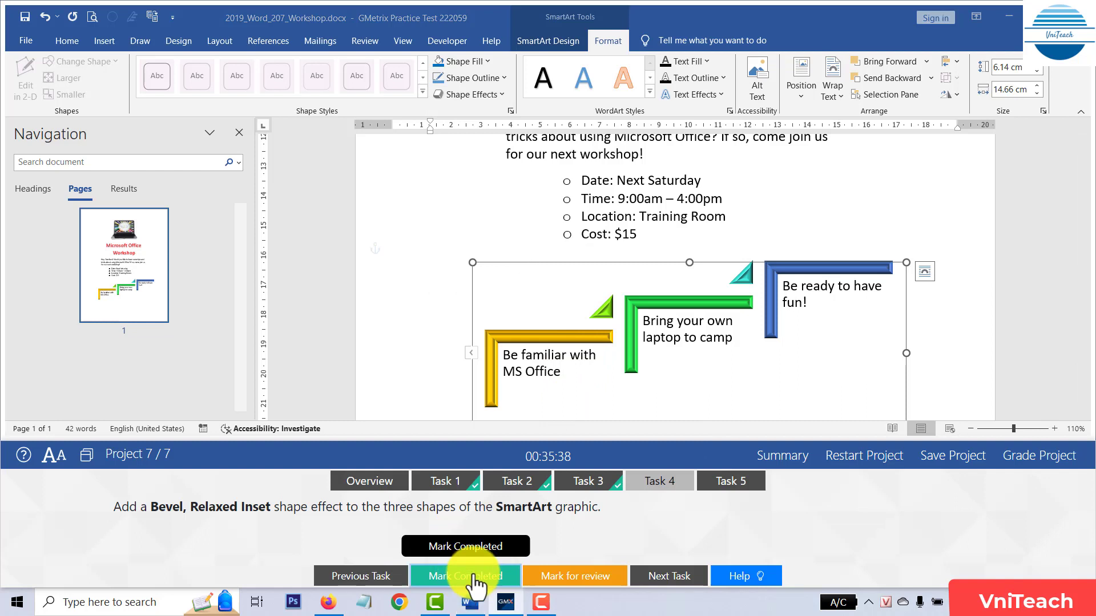
left_click(724, 492)
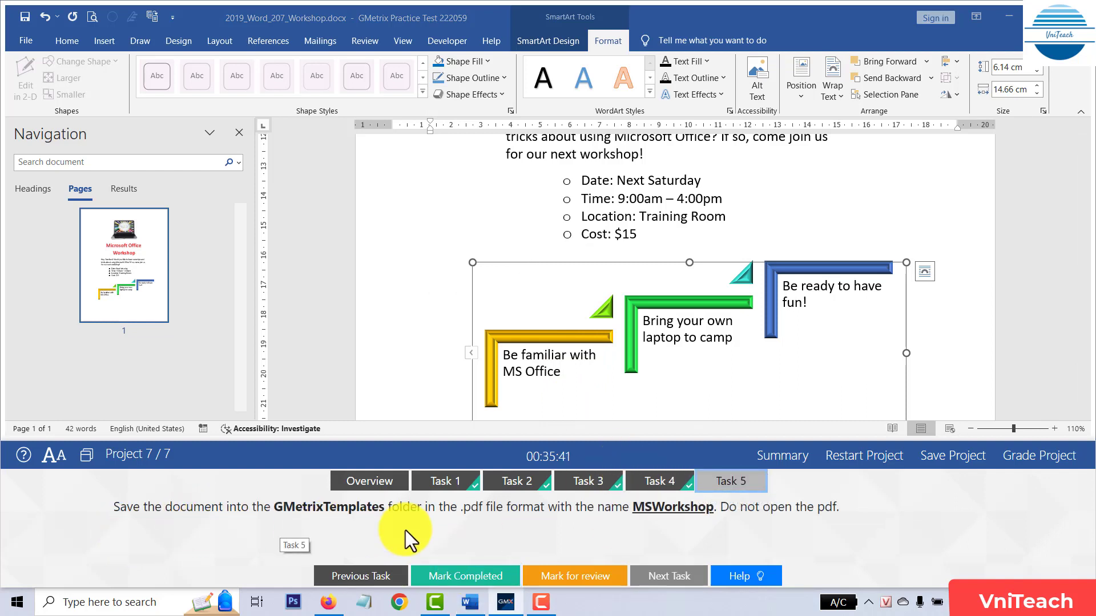
Select the required file name MSWorkshop in the task instructions
left_click(630, 507)
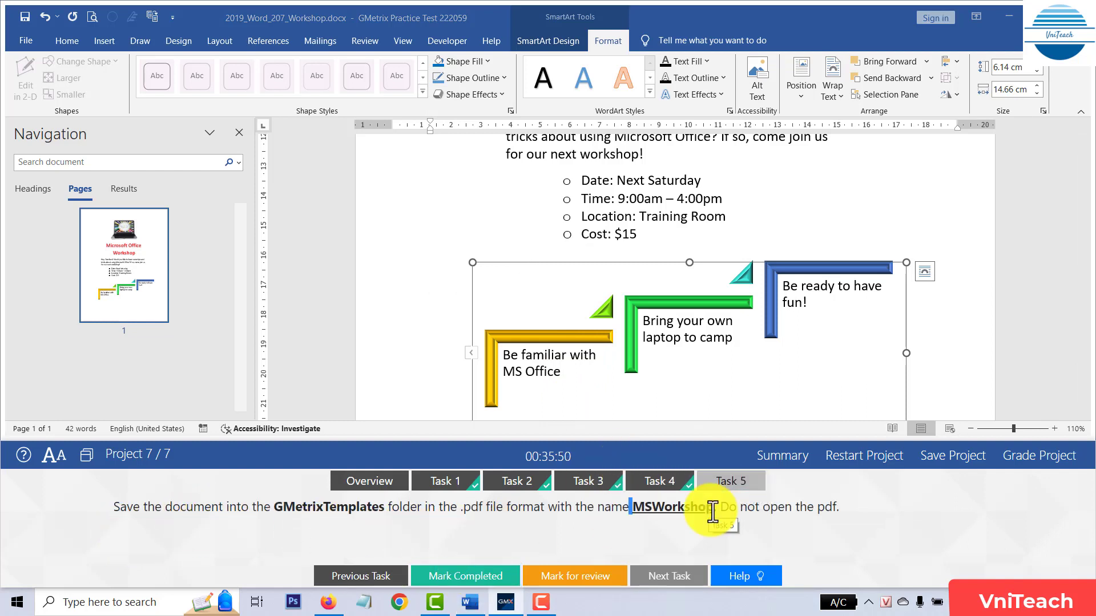
left_click_drag(713, 508, 631, 514)
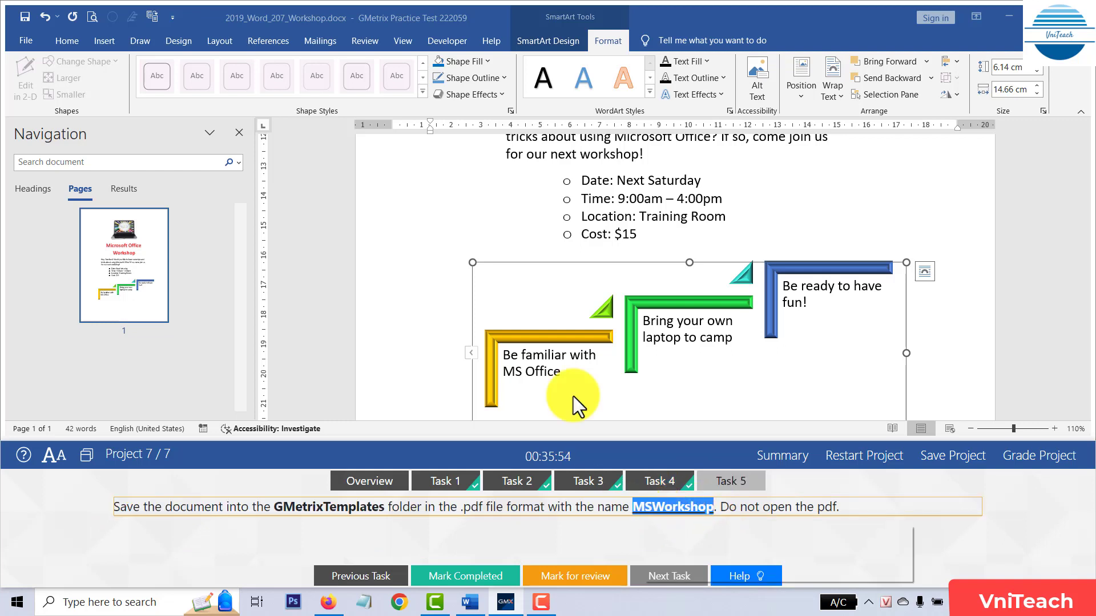
left_click(558, 199)
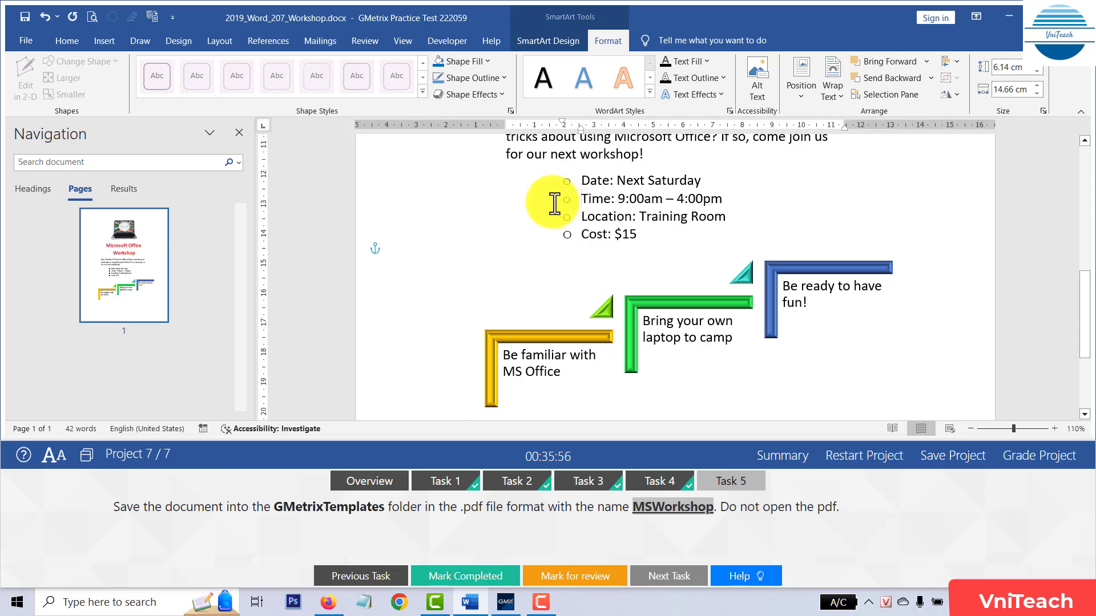
Save the document as a PDF named MSWorkshop in the GMetrixTemplates folder
left_click(15, 38)
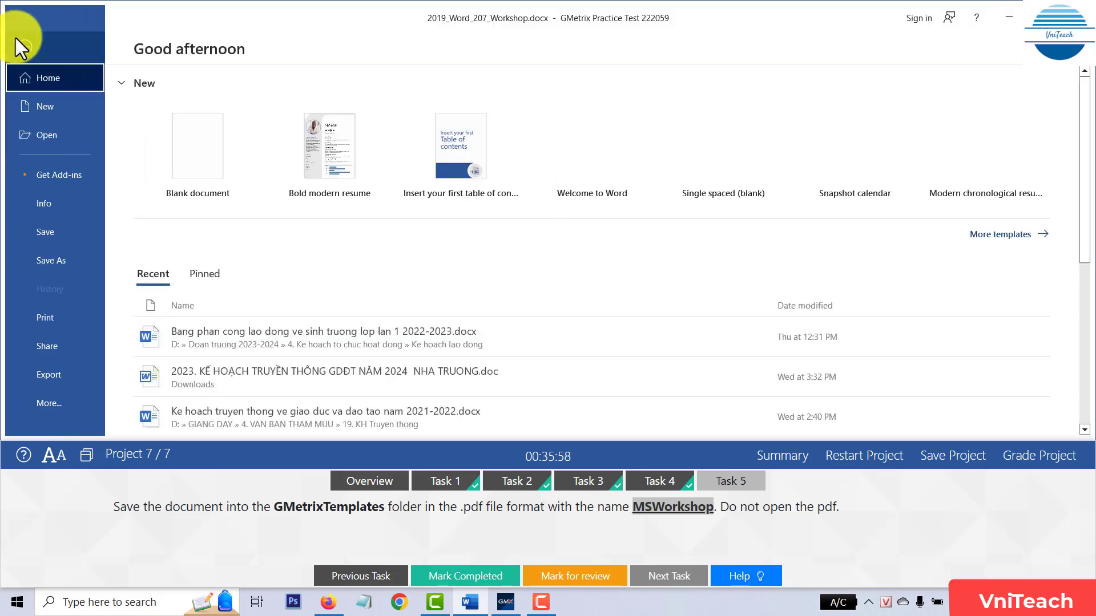
left_click(70, 263)
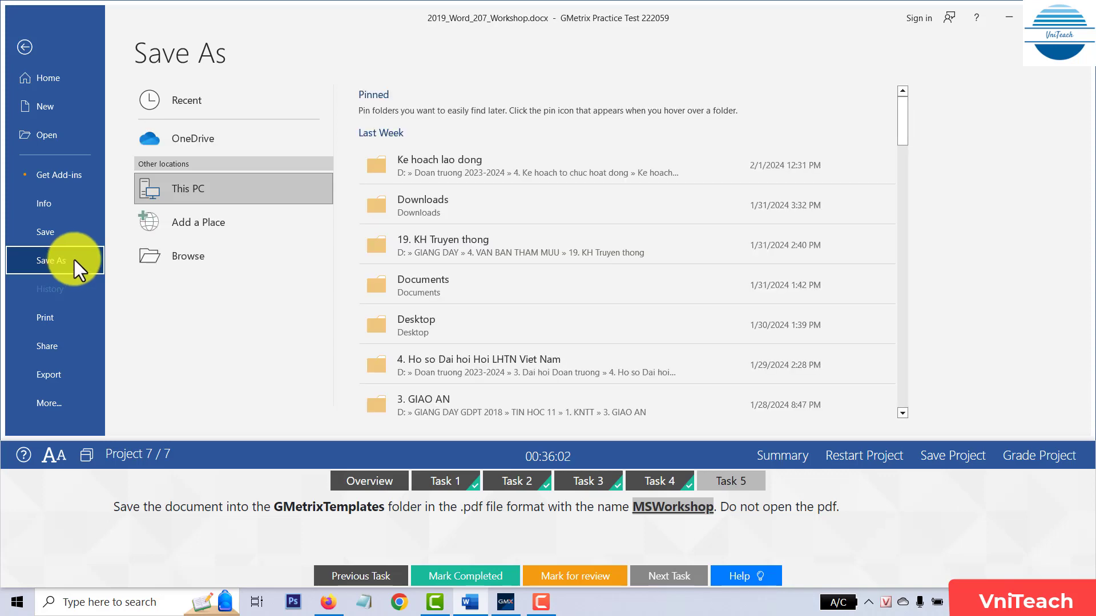
left_click(208, 258)
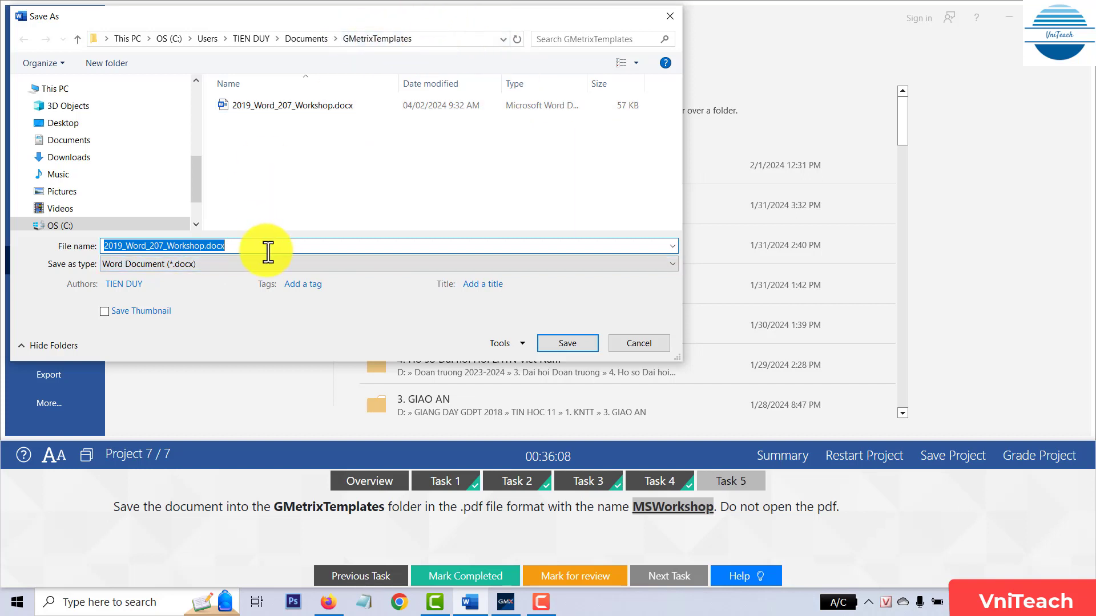
type("MSWorkshop")
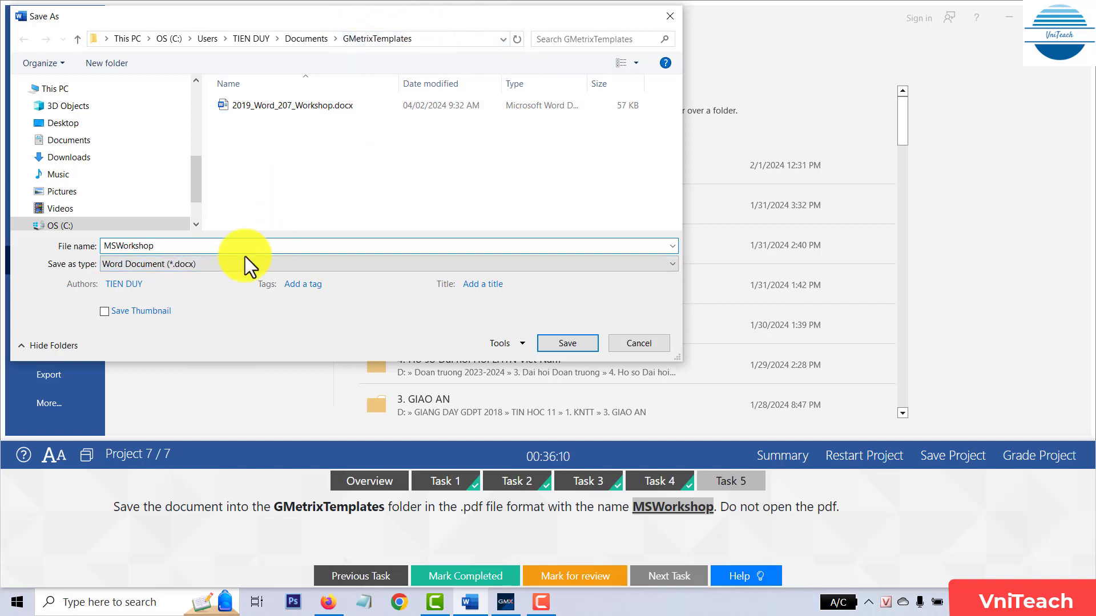
left_click(231, 262)
left_click(151, 343)
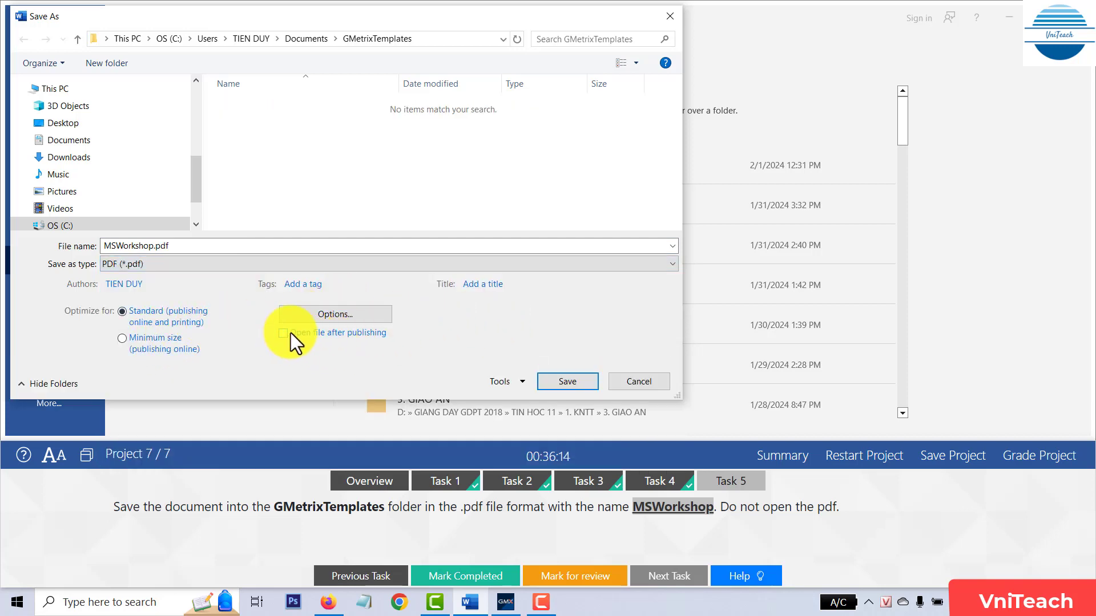
left_click(549, 383)
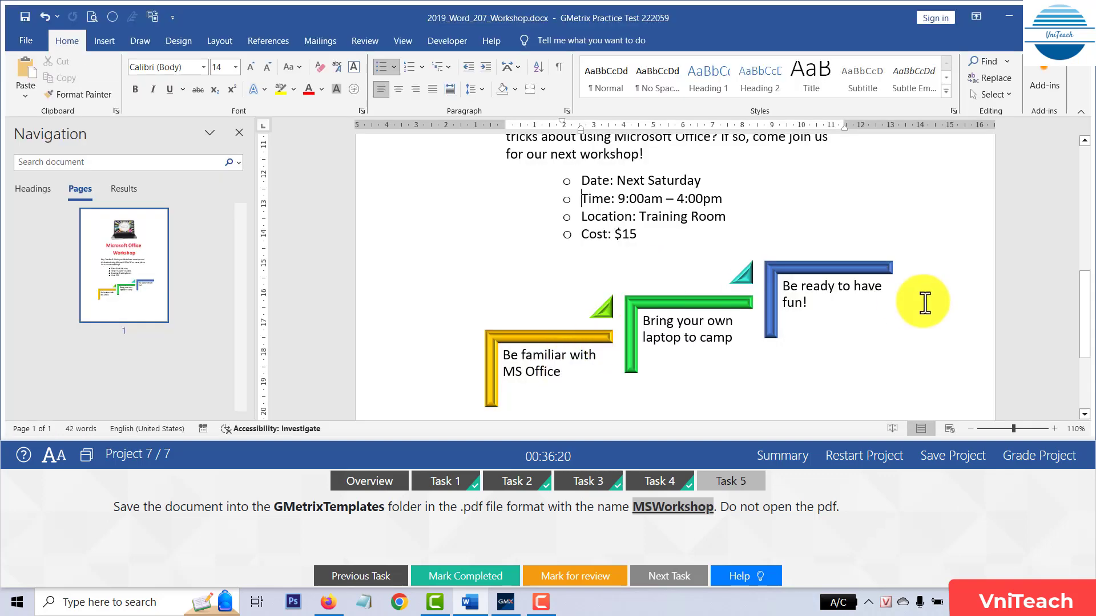
Mark Task 5 completed, move past the all-correct feedback, and request to finish the test
left_click(460, 579)
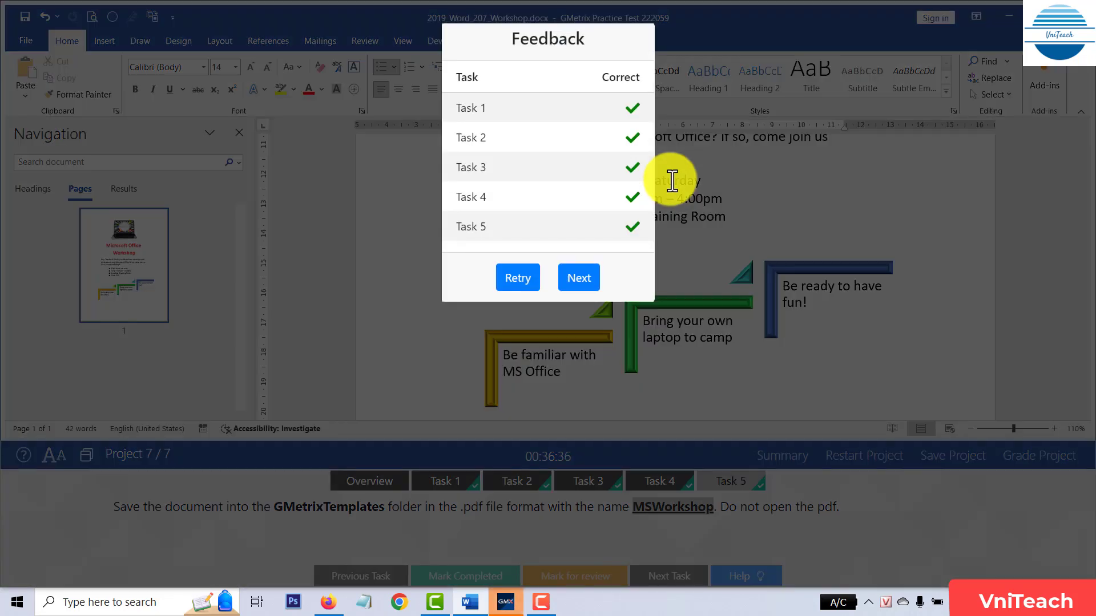
left_click(587, 280)
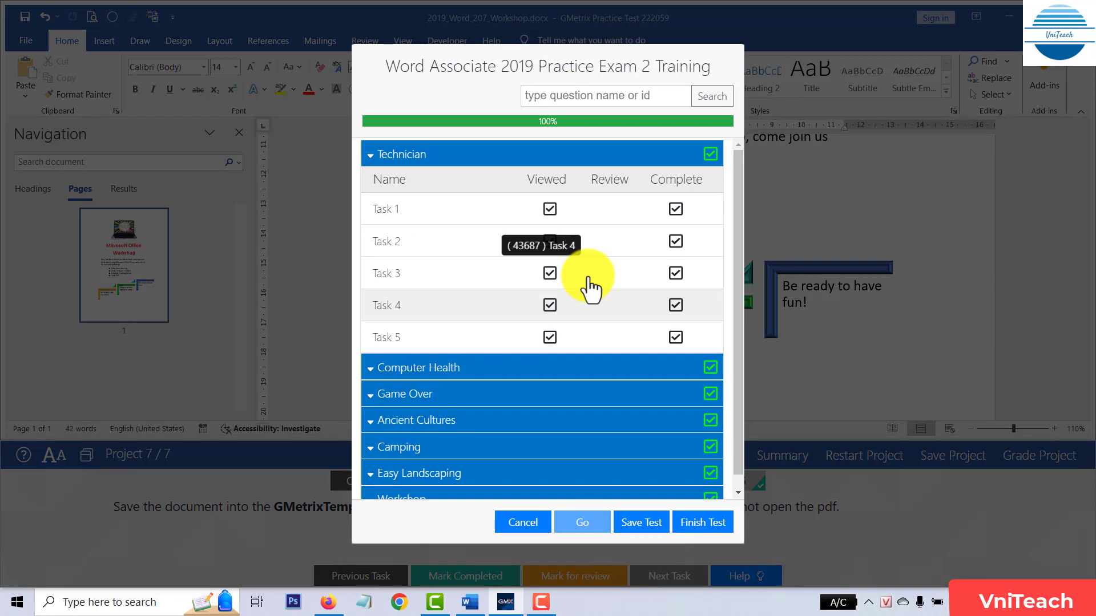
left_click(706, 522)
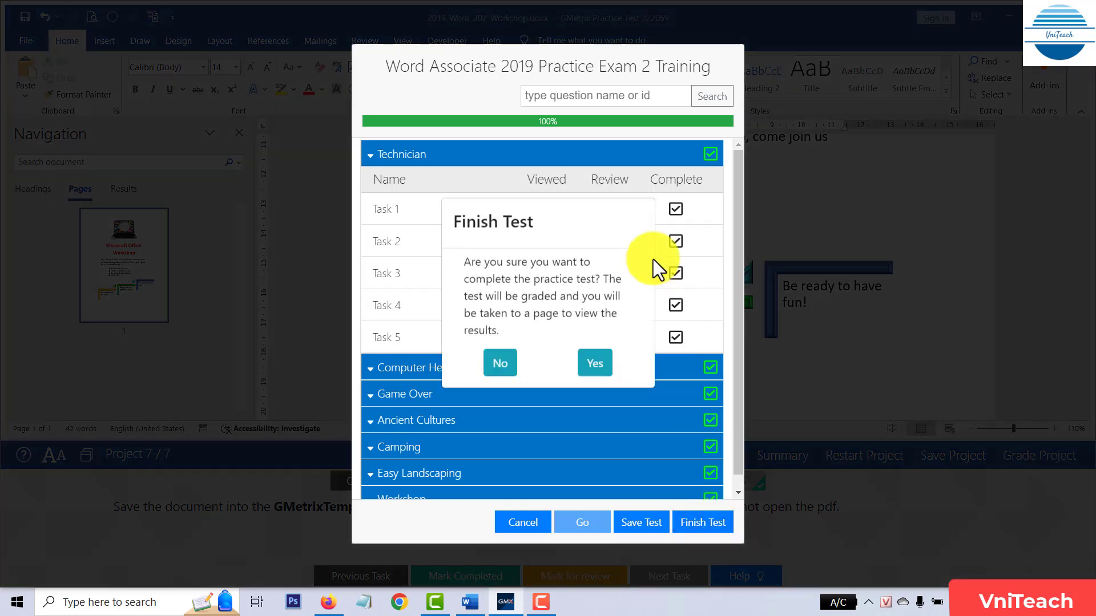